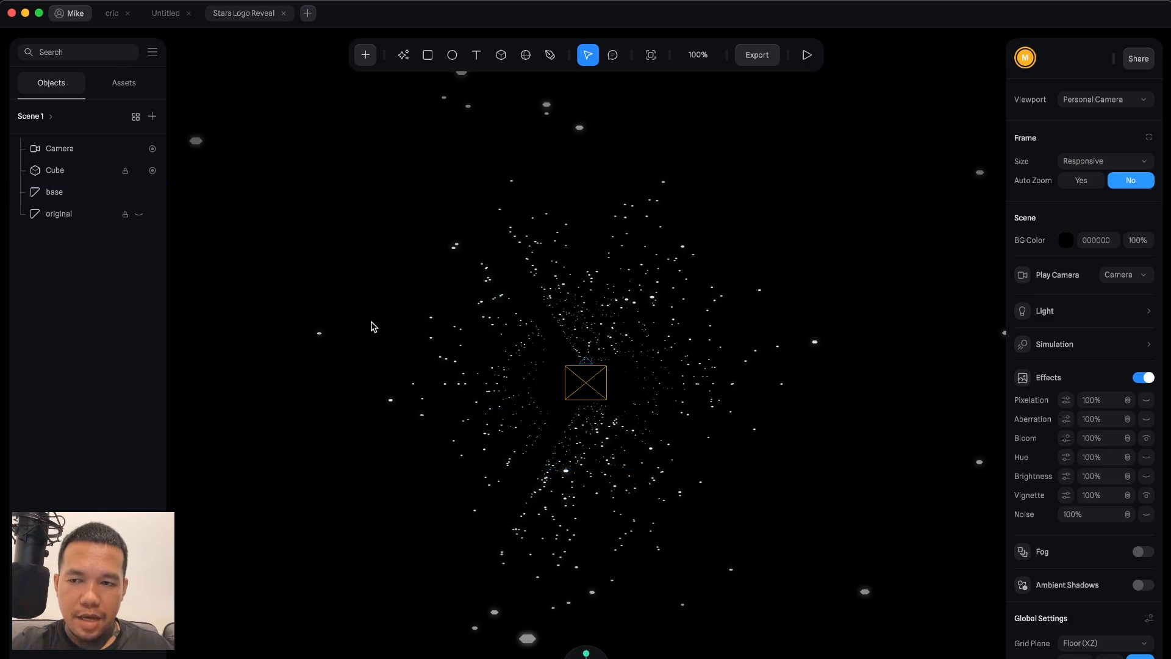
Select the original logo object and toggle its visibility on and off to preview it.
{"action": "left_click", "coordinate": [78, 222]}
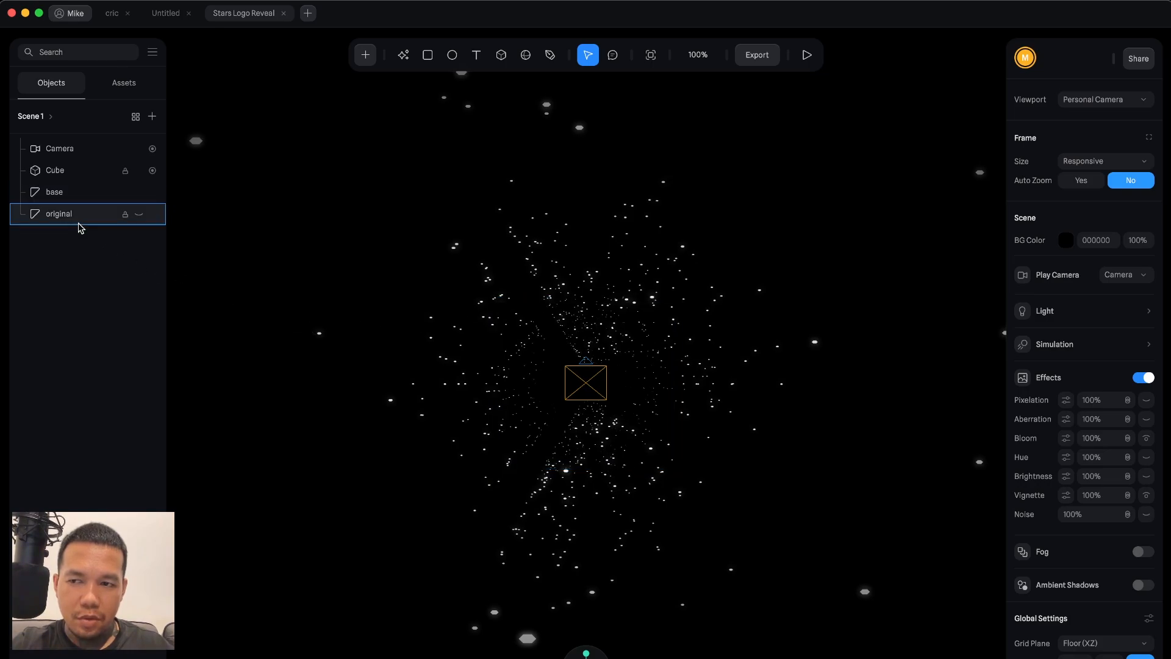
{"action": "left_click", "coordinate": [141, 216]}
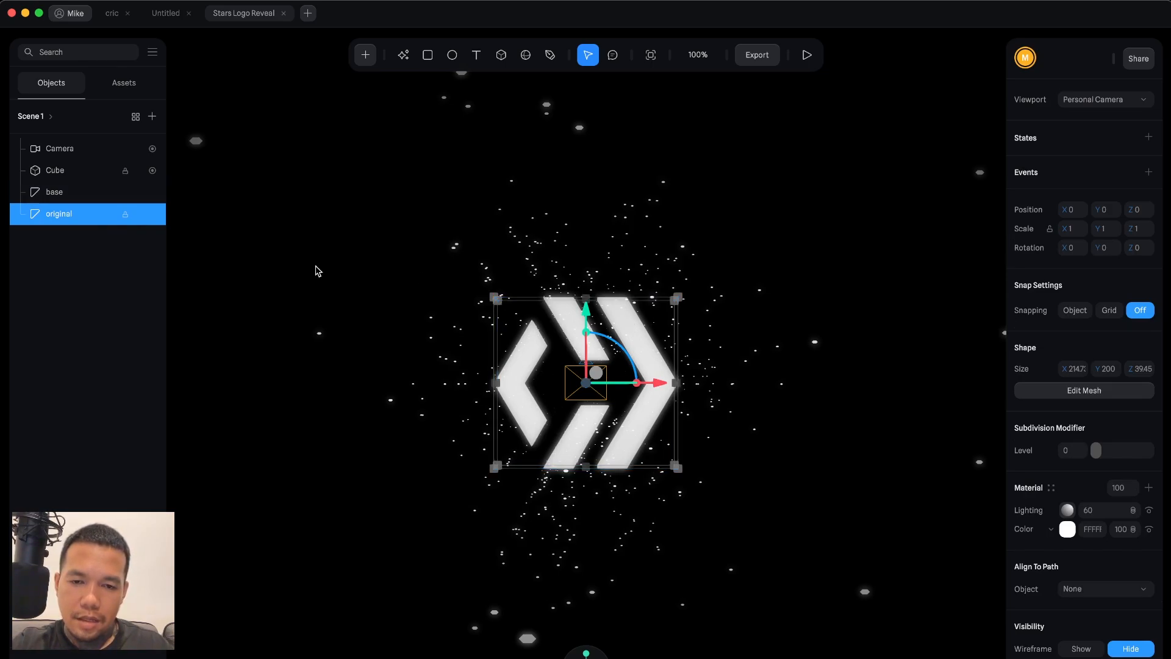
{"action": "left_click", "coordinate": [140, 214]}
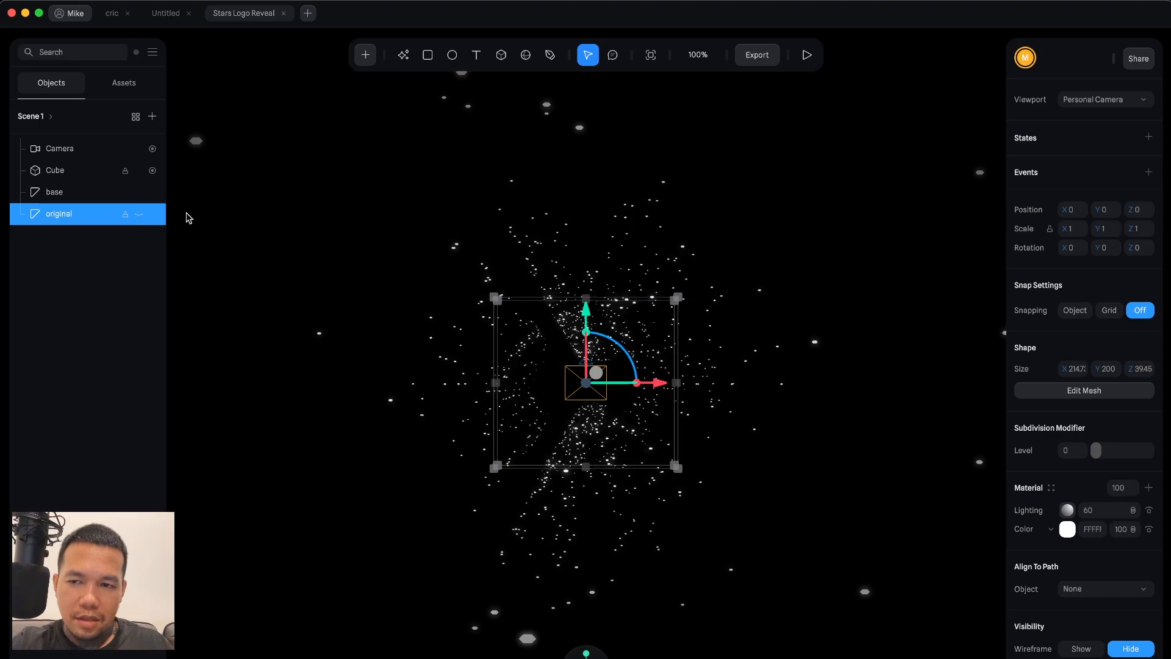
Deselect everything, preview the scene in play mode, and close the preview.
{"action": "left_click", "coordinate": [662, 272]}
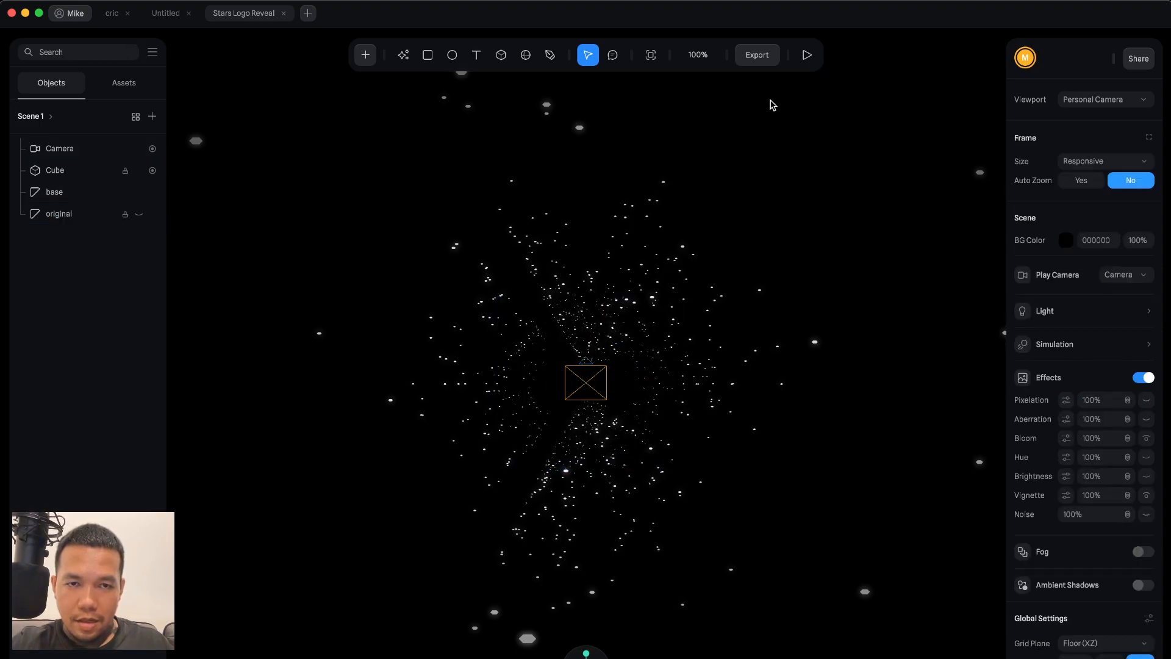
{"action": "left_click", "coordinate": [807, 55]}
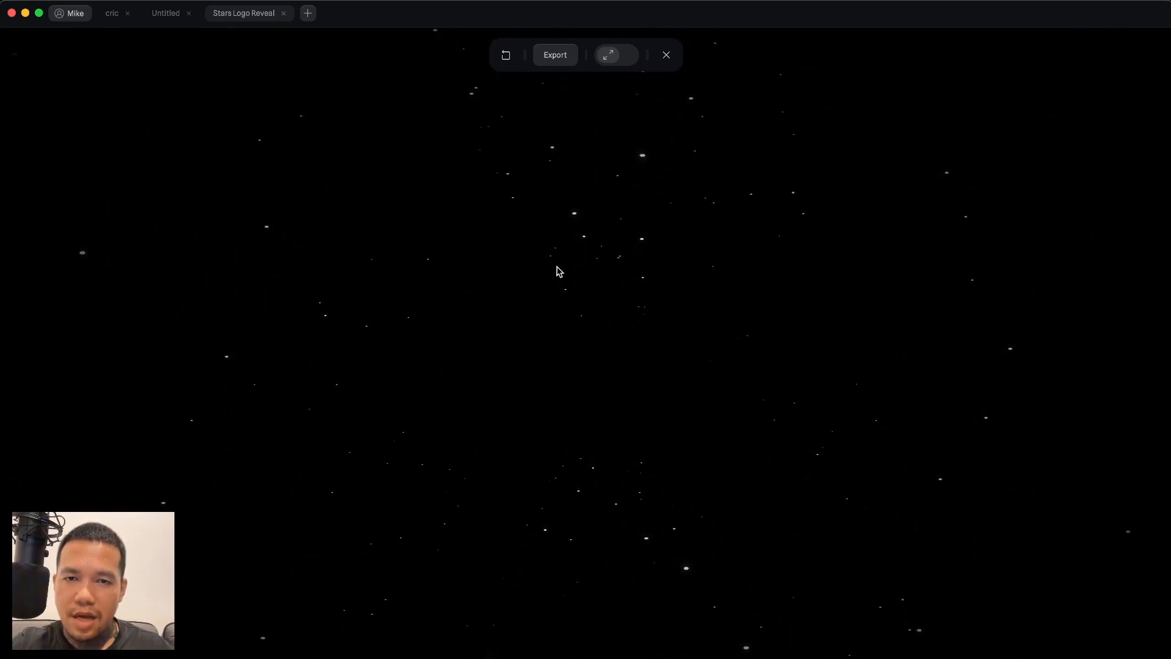
{"action": "left_click", "coordinate": [666, 56]}
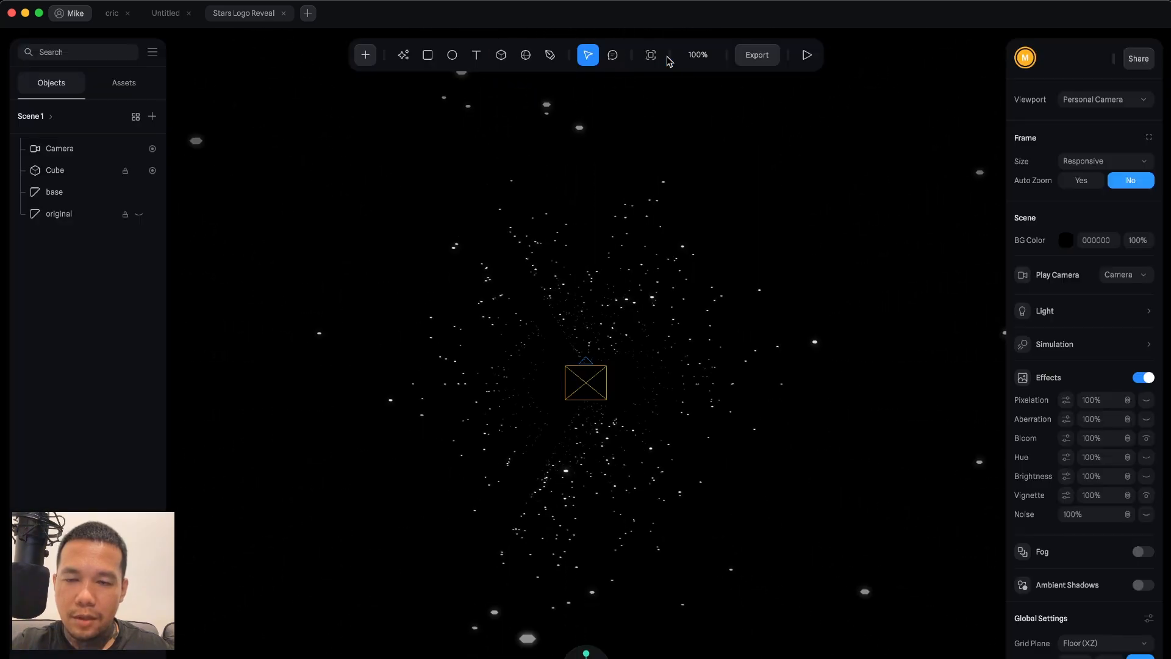
Switch to the Untitled file and delete the directional light and rectangle.
{"action": "left_click", "coordinate": [158, 16]}
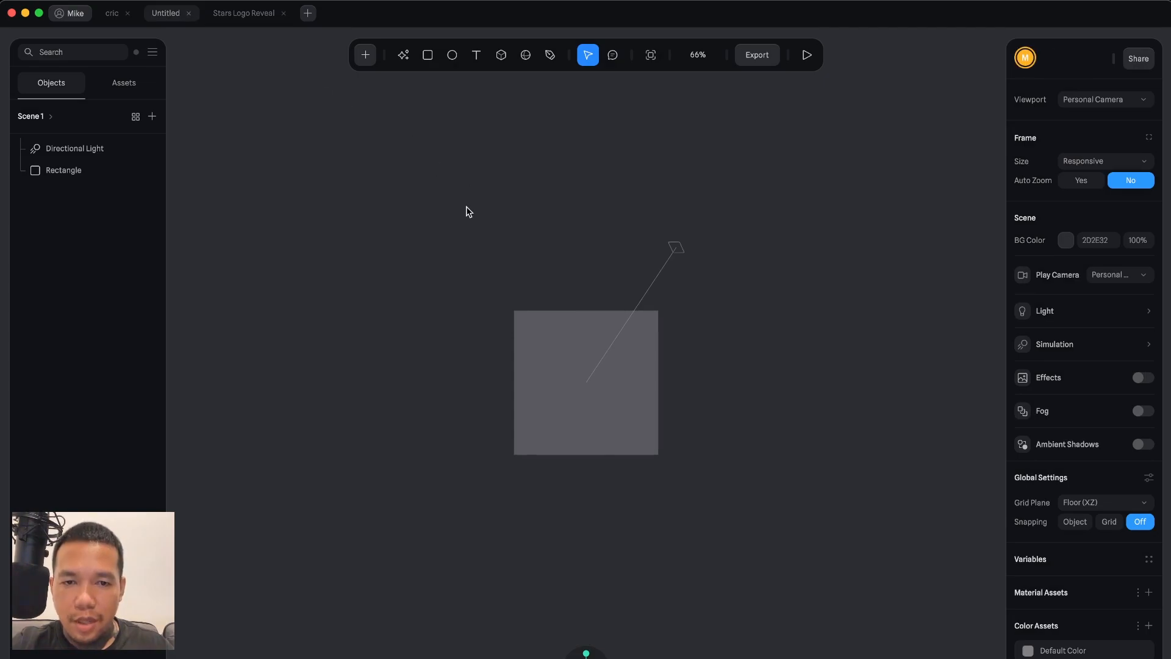
{"action": "left_click_drag", "start_coordinate": [435, 199], "coordinate": [796, 499]}
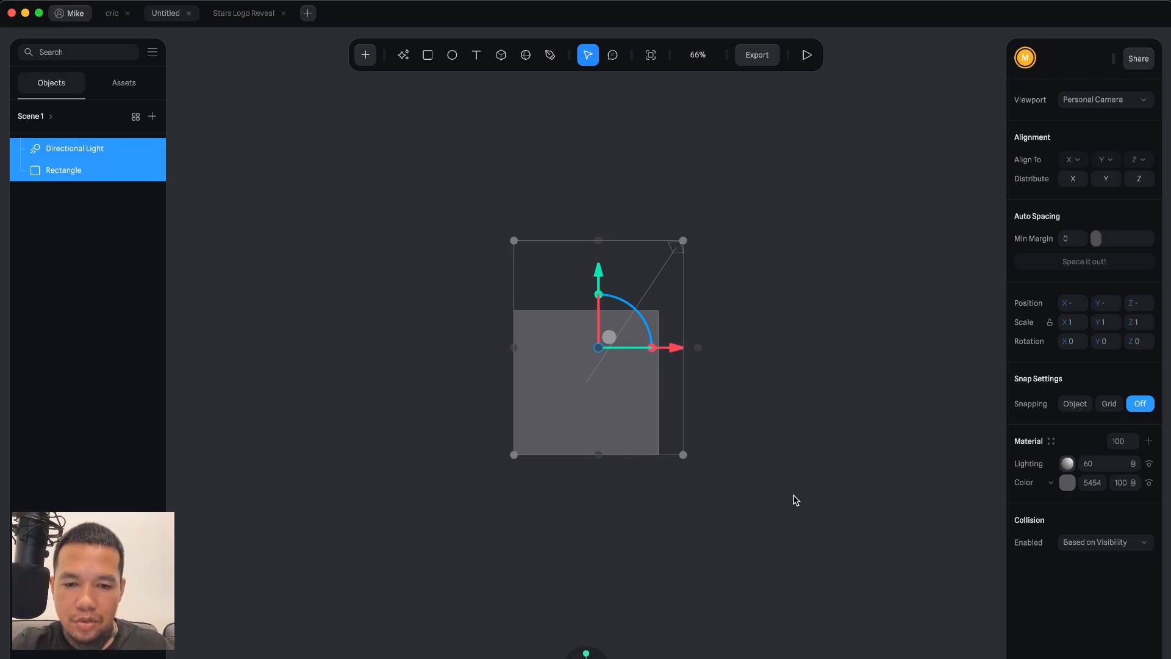
{"action": "key", "text": "Delete"}
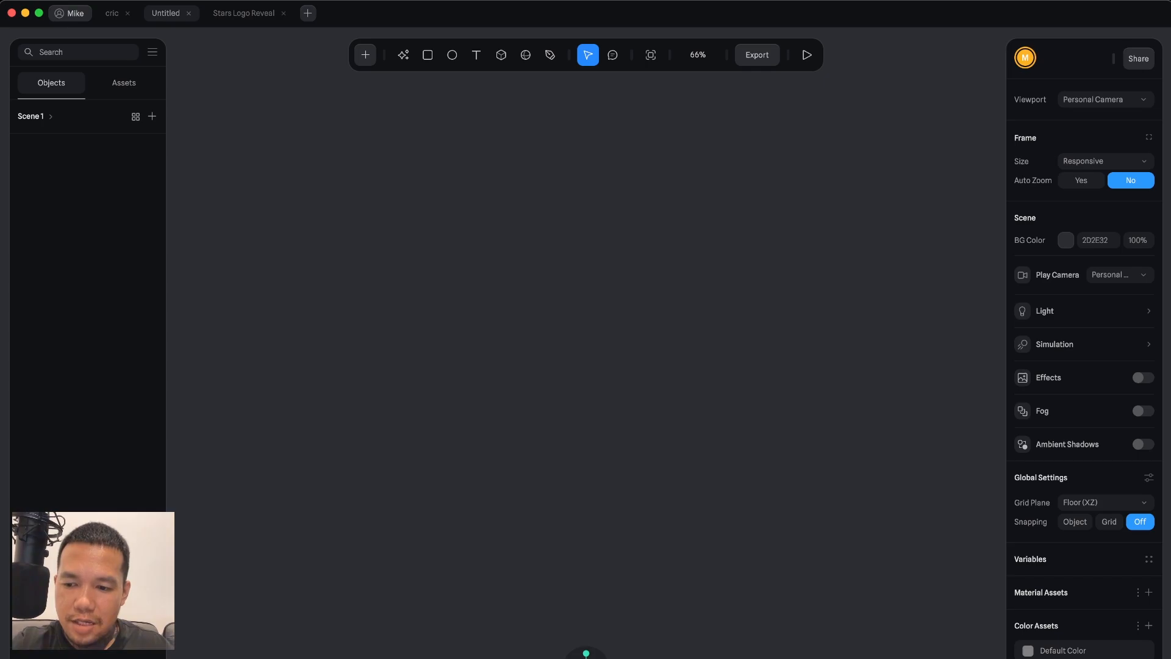
Import the vector file logo.svg from the Desktop.
{"action": "key", "text": "super+shift+i"}
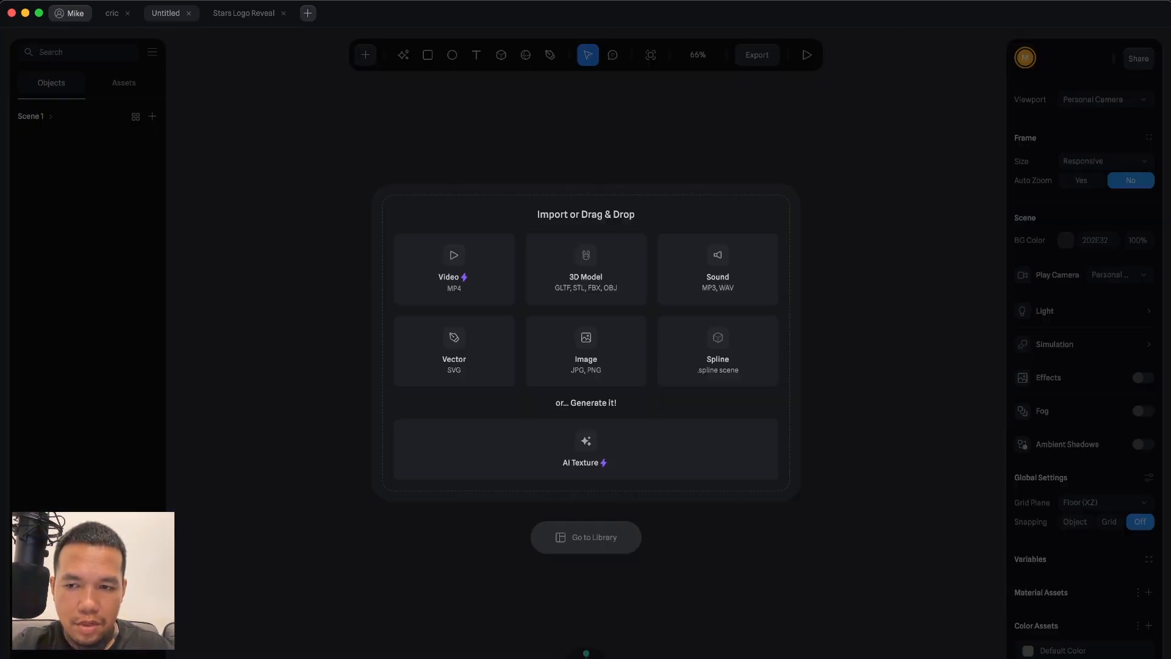
{"action": "left_click", "coordinate": [472, 365]}
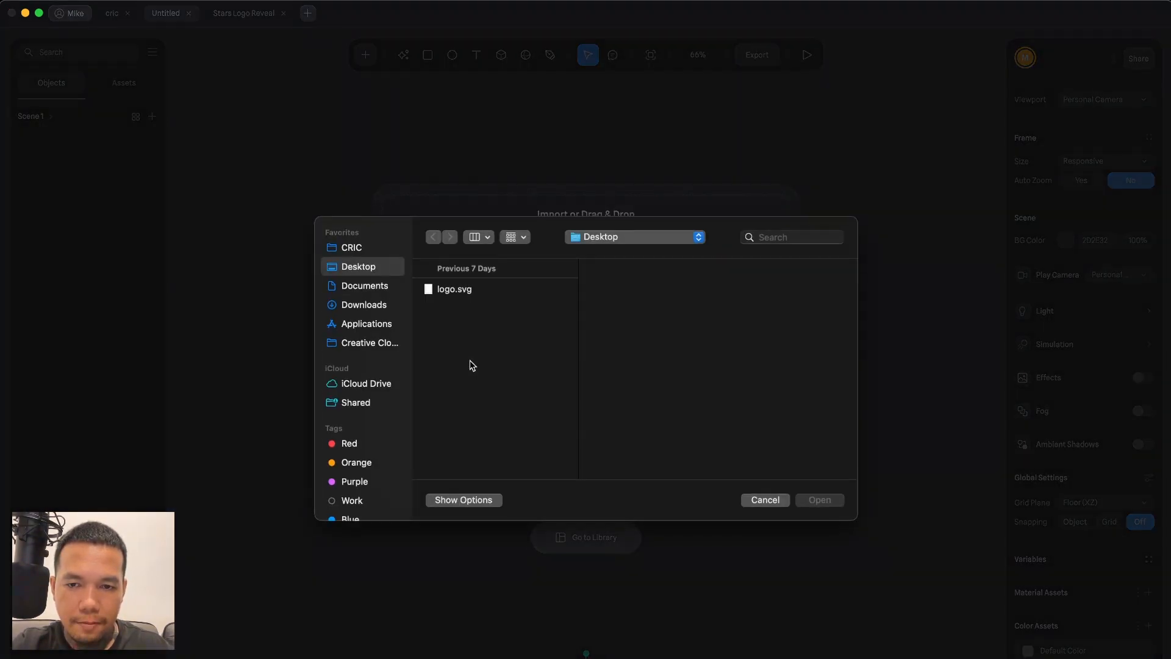
{"action": "left_click", "coordinate": [464, 288]}
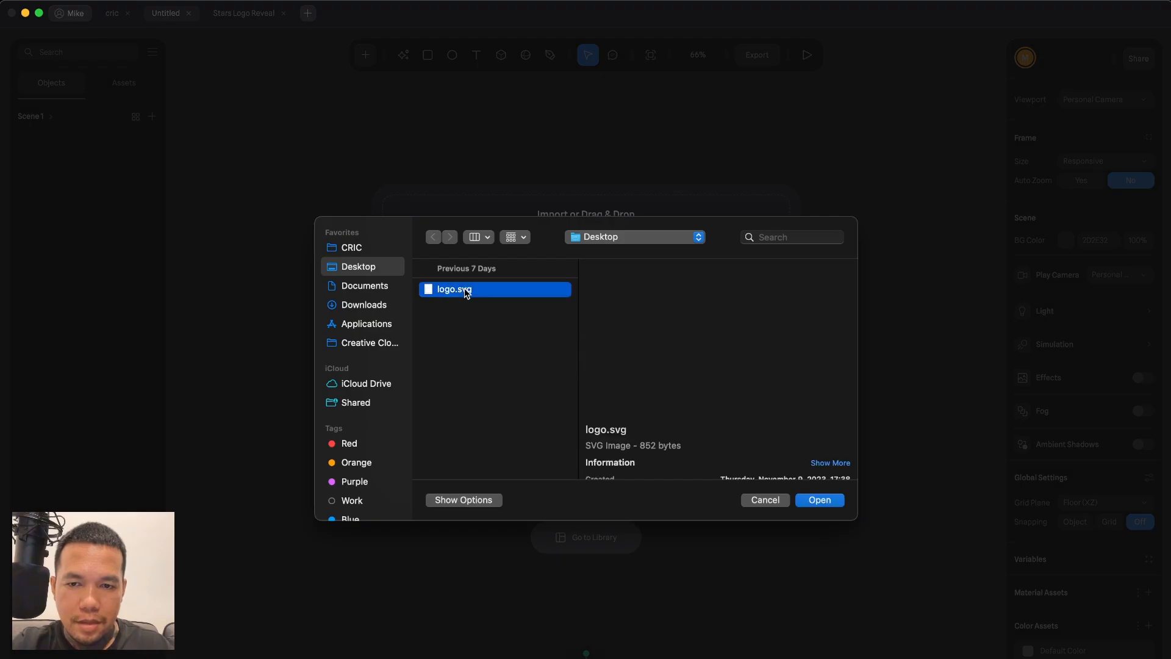
{"action": "left_click", "coordinate": [824, 499]}
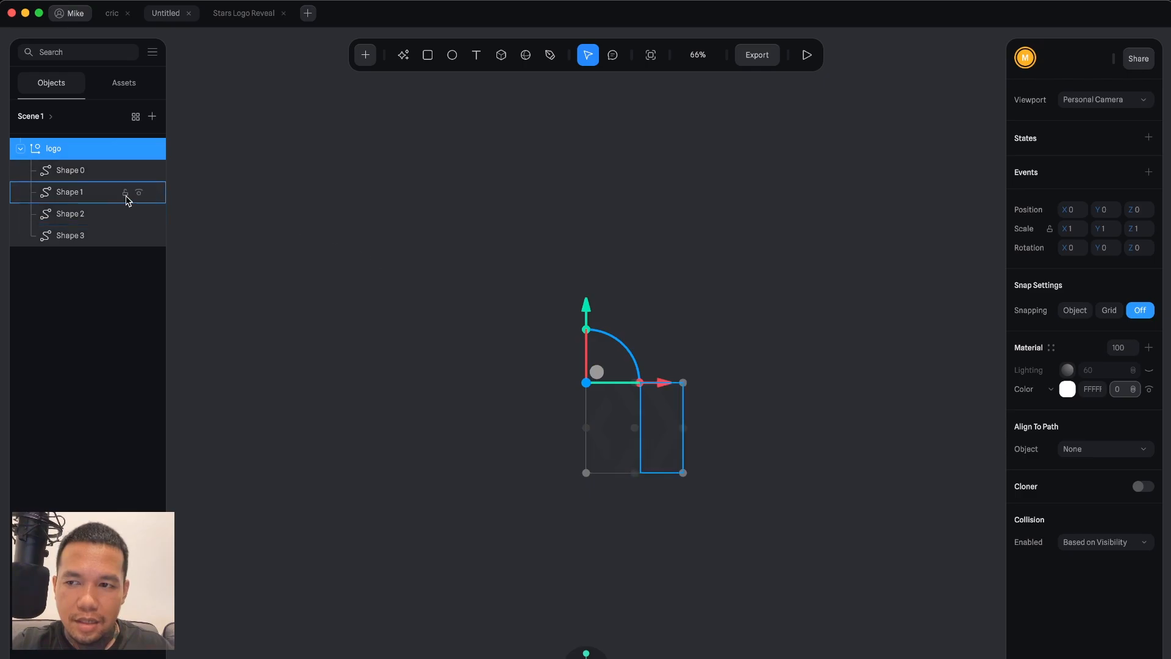
Select all four imported logo shapes, Shape 0 through Shape 3, and merge them into one geometry.
{"action": "left_click", "coordinate": [78, 172]}
{"action": "left_click", "coordinate": [86, 234]}
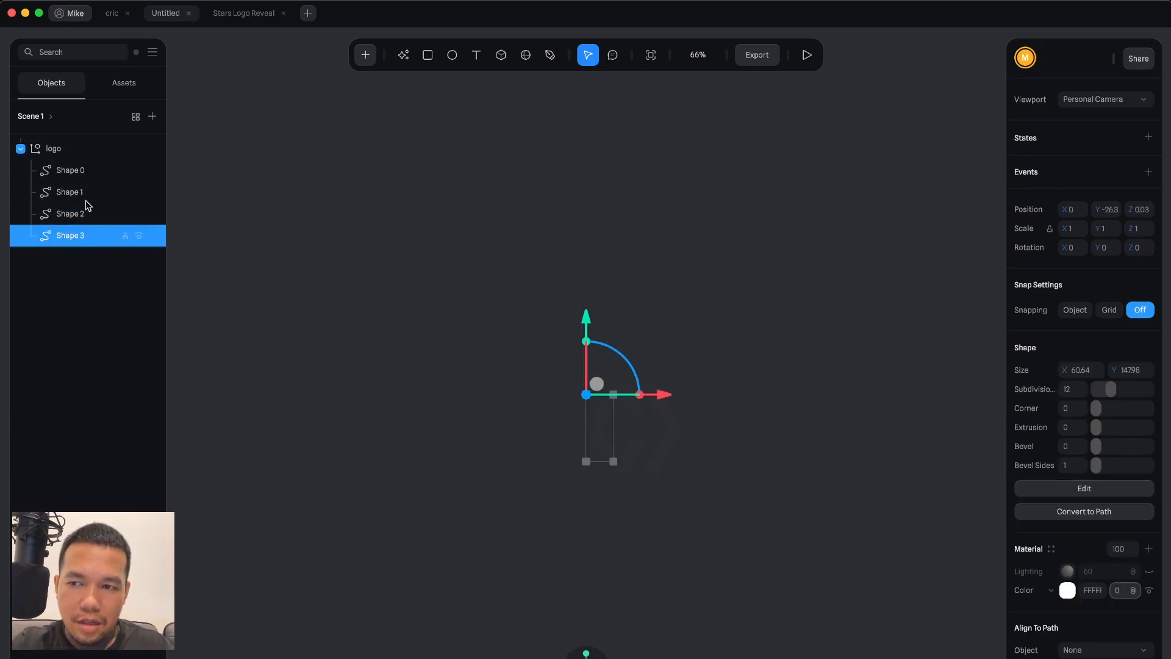
{"action": "left_click", "coordinate": [70, 150]}
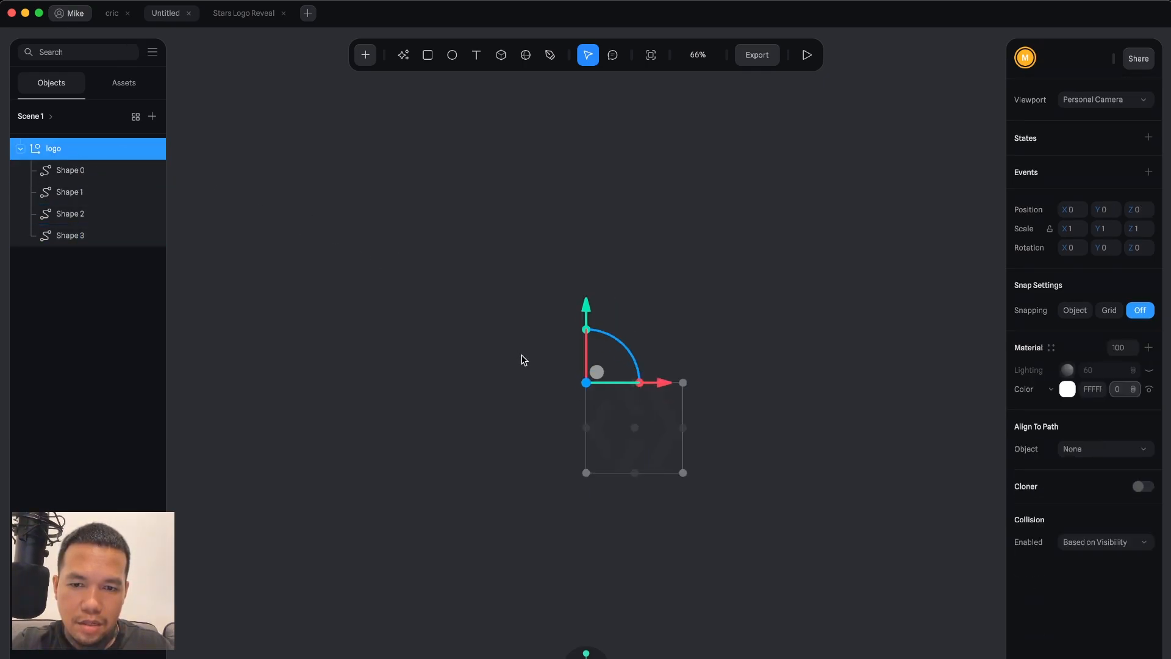
{"action": "left_click", "coordinate": [586, 383]}
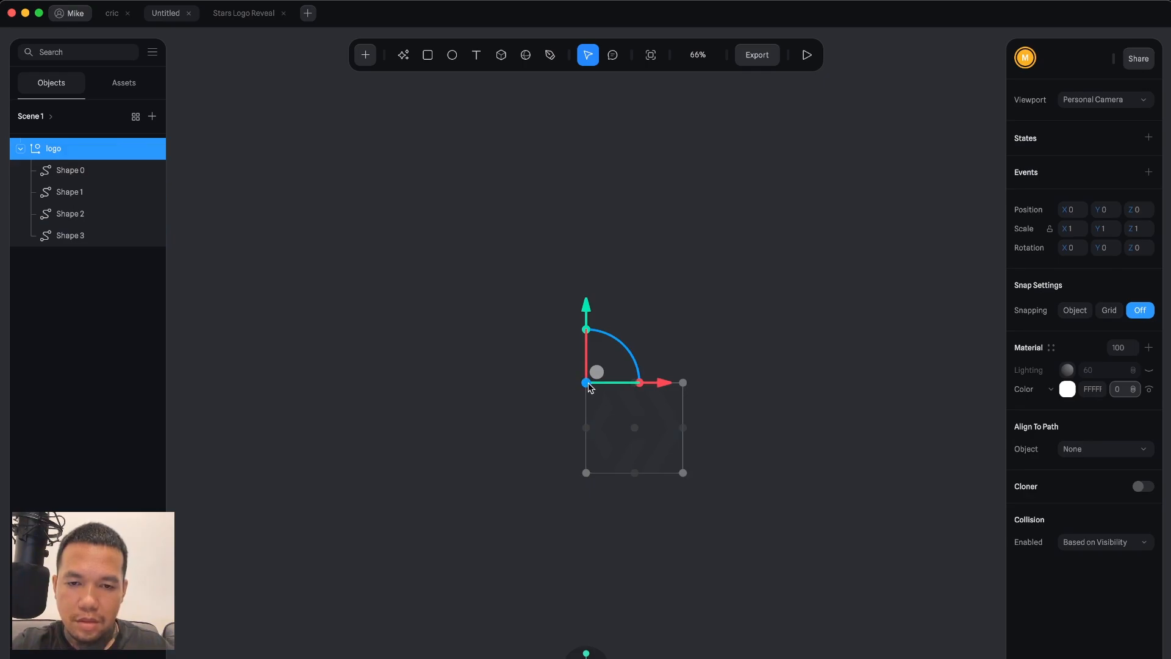
{"action": "left_click", "coordinate": [72, 171]}
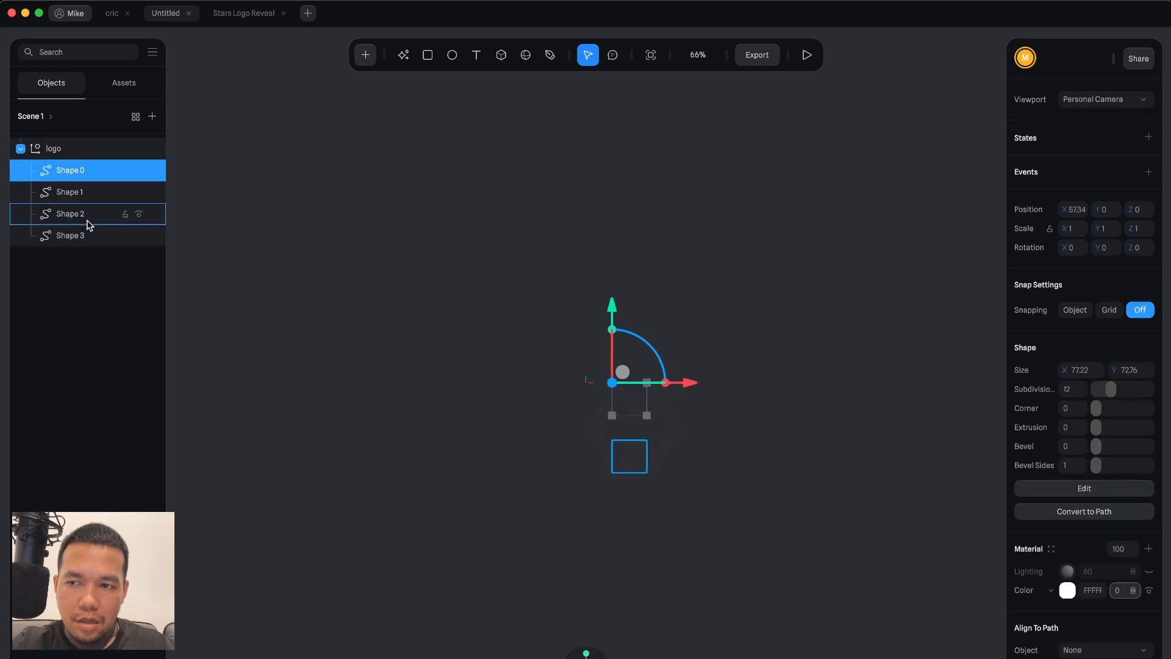
{"action": "left_click", "coordinate": [87, 236], "text": "shift"}
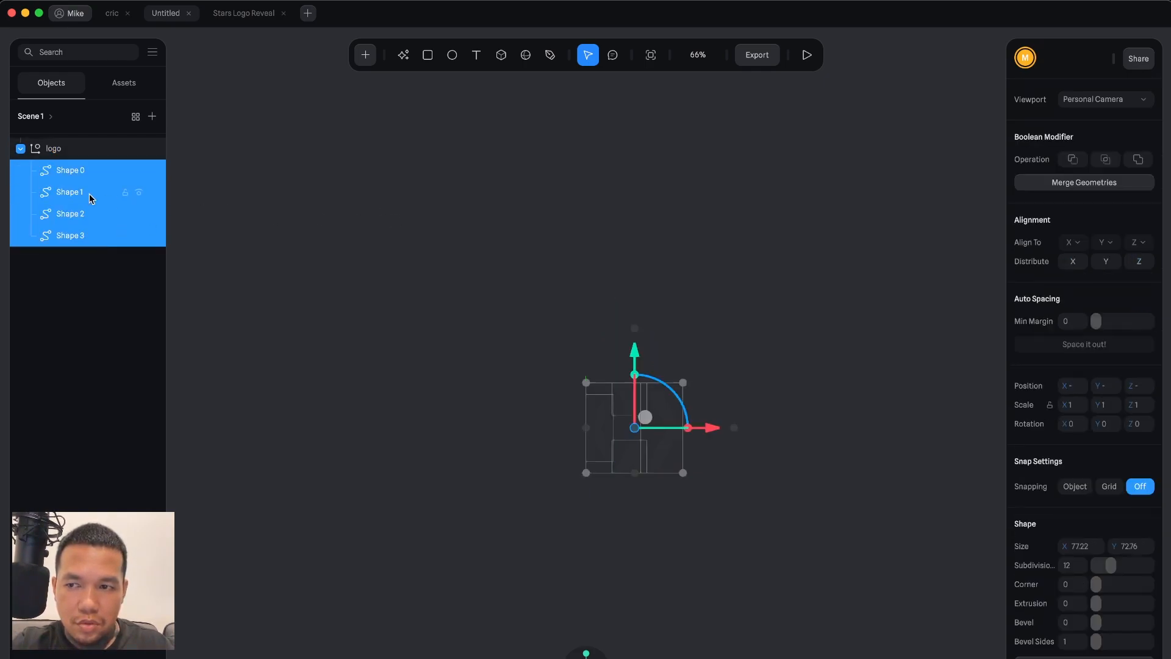
{"action": "left_click", "coordinate": [1064, 188]}
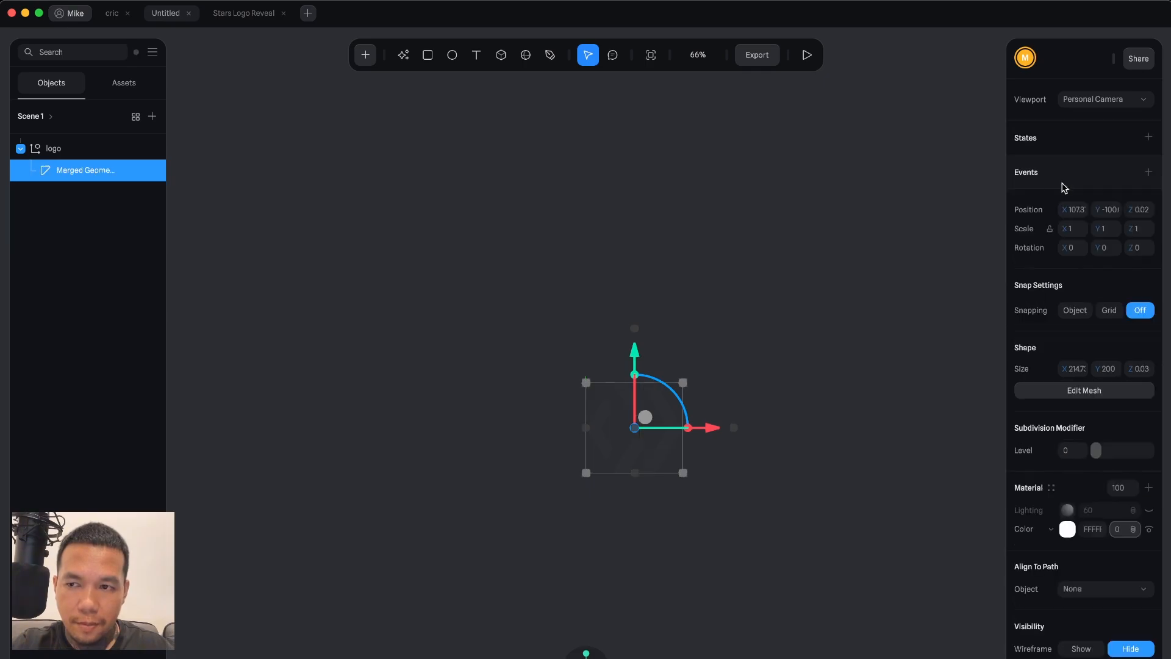
Delete the logo group container, keeping the merged geometry, and select the merged geometry.
{"action": "left_click", "coordinate": [78, 152]}
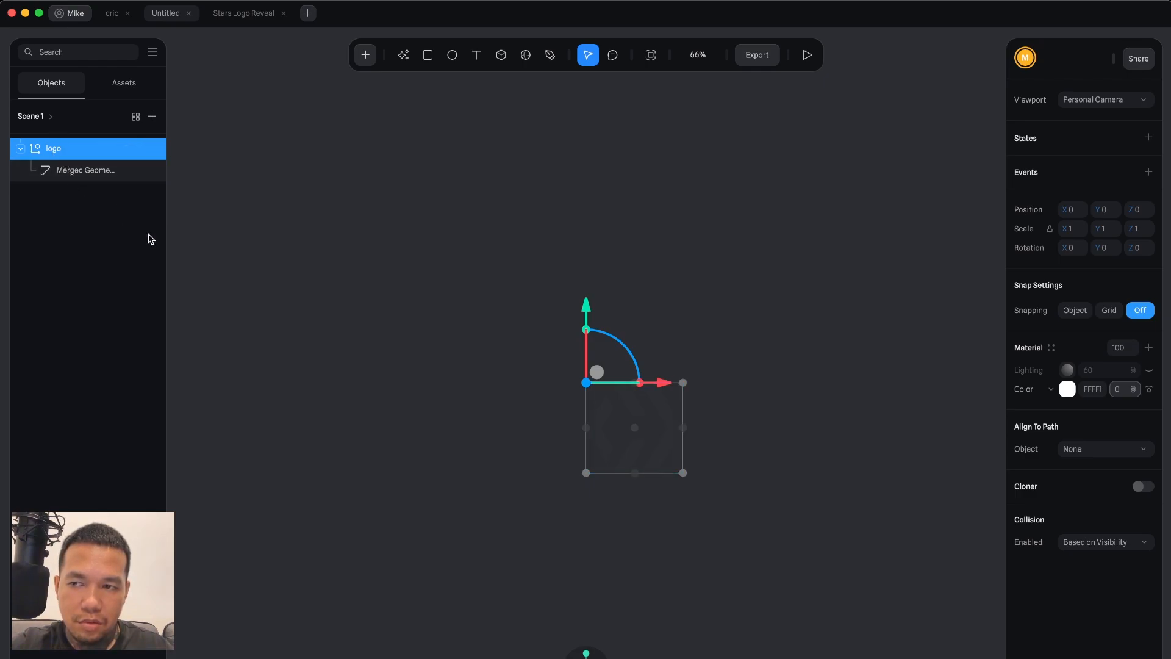
{"action": "left_click", "coordinate": [81, 173]}
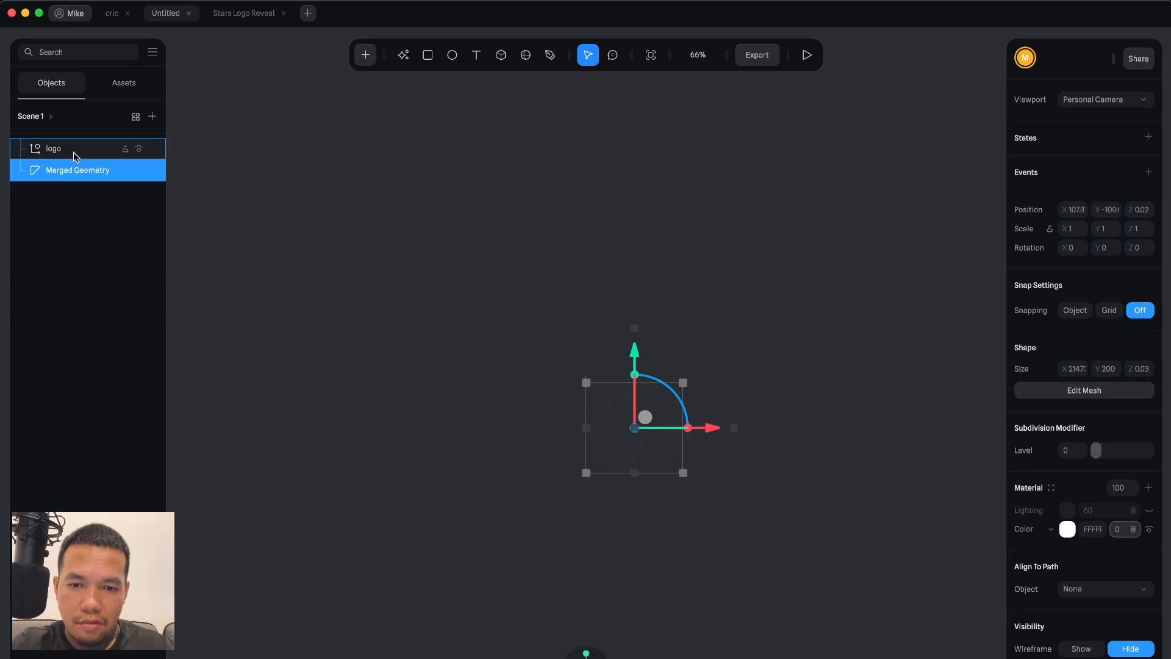
{"action": "left_click", "coordinate": [73, 153]}
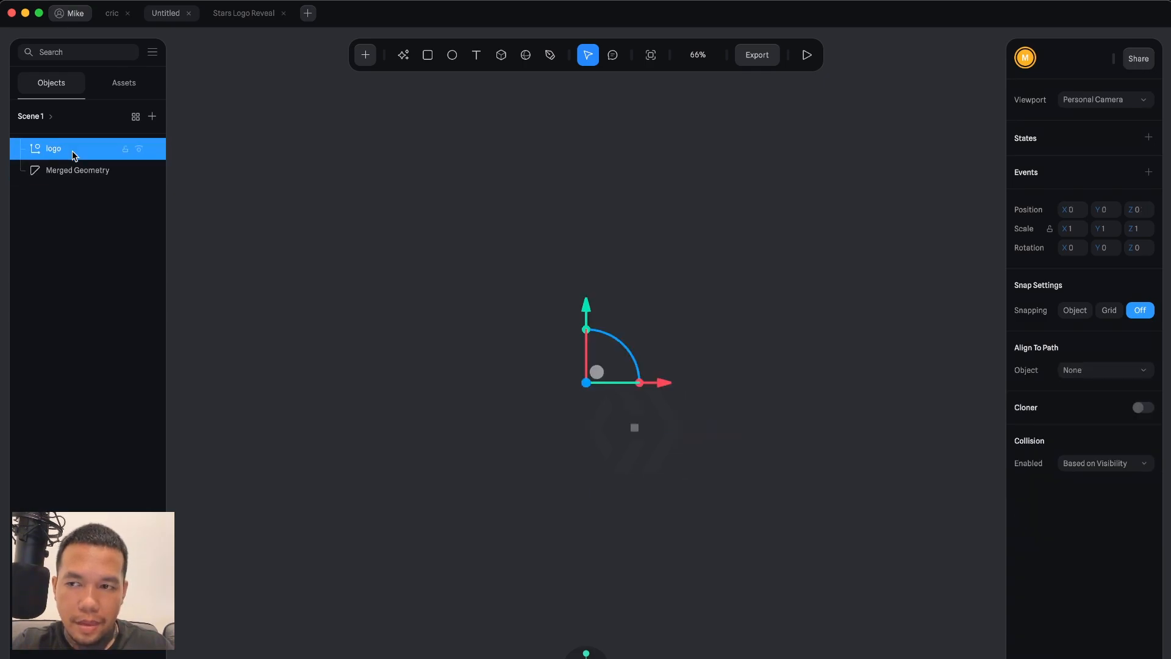
{"action": "key", "text": "Delete"}
{"action": "left_click", "coordinate": [74, 150]}
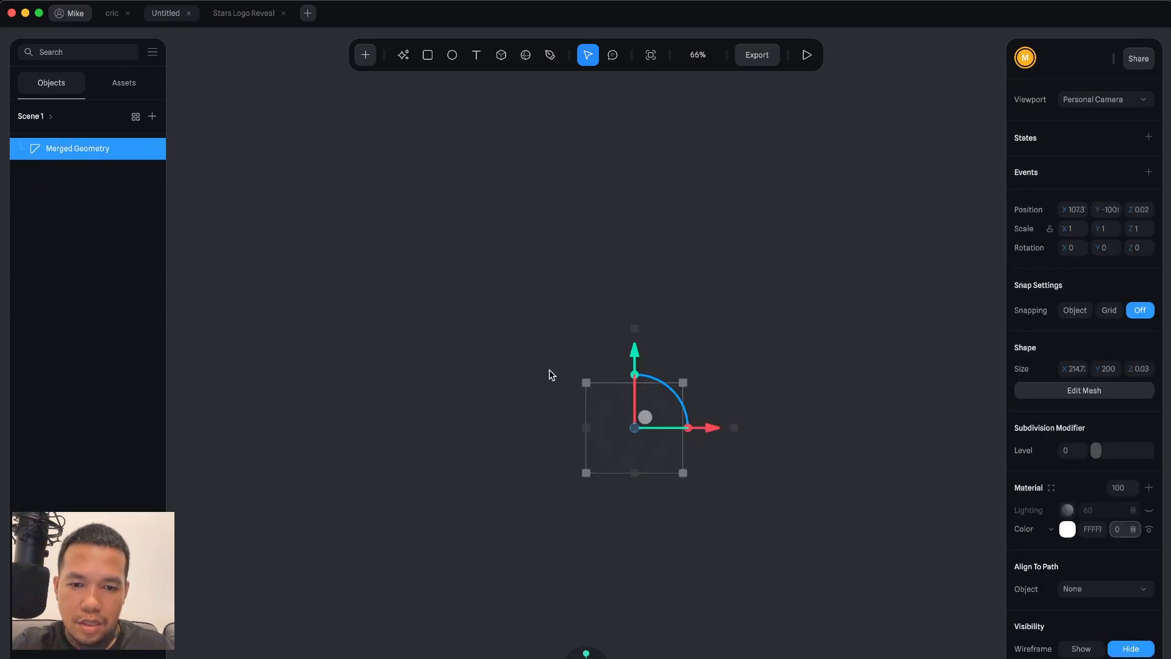
Rename the merged geometry as logo.
{"action": "double_click", "coordinate": [53, 146]}
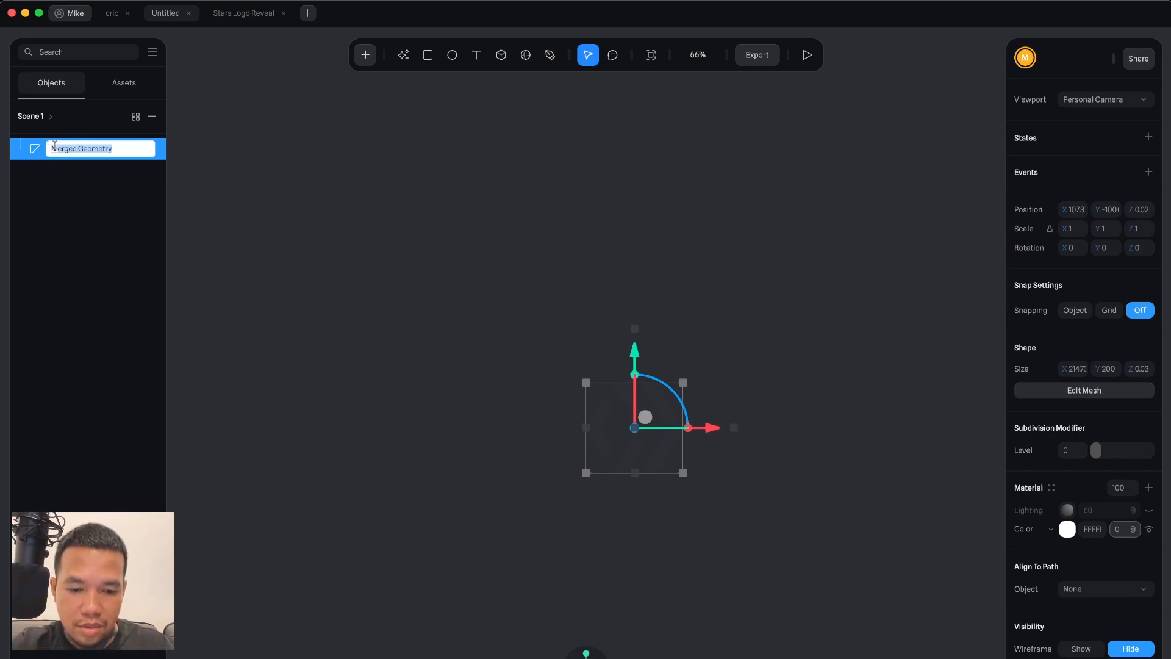
{"action": "type", "text": "logo"}
{"action": "key", "text": "Return"}
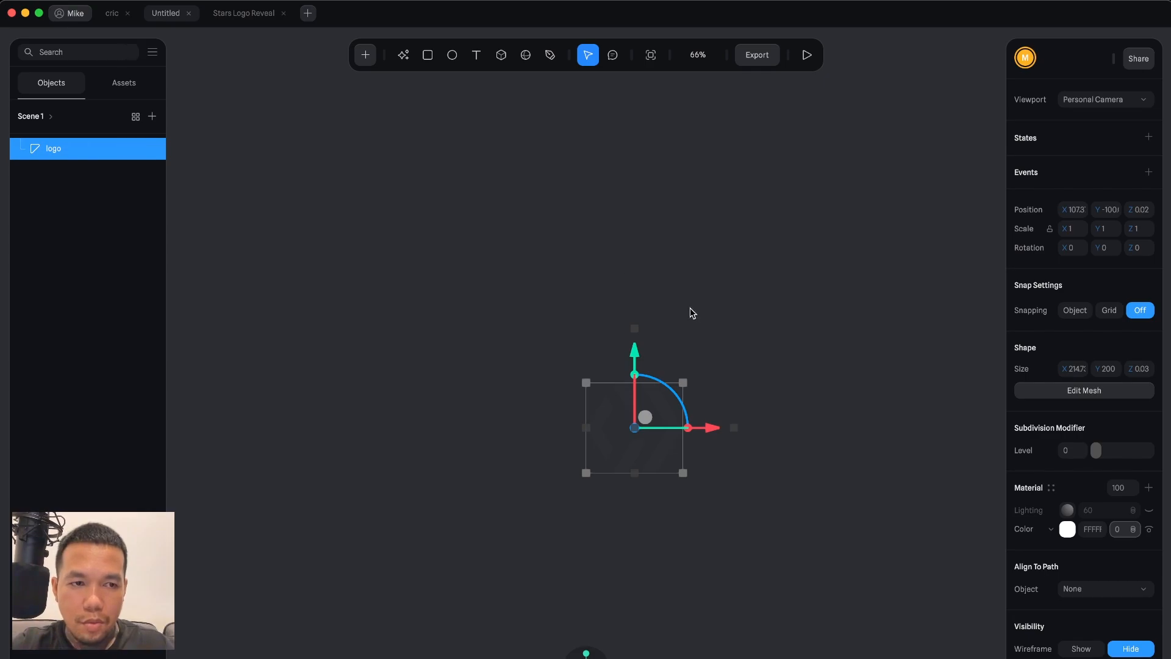
Set the logo's position to 0 on the X, Y and Z axes.
{"action": "left_click", "coordinate": [1077, 212]}
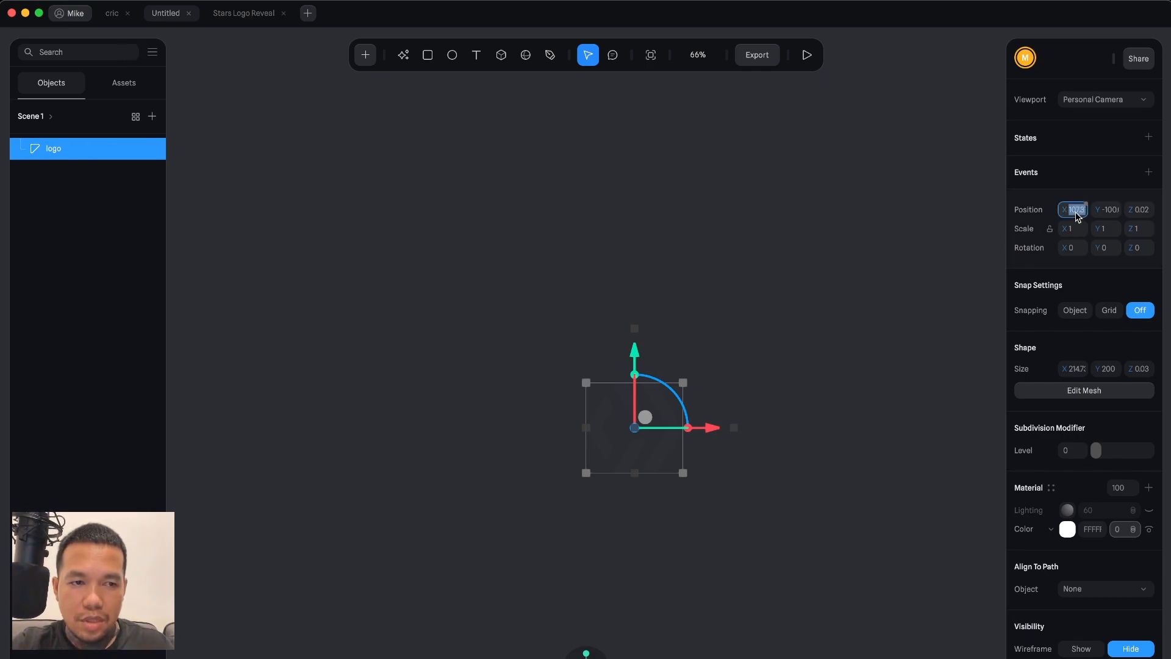
{"action": "type", "text": "0"}
{"action": "key", "text": "Return"}
{"action": "left_click", "coordinate": [1110, 211]}
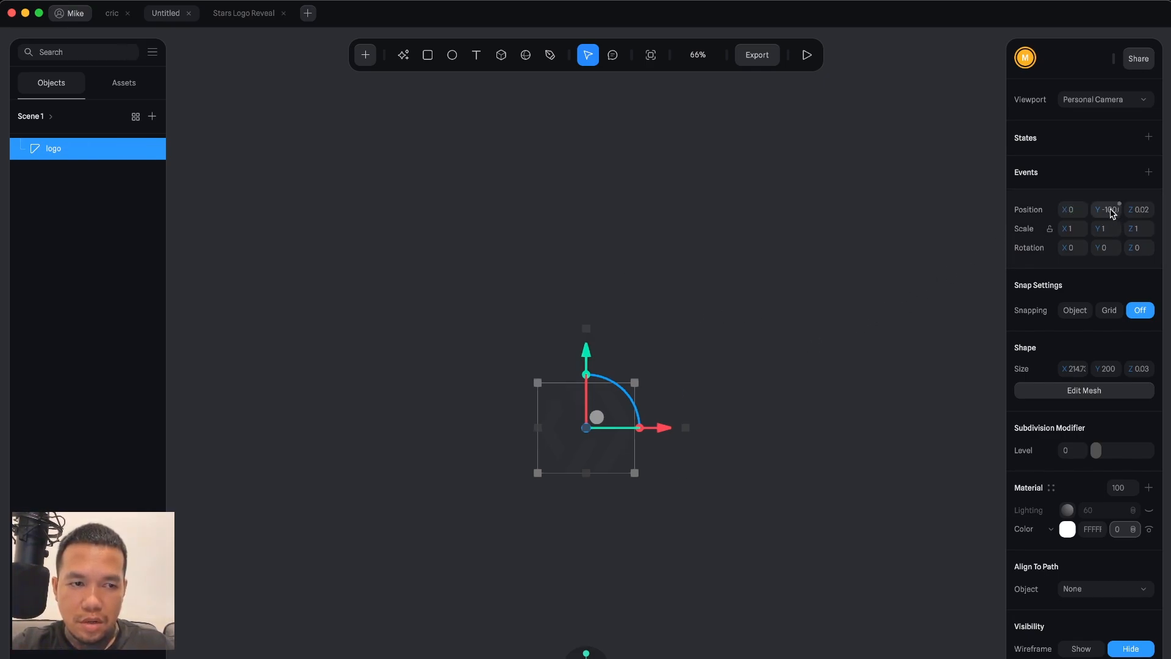
{"action": "type", "text": "0"}
{"action": "key", "text": "Return"}
{"action": "left_click", "coordinate": [1139, 209]}
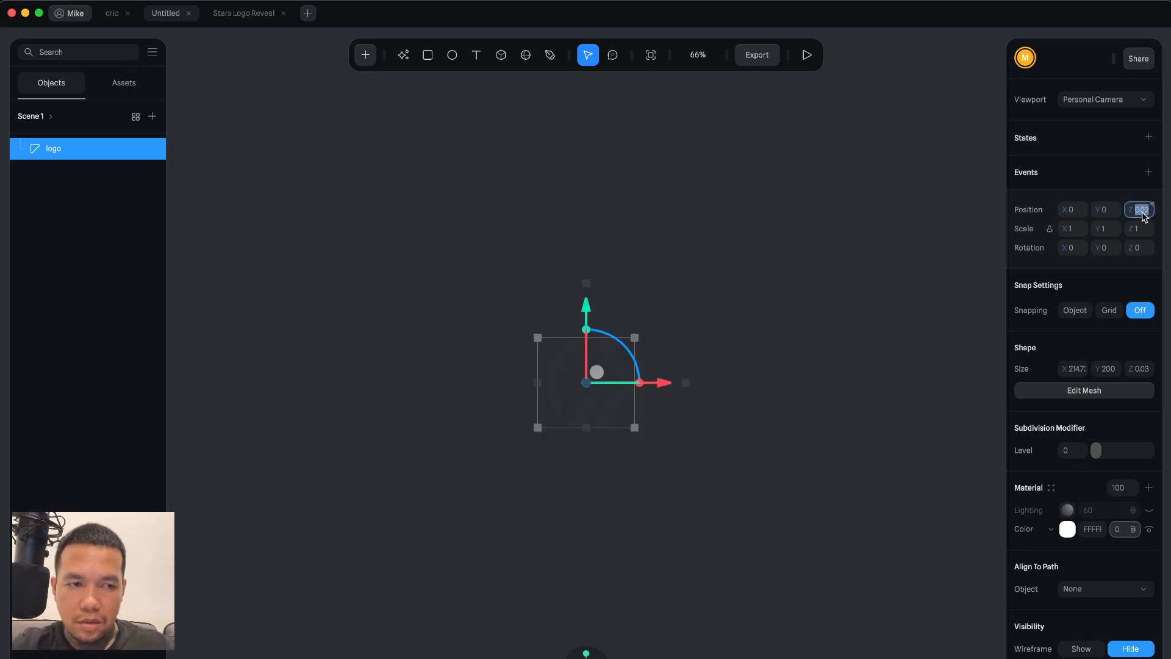
{"action": "type", "text": "0"}
{"action": "key", "text": "Return"}
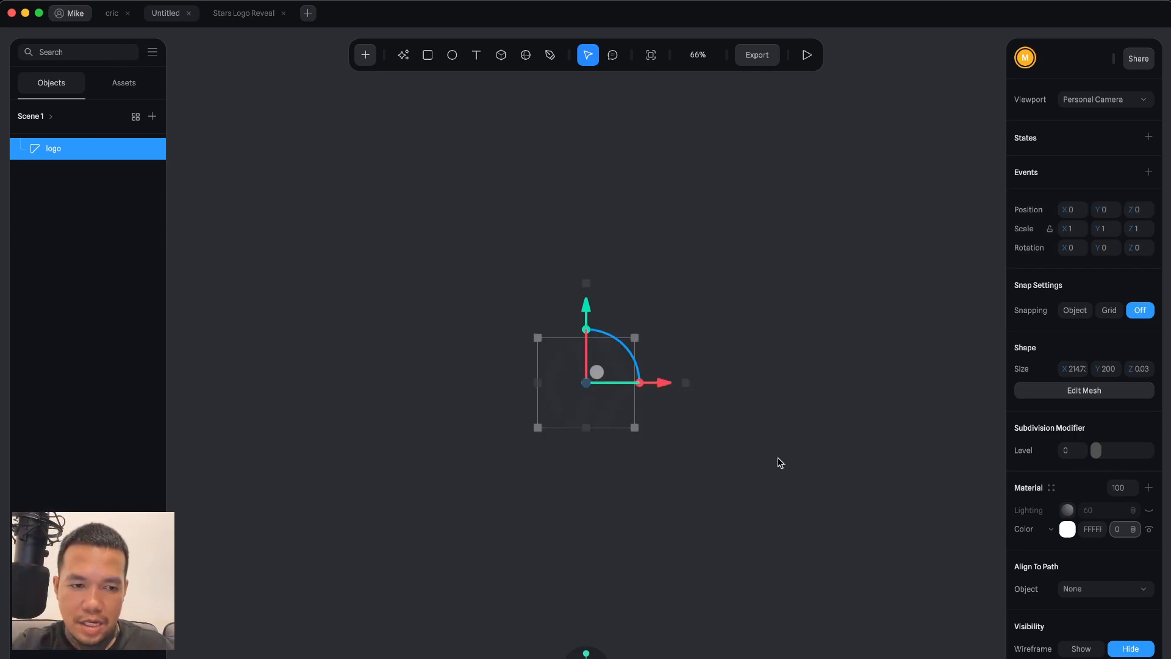
Set the logo material's colour opacity to 100%, then deselect and reselect the logo.
{"action": "scroll", "coordinate": [1045, 486], "scroll_direction": "down", "scroll_amount": 1}
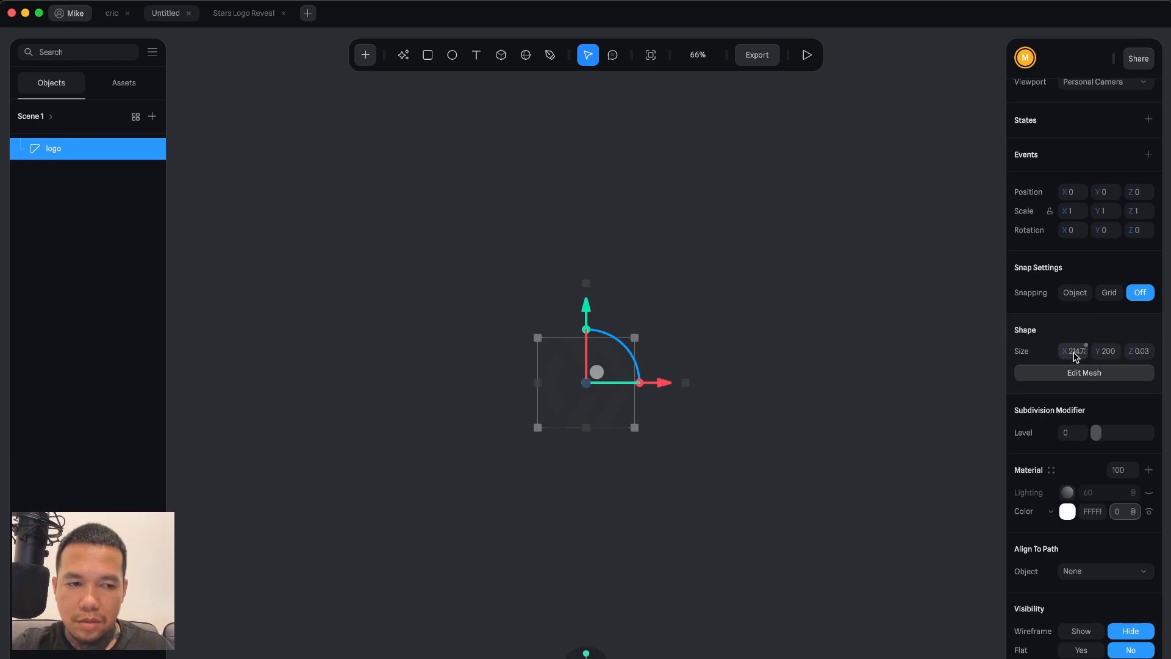
{"action": "scroll", "coordinate": [1058, 463], "scroll_direction": "down", "scroll_amount": 3}
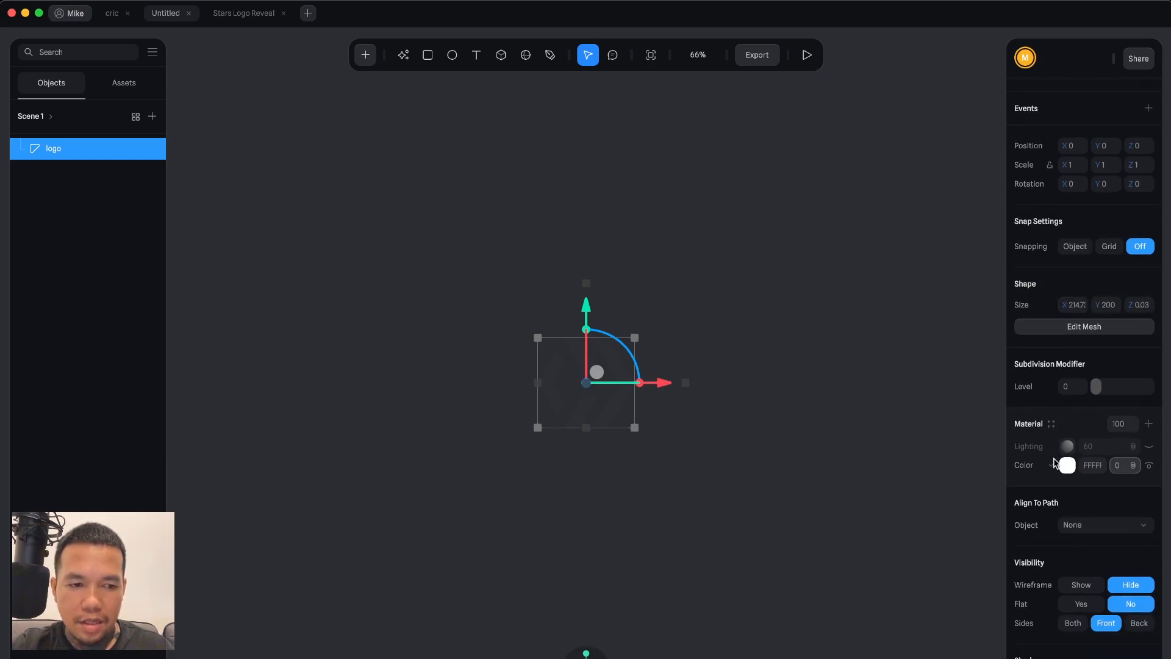
{"action": "left_click", "coordinate": [1121, 465]}
{"action": "type", "text": "100"}
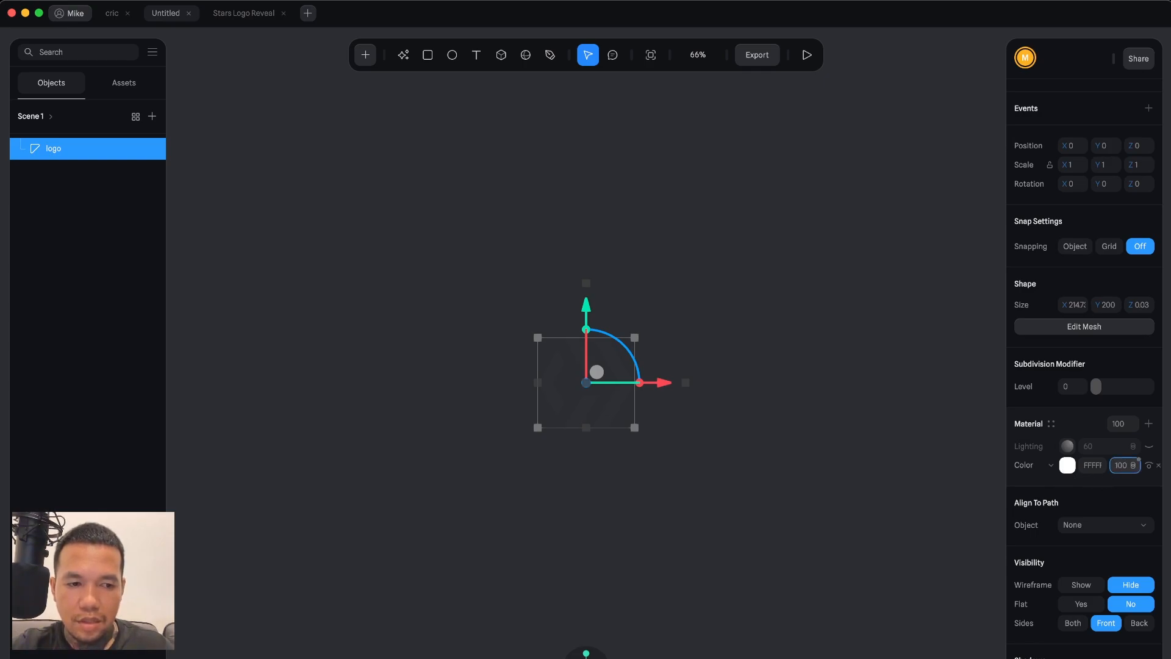
{"action": "key", "text": "Return"}
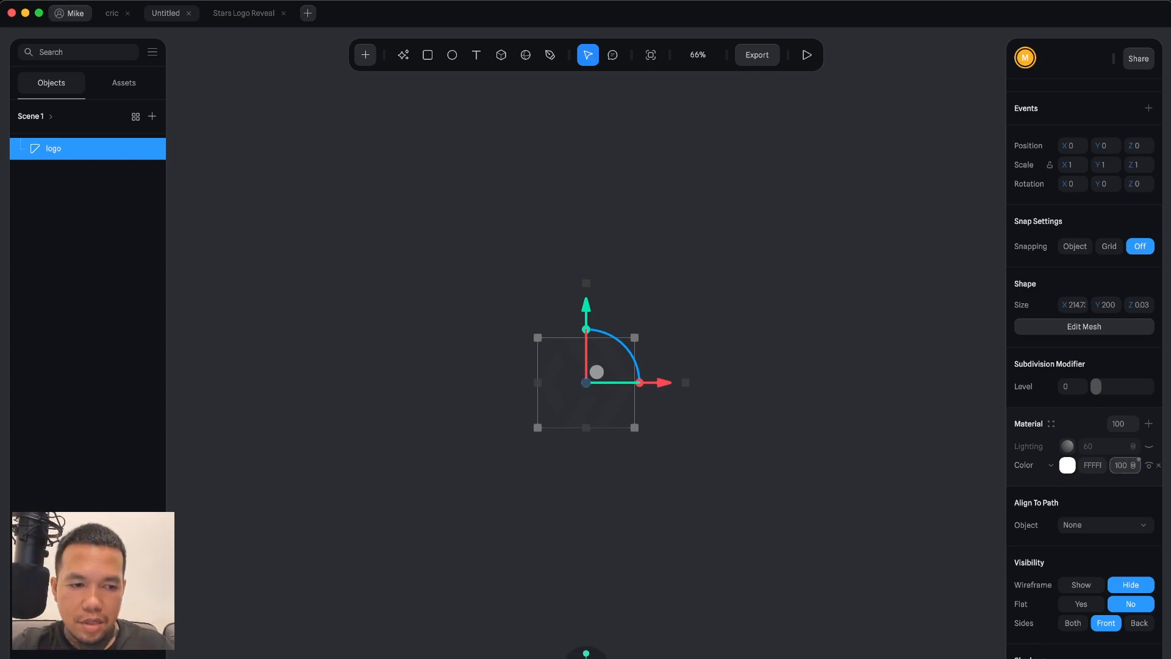
{"action": "left_click", "coordinate": [630, 371]}
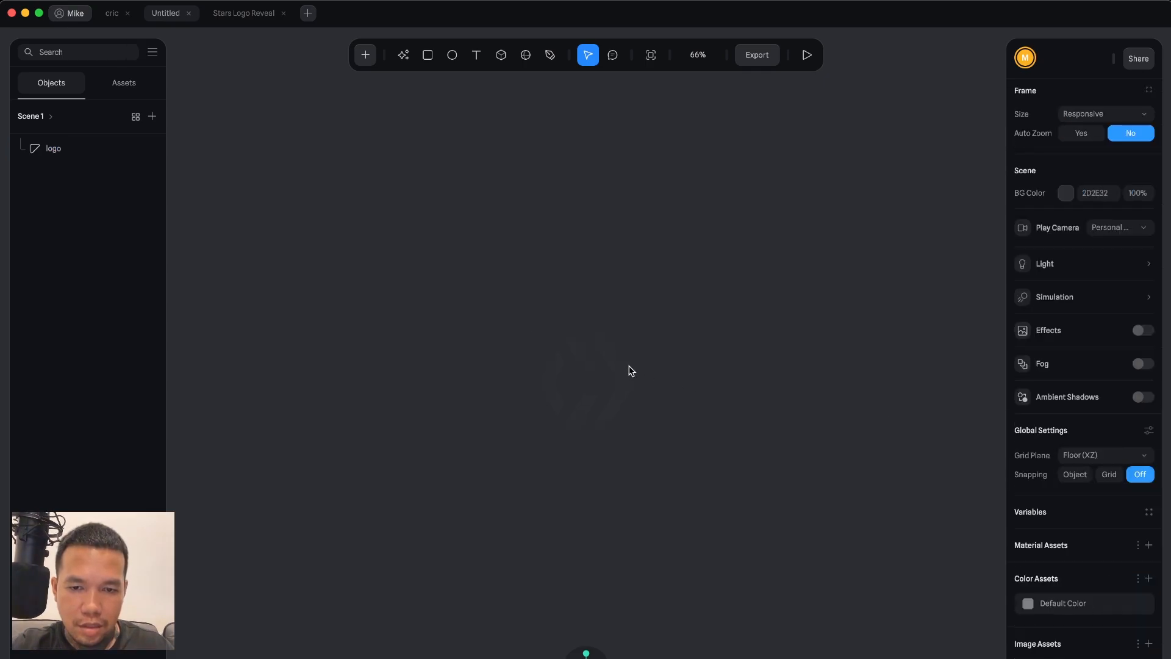
{"action": "left_click", "coordinate": [602, 358]}
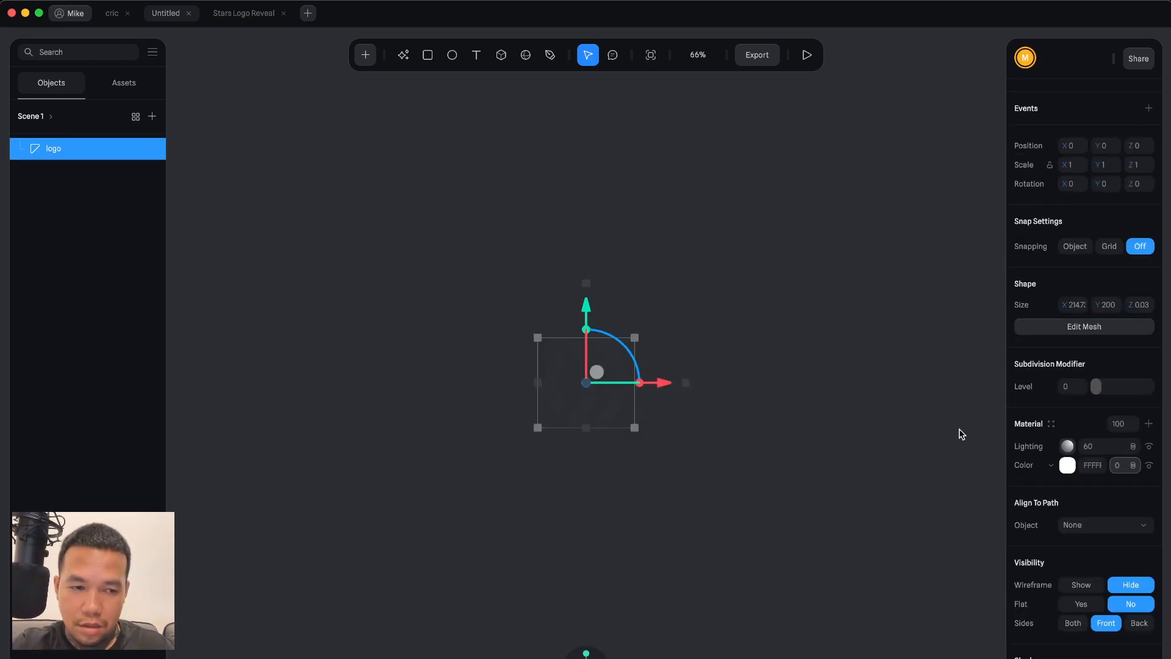
Make the logo colour fully opaque at 100%, dismiss the colour picker, and reselect the logo.
{"action": "left_click", "coordinate": [1119, 466]}
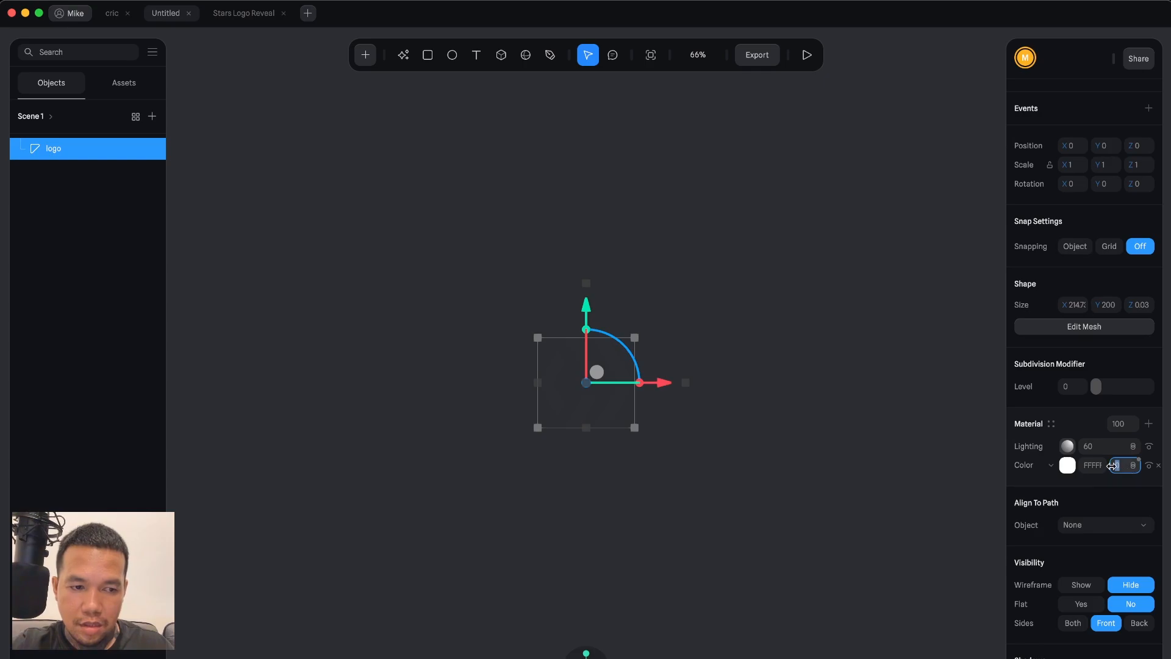
{"action": "left_click", "coordinate": [1068, 465]}
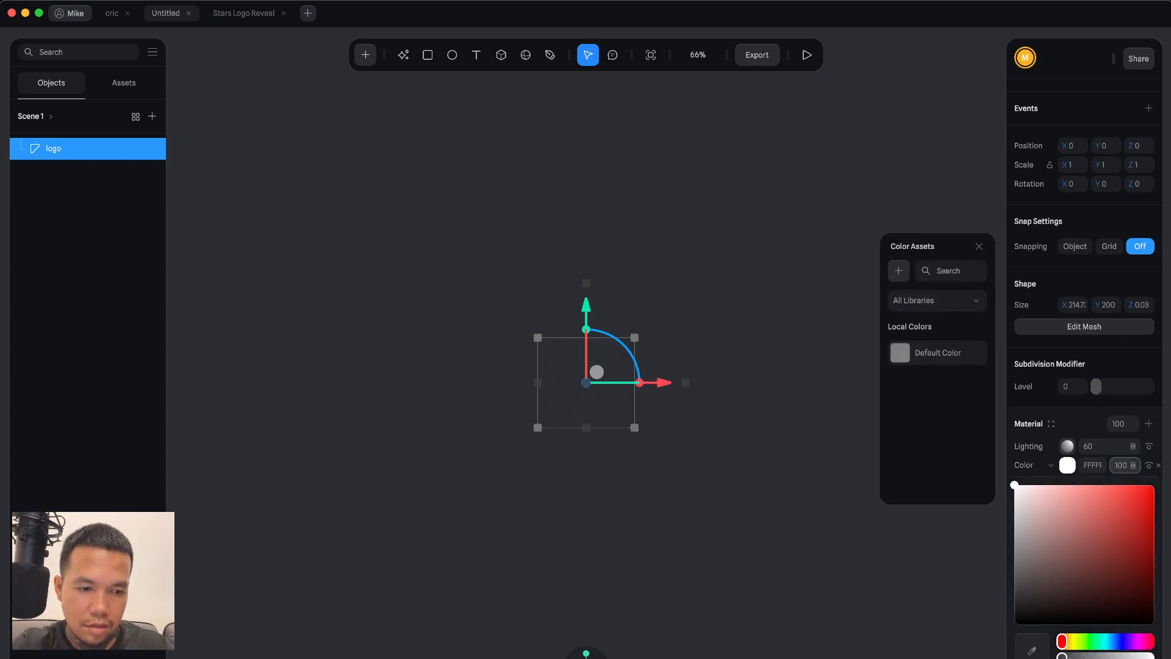
{"action": "key", "text": "Return"}
{"action": "key", "text": "super+z"}
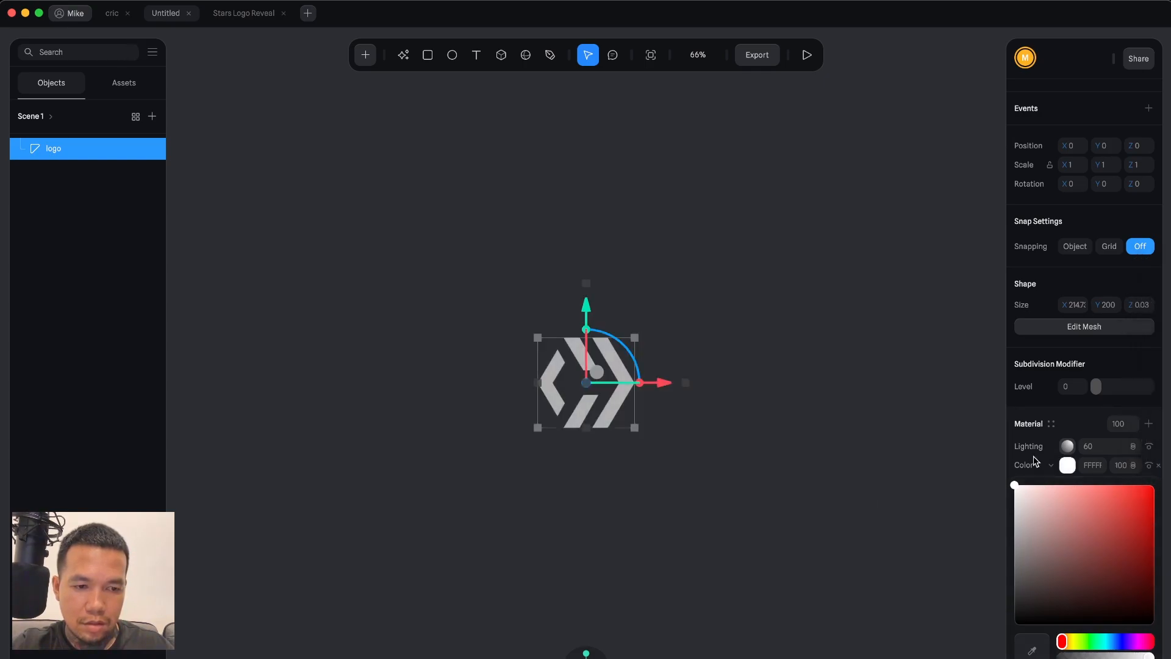
{"action": "left_click", "coordinate": [792, 433]}
{"action": "left_click", "coordinate": [613, 369]}
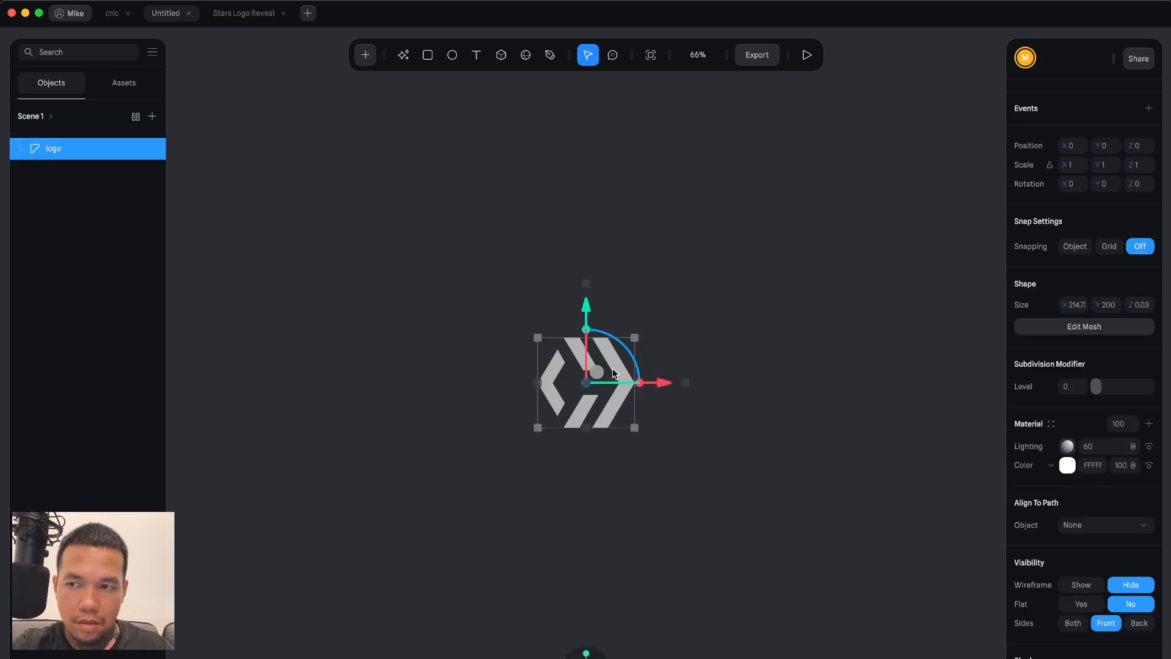
{"action": "left_click", "coordinate": [709, 368]}
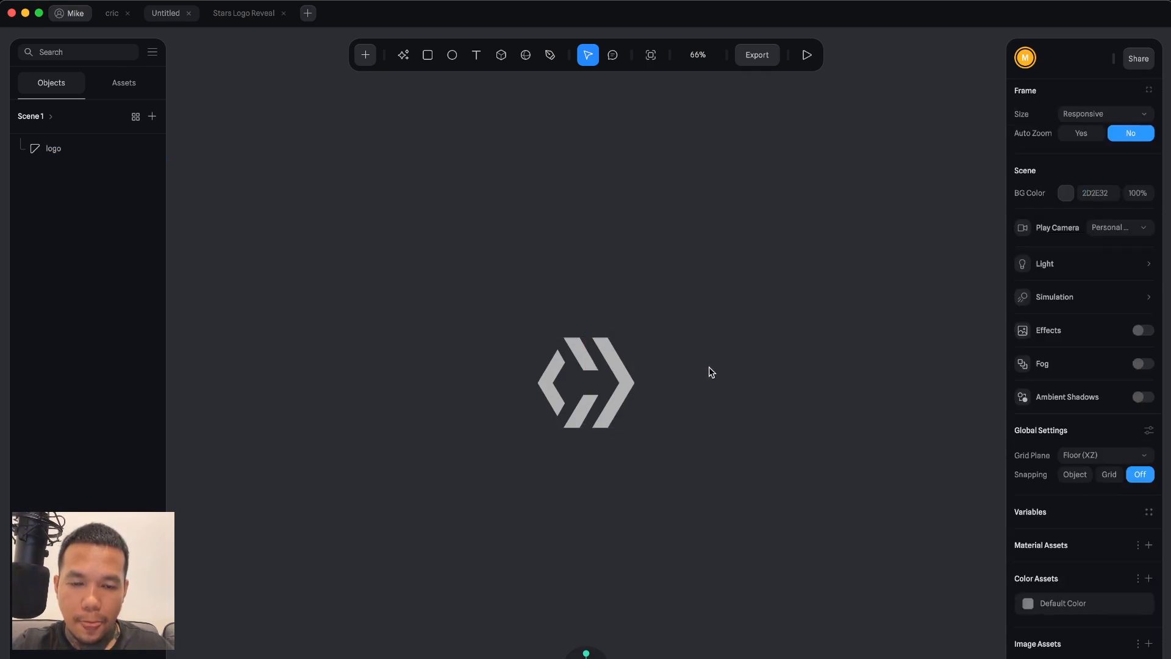
{"action": "left_click", "coordinate": [617, 369]}
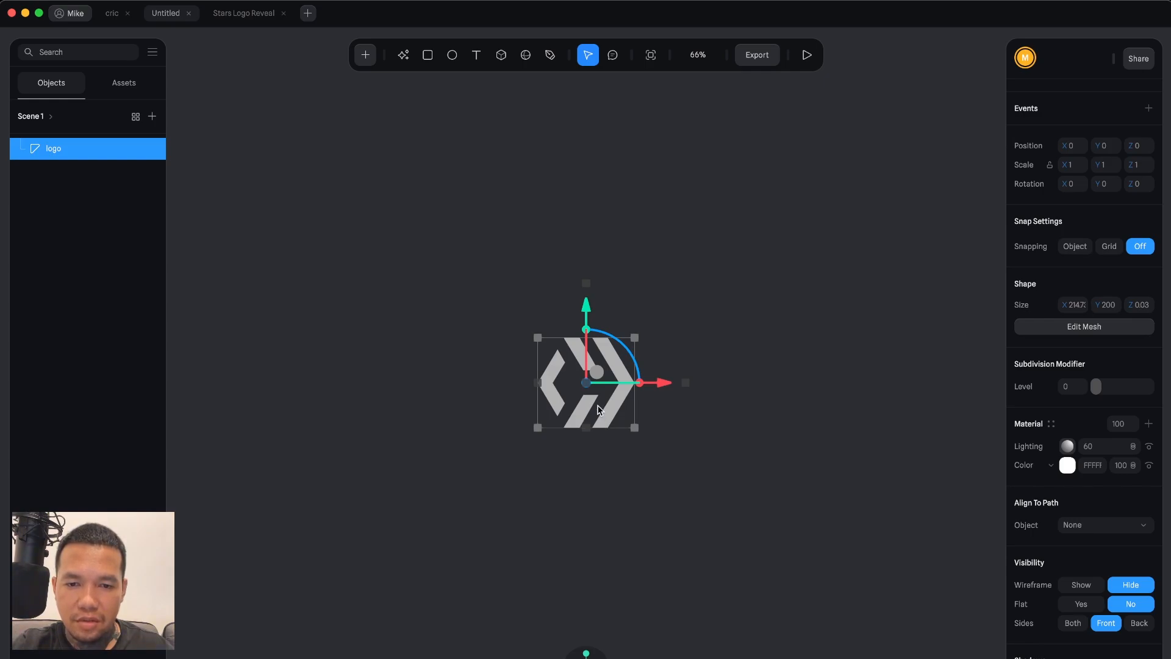
{"action": "scroll", "coordinate": [597, 409], "scroll_direction": "up", "scroll_amount": 10}
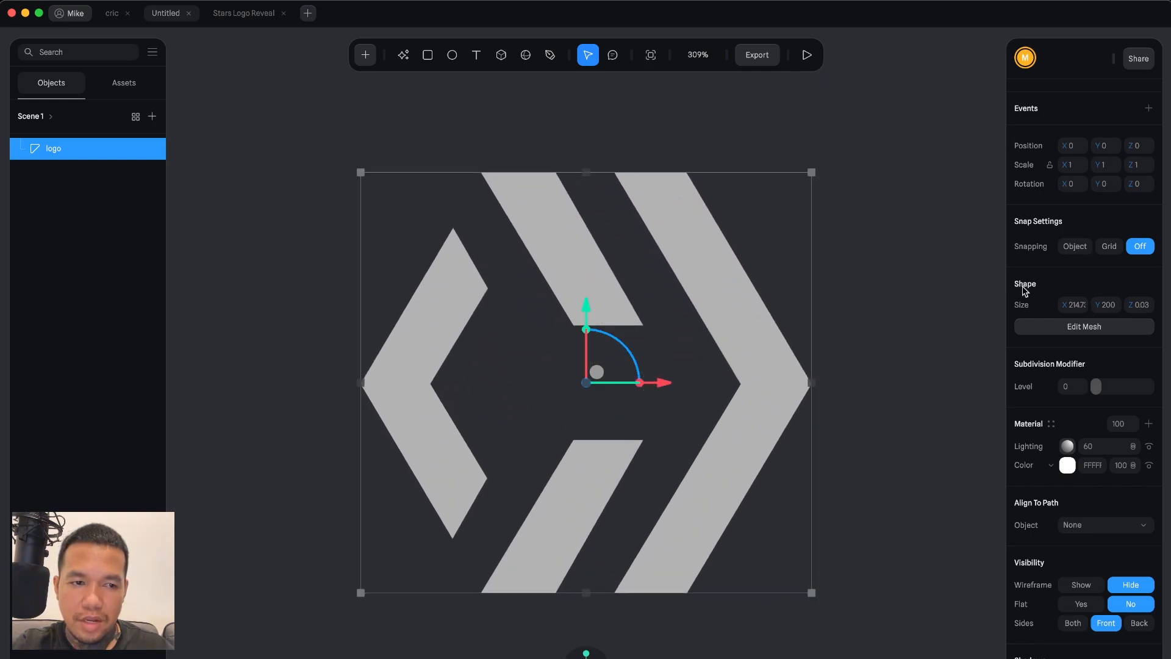
{"action": "left_click", "coordinate": [1052, 328]}
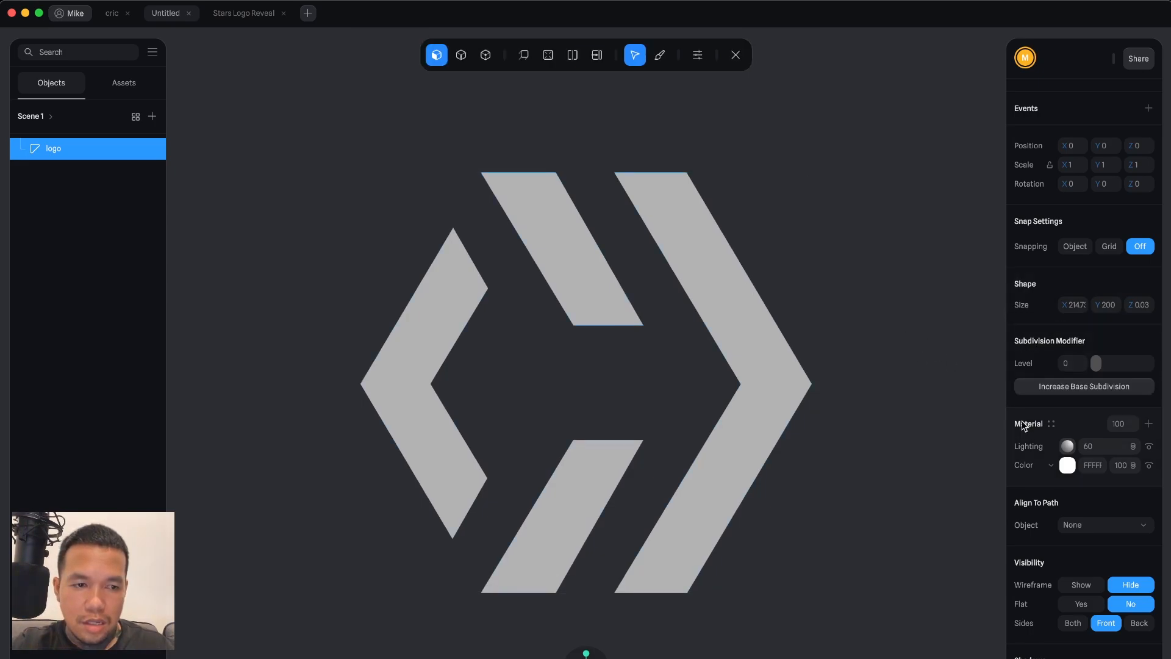
{"action": "key", "text": "Escape"}
Hide the logo material's colour layer.
{"action": "scroll", "coordinate": [1100, 510], "scroll_direction": "down", "scroll_amount": 2}
{"action": "scroll", "coordinate": [1100, 510], "scroll_direction": "down", "scroll_amount": 2}
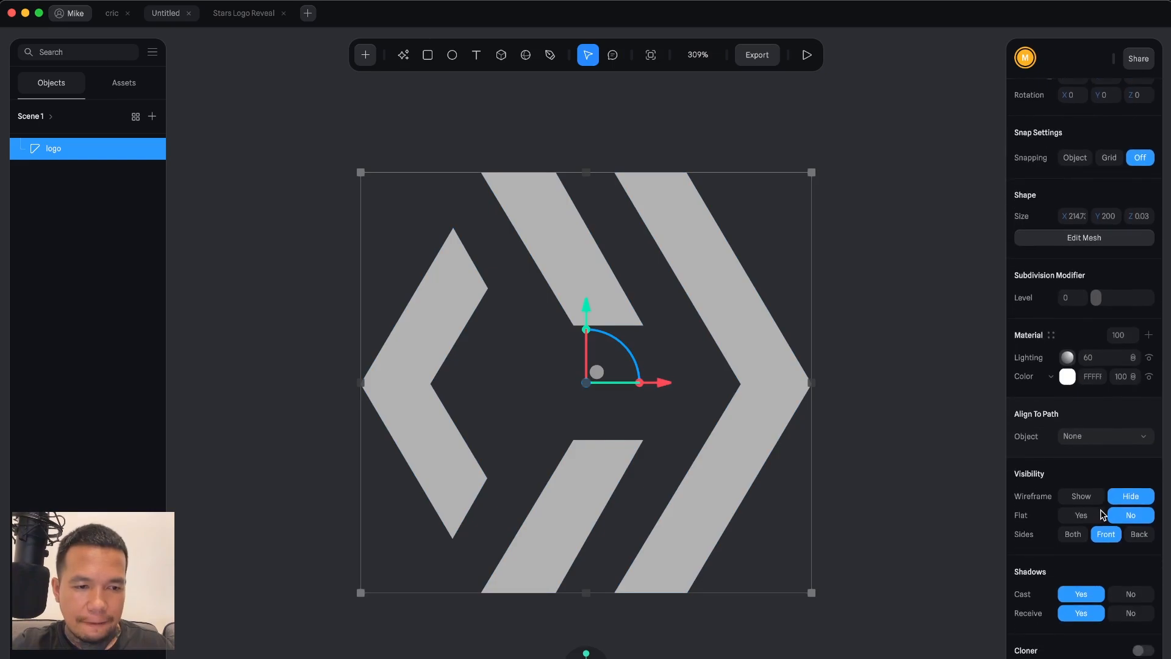
{"action": "left_click", "coordinate": [1148, 378]}
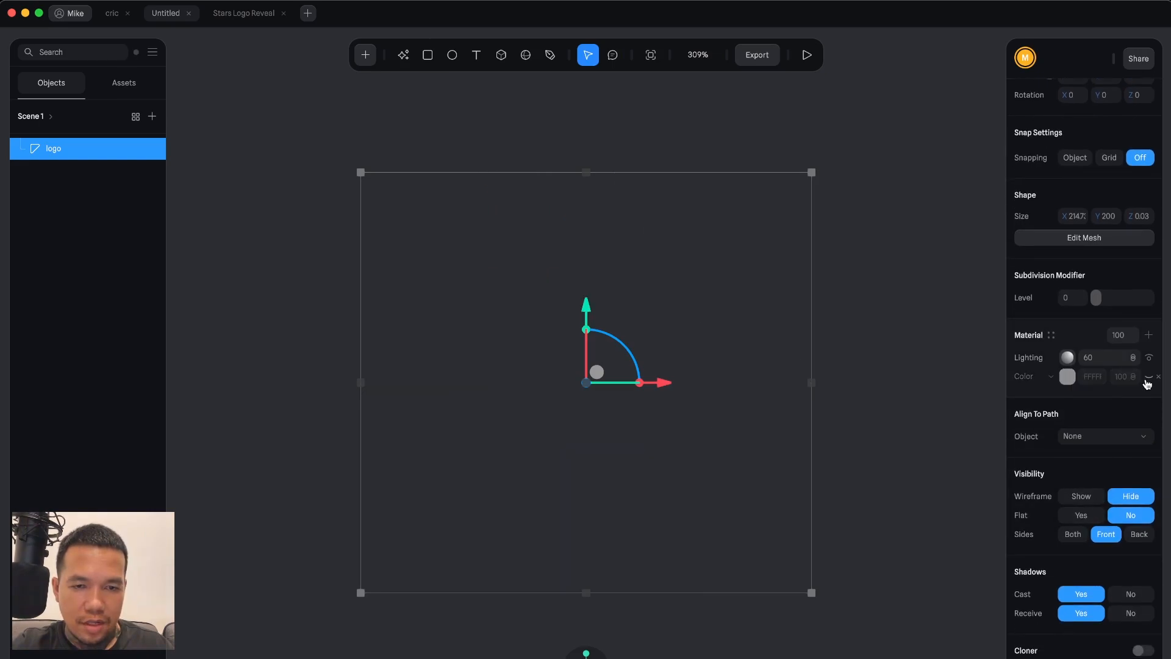
{"action": "left_click", "coordinate": [1085, 238]}
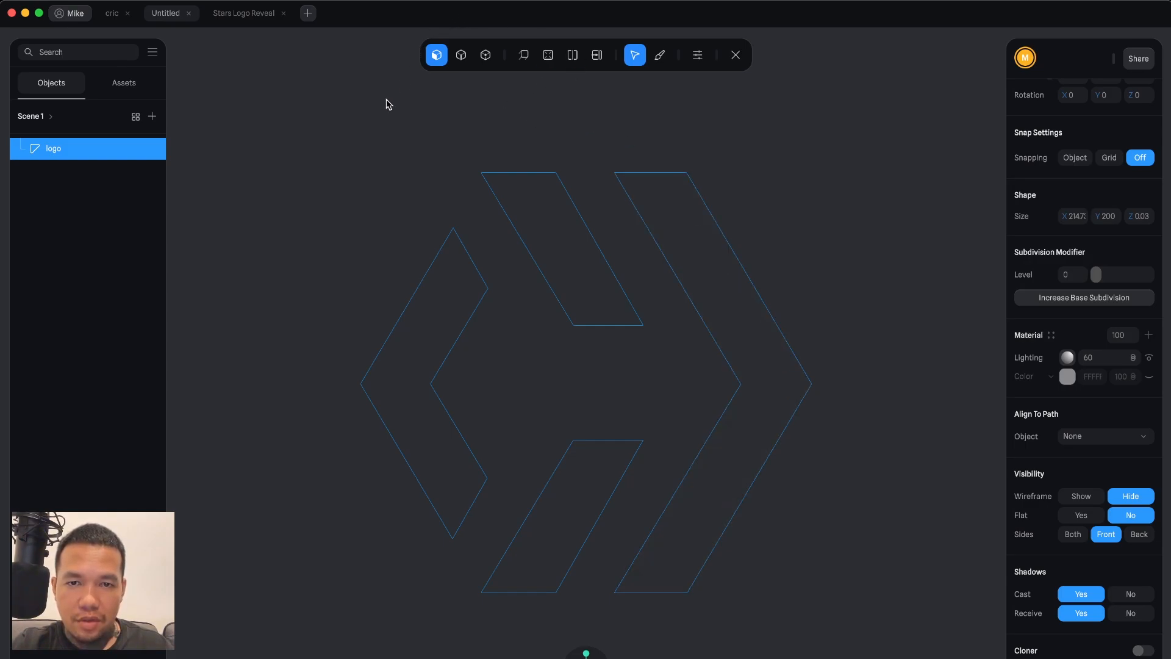
{"action": "left_click", "coordinate": [489, 57]}
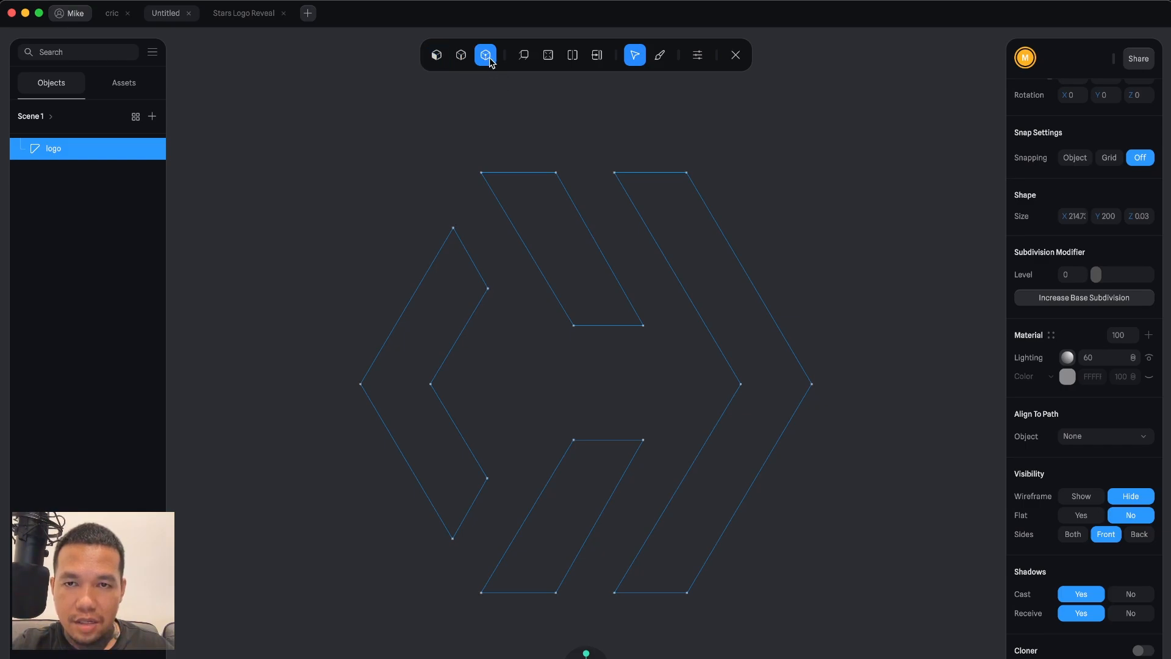
{"action": "left_click_drag", "start_coordinate": [324, 134], "coordinate": [871, 642]}
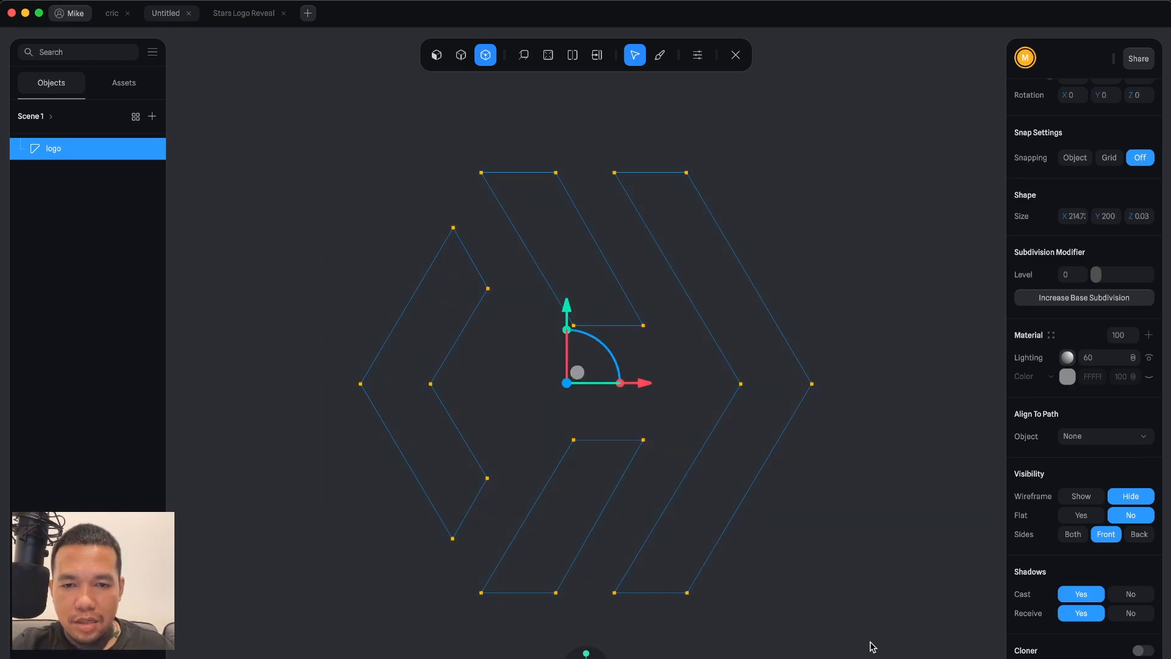
{"action": "left_click", "coordinate": [872, 646]}
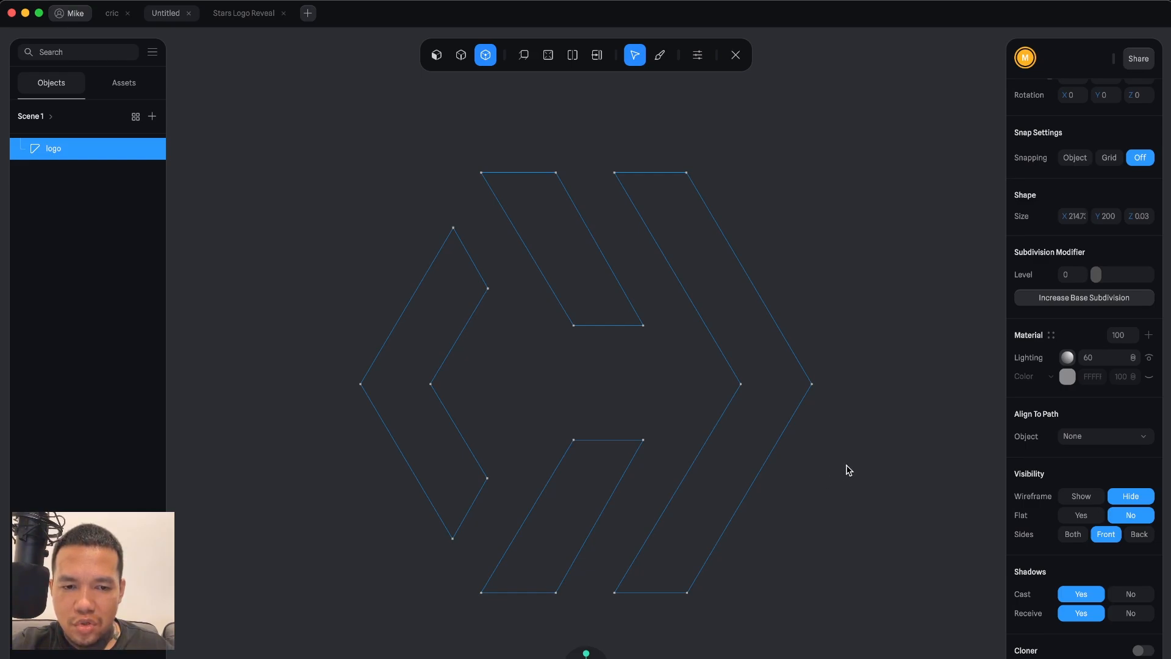
{"action": "left_click_drag", "start_coordinate": [846, 467], "coordinate": [824, 473]}
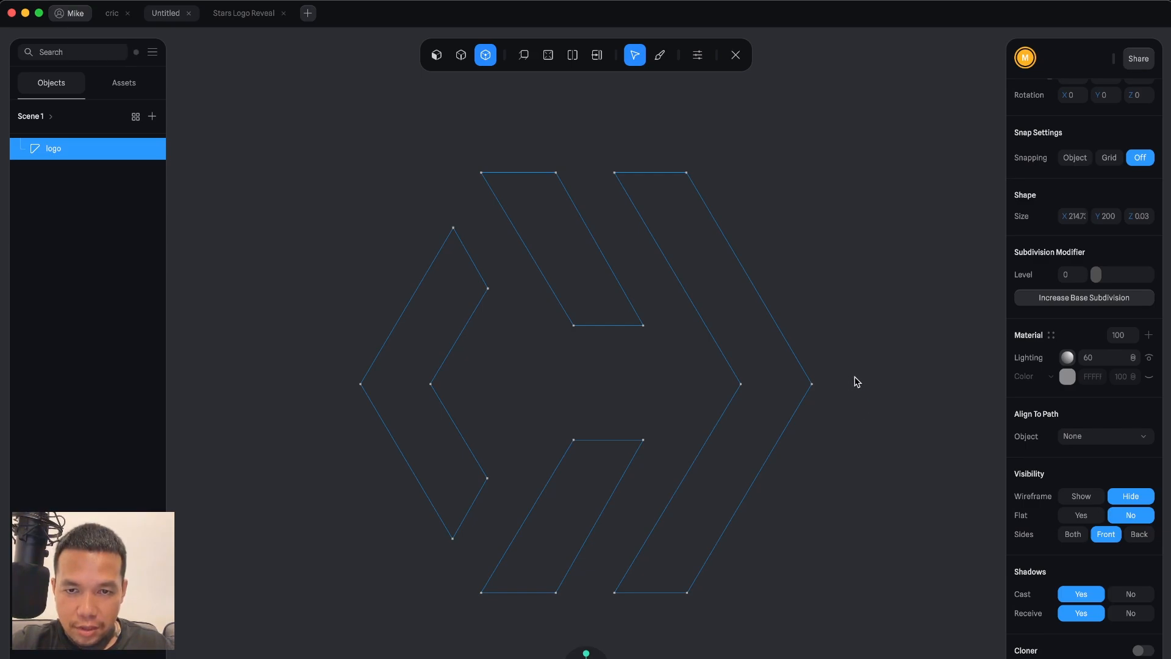
{"action": "key", "text": "Escape"}
{"action": "key", "text": "Escape"}
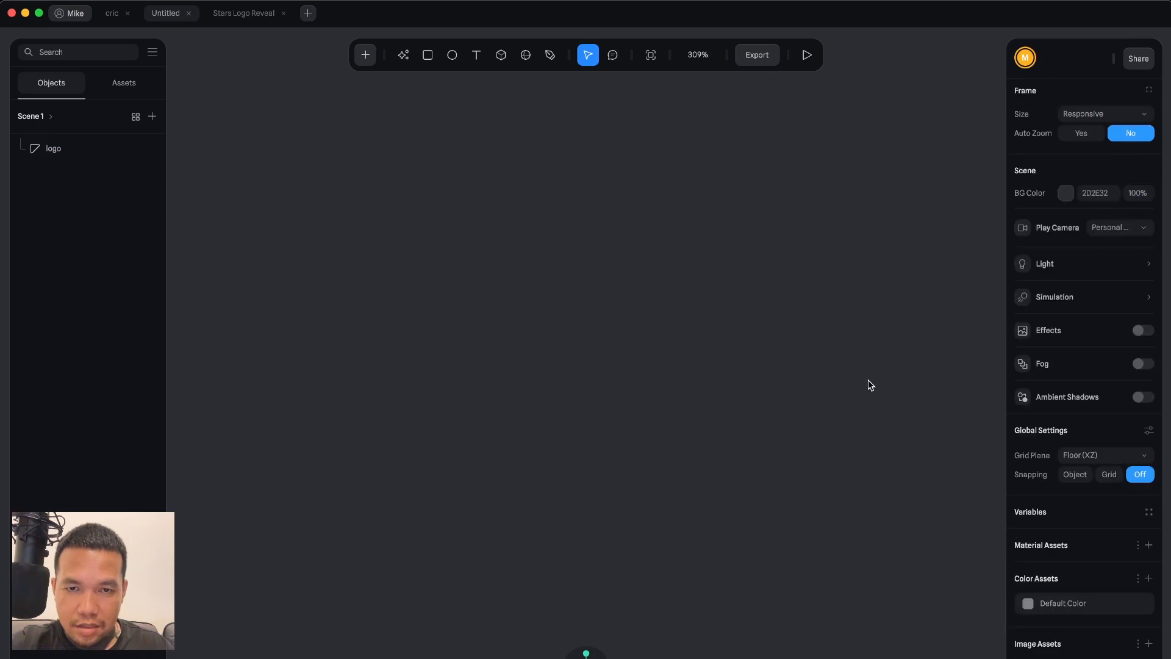
In mesh edit mode, select all of the logo's vertices and extrude them to a depth of about 31.
{"action": "double_click", "coordinate": [769, 358]}
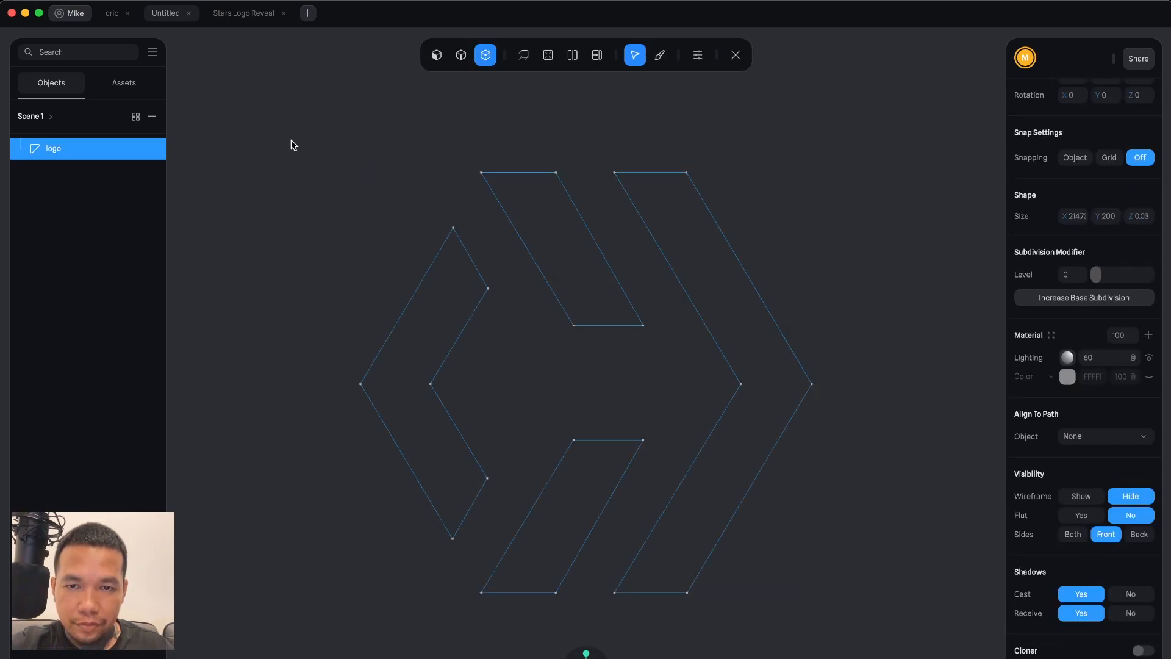
{"action": "left_click_drag", "start_coordinate": [291, 141], "coordinate": [890, 645]}
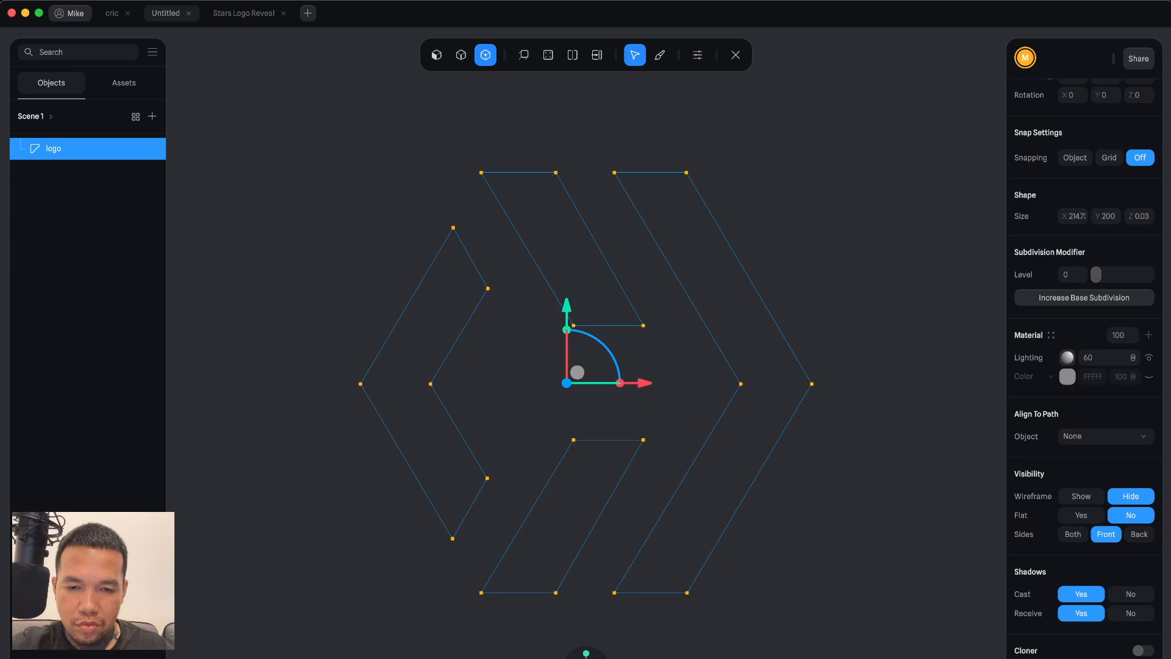
{"action": "left_click", "coordinate": [600, 657]}
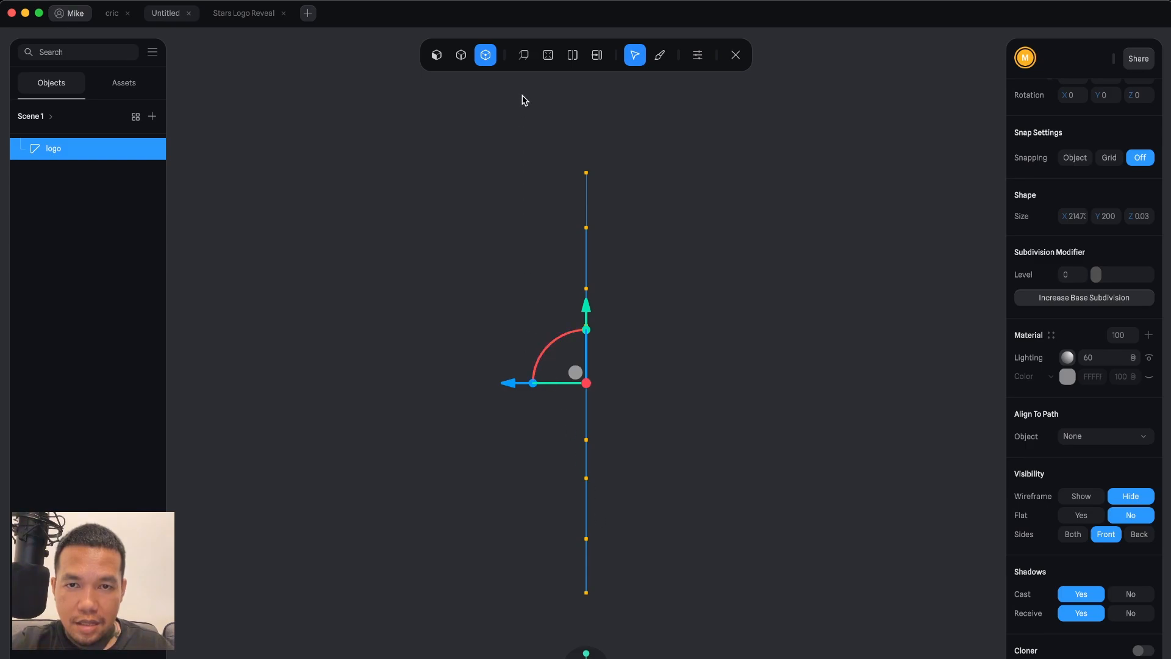
{"action": "left_click", "coordinate": [524, 56]}
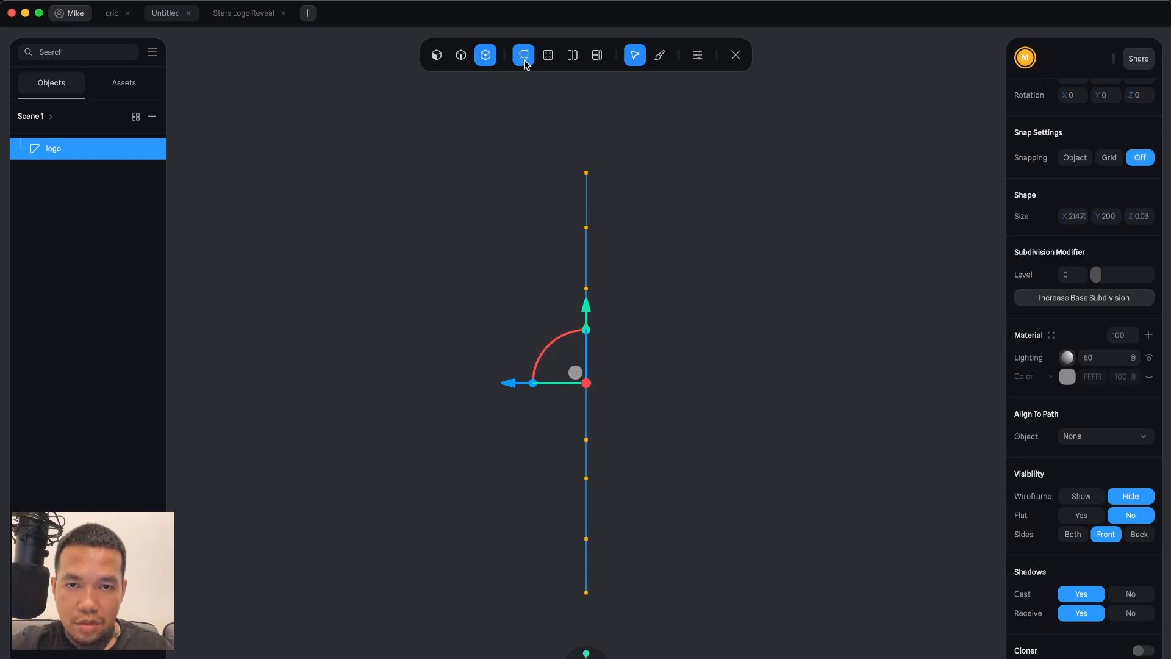
{"action": "key", "text": "Escape"}
{"action": "left_click_drag", "start_coordinate": [512, 146], "coordinate": [733, 634]}
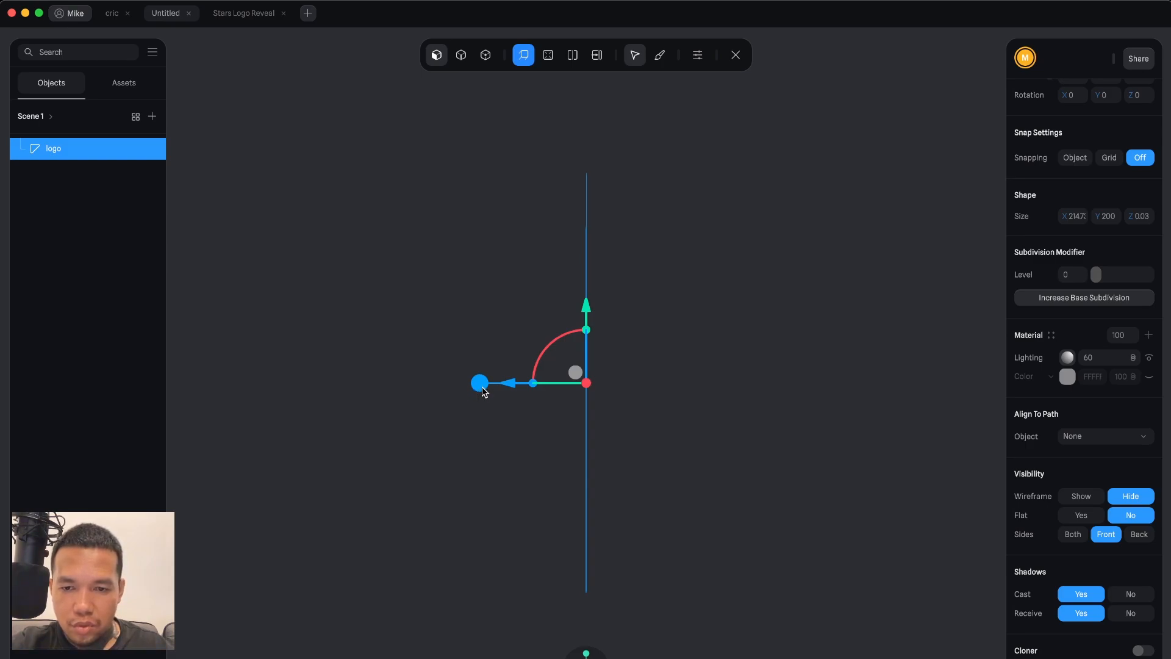
{"action": "left_click_drag", "start_coordinate": [482, 391], "coordinate": [548, 389]}
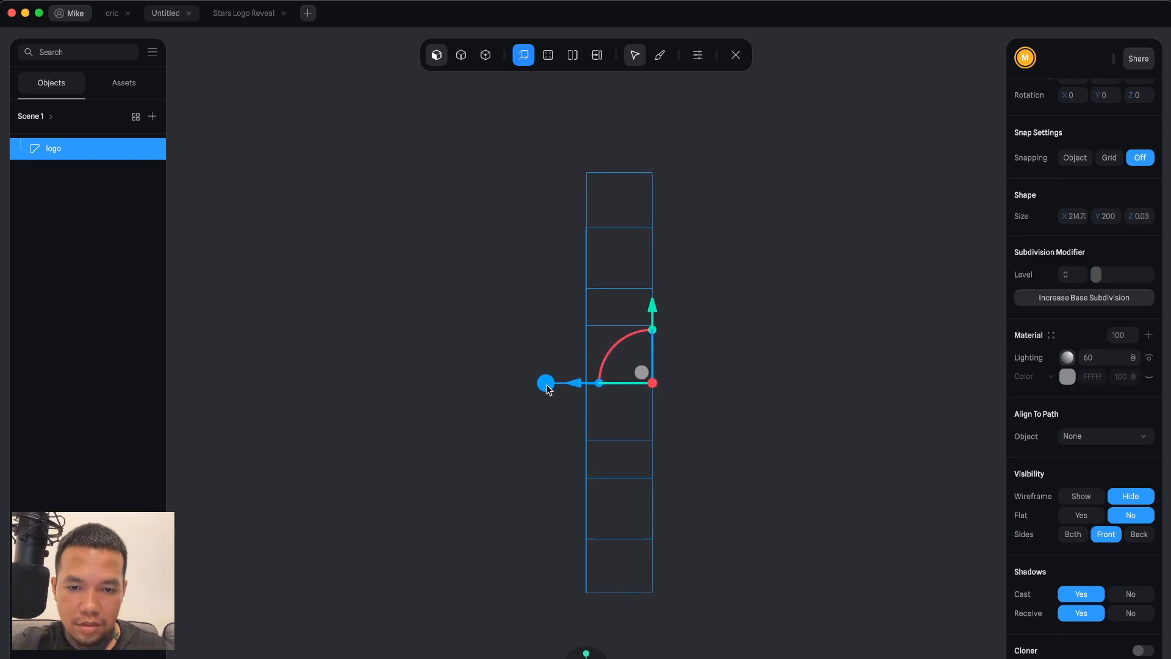
{"action": "left_click_drag", "start_coordinate": [546, 386], "coordinate": [525, 414]}
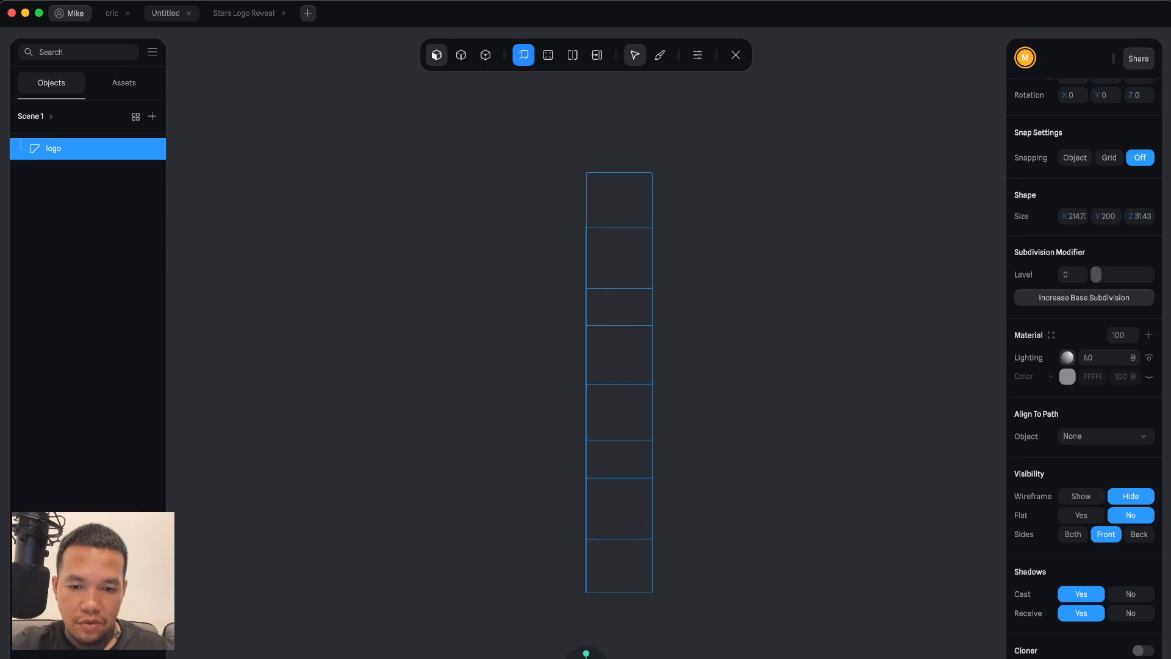
Show the logo material's colour layer again and leave mesh editing.
{"action": "left_click", "coordinate": [574, 657]}
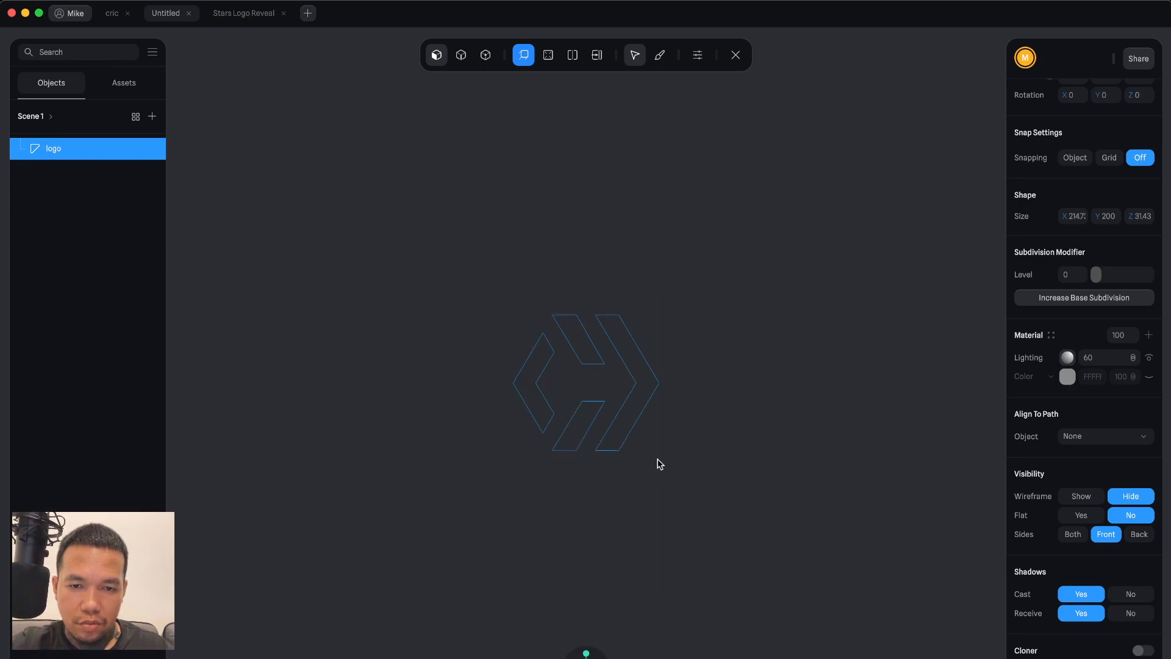
{"action": "scroll", "coordinate": [657, 459], "scroll_direction": "up", "scroll_amount": 5}
{"action": "scroll", "coordinate": [662, 454], "scroll_direction": "down", "scroll_amount": 1}
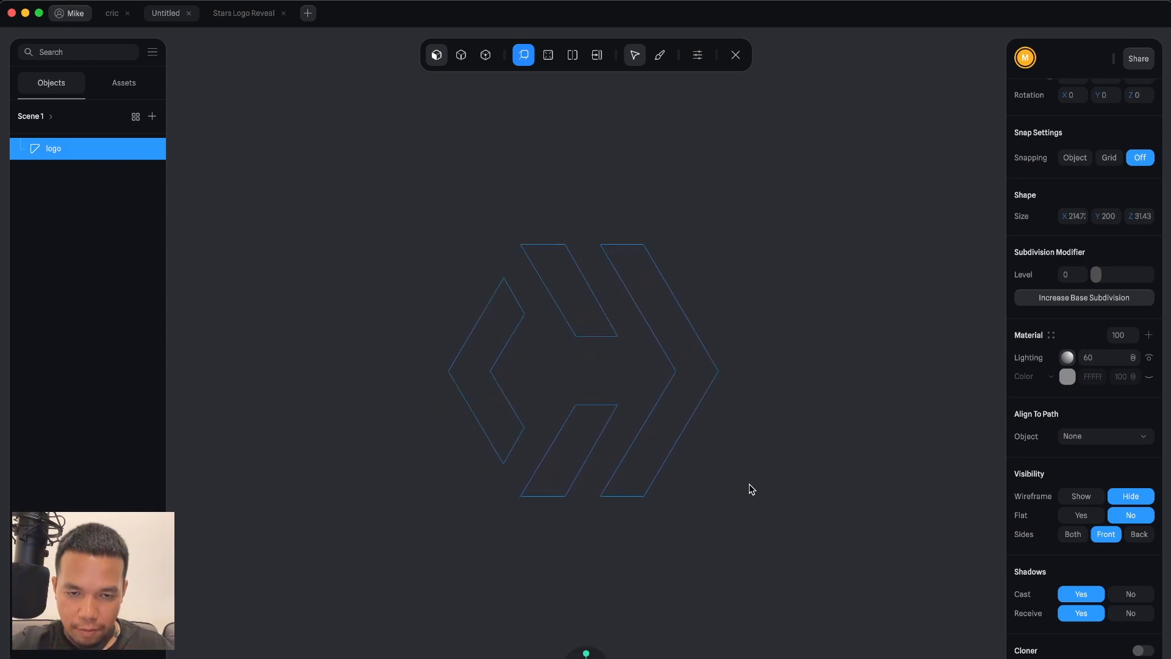
{"action": "left_click_drag", "start_coordinate": [742, 478], "coordinate": [701, 497]}
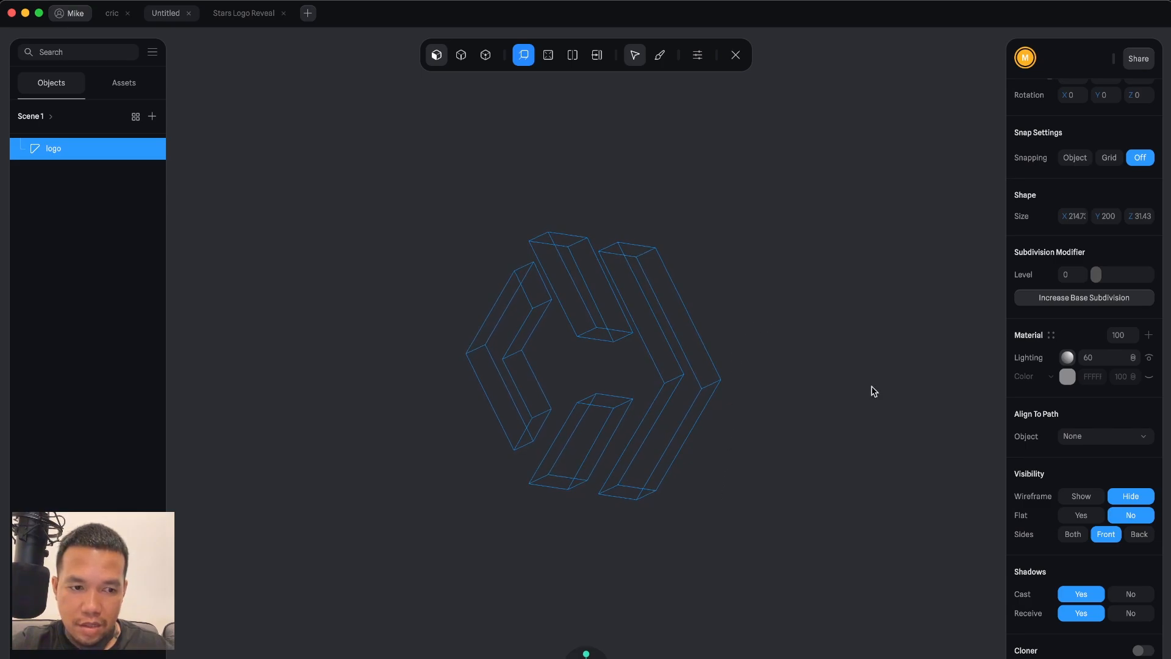
{"action": "left_click", "coordinate": [1149, 376]}
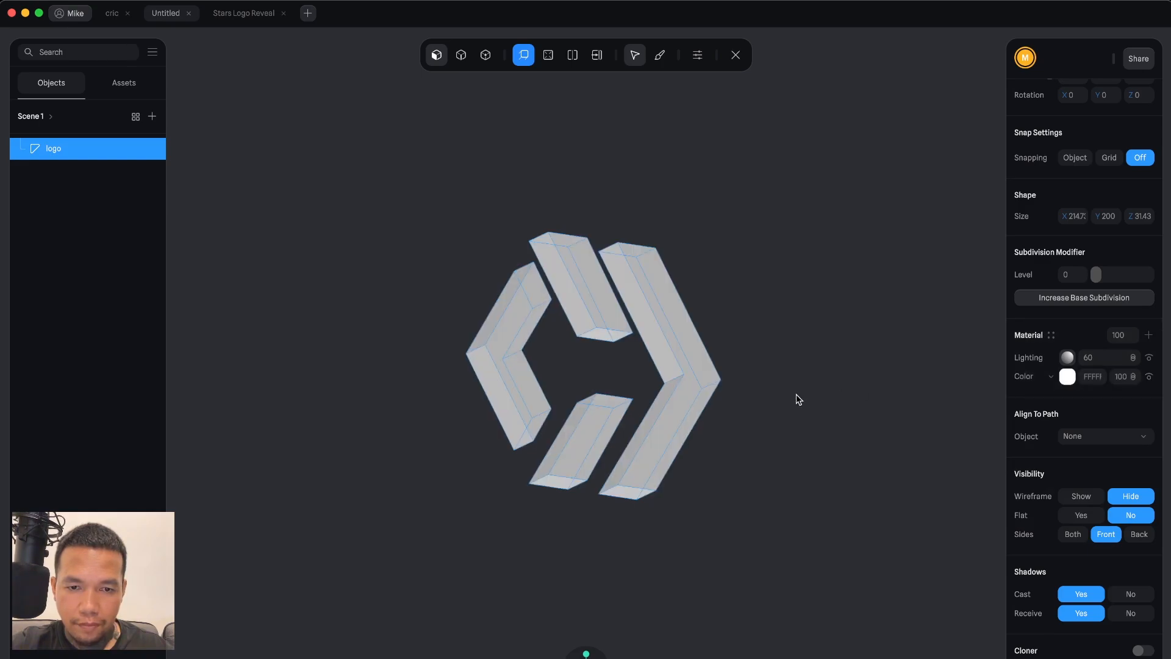
{"action": "key", "text": "Escape"}
{"action": "scroll", "coordinate": [644, 340], "scroll_direction": "up", "scroll_amount": 5}
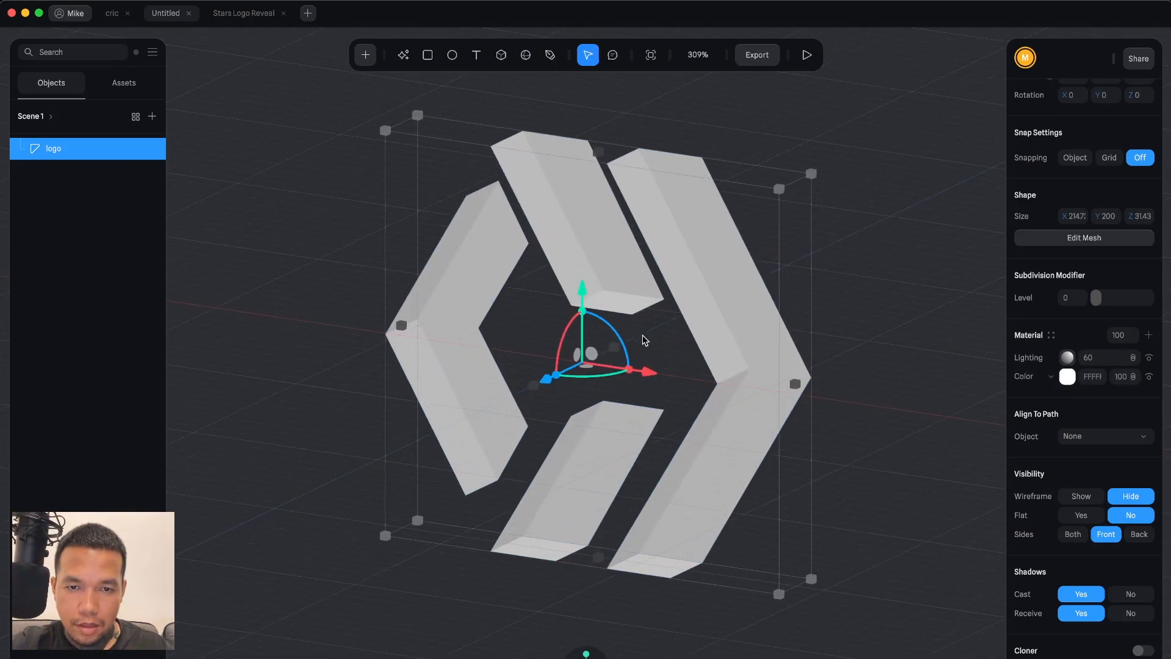
{"action": "double_click", "coordinate": [708, 284]}
{"action": "left_click", "coordinate": [688, 281]}
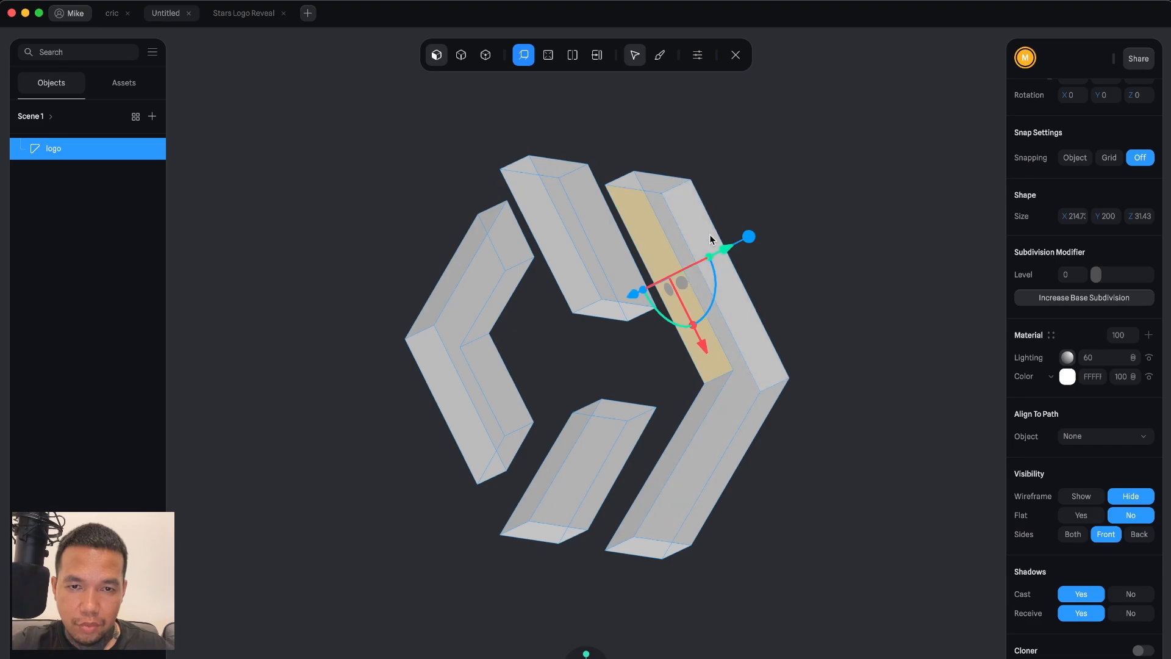
{"action": "left_click", "coordinate": [674, 192]}
{"action": "left_click", "coordinate": [679, 189]}
{"action": "key", "text": "Escape"}
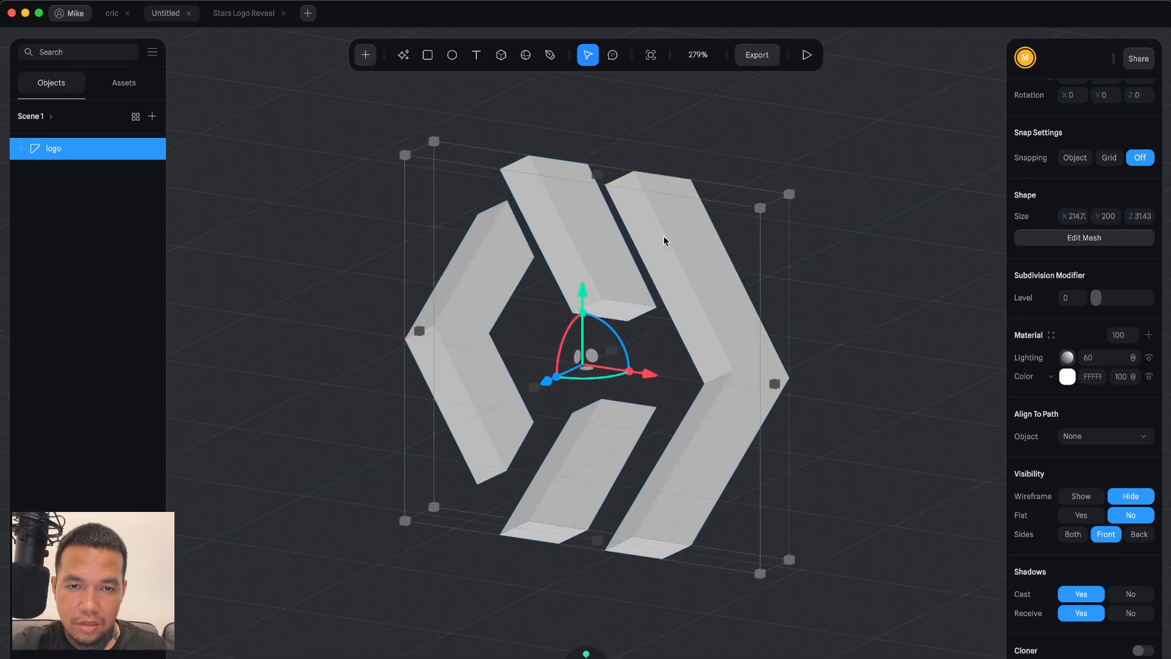
{"action": "double_click", "coordinate": [659, 238]}
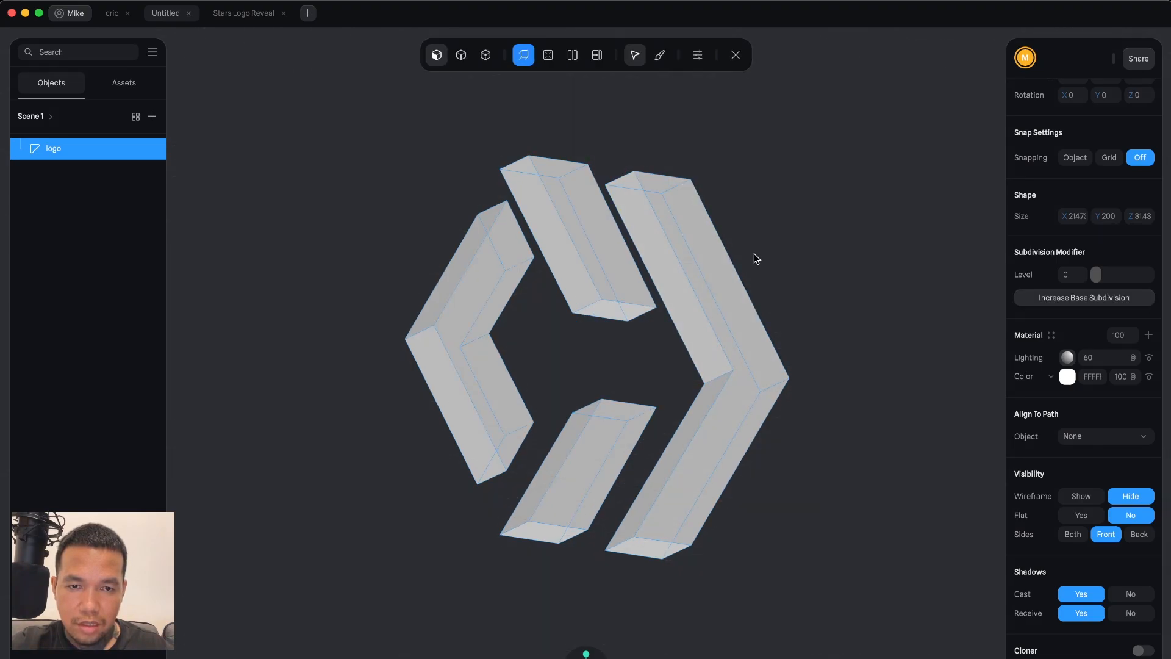
{"action": "right_click_drag", "start_coordinate": [751, 256], "coordinate": [688, 229]}
{"action": "left_click", "coordinate": [620, 256]}
{"action": "left_click", "coordinate": [688, 230]}
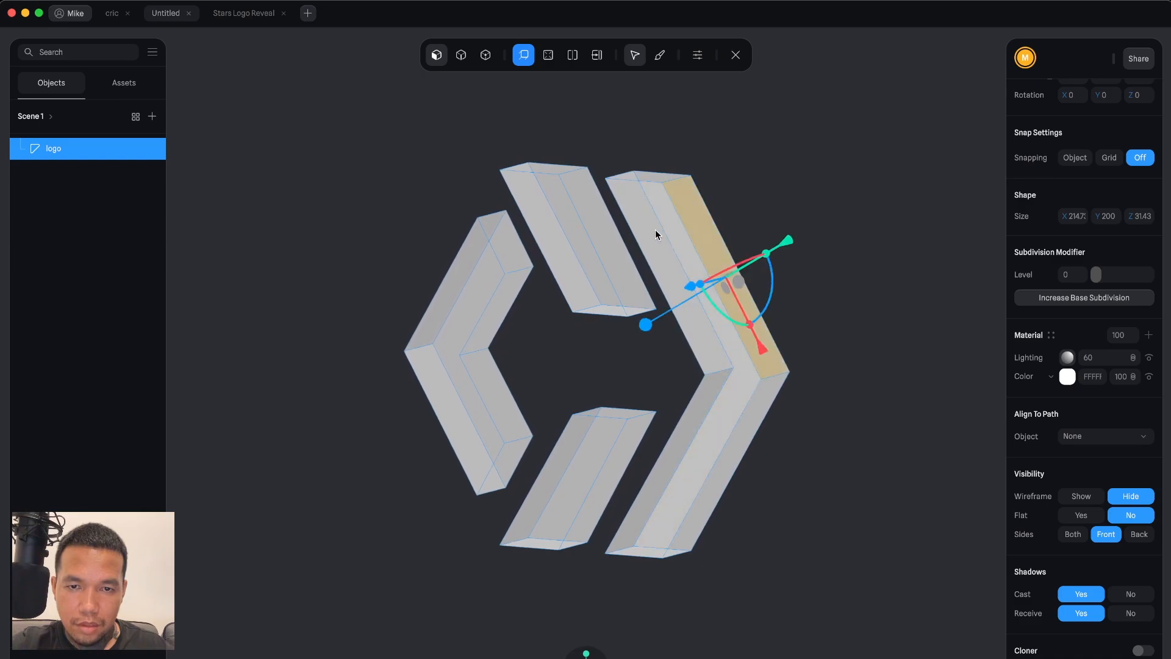
{"action": "left_click", "coordinate": [655, 230]}
{"action": "left_click", "coordinate": [756, 208]}
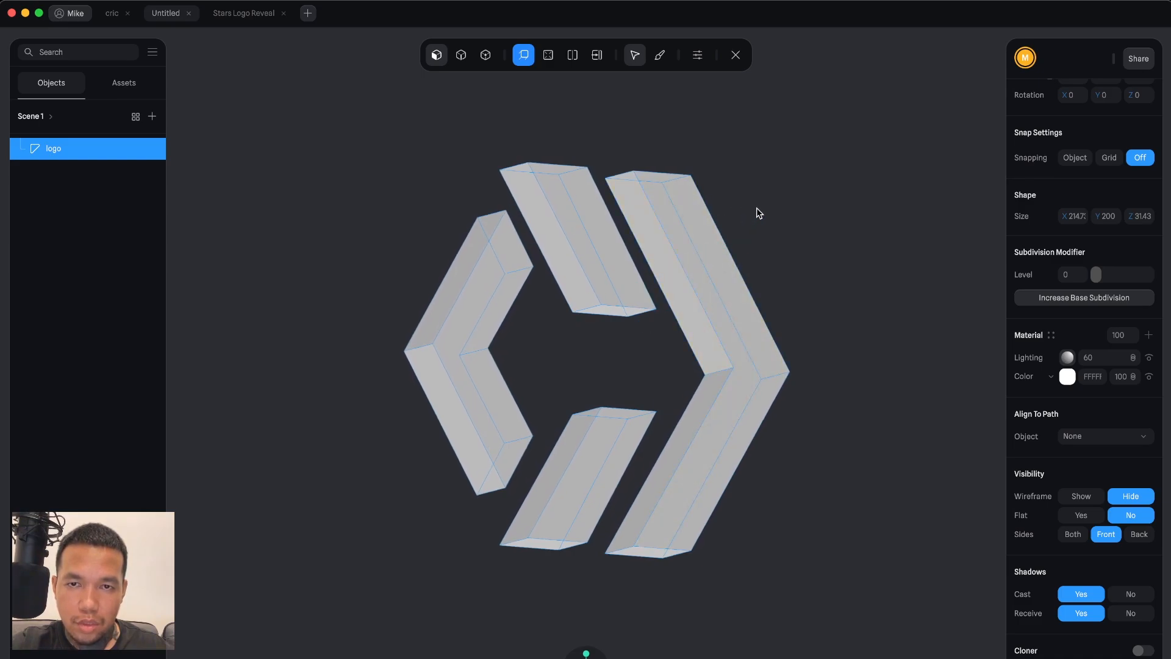
Set the logo colour's opacity to 50%.
{"action": "left_click", "coordinate": [485, 57]}
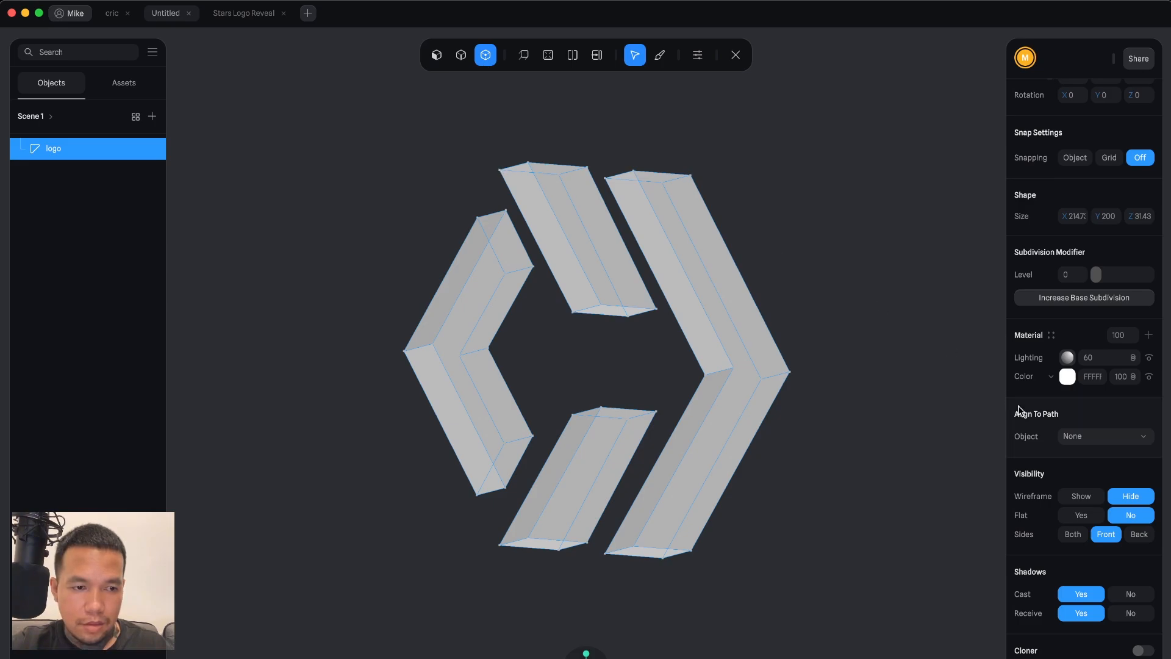
{"action": "left_click", "coordinate": [1111, 377]}
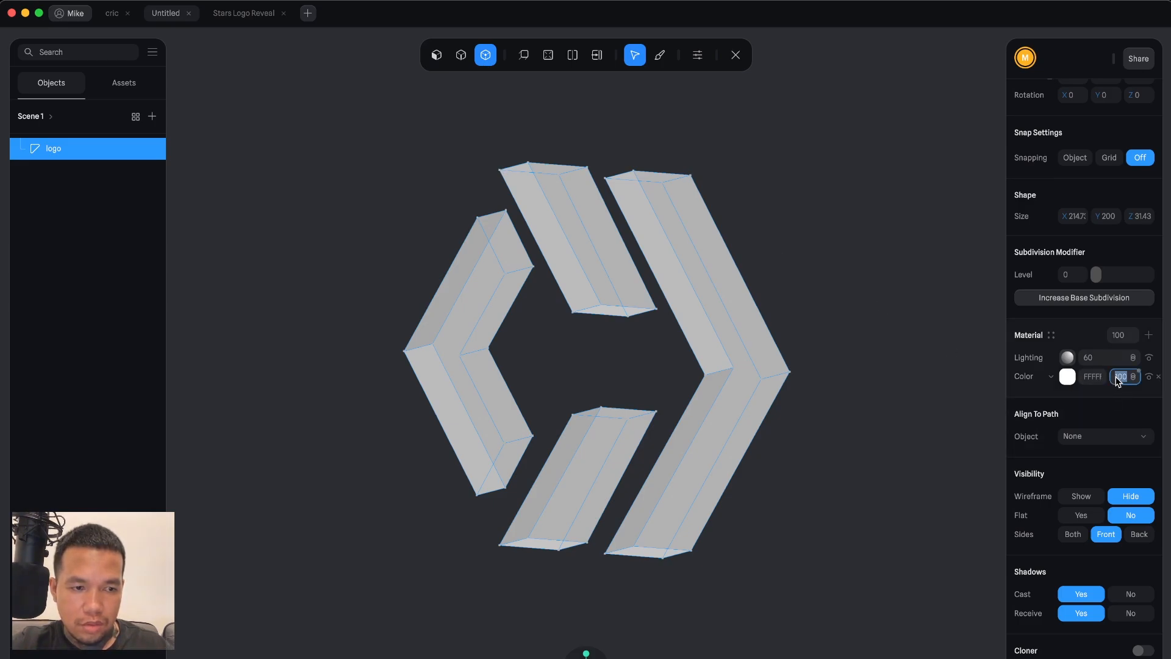
{"action": "type", "text": "50"}
{"action": "key", "text": "Return"}
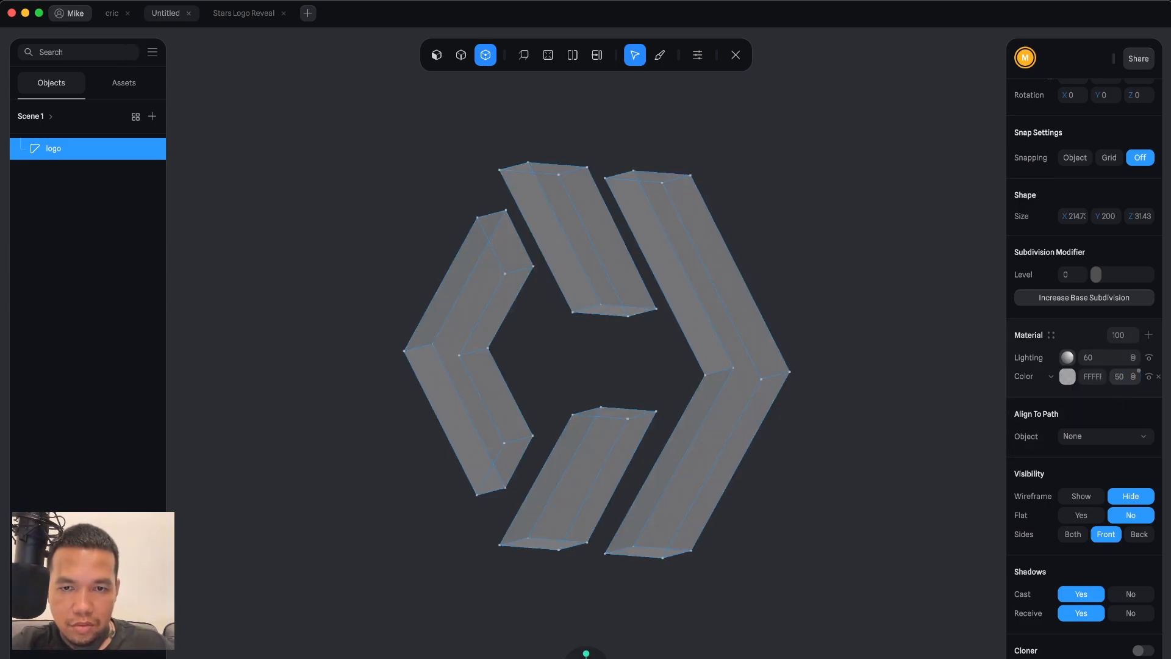
Leave mesh editing and set the logo to render both sides.
{"action": "left_click_drag", "start_coordinate": [376, 148], "coordinate": [854, 603]}
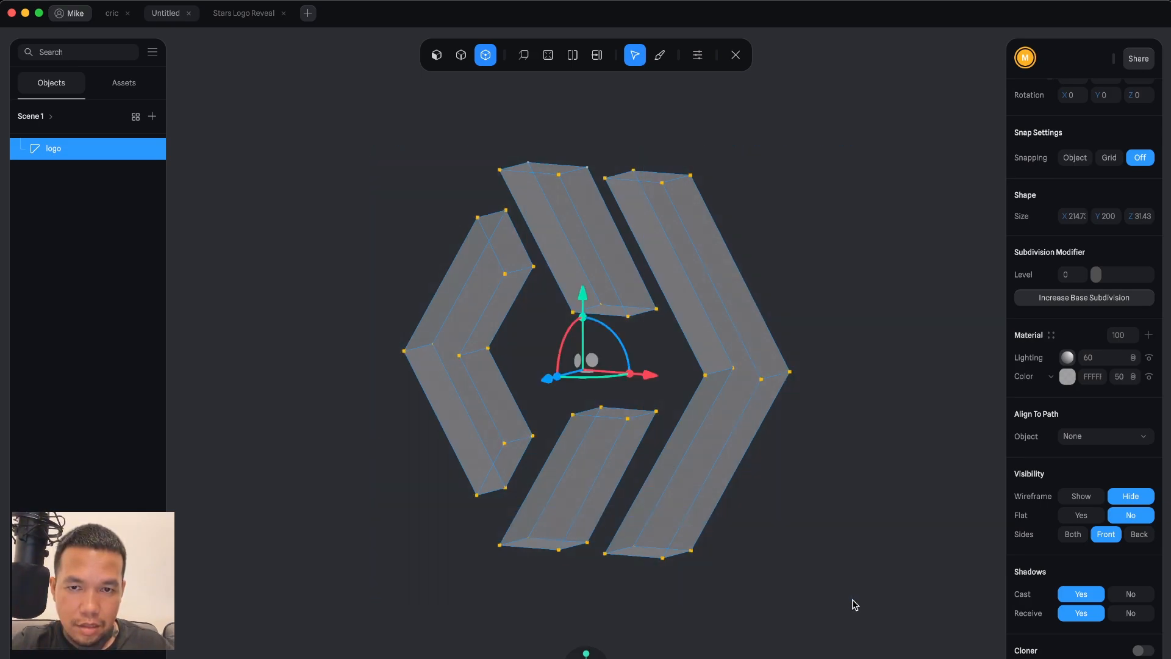
{"action": "key", "text": "Escape"}
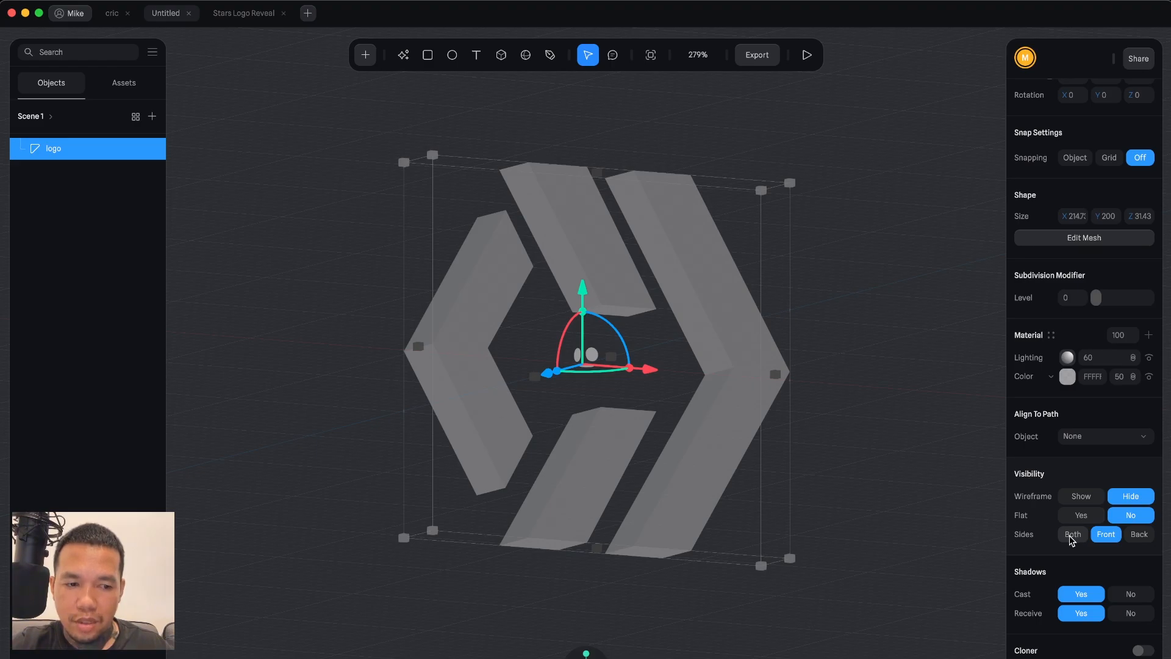
{"action": "left_click", "coordinate": [1071, 535]}
Examine the extruded logo from different camera views and reselect it.
{"action": "left_click", "coordinate": [880, 421]}
{"action": "left_click_drag", "start_coordinate": [838, 338], "coordinate": [853, 362]}
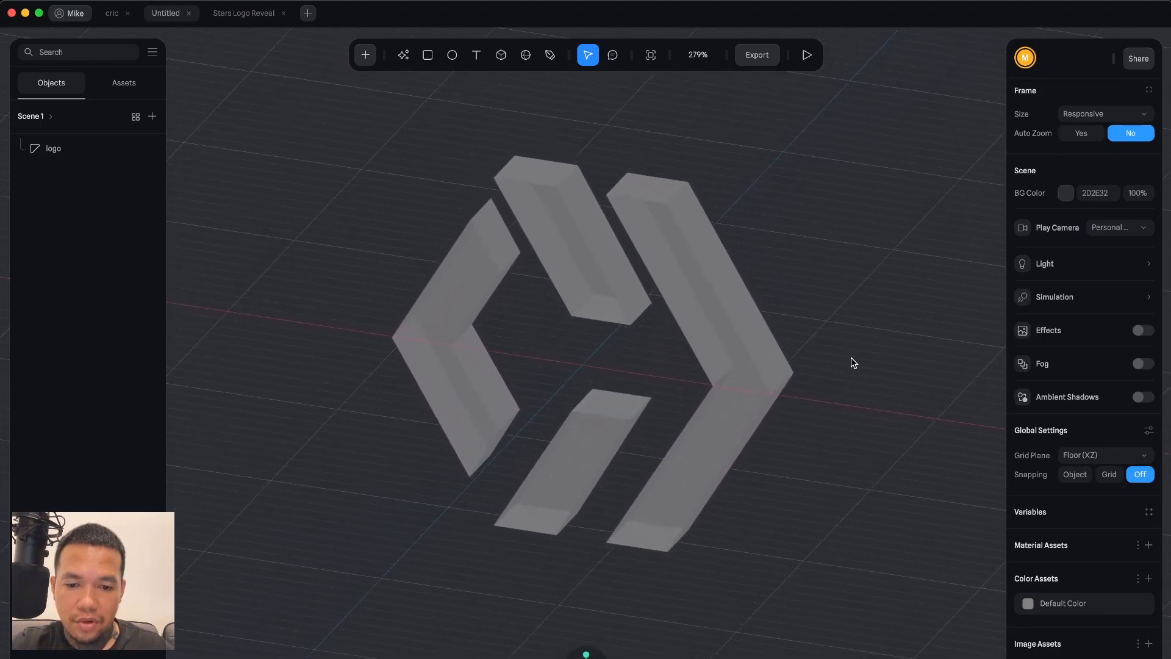
{"action": "left_click", "coordinate": [599, 657]}
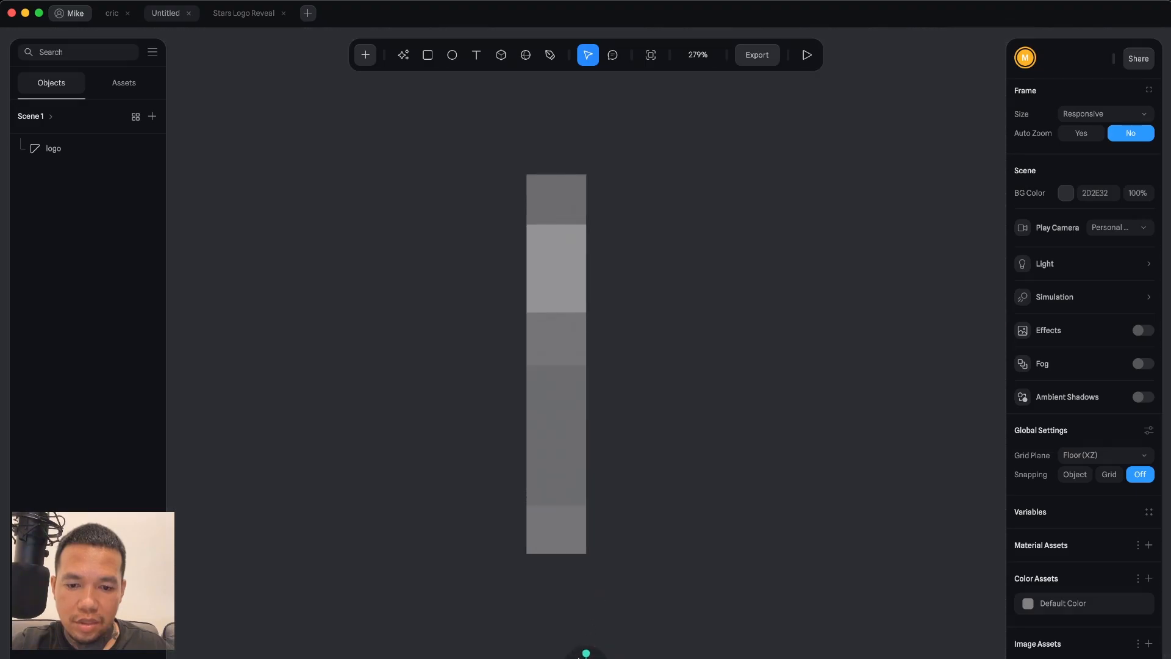
{"action": "scroll", "coordinate": [647, 376], "scroll_direction": "up", "scroll_amount": 3}
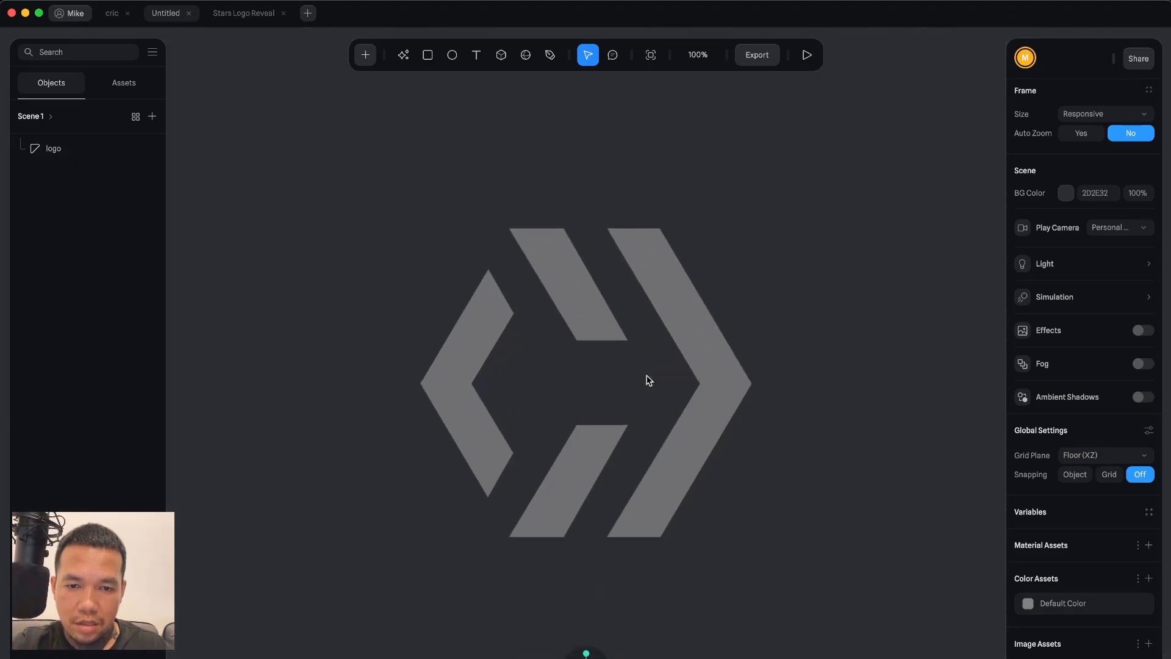
{"action": "scroll", "coordinate": [647, 378], "scroll_direction": "down", "scroll_amount": 3}
{"action": "double_click", "coordinate": [690, 288]}
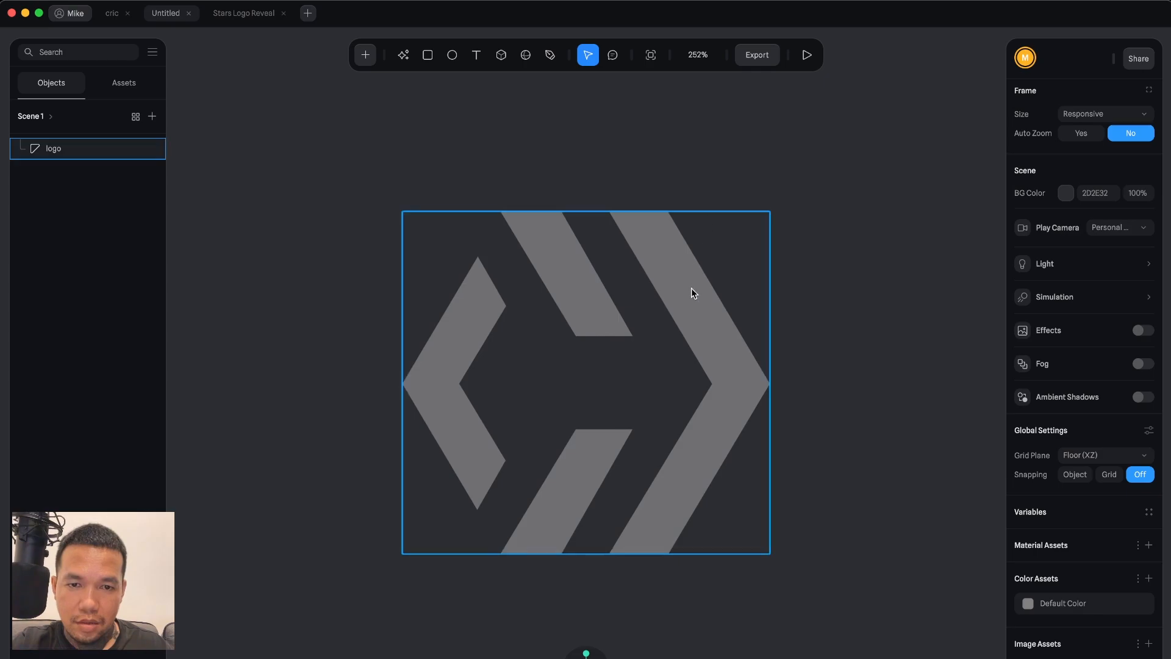
In mesh edit mode, inspect the faces of the logo's upper bar from several angles.
{"action": "left_click", "coordinate": [437, 55]}
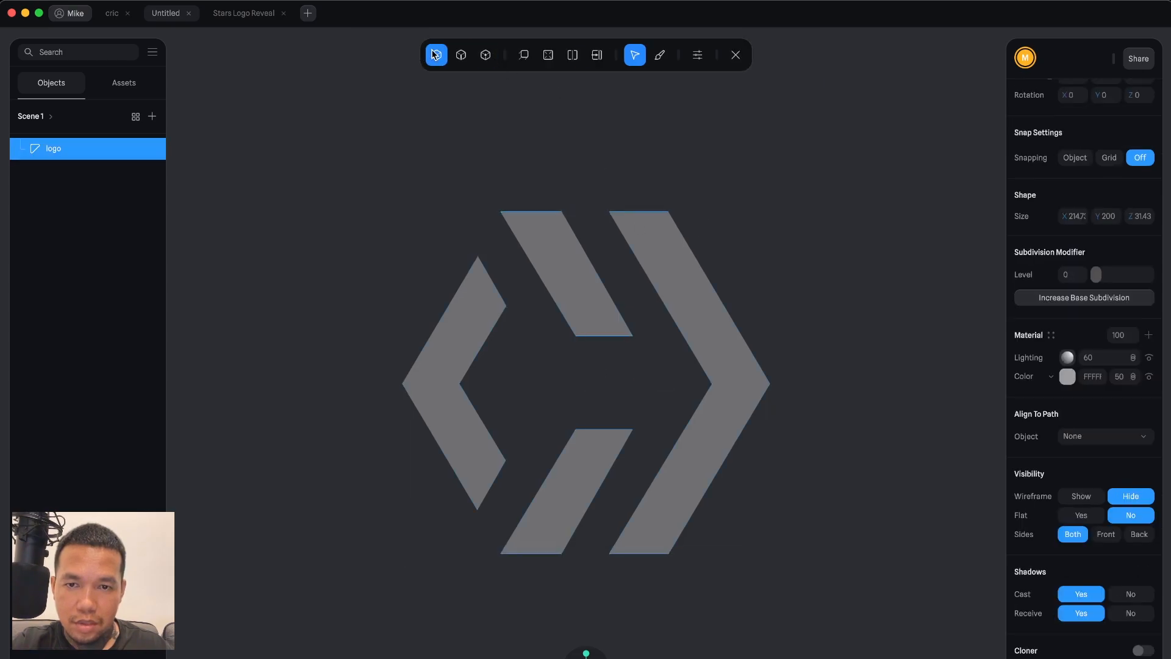
{"action": "left_click", "coordinate": [536, 239]}
{"action": "scroll", "coordinate": [832, 276], "scroll_direction": "up", "scroll_amount": 2}
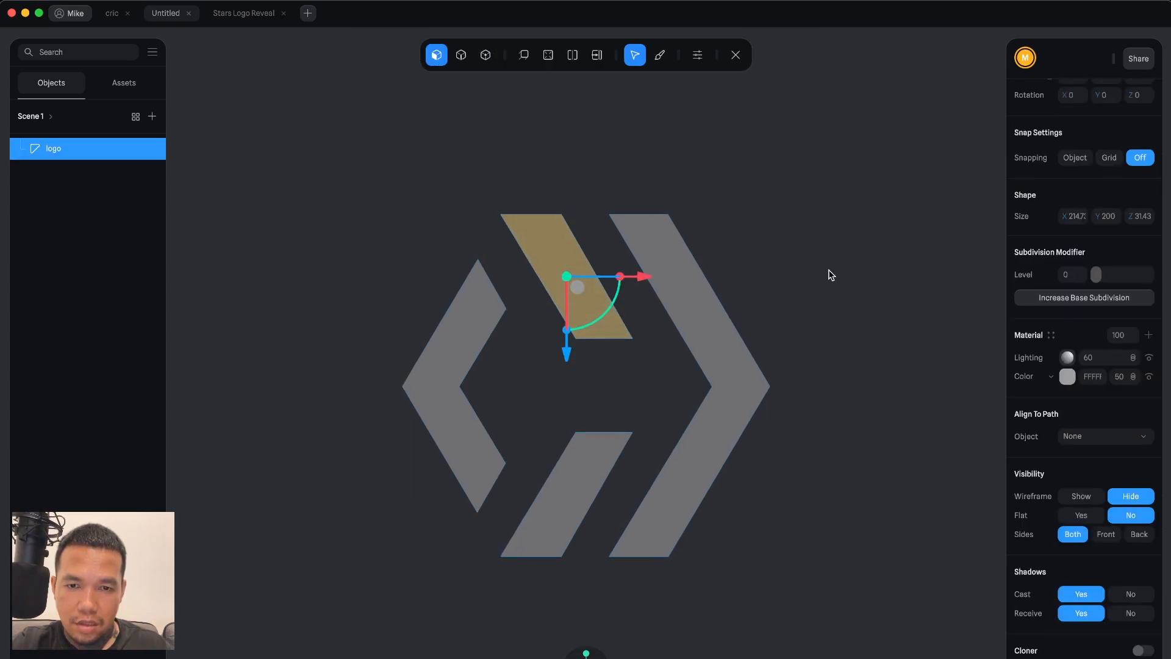
{"action": "scroll", "coordinate": [831, 276], "scroll_direction": "down", "scroll_amount": 1}
{"action": "left_click_drag", "start_coordinate": [829, 271], "coordinate": [803, 287], "text": "alt"}
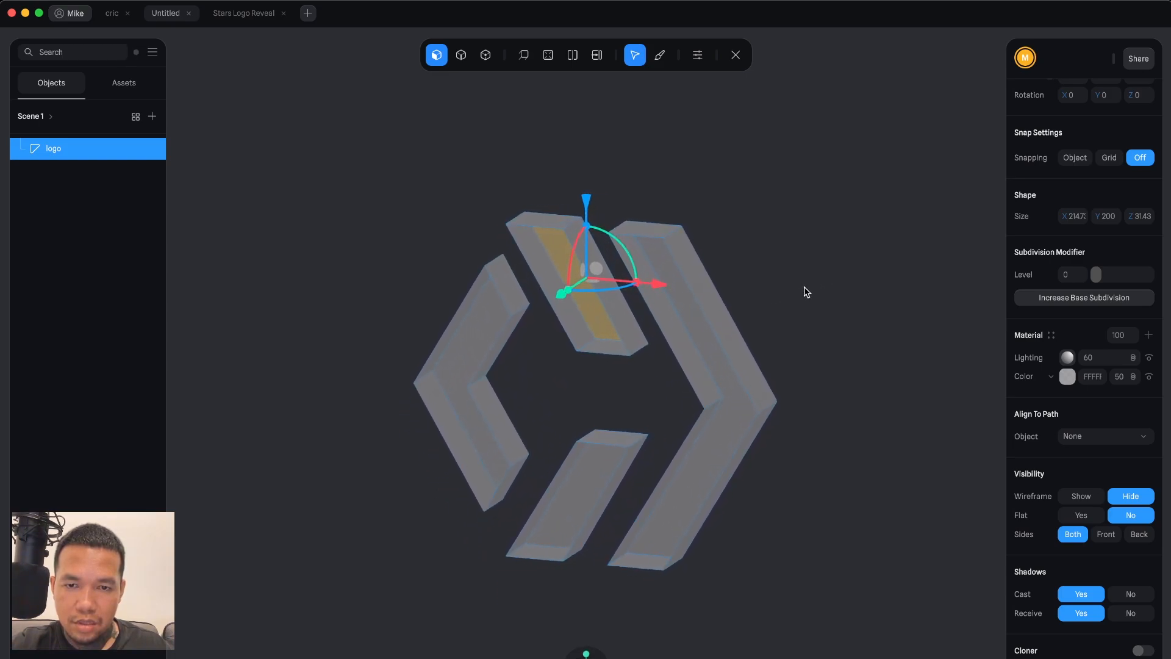
{"action": "left_click", "coordinate": [554, 251]}
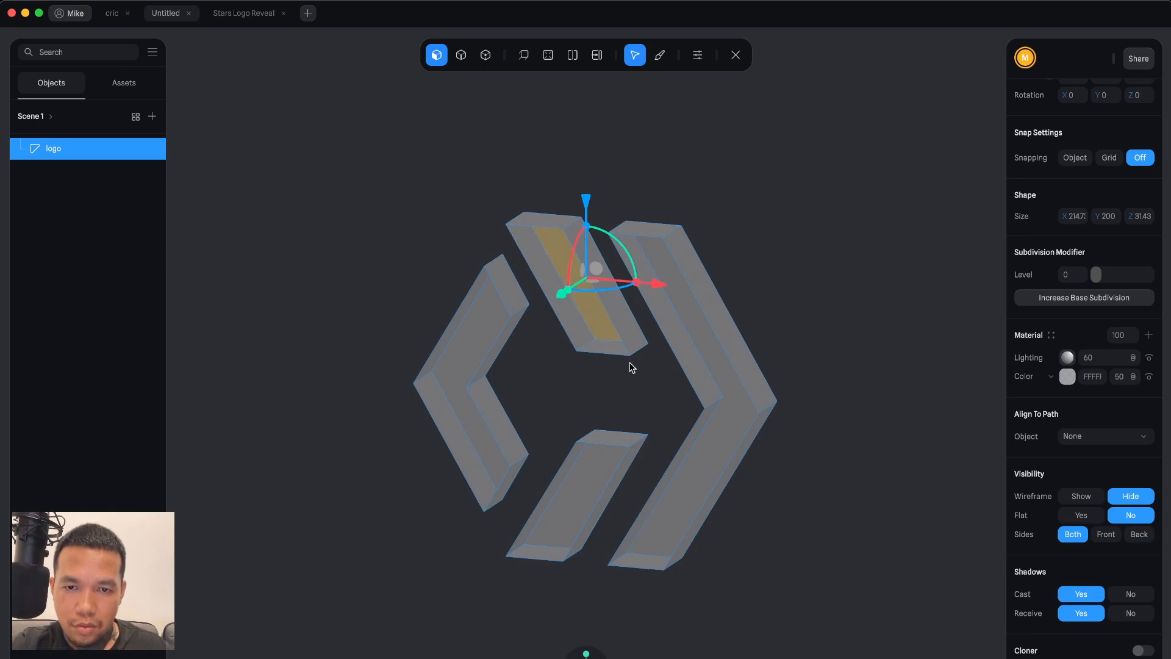
{"action": "key", "text": "Escape"}
{"action": "double_click", "coordinate": [580, 260]}
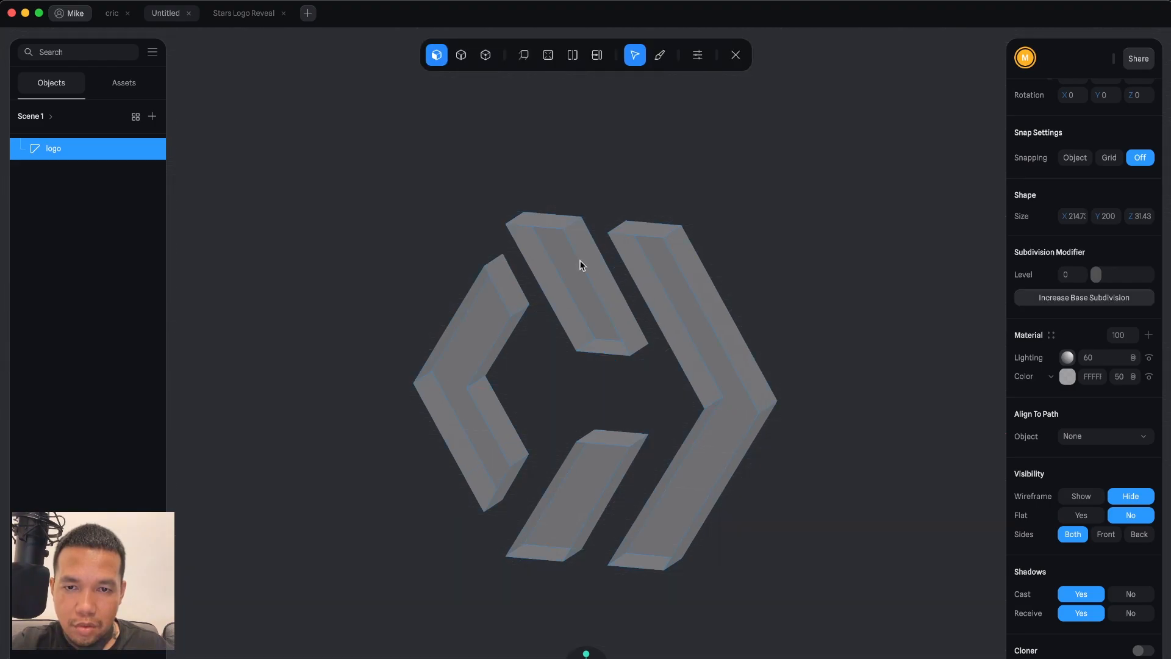
{"action": "scroll", "coordinate": [518, 208], "scroll_direction": "up", "scroll_amount": 5}
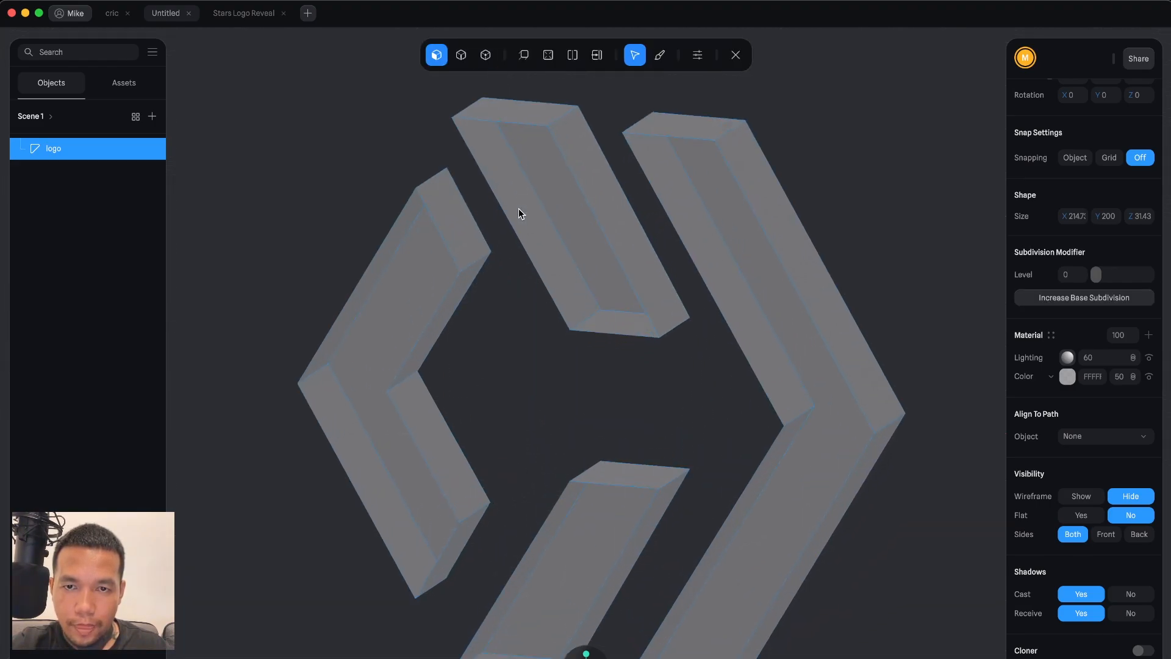
Using edge selection, fill the open tops of the logo's upper and lower bars with Fill Hole.
{"action": "left_click", "coordinate": [485, 55]}
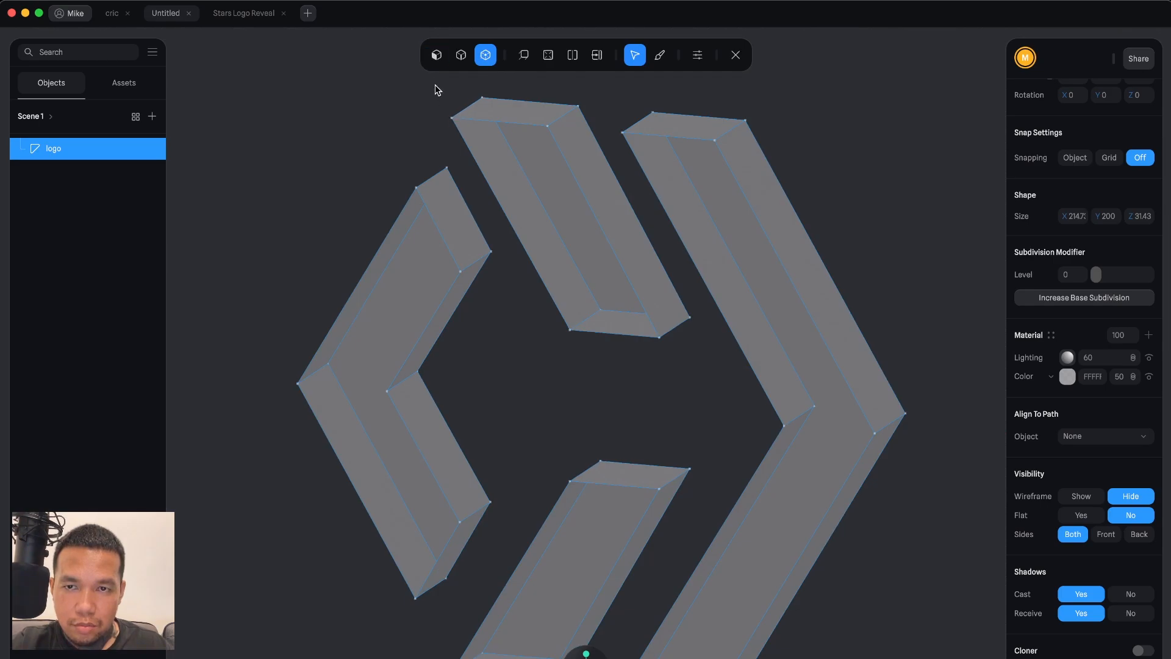
{"action": "left_click", "coordinate": [461, 56]}
{"action": "left_click", "coordinate": [471, 153]}
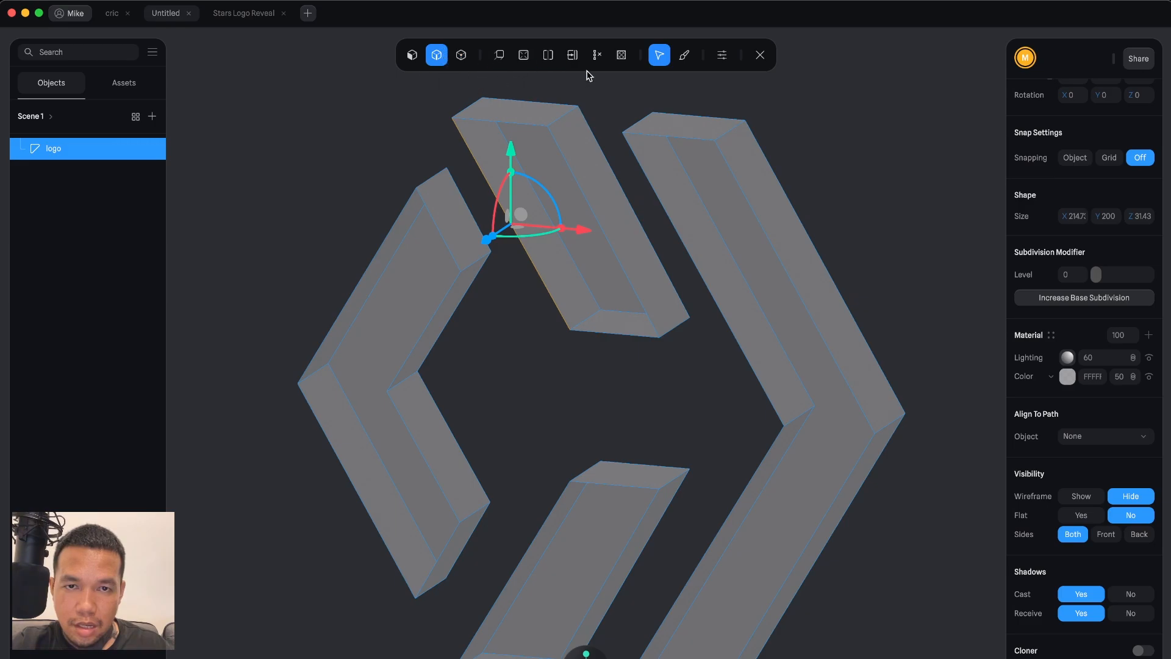
{"action": "left_click", "coordinate": [612, 60]}
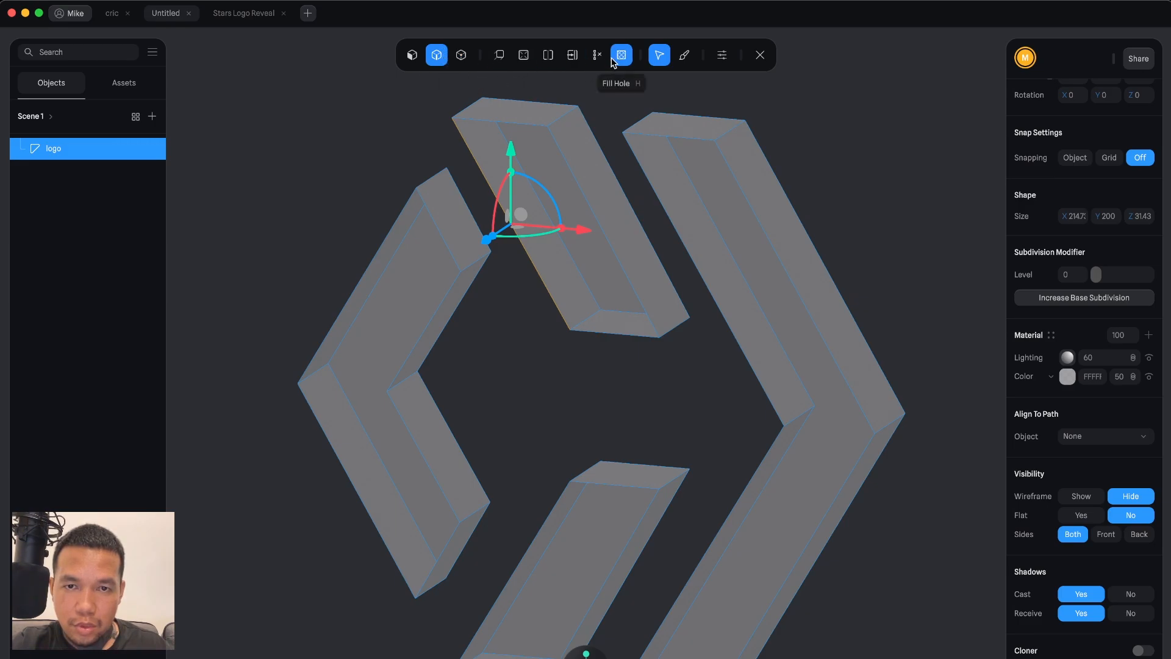
{"action": "left_click", "coordinate": [617, 59]}
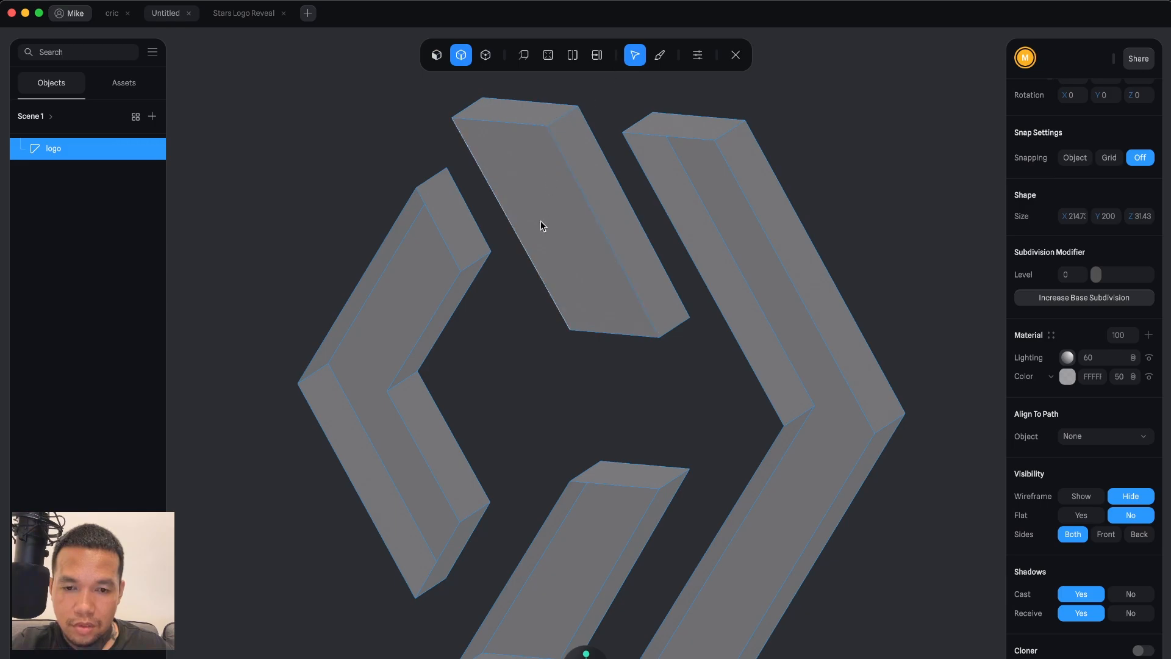
{"action": "left_click", "coordinate": [548, 516]}
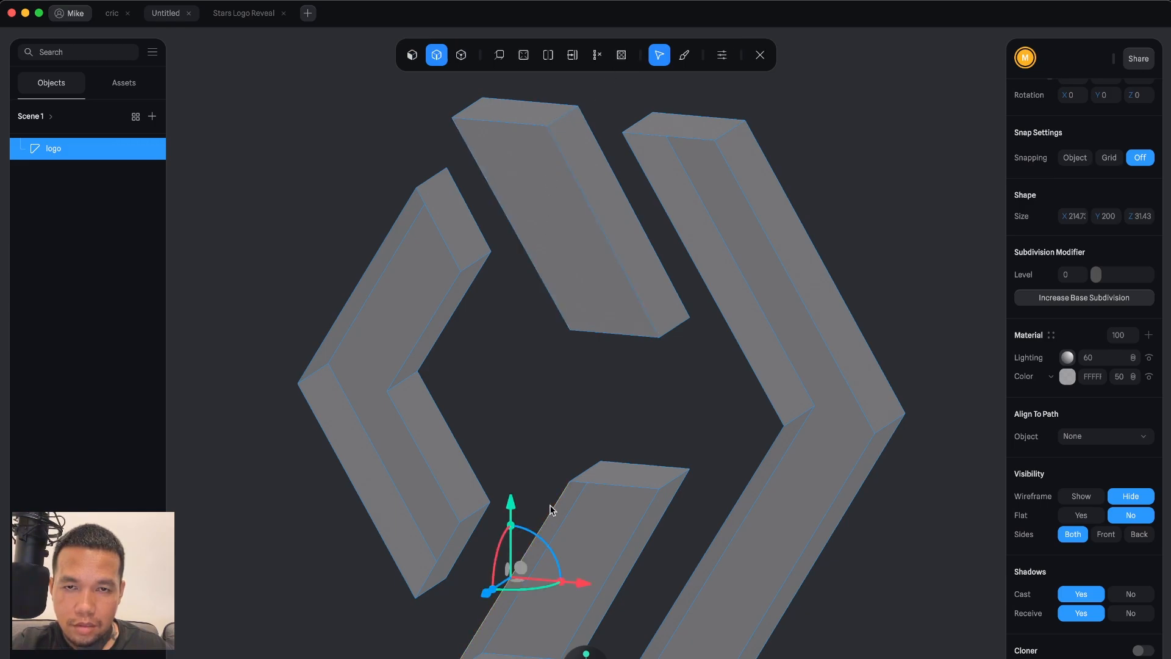
{"action": "left_click", "coordinate": [620, 58]}
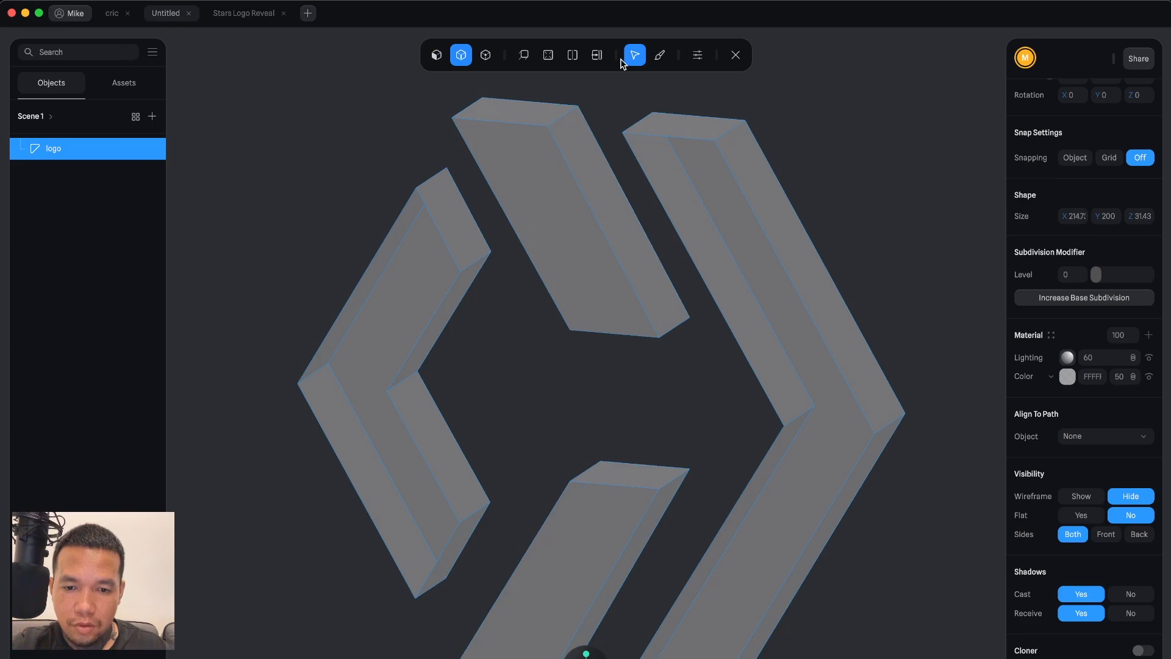
Fill the open top of the right chevron and dissolve its two diagonal edges.
{"action": "left_click", "coordinate": [652, 184]}
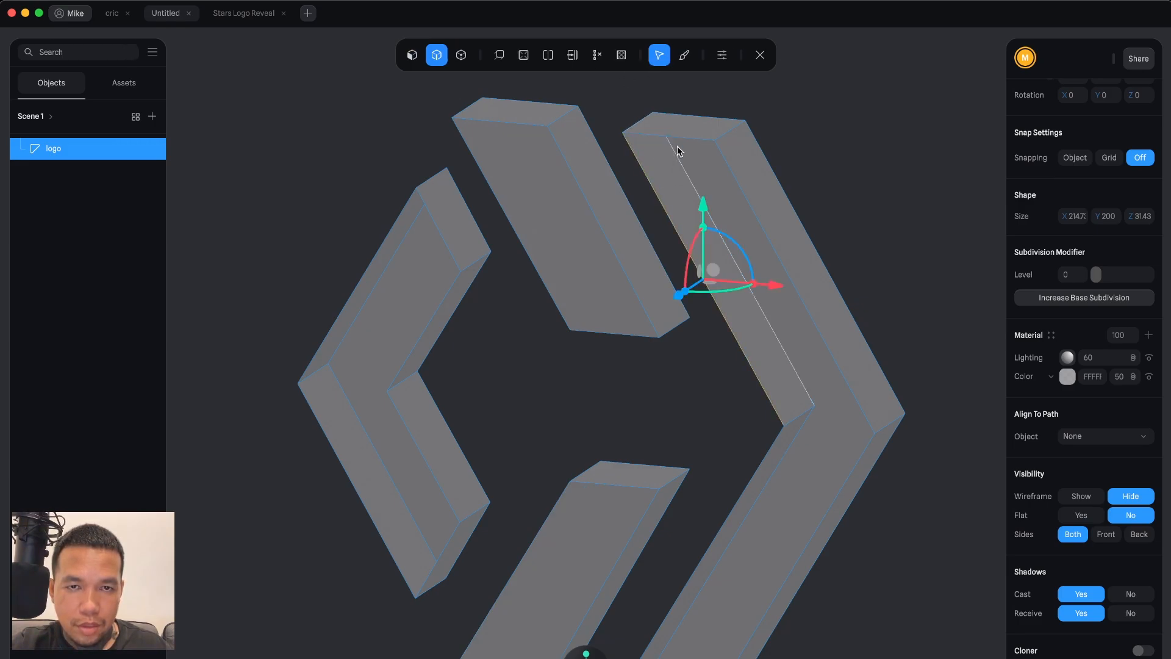
{"action": "left_click", "coordinate": [622, 56]}
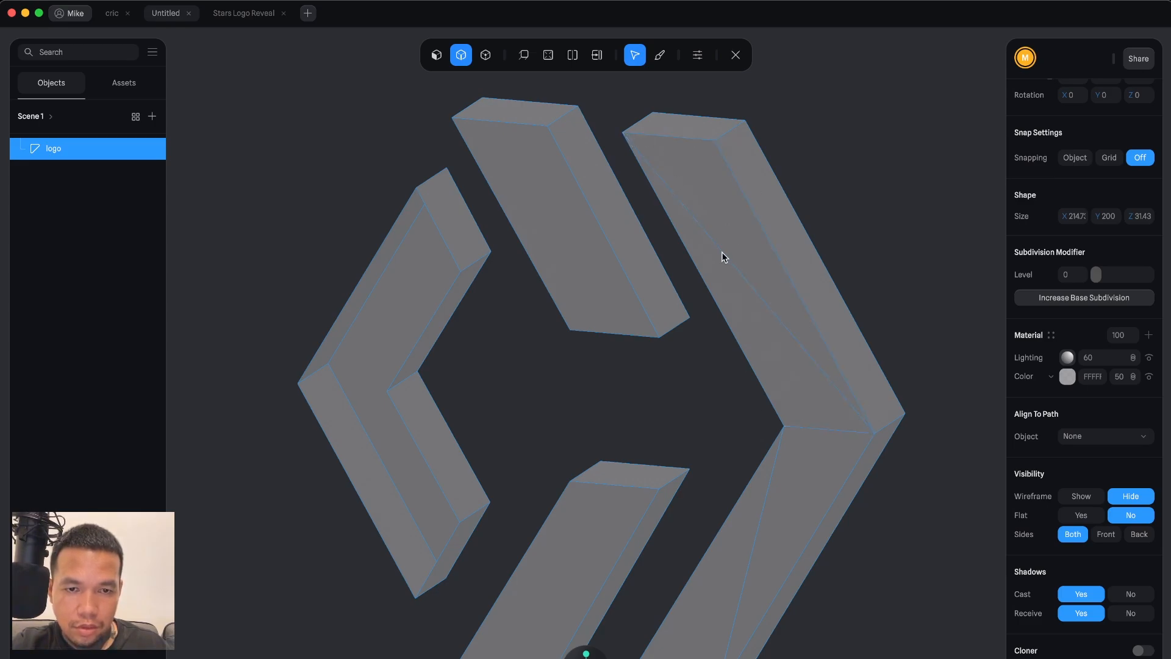
{"action": "left_click", "coordinate": [632, 142]}
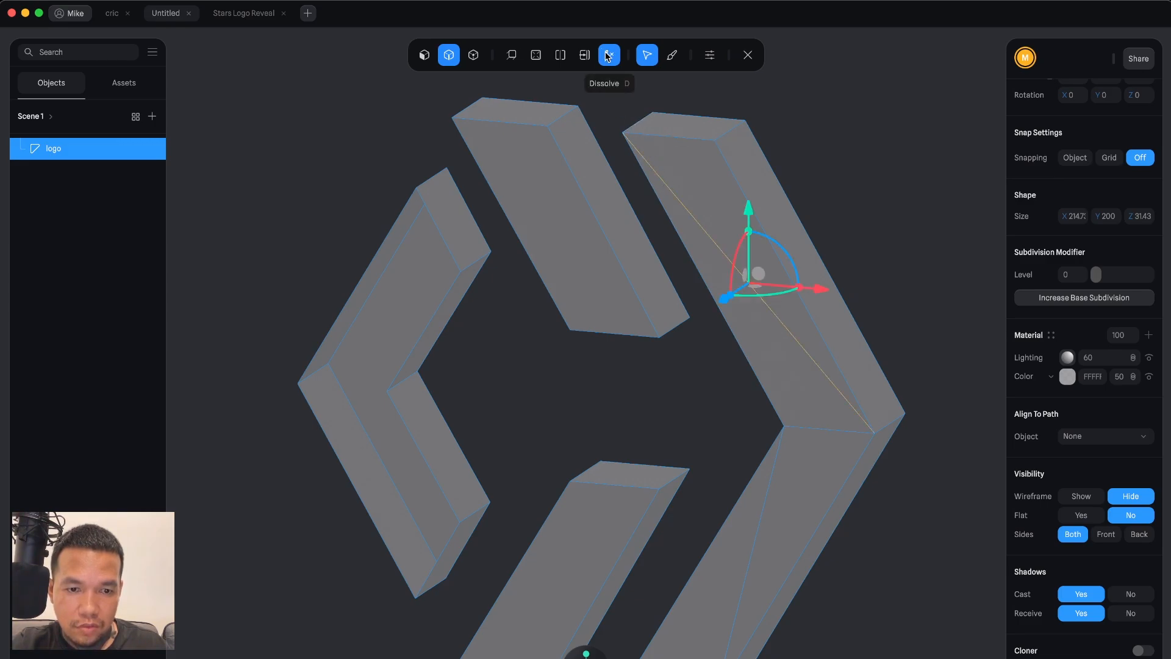
{"action": "left_click", "coordinate": [608, 56]}
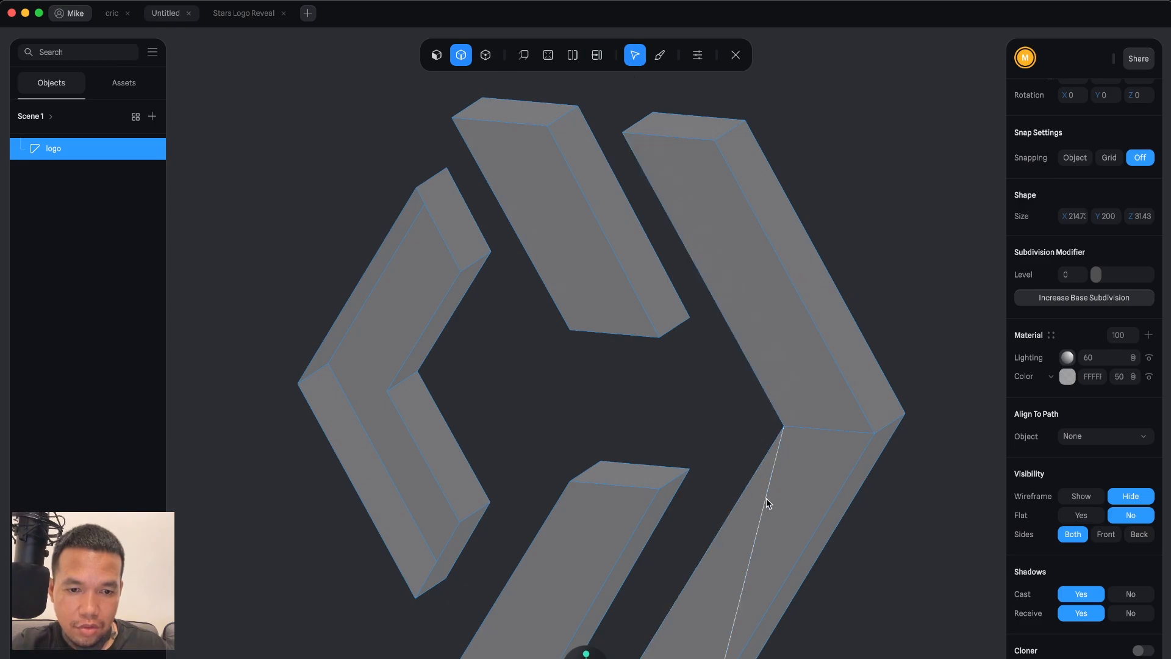
{"action": "left_click", "coordinate": [767, 502]}
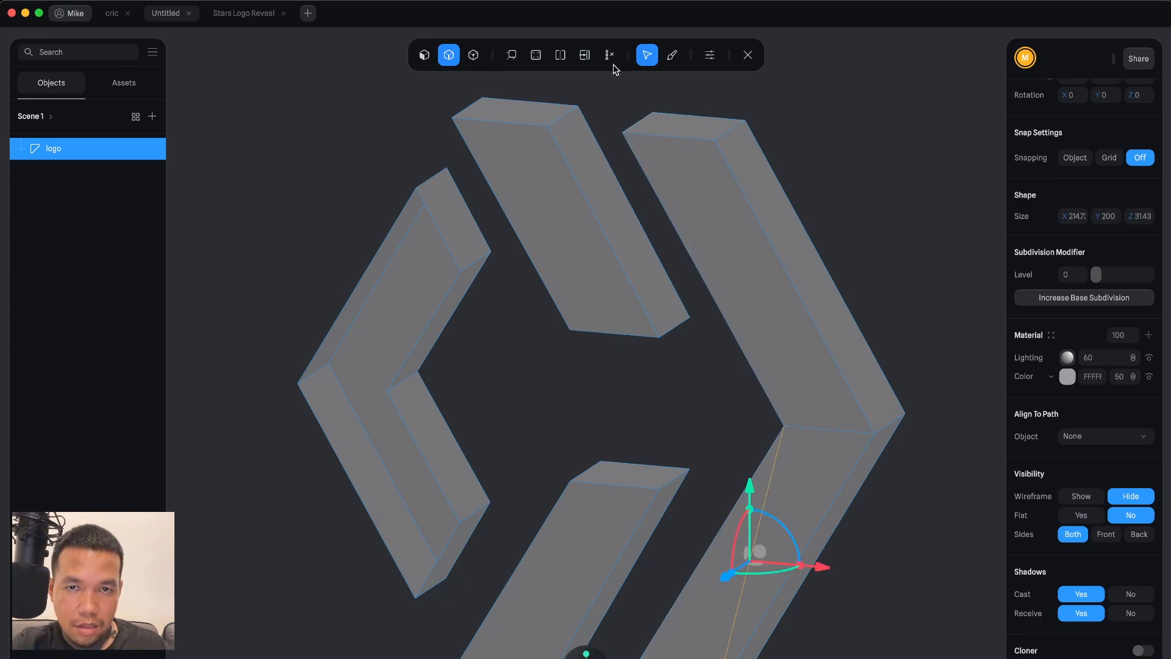
{"action": "left_click", "coordinate": [612, 63]}
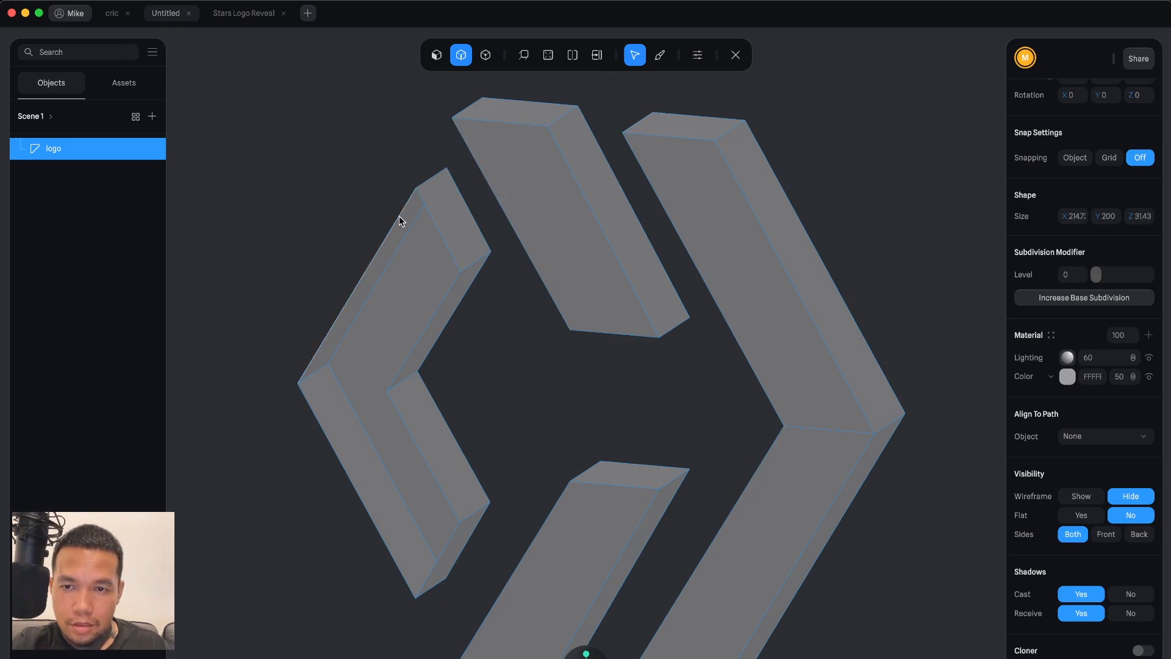
Fill the open top of the left chevron and dissolve its two diagonal edges.
{"action": "left_click", "coordinate": [388, 236]}
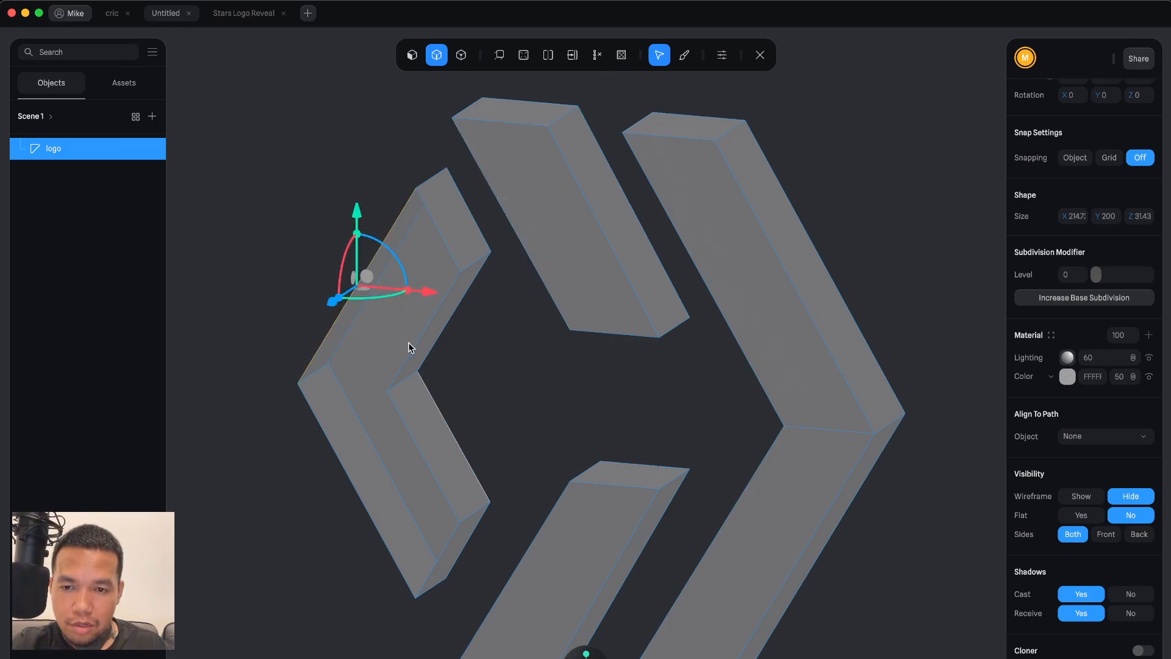
{"action": "left_click", "coordinate": [620, 55]}
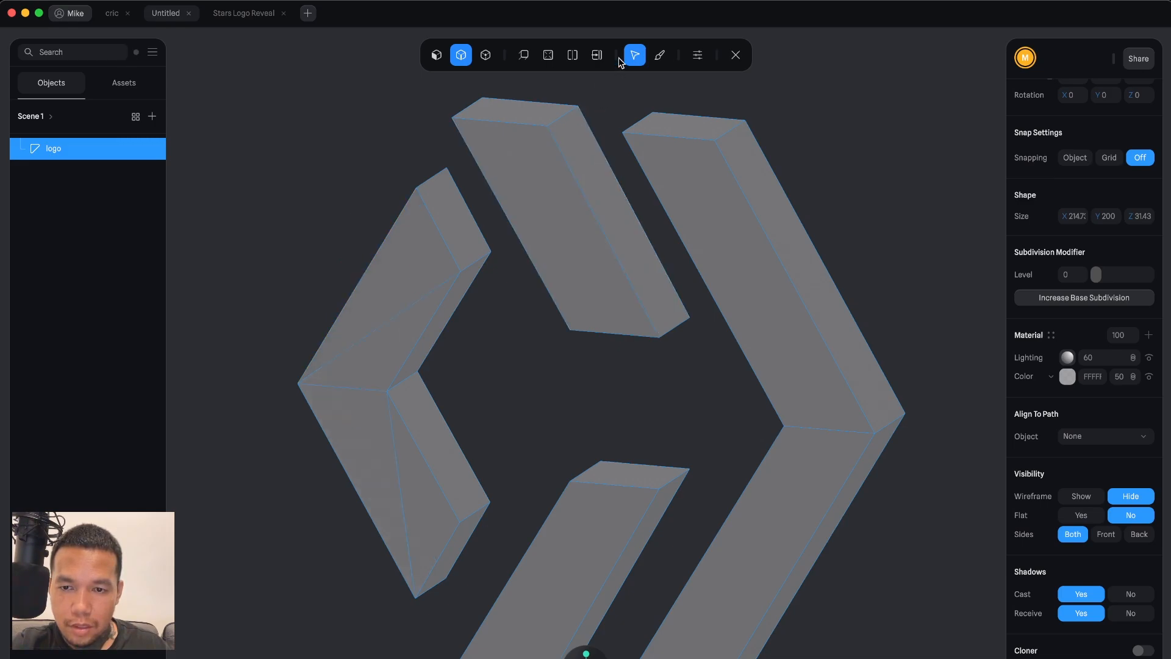
{"action": "left_click", "coordinate": [387, 324]}
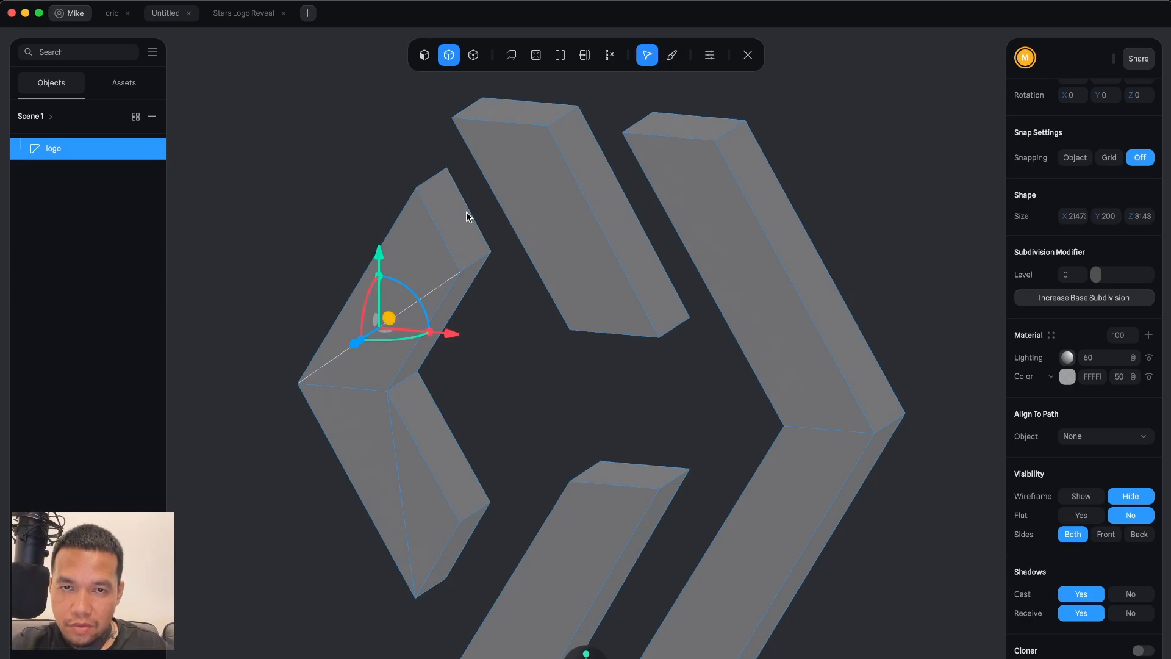
{"action": "left_click", "coordinate": [609, 55]}
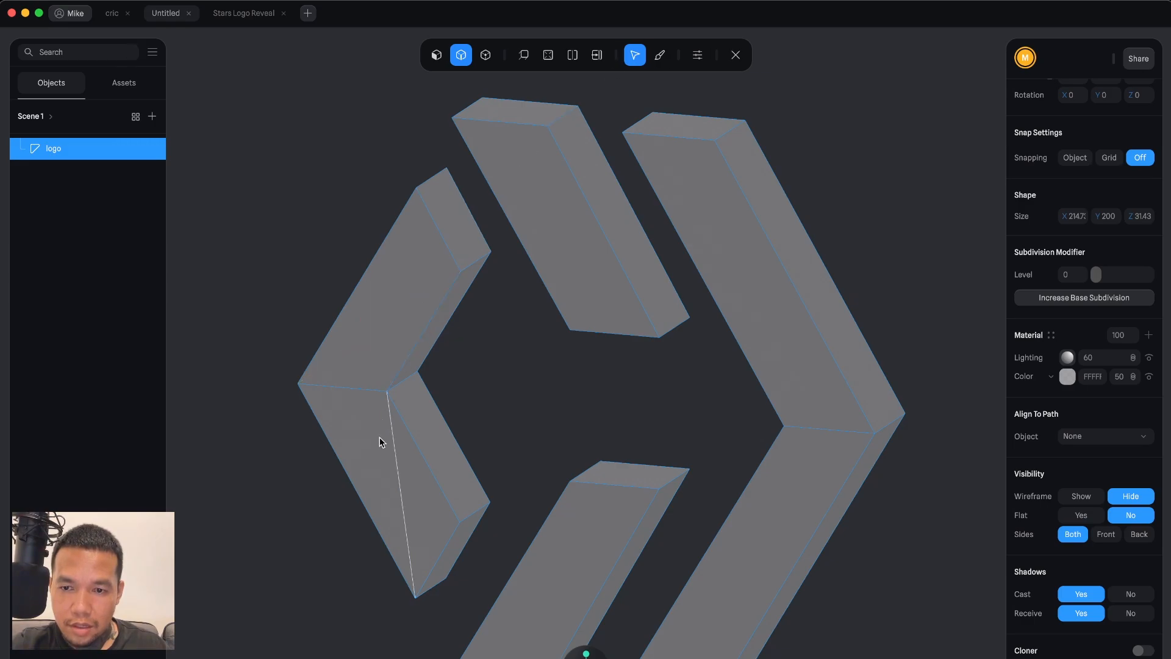
{"action": "left_click", "coordinate": [393, 442]}
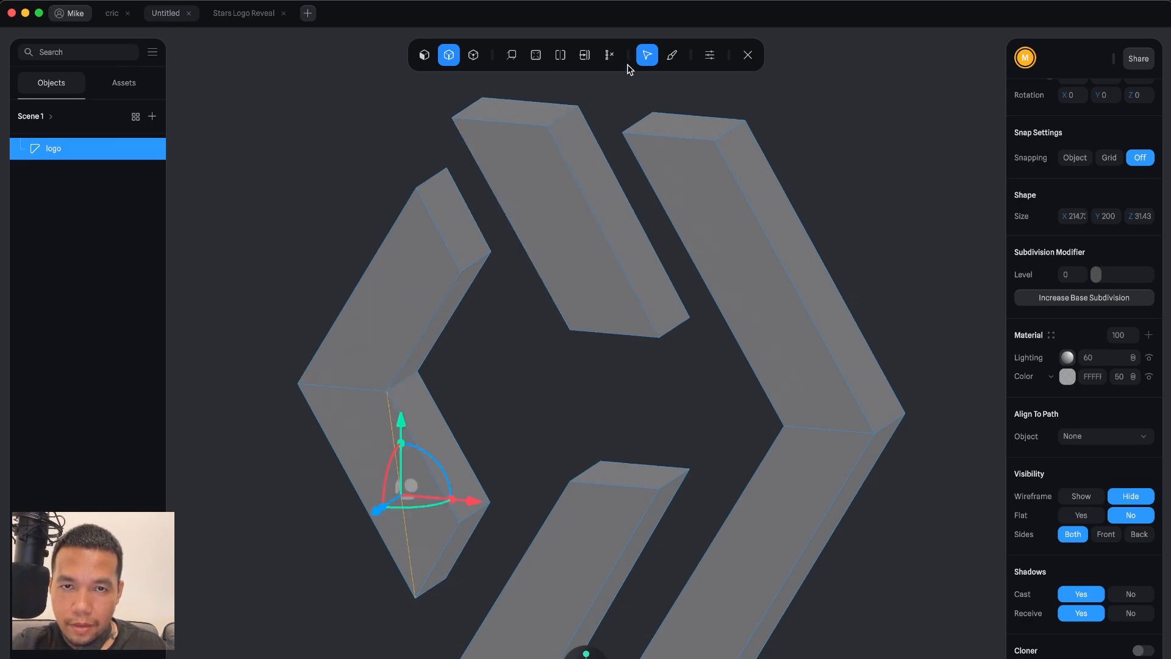
{"action": "left_click", "coordinate": [610, 56]}
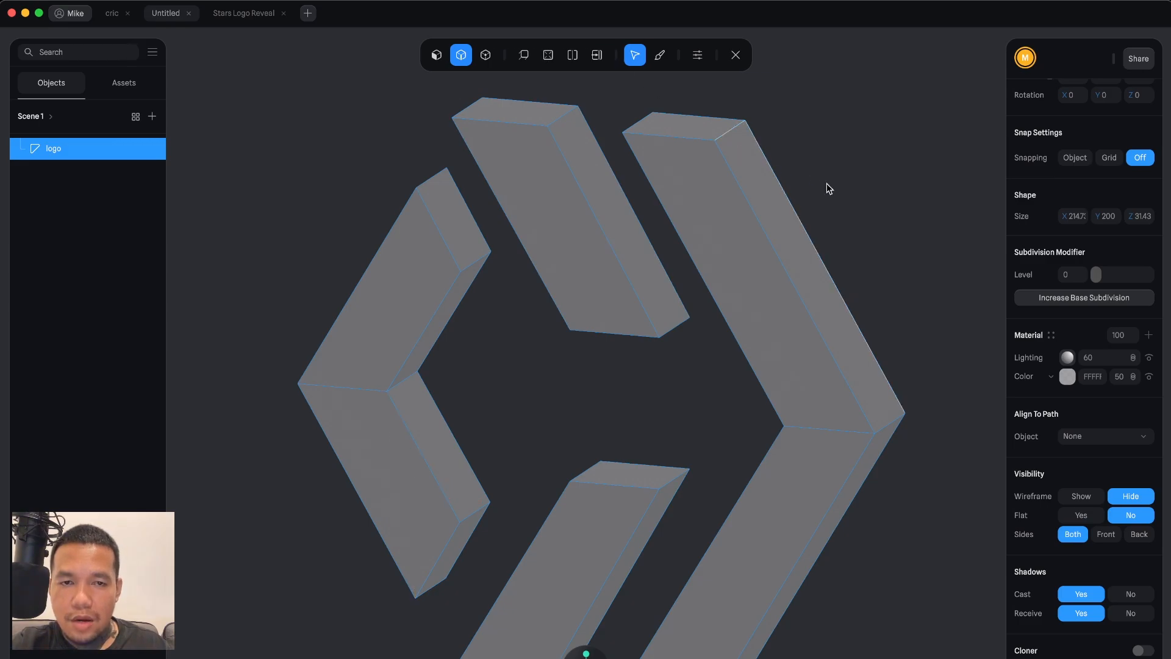
{"action": "left_click", "coordinate": [437, 55]}
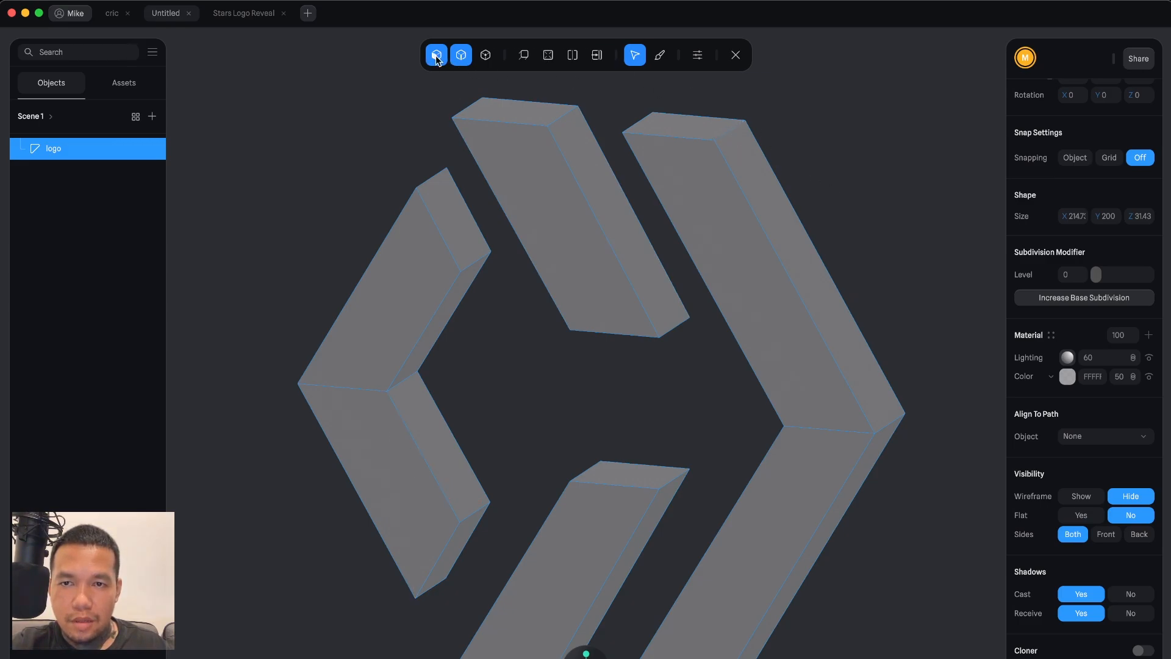
With the Loop Cut tool, add a lengthwise edge loop running along the right chevron's top face.
{"action": "left_click", "coordinate": [528, 158]}
{"action": "left_click", "coordinate": [690, 178]}
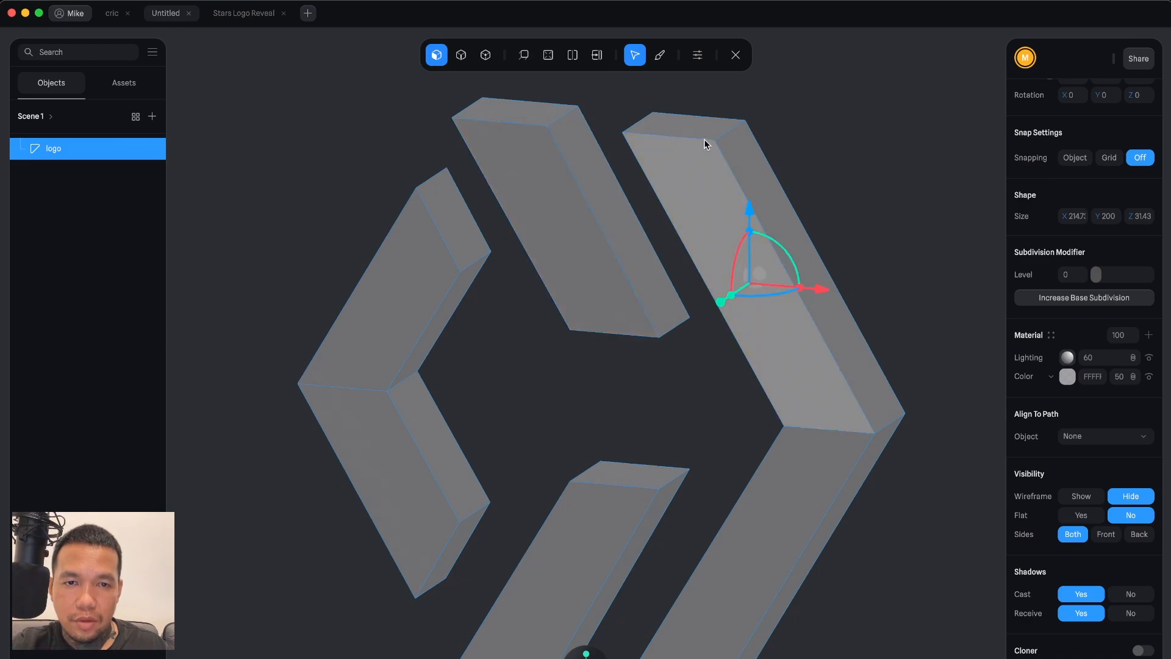
{"action": "left_click", "coordinate": [826, 169]}
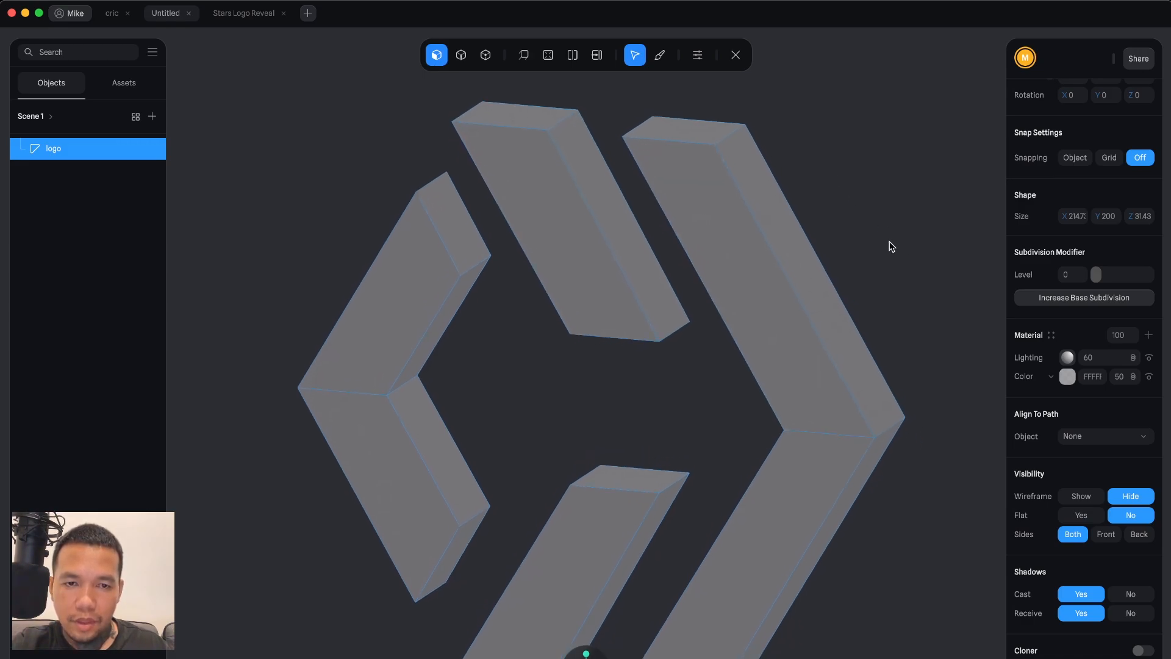
{"action": "left_click_drag", "start_coordinate": [889, 241], "coordinate": [914, 236], "text": "alt"}
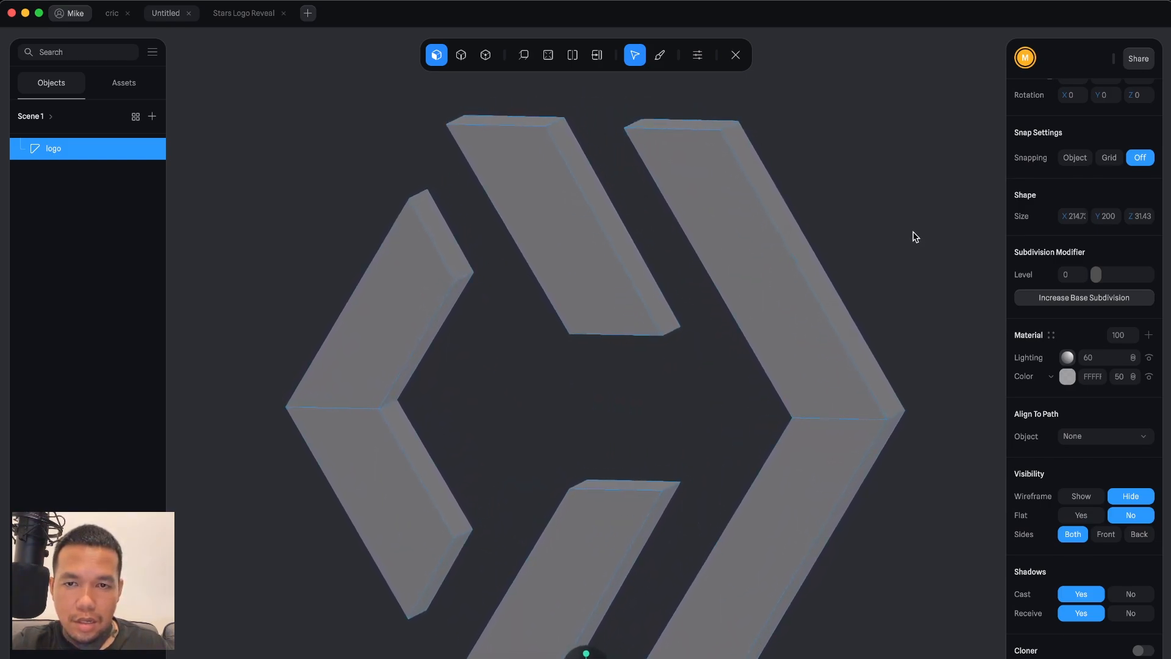
{"action": "scroll", "coordinate": [901, 228], "scroll_direction": "down", "scroll_amount": 5}
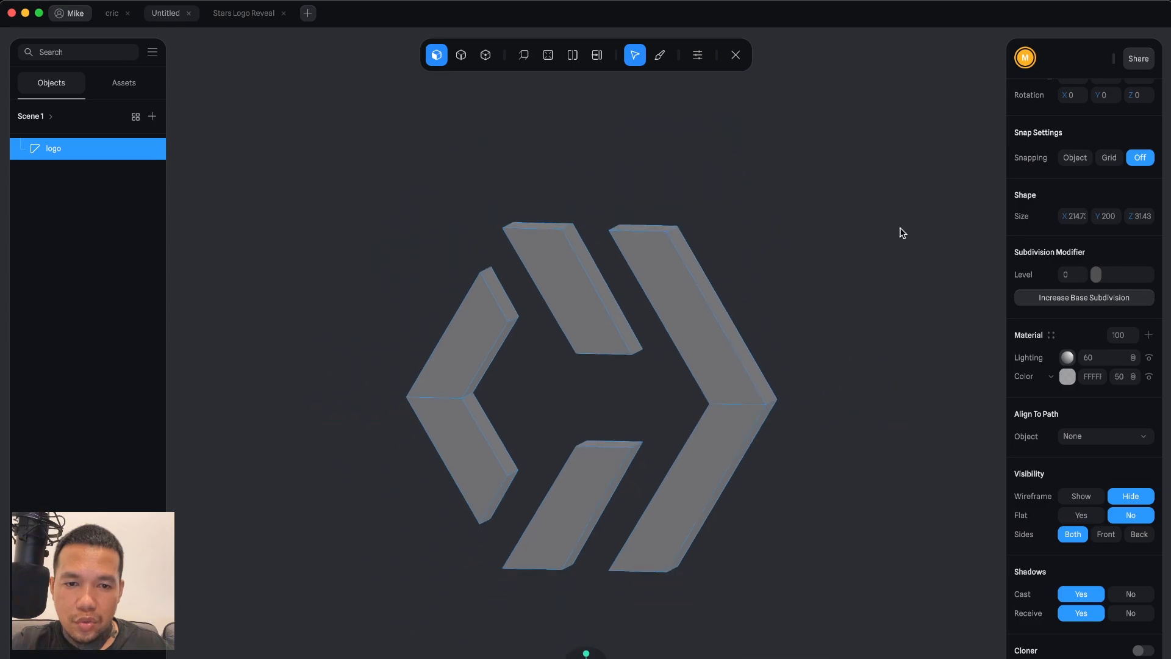
{"action": "scroll", "coordinate": [900, 228], "scroll_direction": "up", "scroll_amount": 8}
{"action": "scroll", "coordinate": [900, 232], "scroll_direction": "down", "scroll_amount": 2}
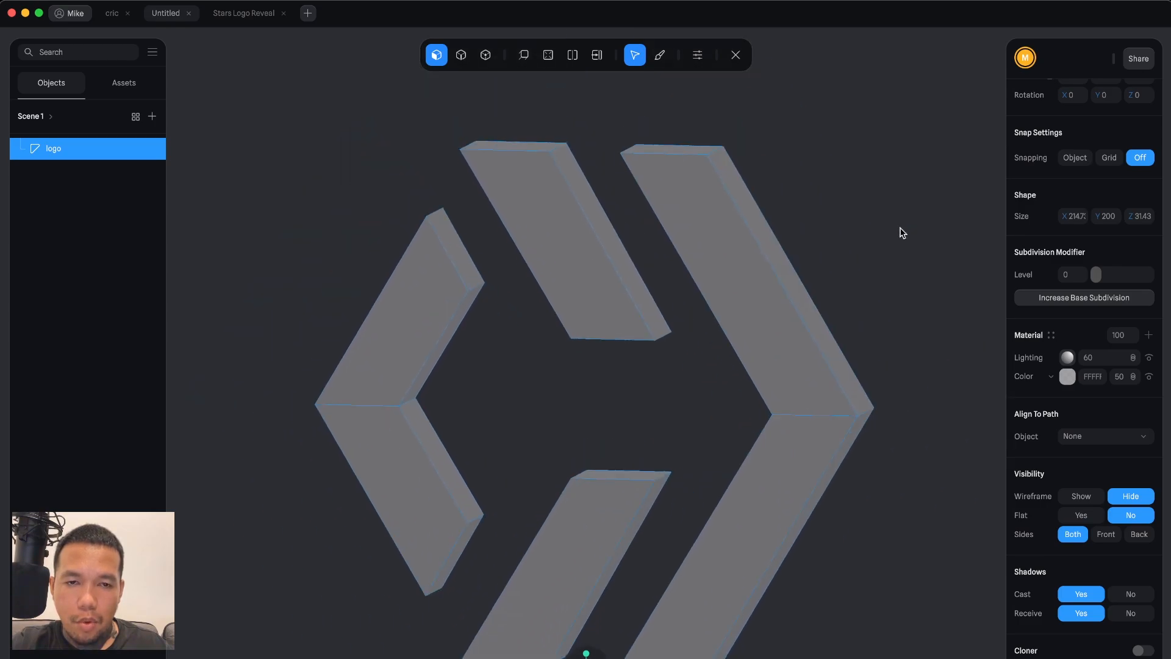
{"action": "left_click", "coordinate": [573, 60]}
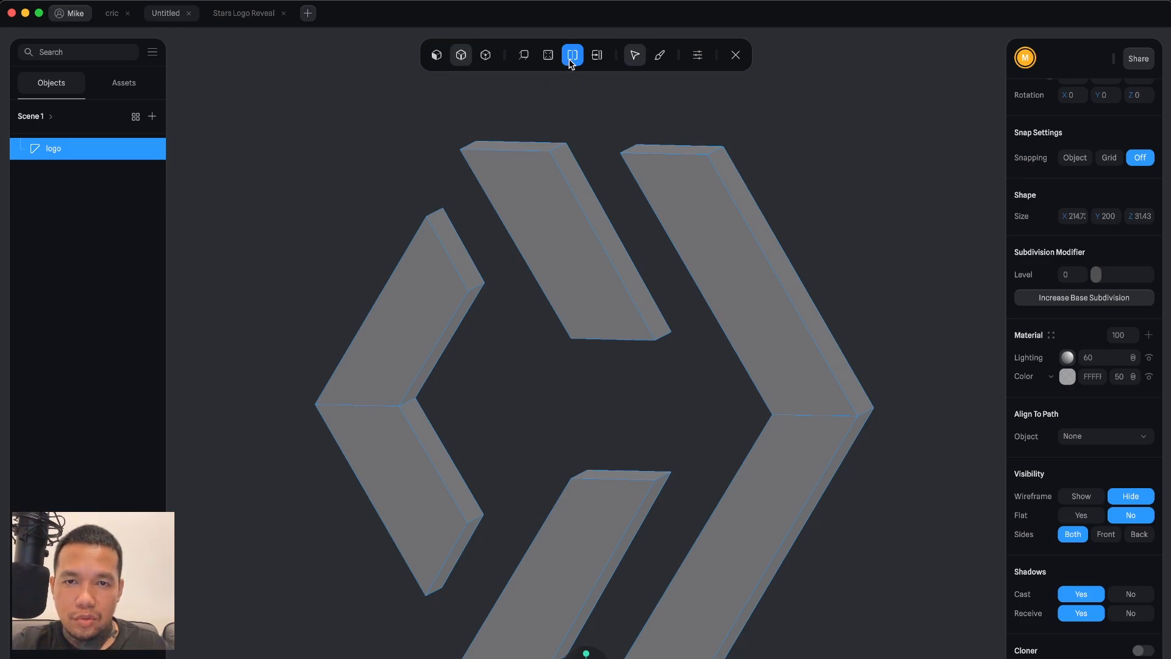
{"action": "left_click", "coordinate": [682, 191]}
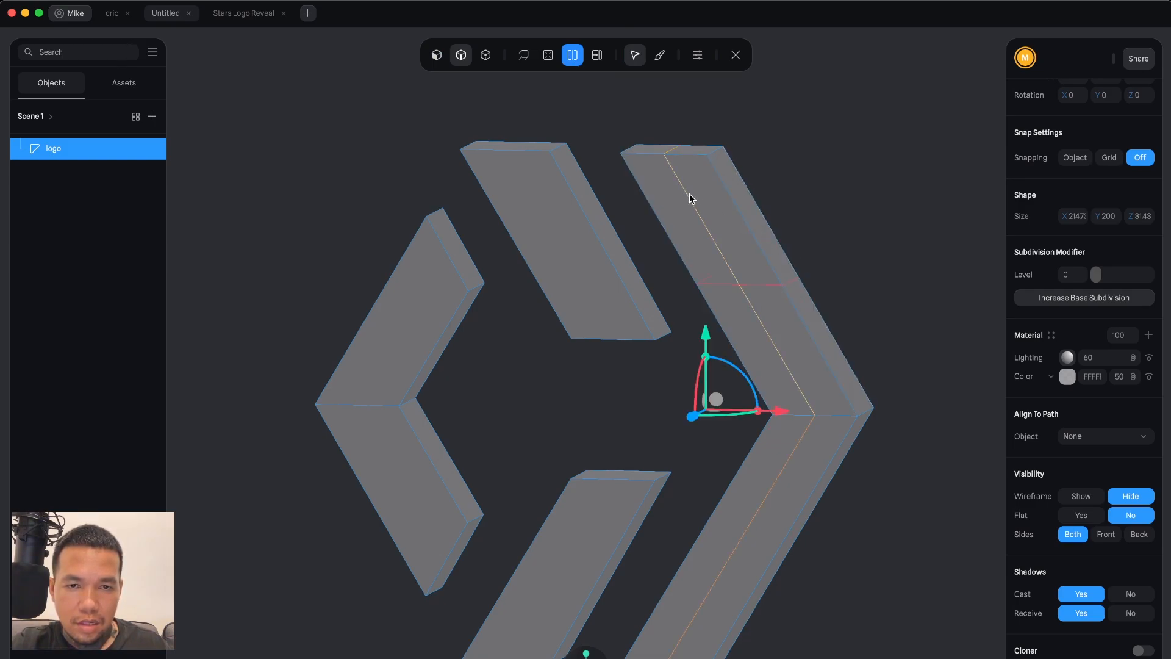
{"action": "left_click", "coordinate": [720, 288]}
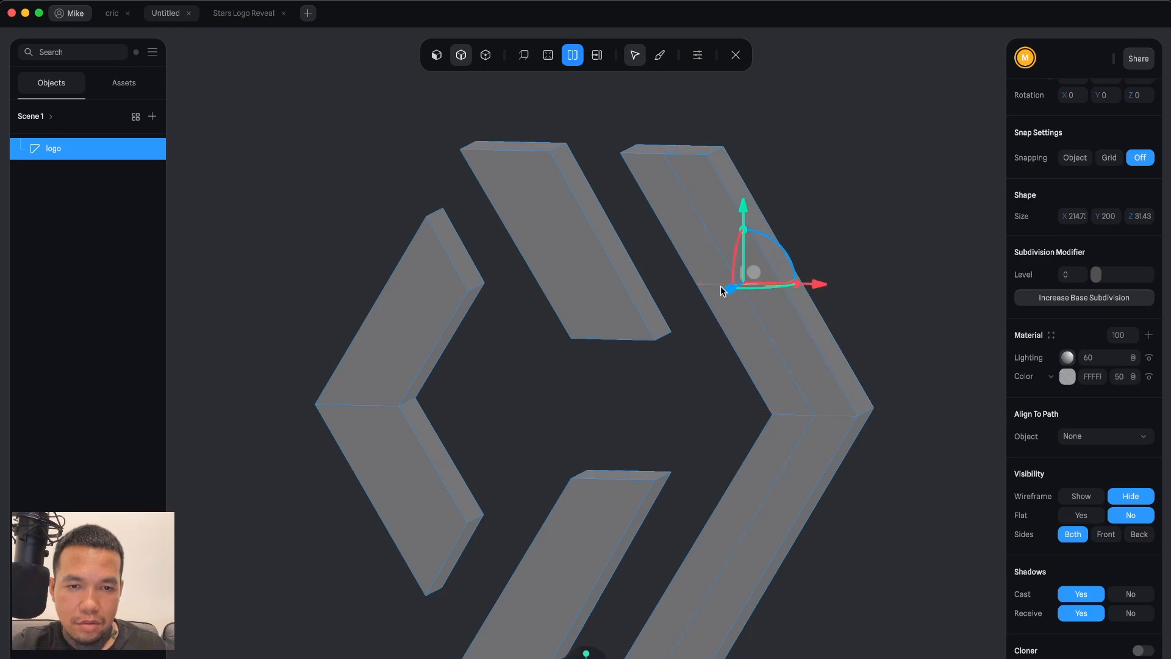
Add a series of crosswise loop cuts spaced along the full length of the right chevron.
{"action": "left_click", "coordinate": [691, 235]}
{"action": "left_click", "coordinate": [697, 252]}
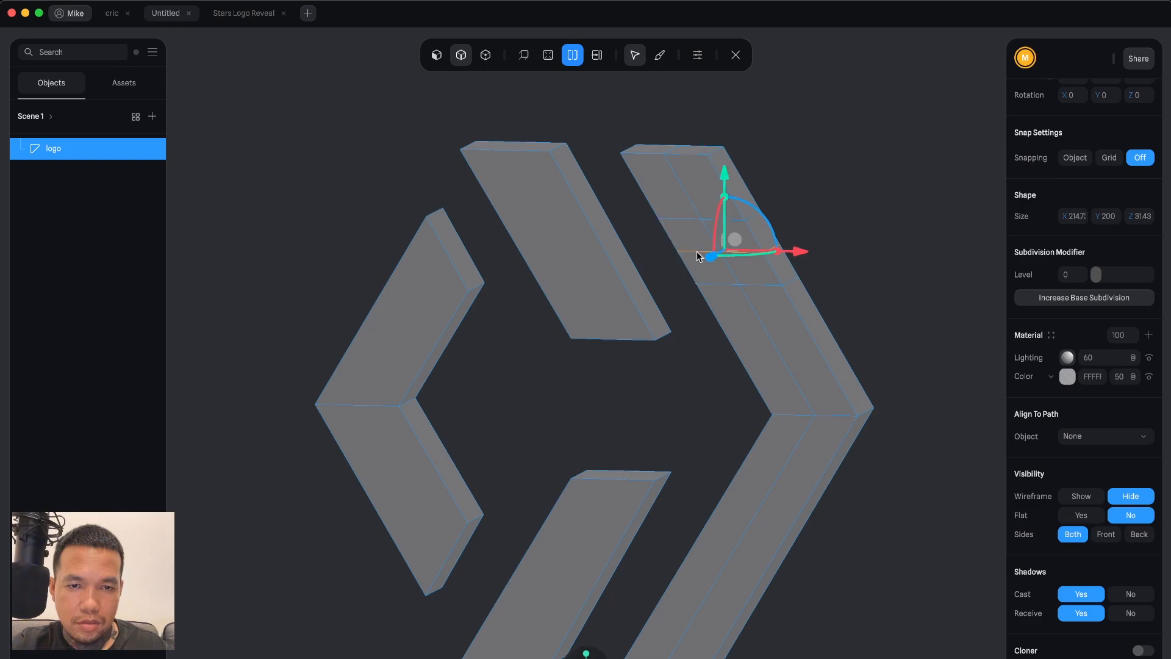
{"action": "left_click", "coordinate": [734, 327]}
{"action": "left_click", "coordinate": [726, 311]}
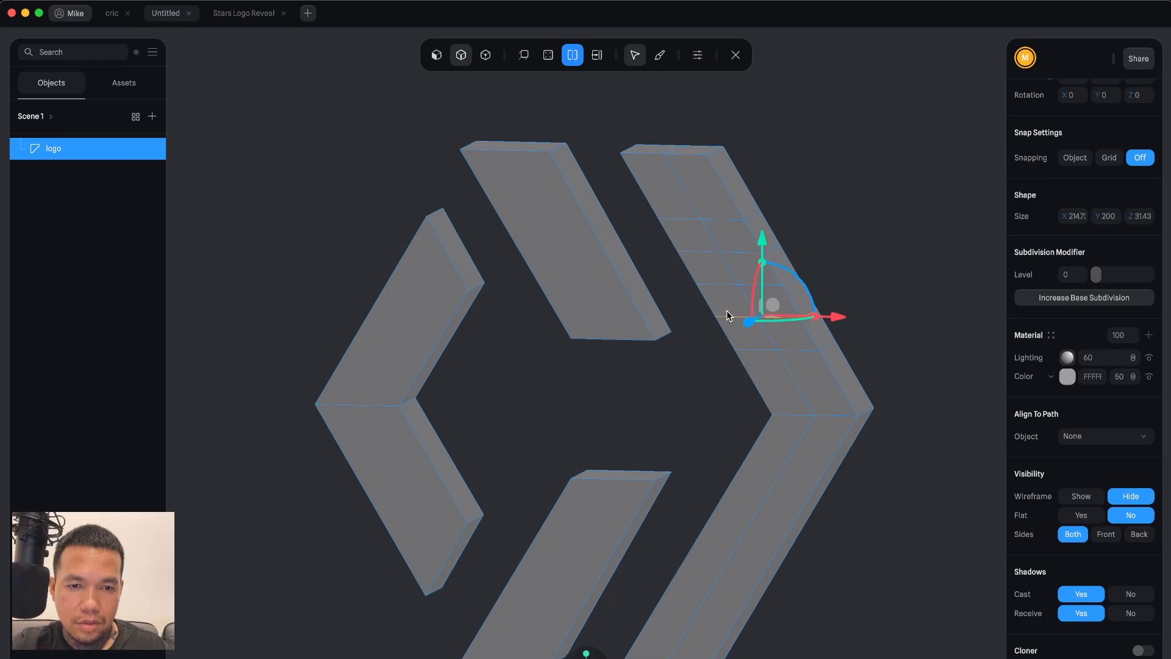
{"action": "left_click", "coordinate": [755, 381]}
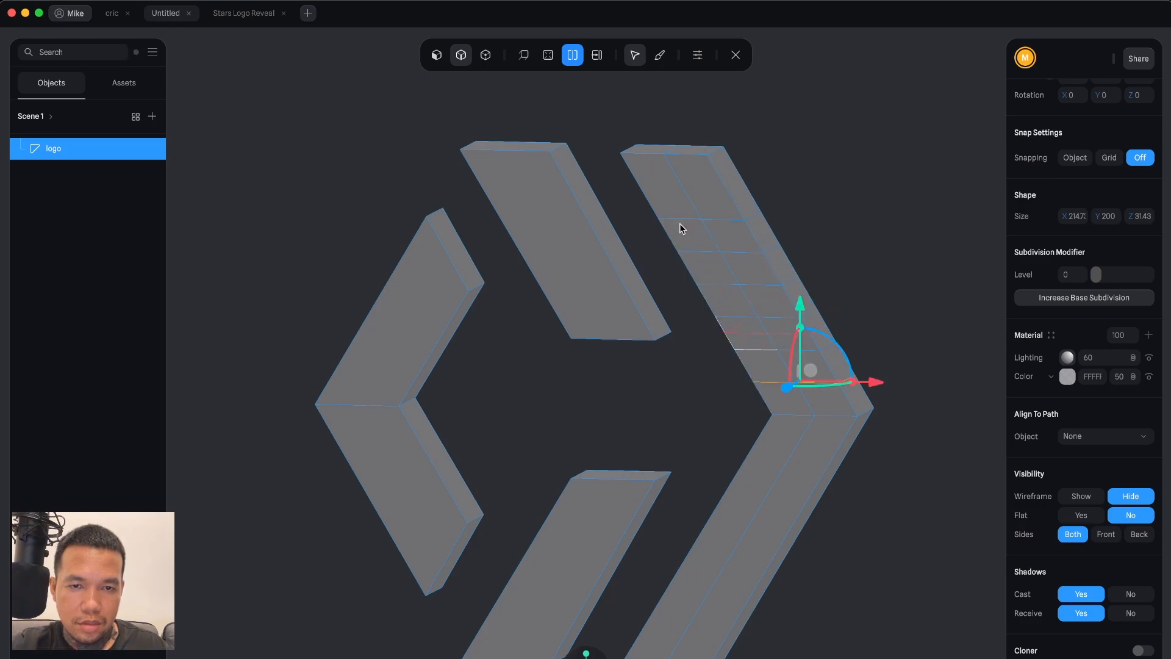
{"action": "left_click", "coordinate": [661, 188]}
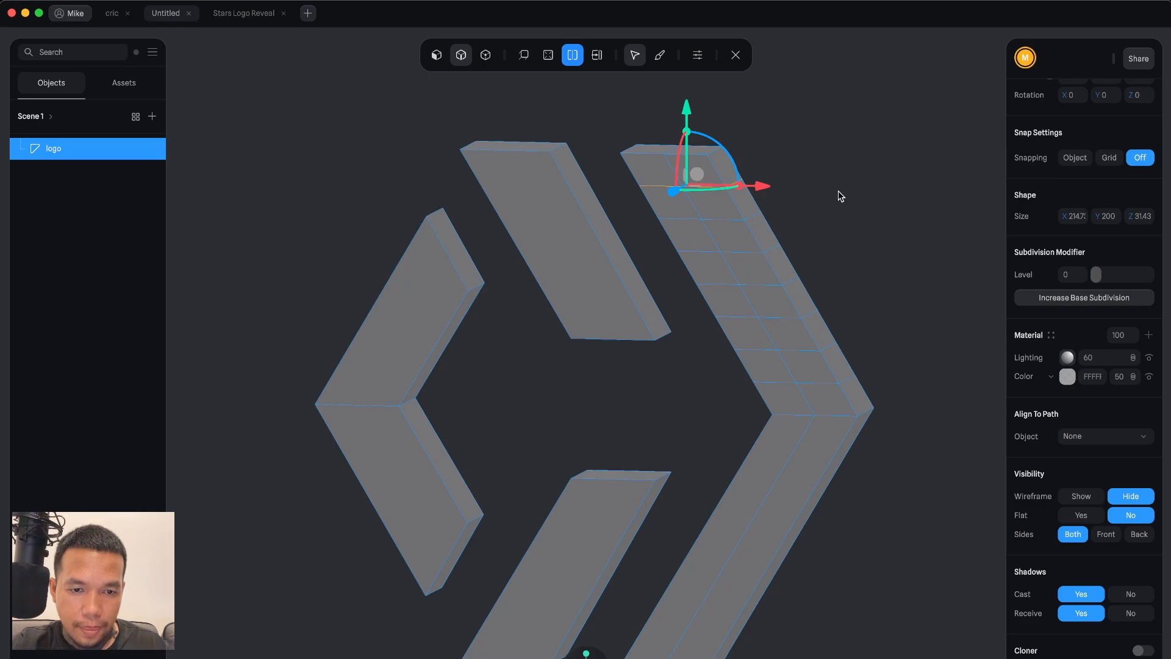
{"action": "left_click", "coordinate": [773, 456]}
{"action": "left_click", "coordinate": [775, 449]}
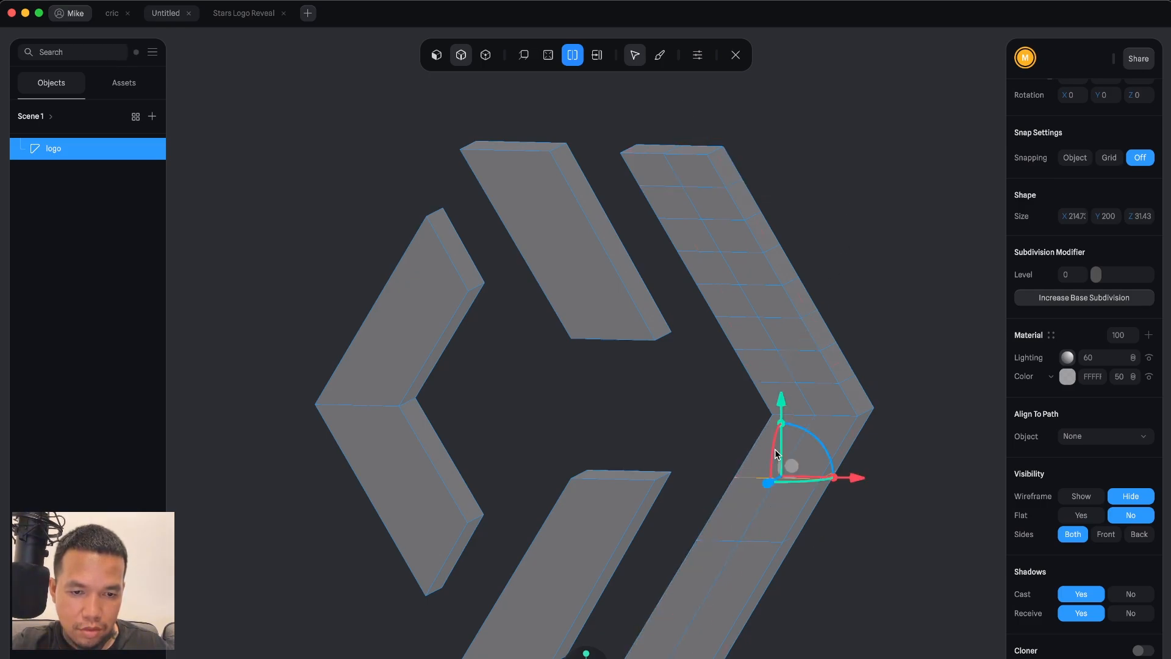
{"action": "left_click", "coordinate": [742, 505]}
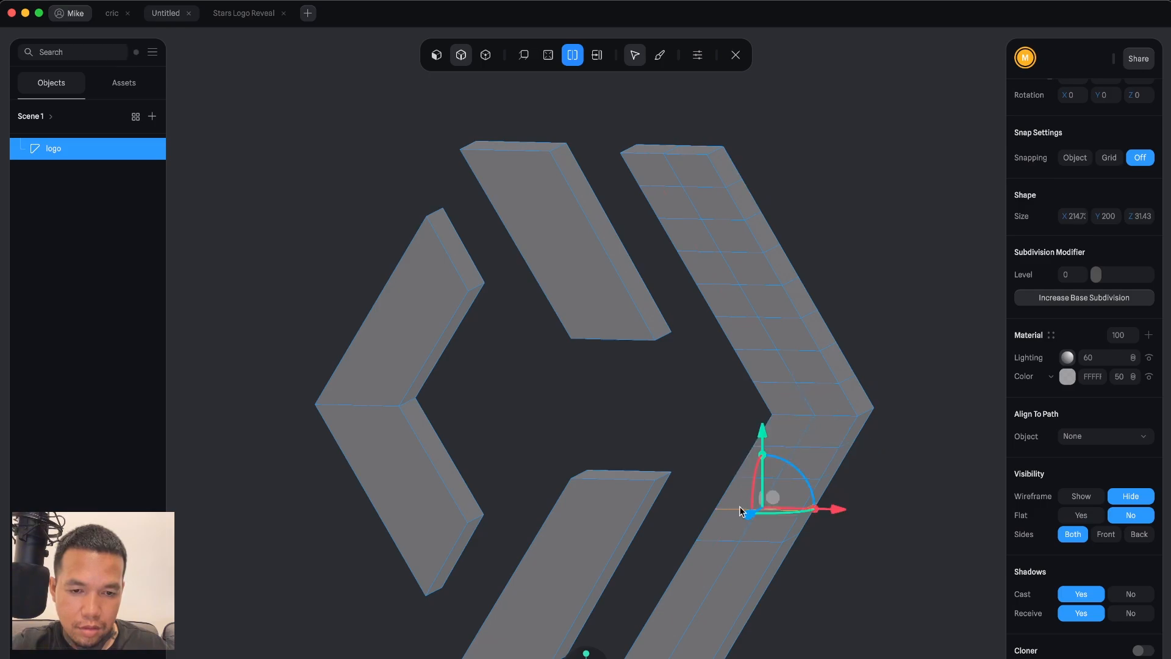
{"action": "left_click", "coordinate": [703, 565]}
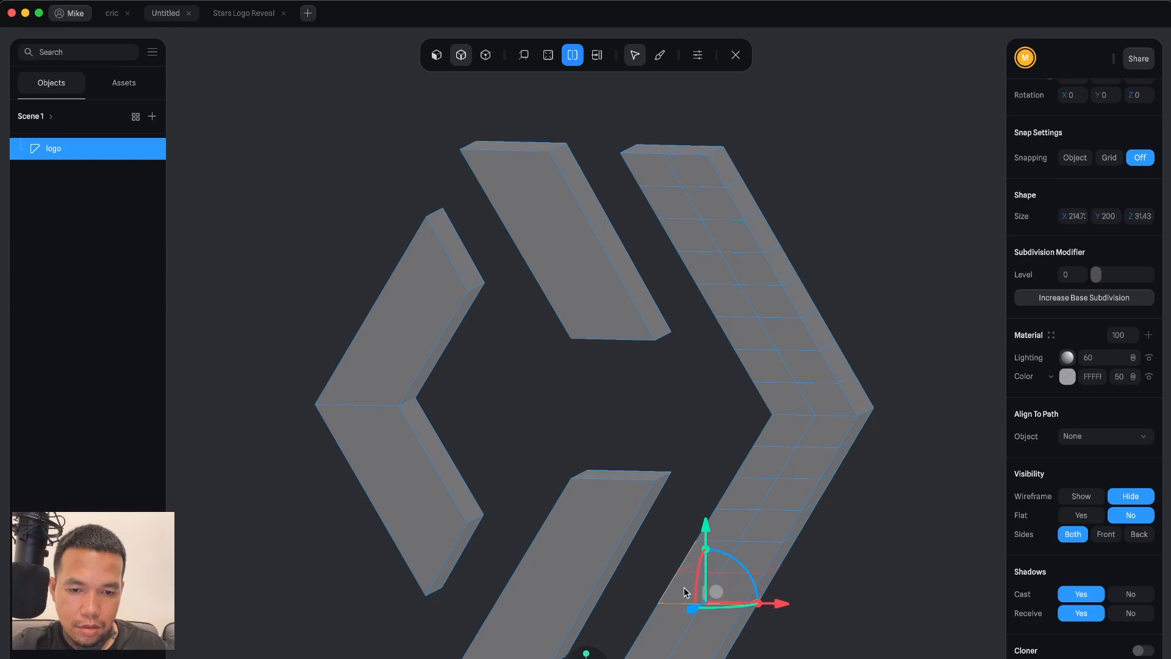
{"action": "left_click", "coordinate": [689, 579]}
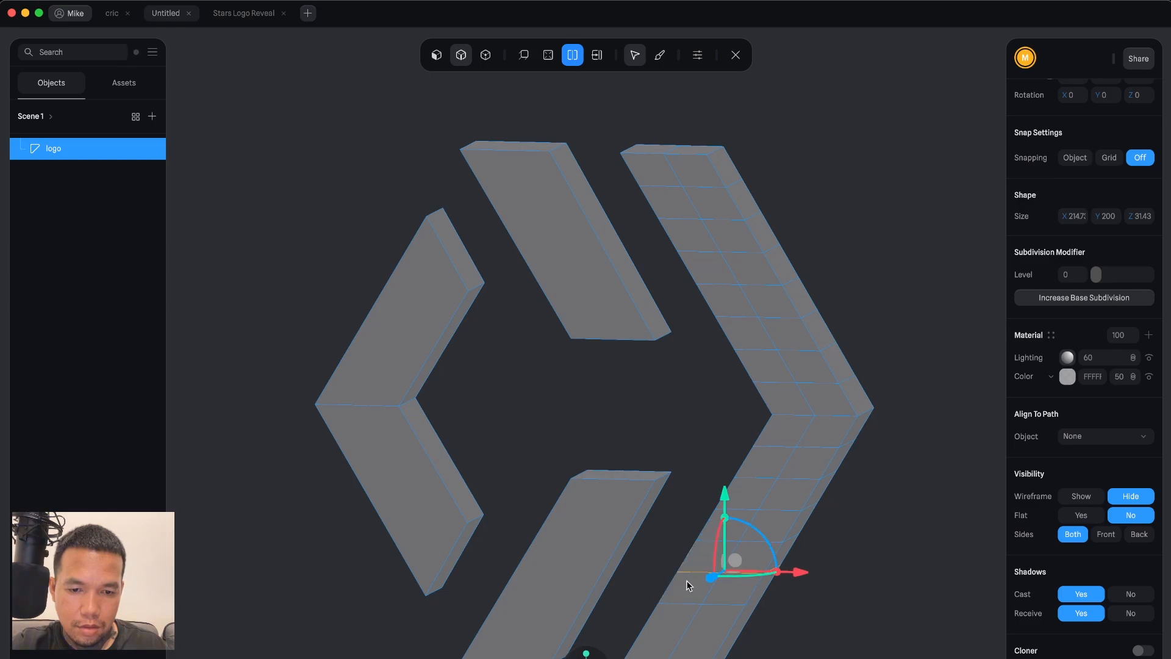
{"action": "left_click", "coordinate": [671, 628]}
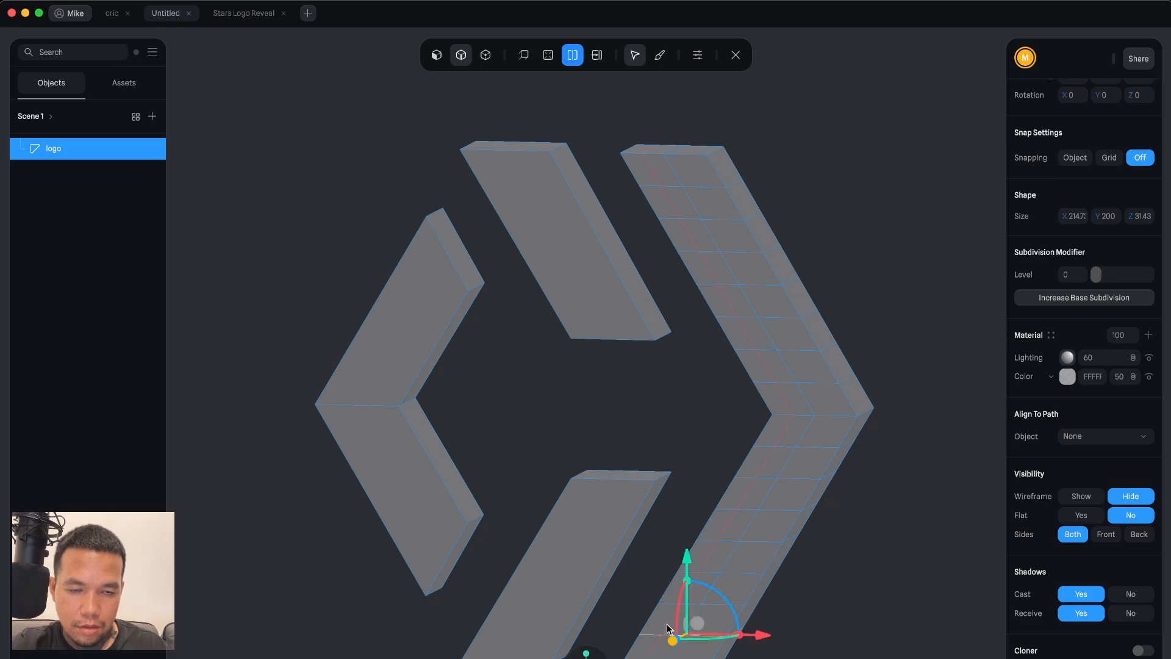
Add a lengthwise loop cut and several crosswise loop cuts across the upper bar.
{"action": "left_click", "coordinate": [590, 285]}
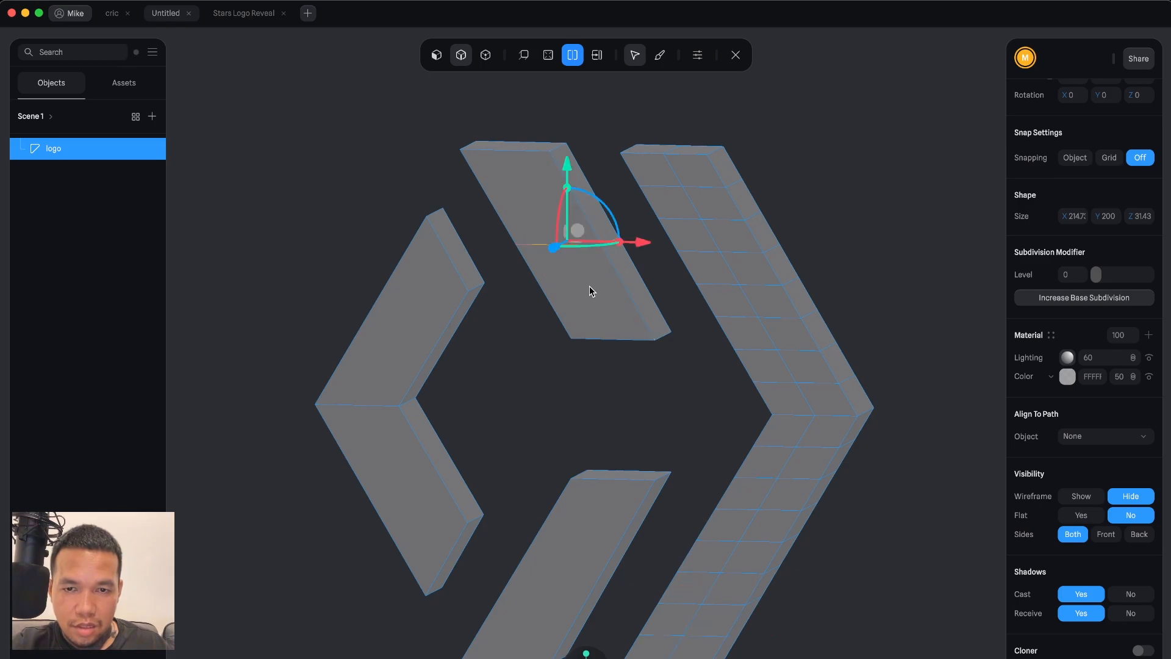
{"action": "left_click", "coordinate": [536, 208]}
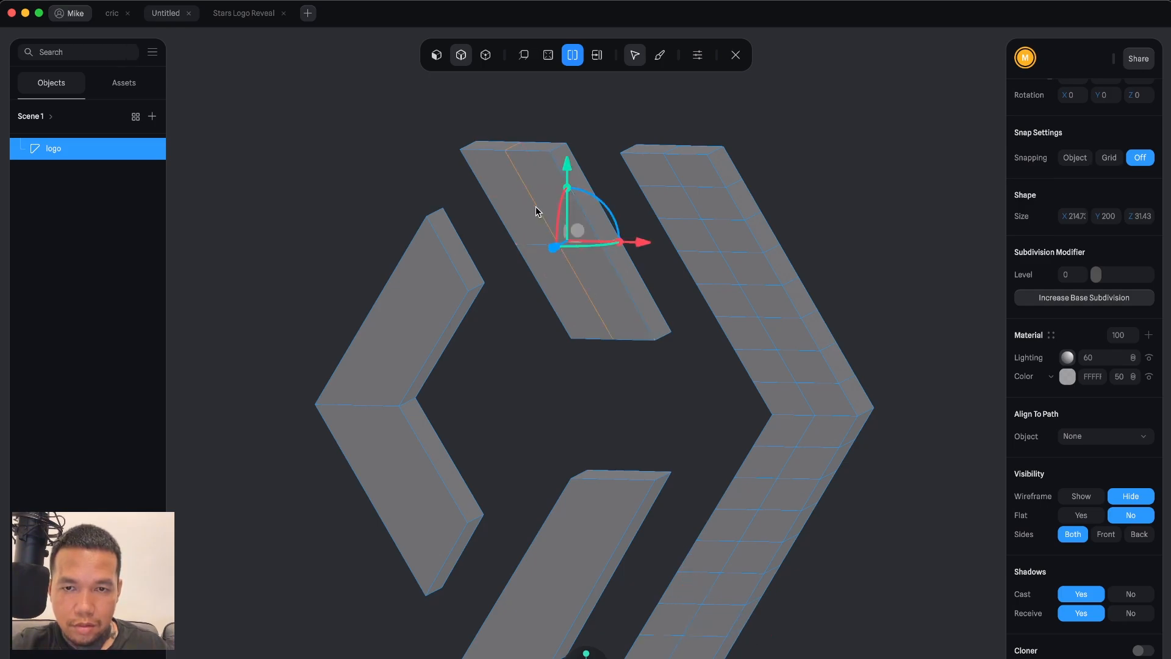
{"action": "left_click", "coordinate": [530, 224]}
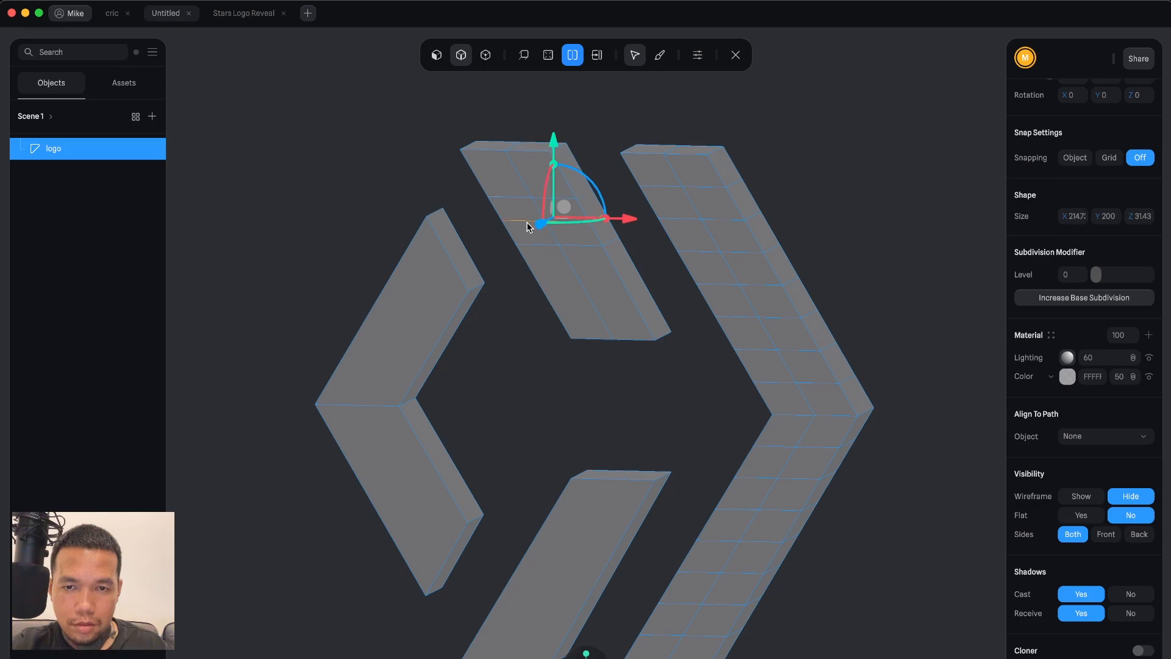
{"action": "left_click", "coordinate": [552, 283]}
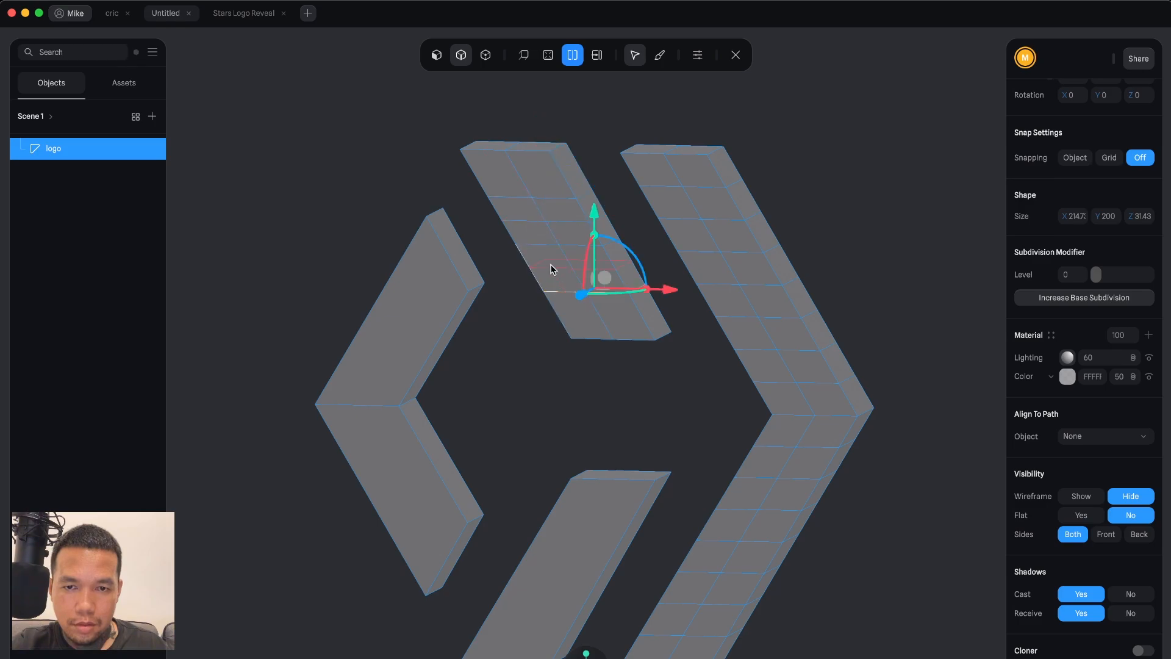
{"action": "left_click", "coordinate": [565, 306]}
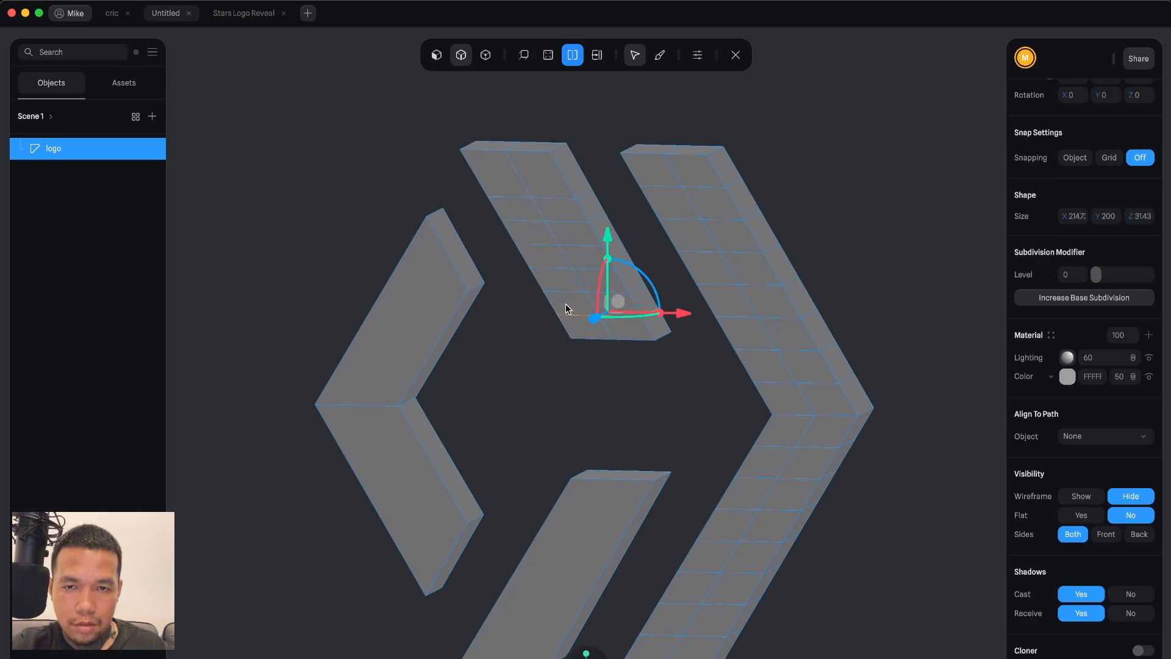
{"action": "left_click", "coordinate": [506, 178]}
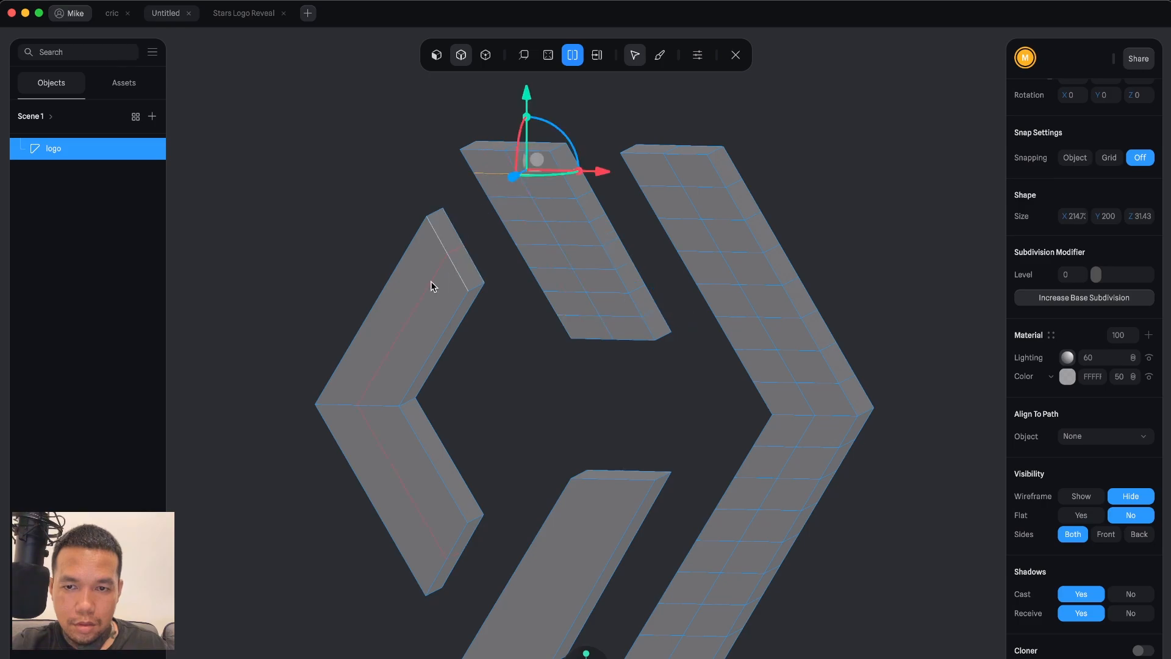
Add several crosswise loop cuts and a lengthwise loop cut across the lower bar.
{"action": "left_click", "coordinate": [583, 513]}
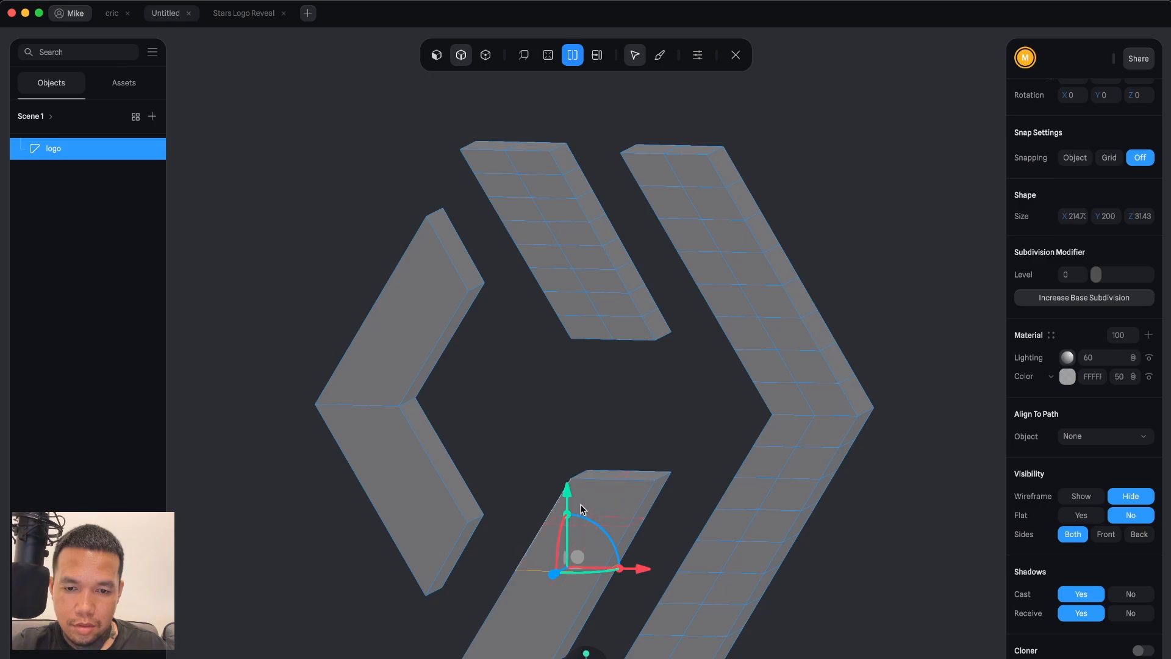
{"action": "left_click", "coordinate": [584, 505]}
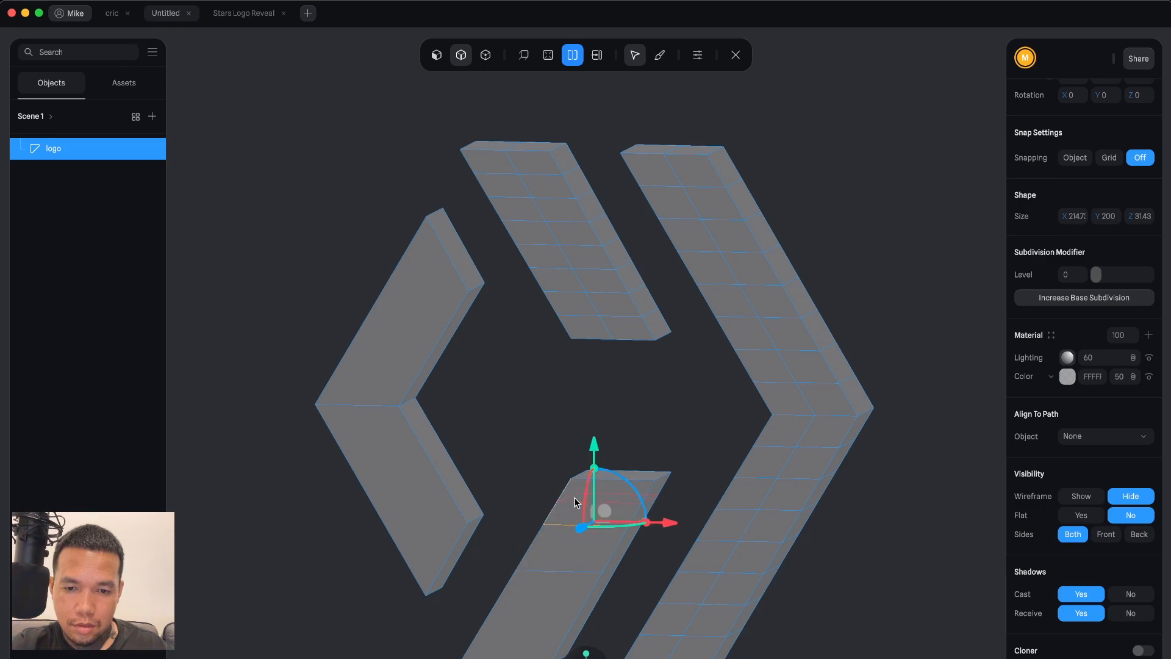
{"action": "left_click", "coordinate": [573, 505]}
{"action": "left_click", "coordinate": [552, 547]}
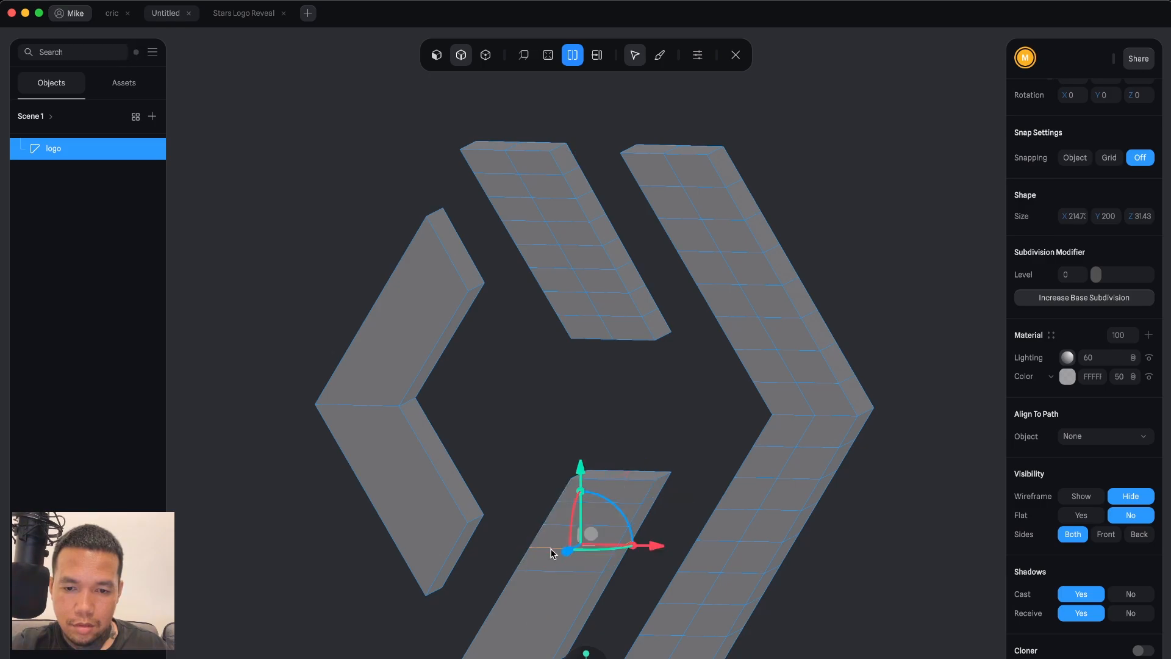
{"action": "left_click", "coordinate": [524, 596]}
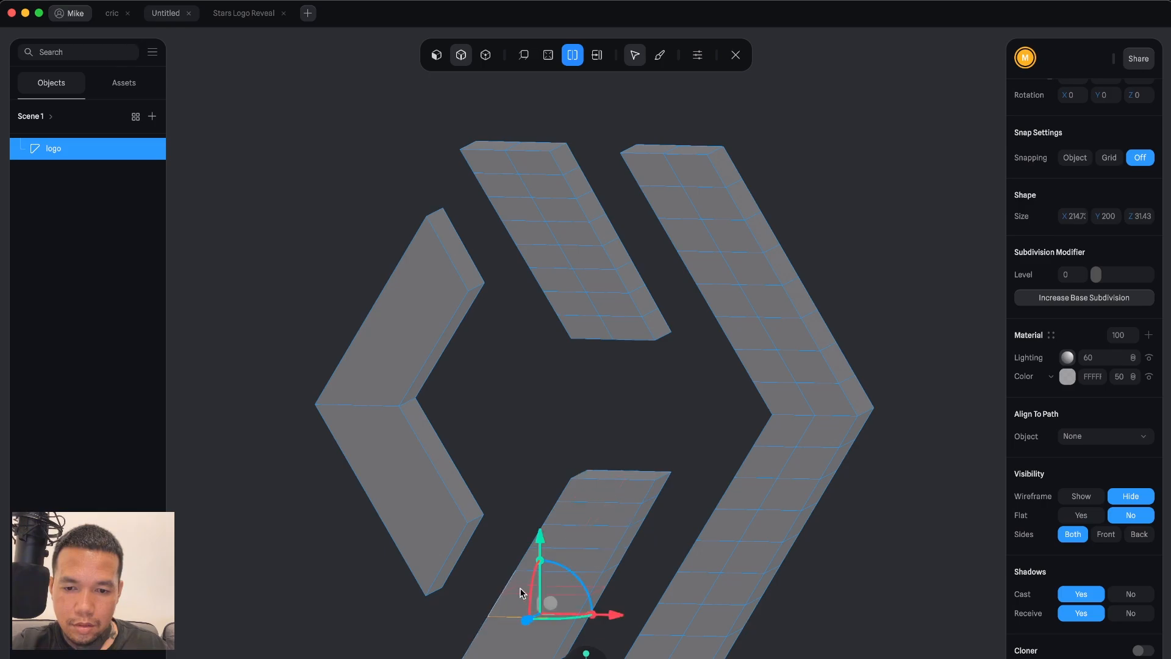
{"action": "left_click", "coordinate": [520, 588]}
{"action": "left_click", "coordinate": [498, 635]}
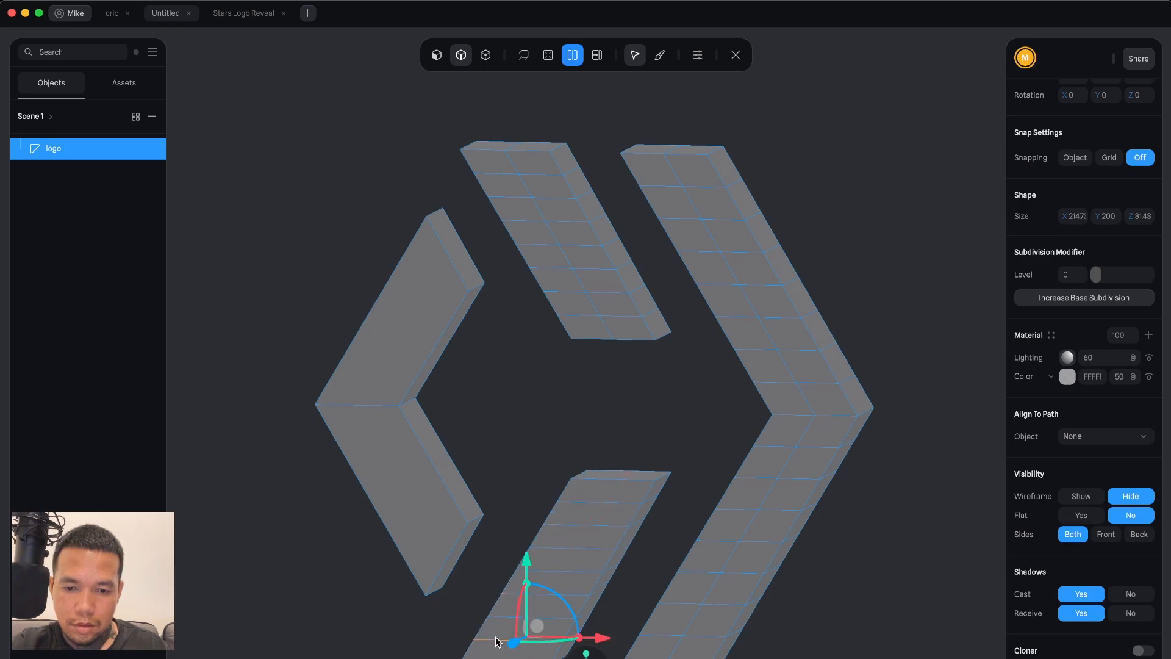
{"action": "left_click", "coordinate": [603, 500]}
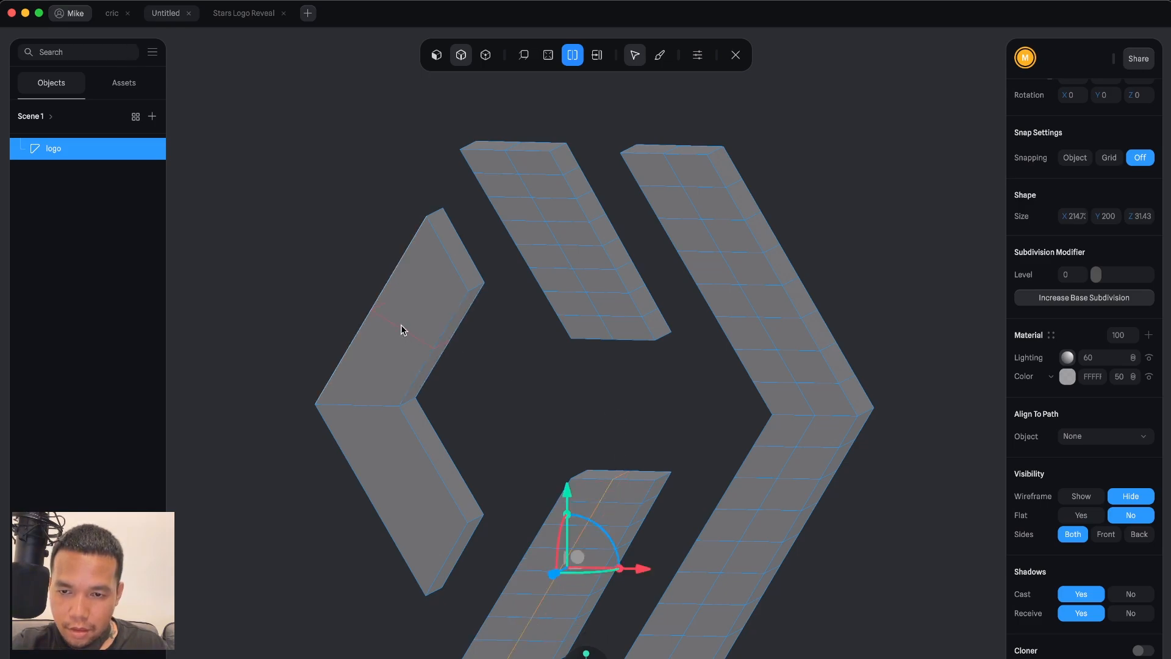
Add a lengthwise loop cut and crosswise loop cuts along both arms of the left chevron.
{"action": "left_click", "coordinate": [440, 261]}
{"action": "left_click", "coordinate": [419, 266]}
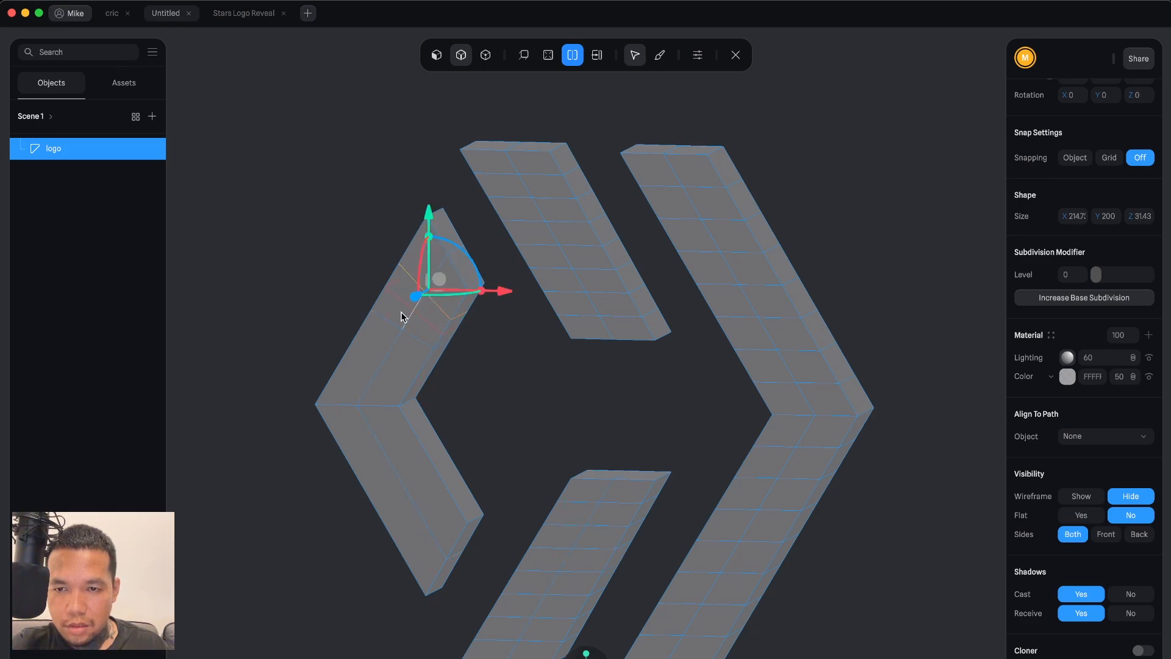
{"action": "left_click", "coordinate": [403, 317]}
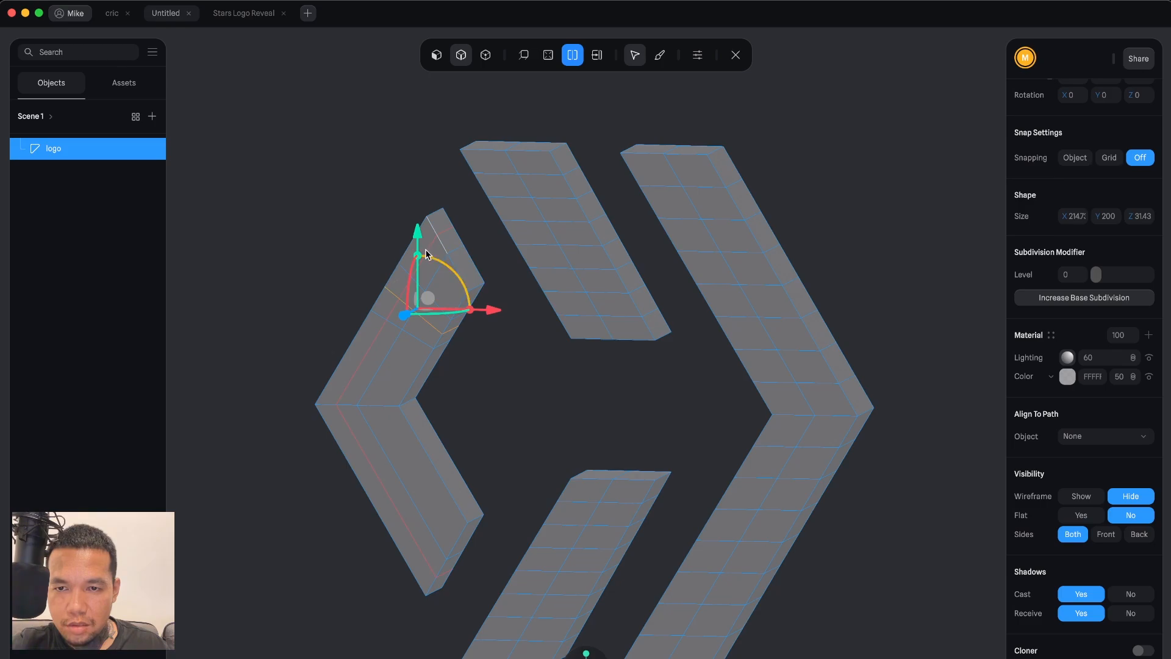
{"action": "left_click", "coordinate": [373, 343]}
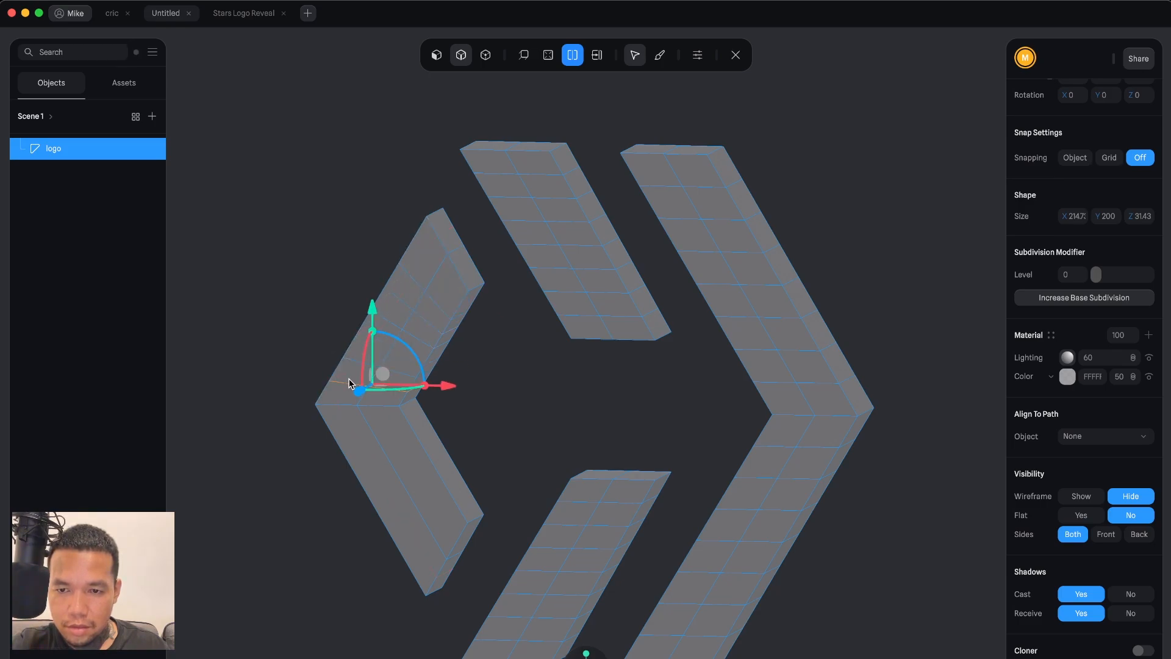
{"action": "left_click", "coordinate": [347, 426]}
{"action": "left_click", "coordinate": [353, 440]}
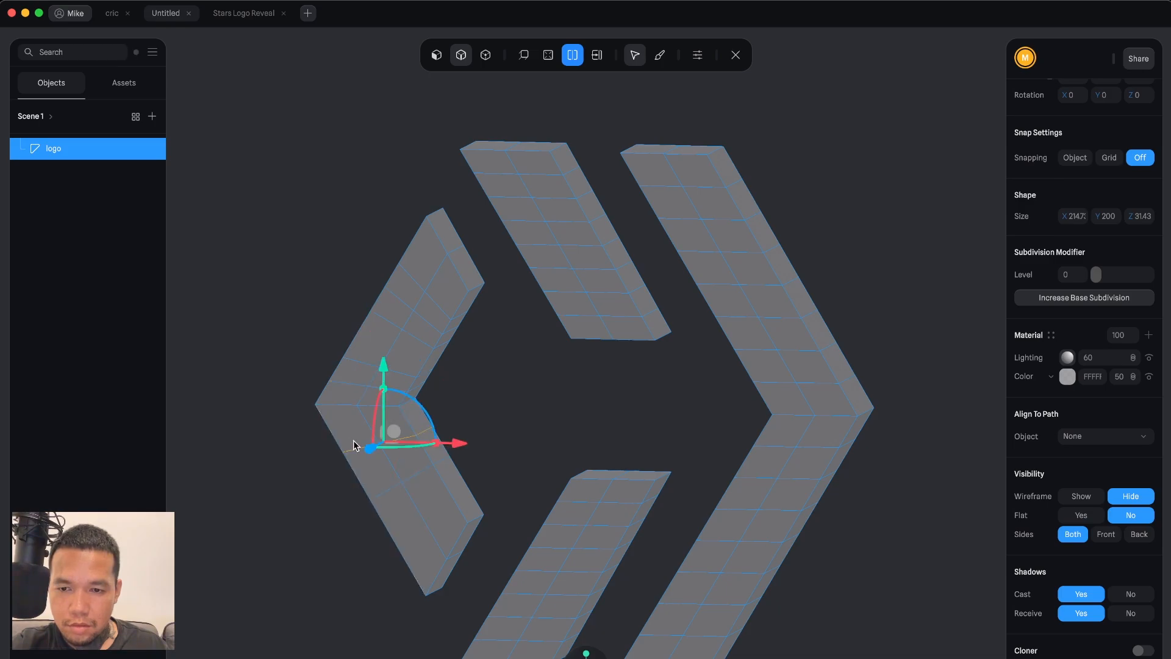
{"action": "left_click", "coordinate": [348, 429]}
{"action": "left_click", "coordinate": [368, 468]}
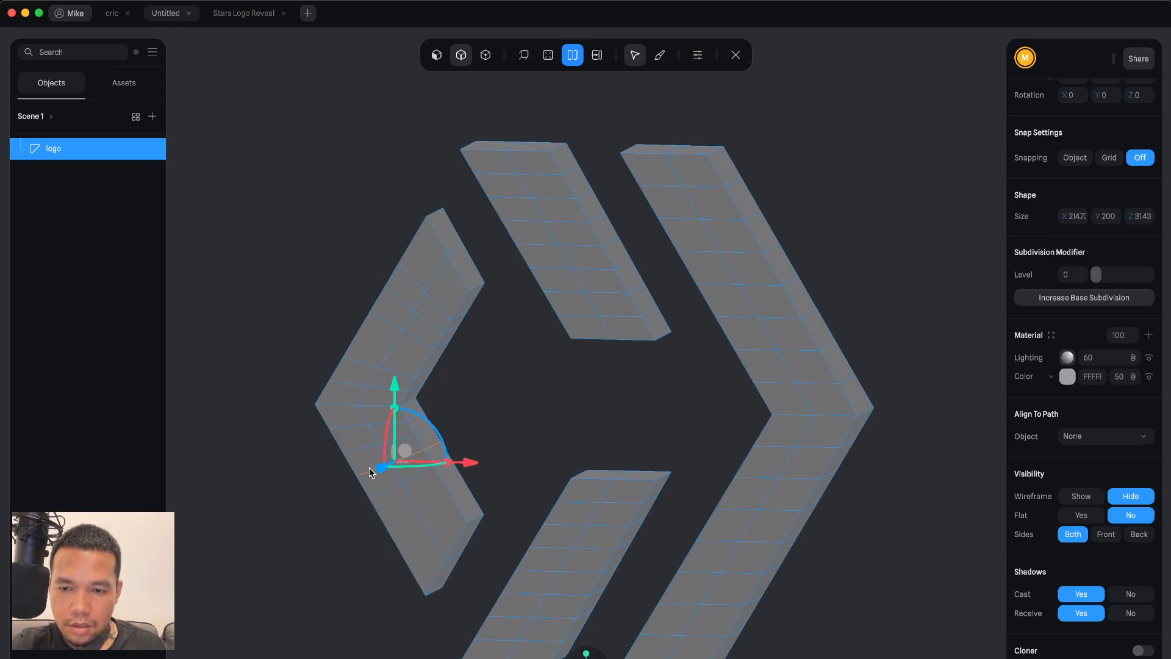
{"action": "left_click", "coordinate": [400, 512]}
{"action": "left_click", "coordinate": [394, 508]}
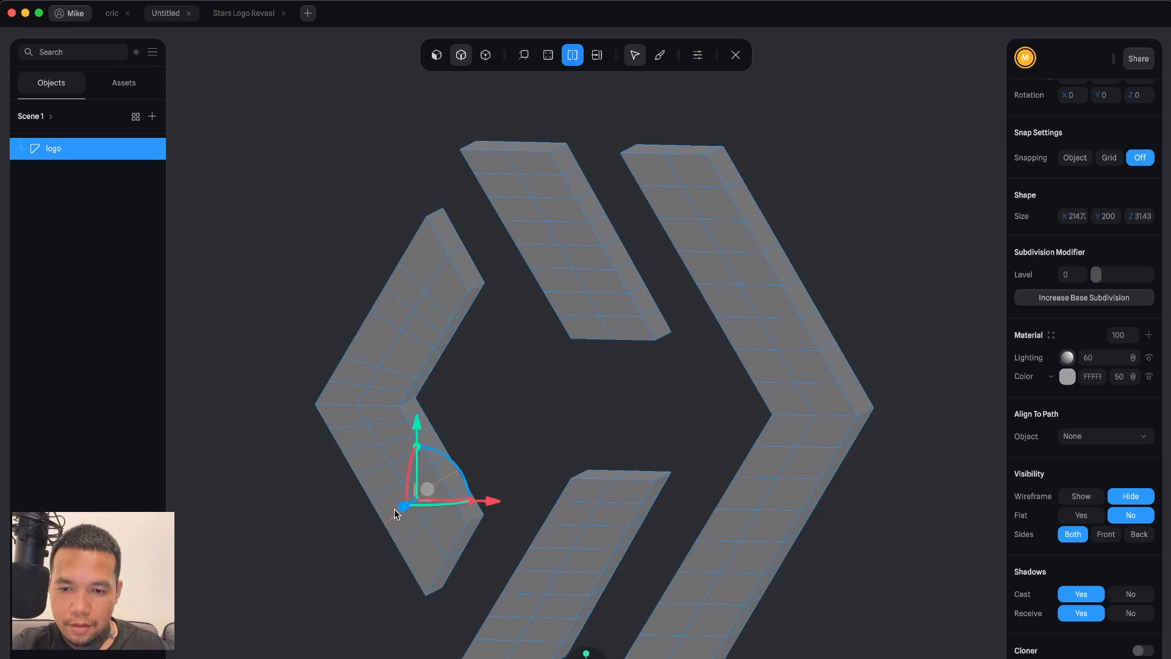
Add one more loop cut across the left chevron's lower arm and deselect it.
{"action": "left_click", "coordinate": [422, 549]}
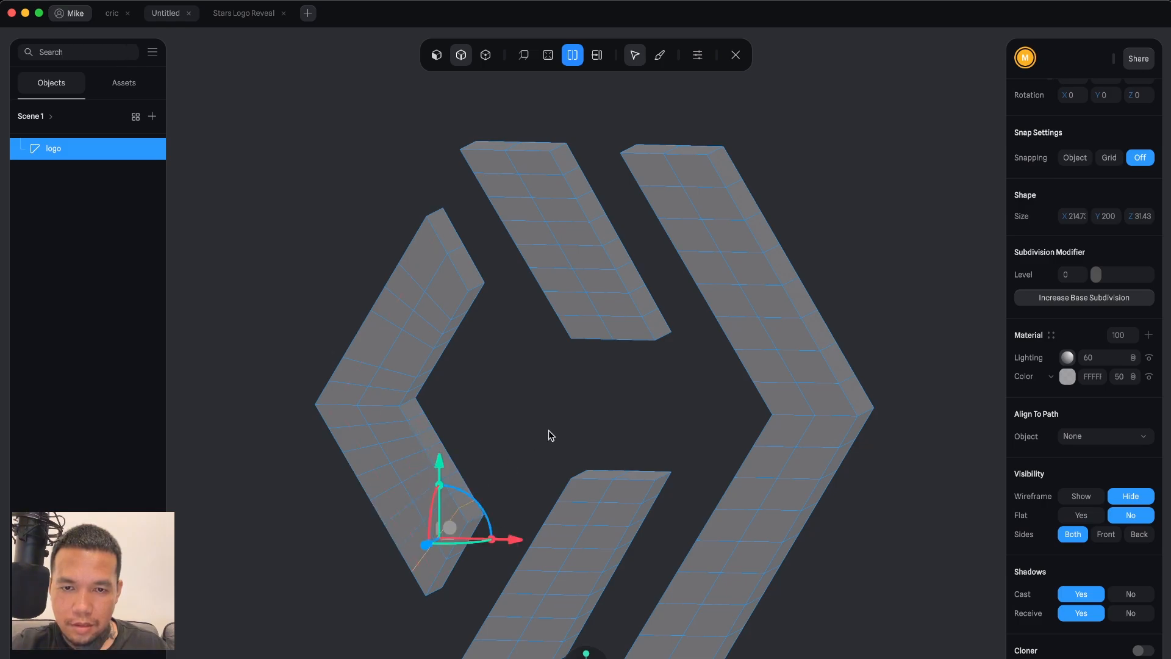
{"action": "left_click", "coordinate": [653, 418]}
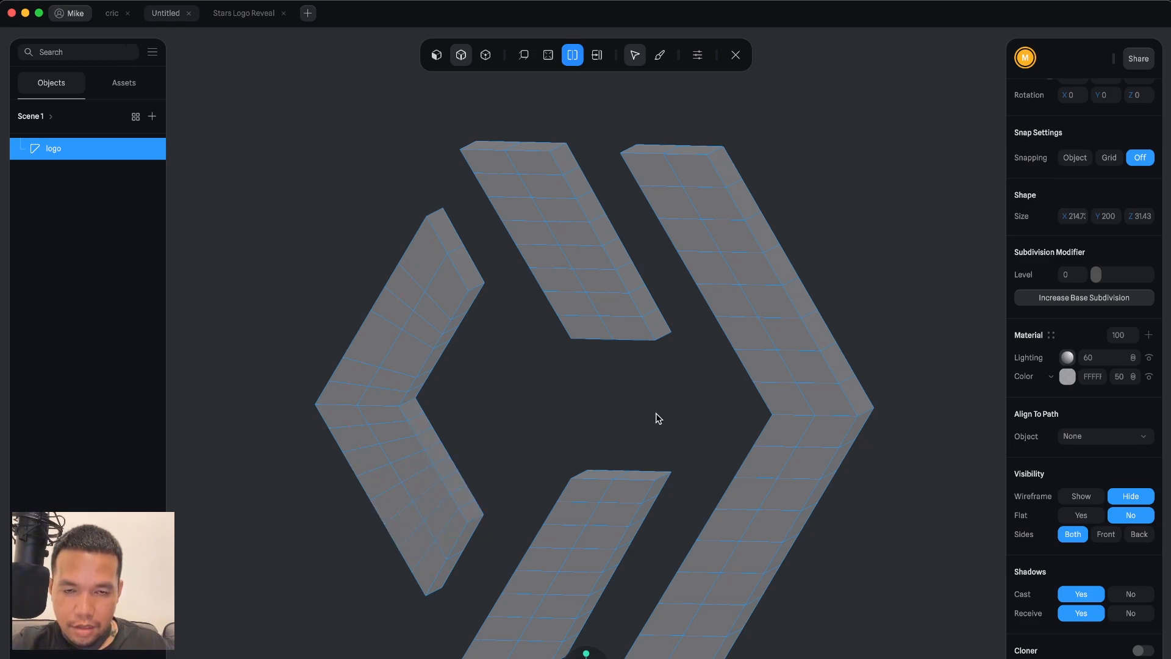
Orbit to the side and add loop cuts through the thickness of the right chevron's side face.
{"action": "left_click_drag", "start_coordinate": [657, 419], "coordinate": [618, 424]}
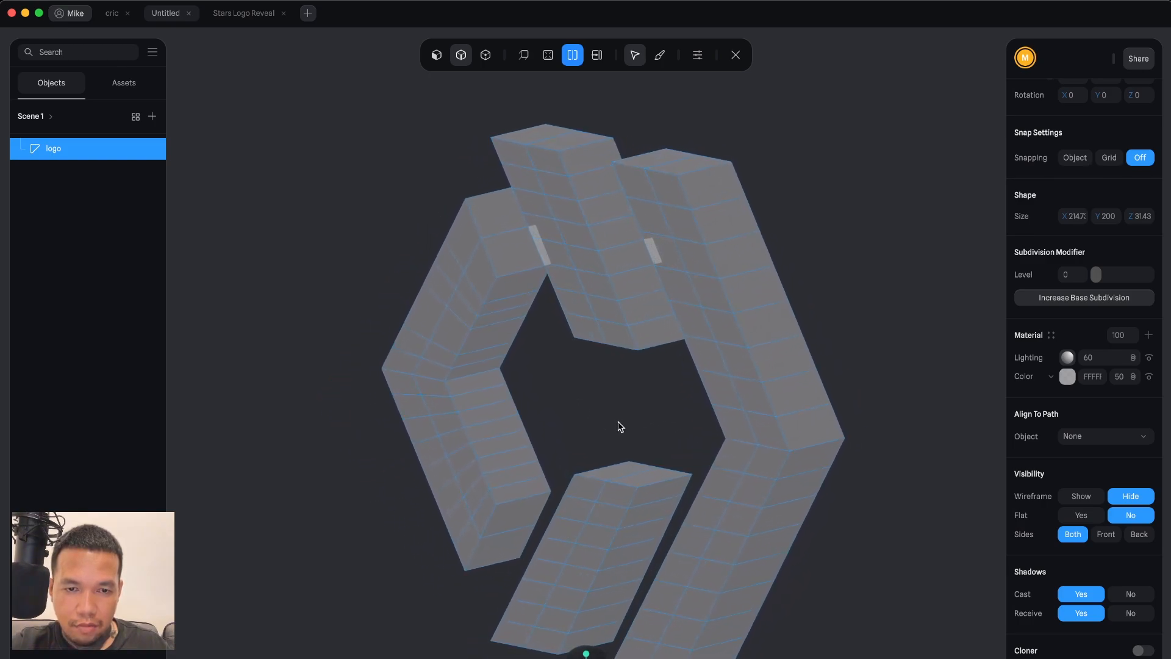
{"action": "left_click", "coordinate": [738, 254]}
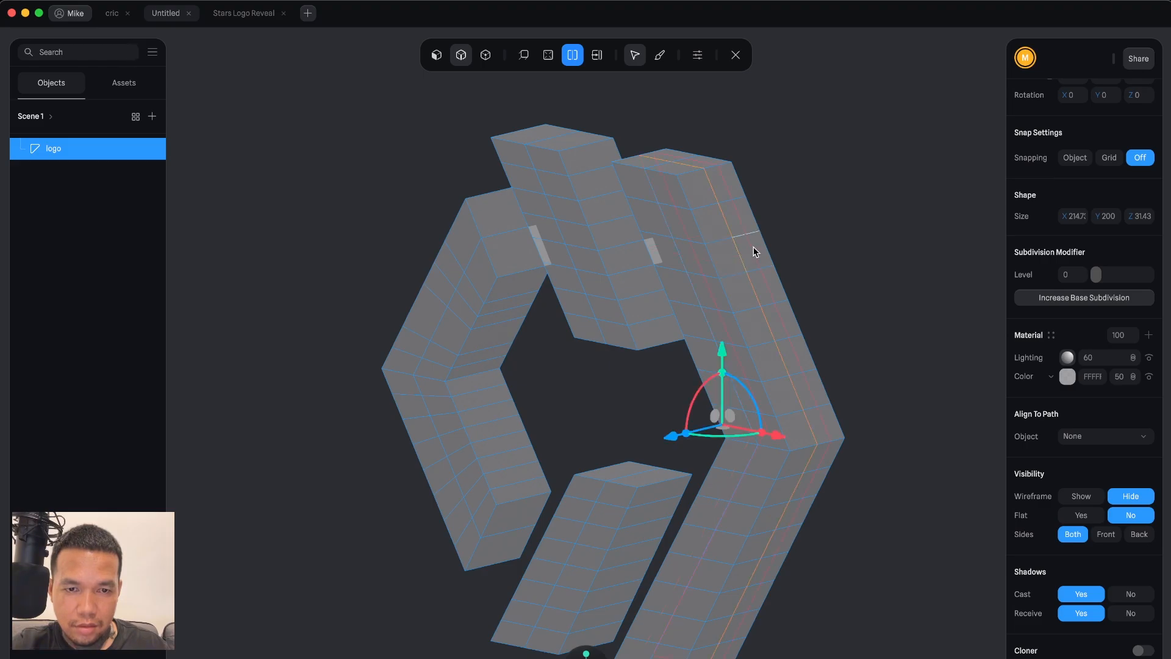
{"action": "left_click", "coordinate": [753, 248]}
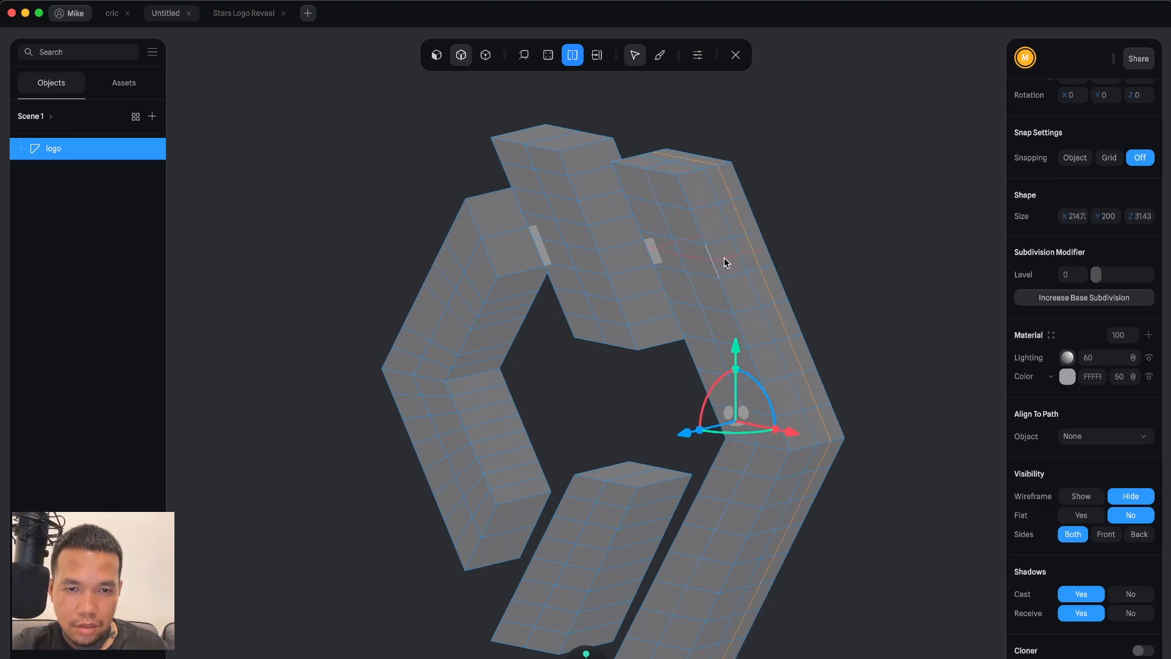
{"action": "left_click", "coordinate": [726, 256]}
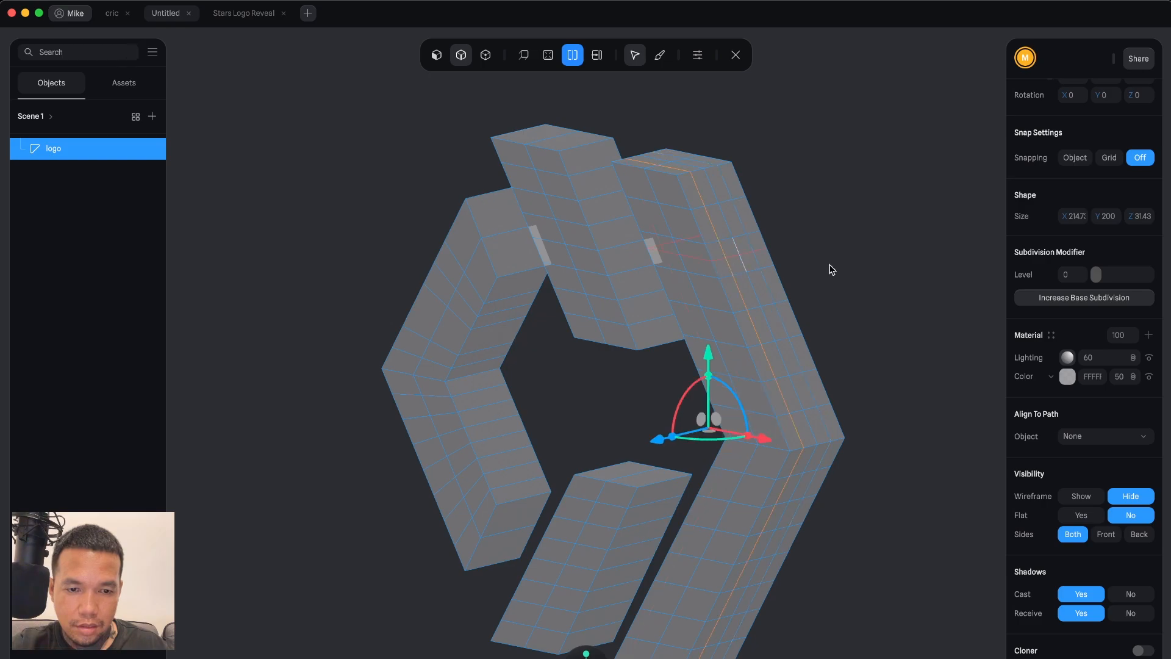
{"action": "left_click", "coordinate": [877, 295]}
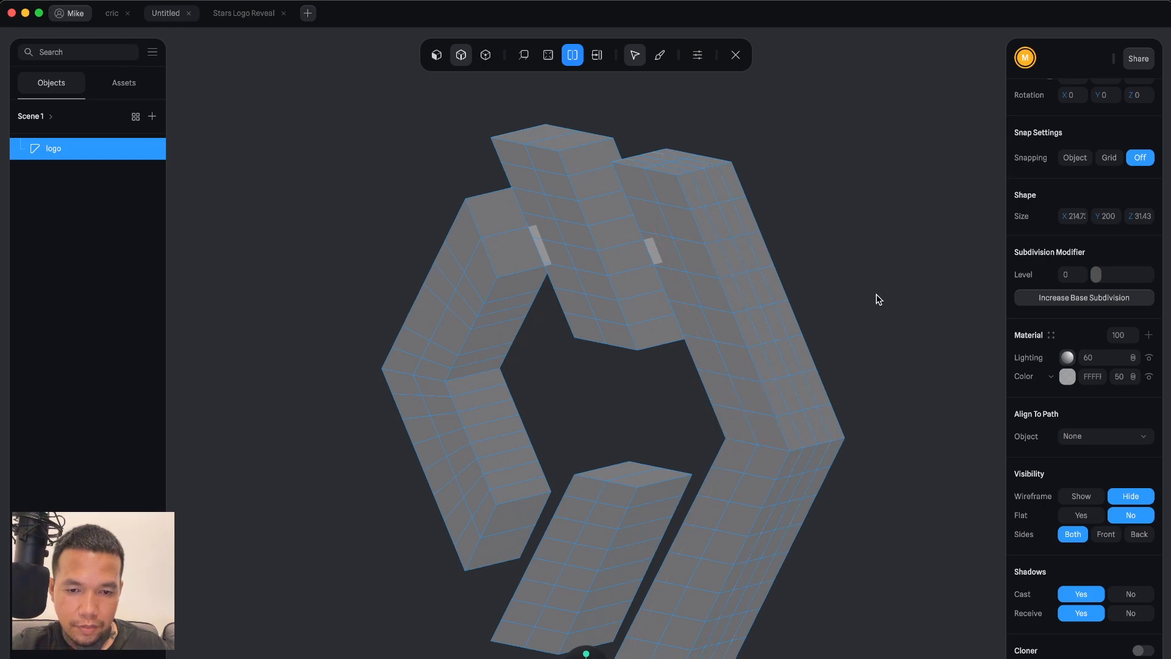
Add loop cuts through the thickness of the lower bar's side faces.
{"action": "left_click", "coordinate": [653, 518]}
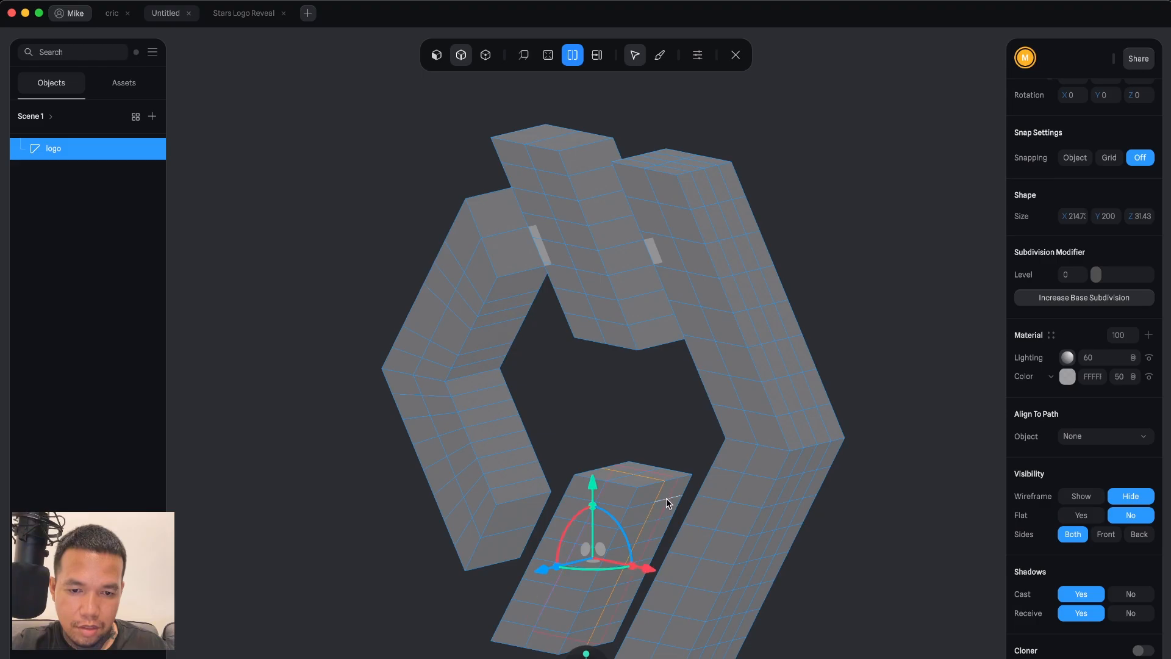
{"action": "left_click", "coordinate": [671, 490]}
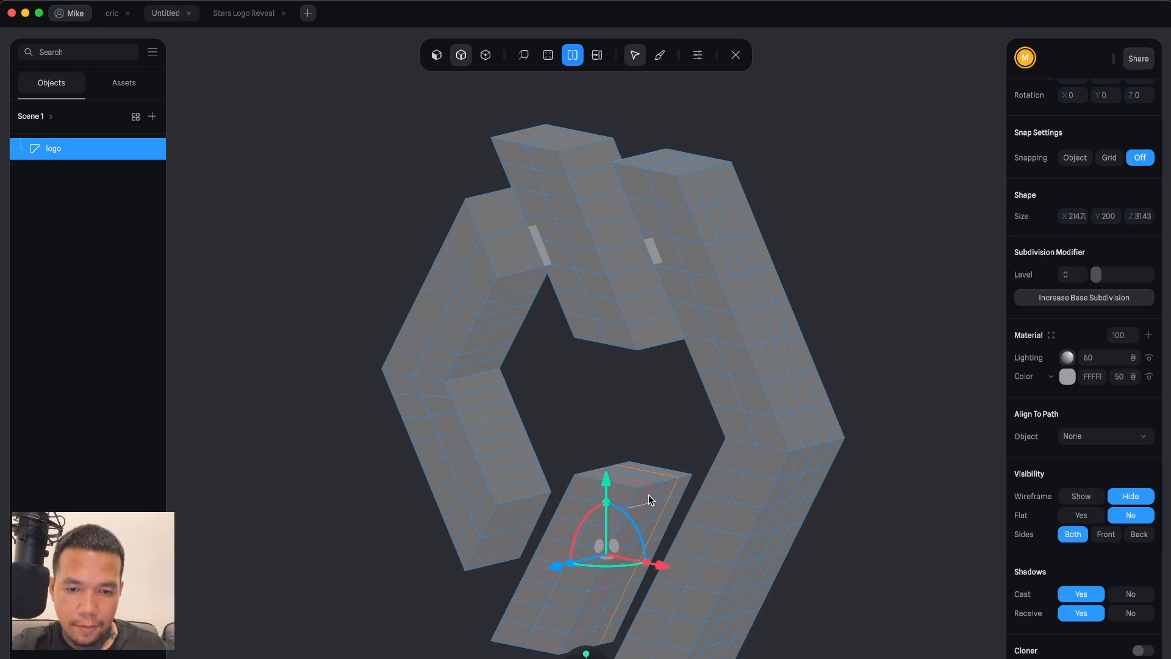
{"action": "left_click", "coordinate": [649, 495]}
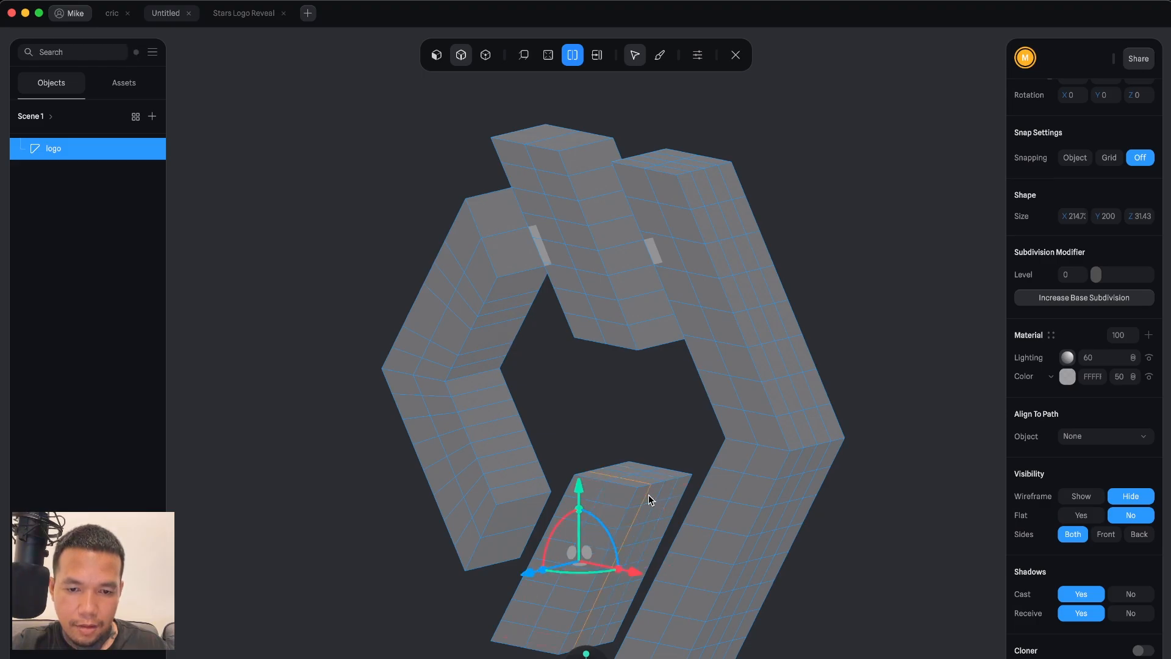
Add loop cuts through the thickness of the upper bar's side faces.
{"action": "left_click", "coordinate": [637, 284]}
{"action": "left_click", "coordinate": [577, 162]}
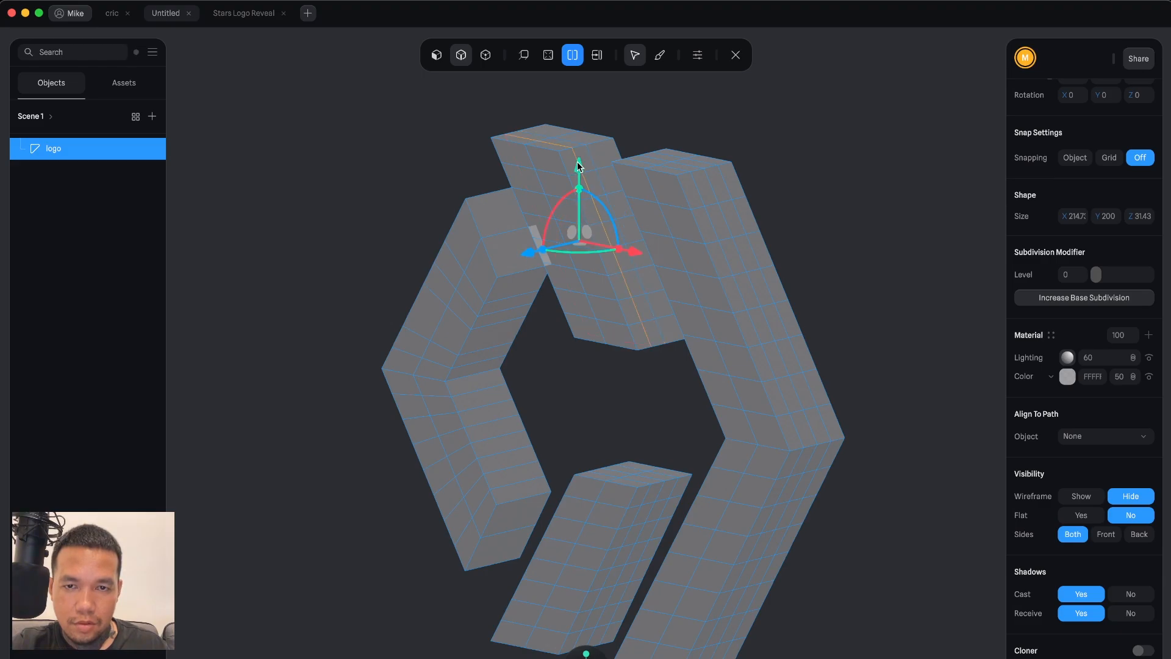
{"action": "left_click", "coordinate": [605, 145]}
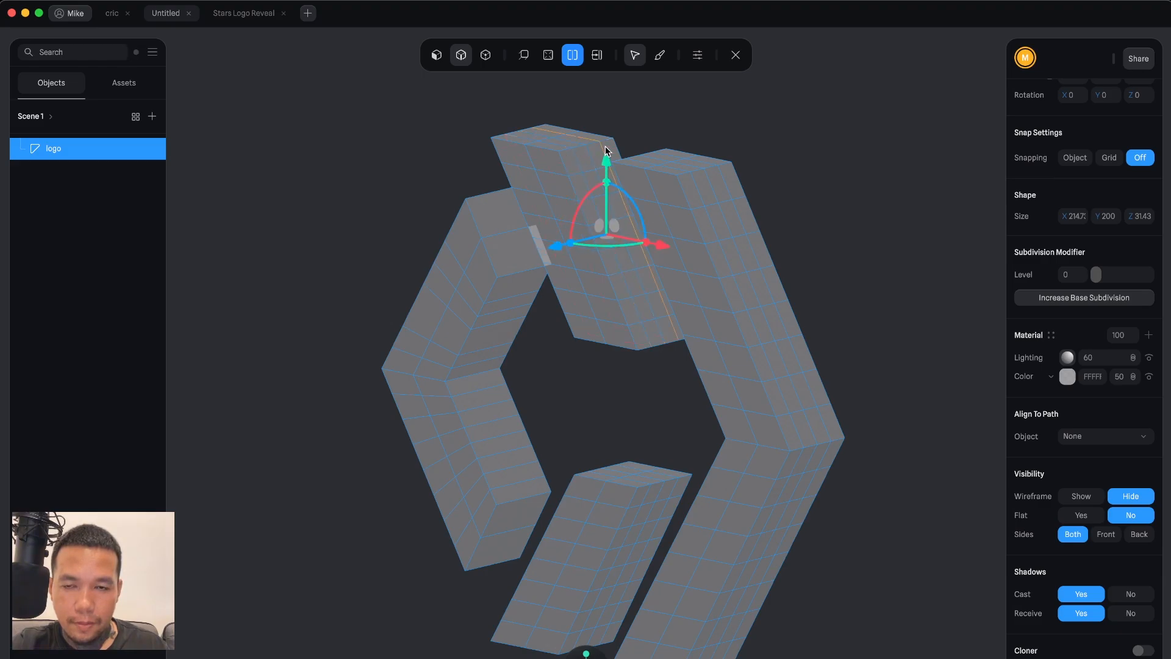
Add loop cuts through the thickness along the left chevron's side faces.
{"action": "left_click", "coordinate": [501, 226]}
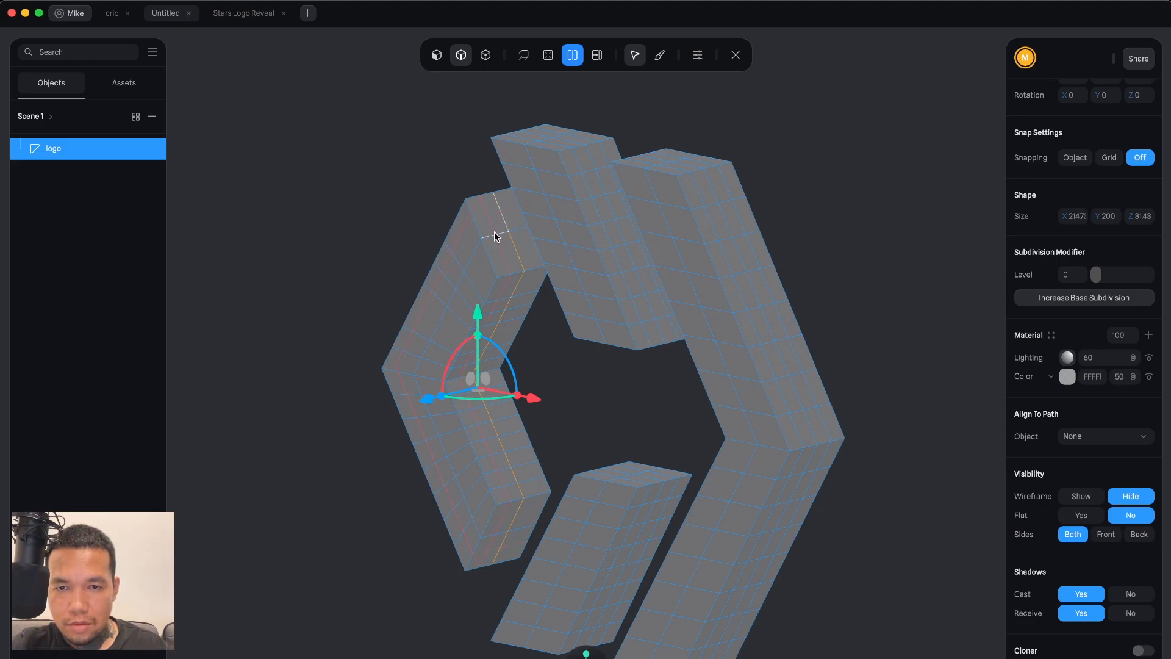
{"action": "left_click", "coordinate": [499, 244]}
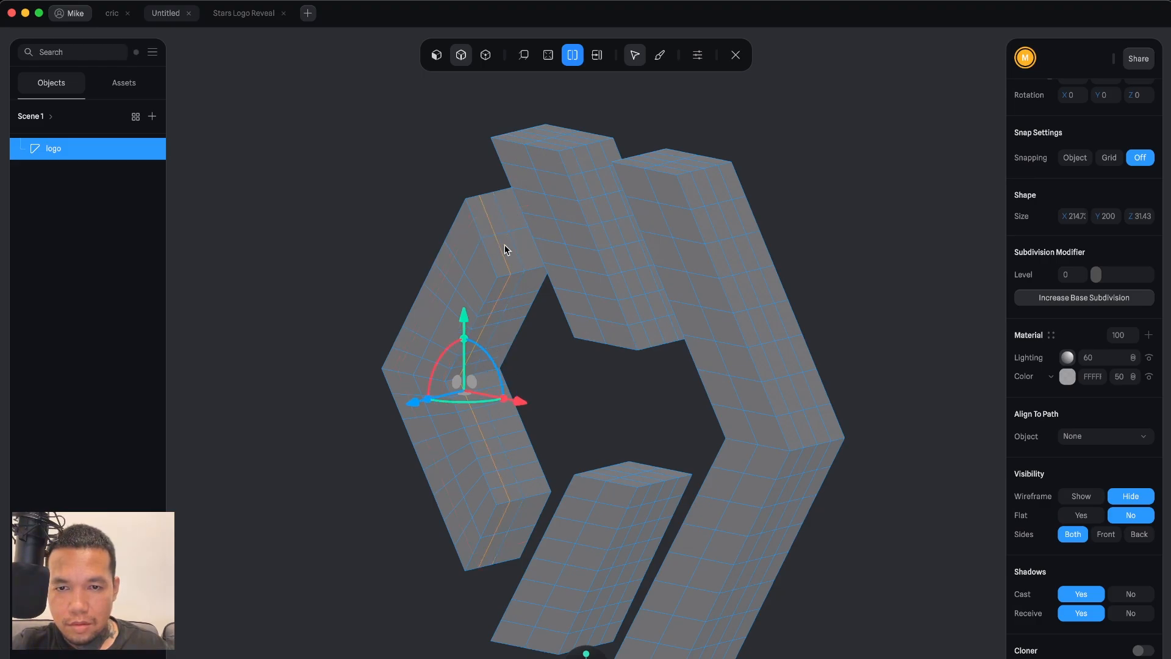
{"action": "left_click", "coordinate": [533, 258]}
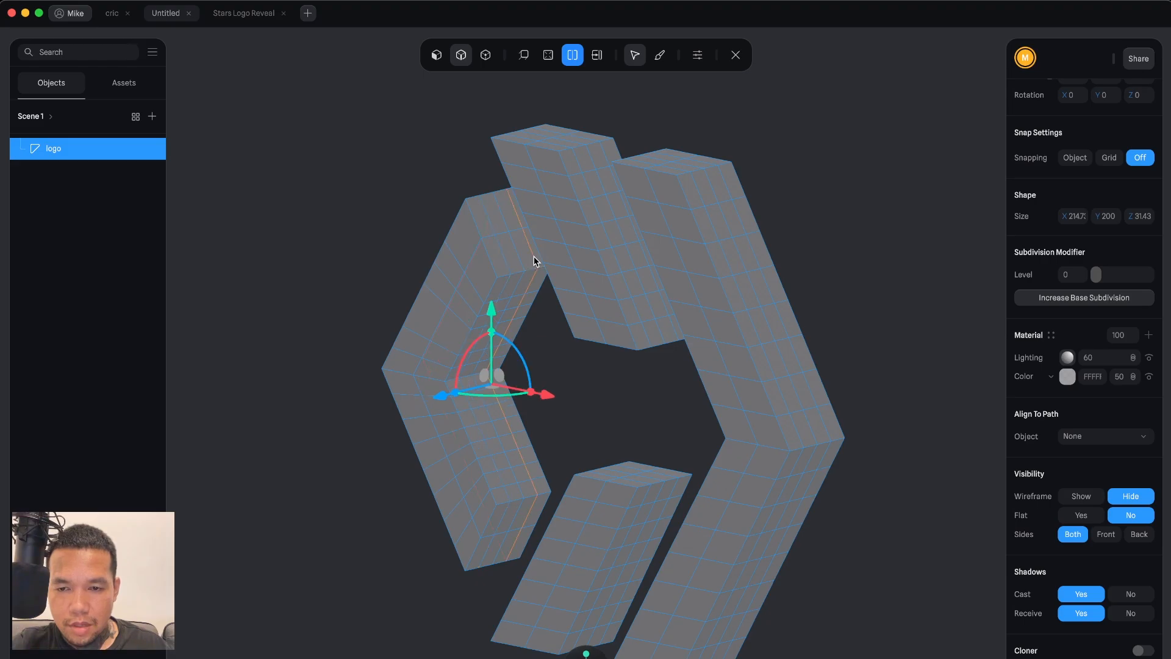
{"action": "left_click", "coordinate": [430, 304]}
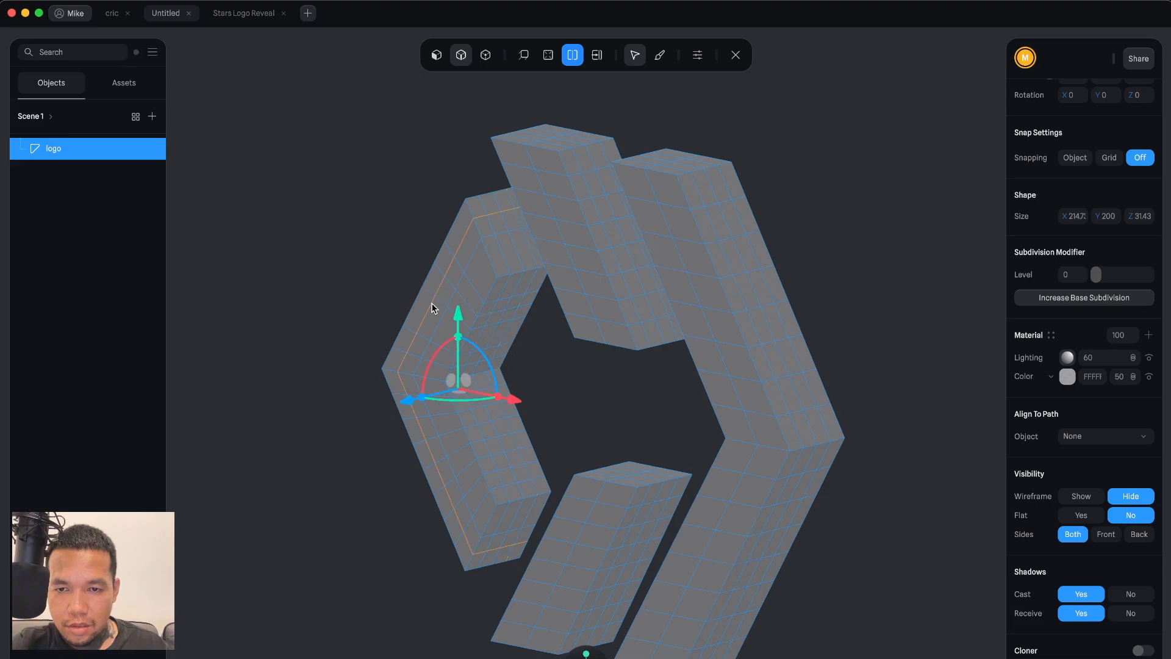
{"action": "left_click", "coordinate": [451, 331]}
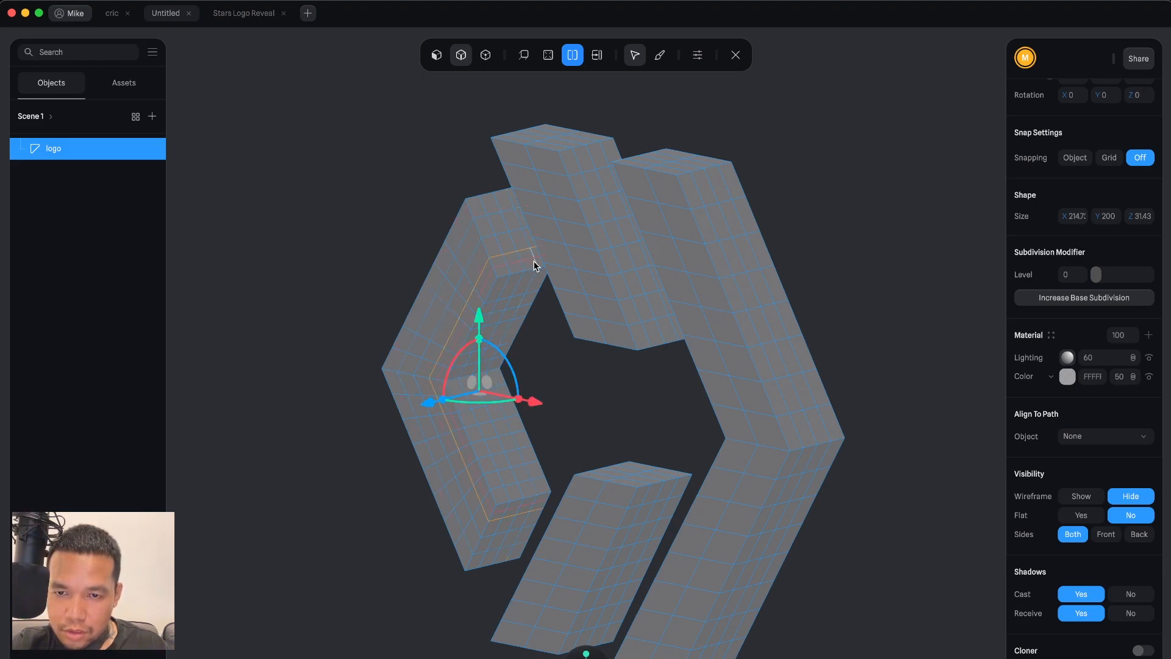
{"action": "left_click", "coordinate": [476, 252]}
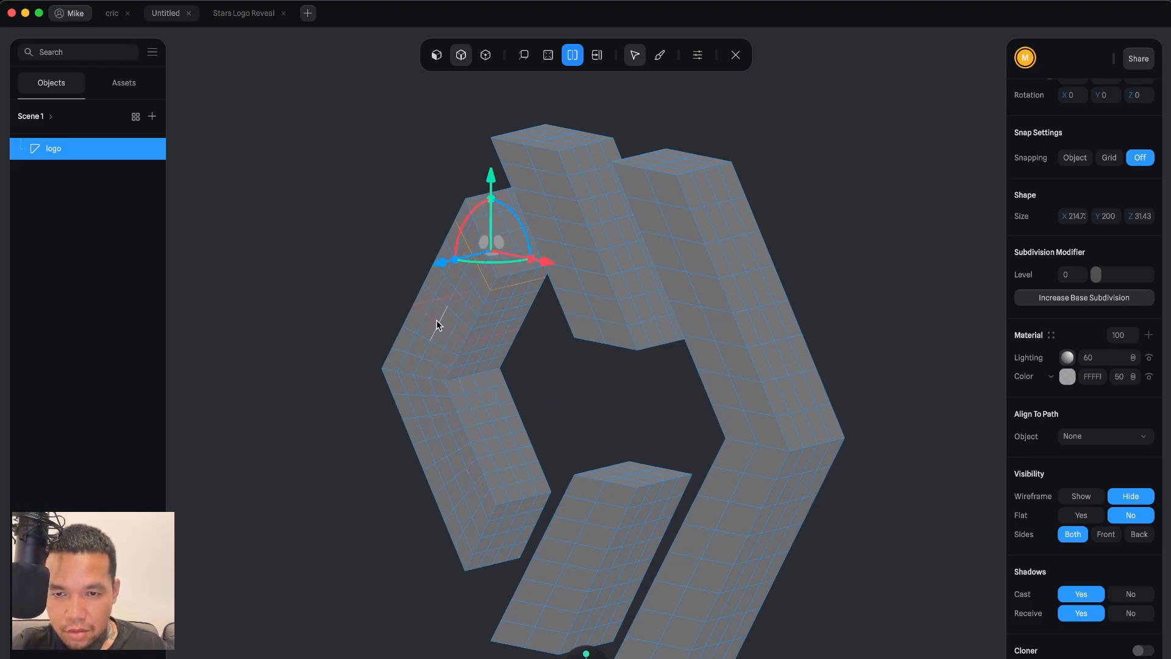
{"action": "left_click", "coordinate": [591, 396]}
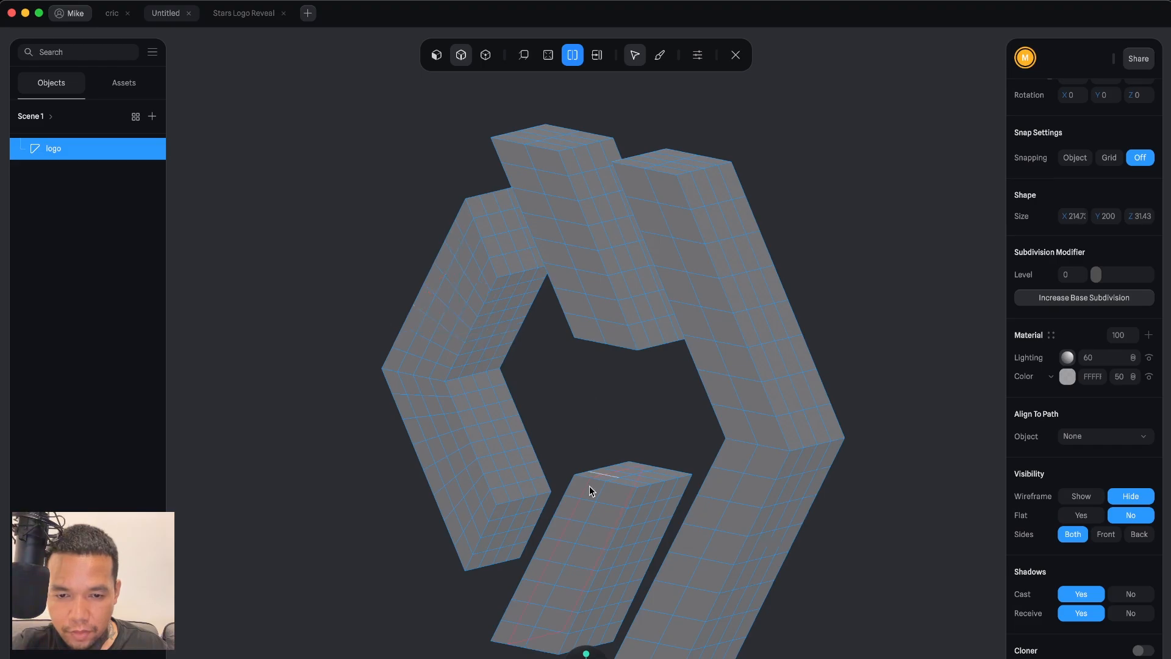
Add further thickness loop cuts on the lower bar and along the right chevron's inner face.
{"action": "left_click", "coordinate": [577, 507]}
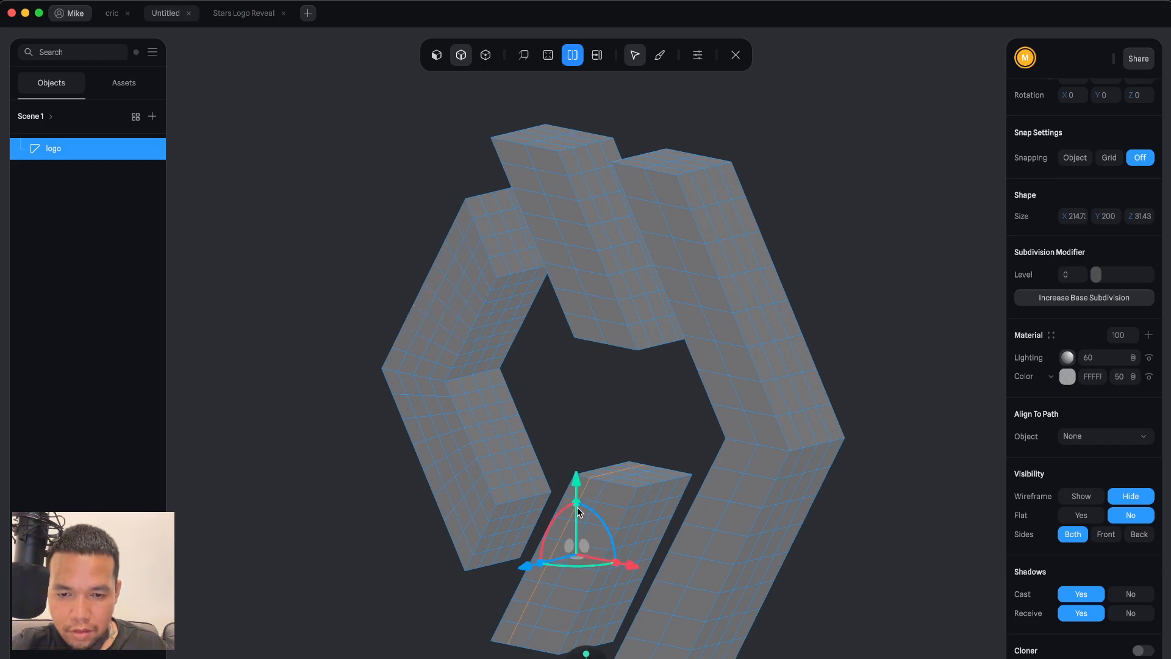
{"action": "left_click", "coordinate": [722, 489]}
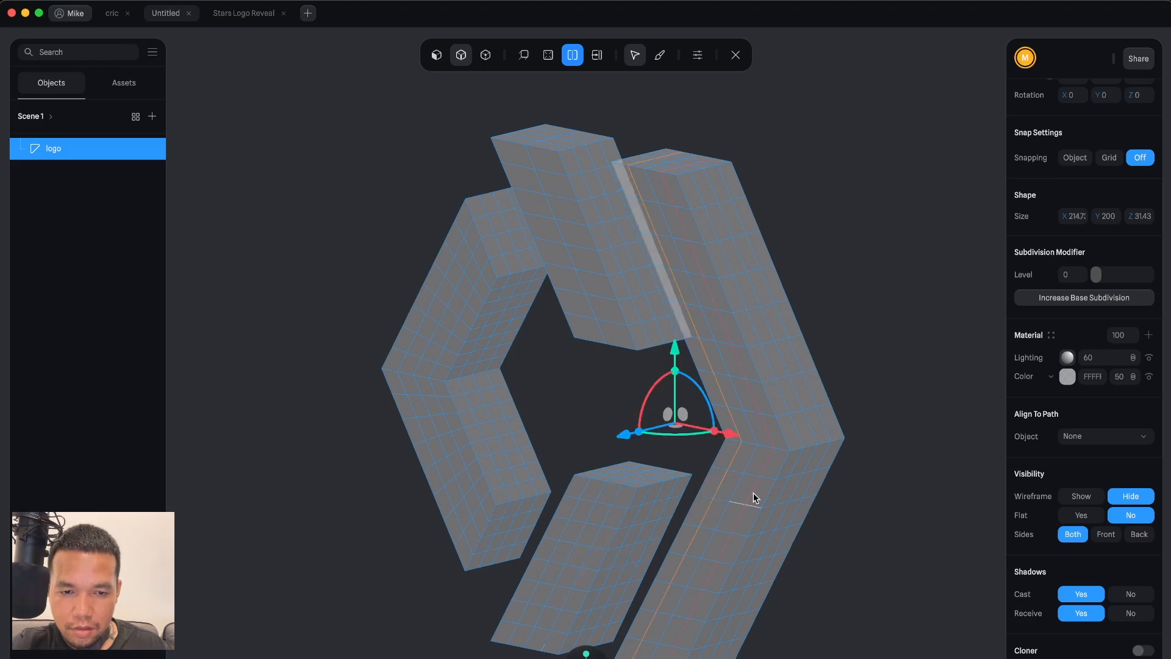
{"action": "left_click", "coordinate": [870, 363]}
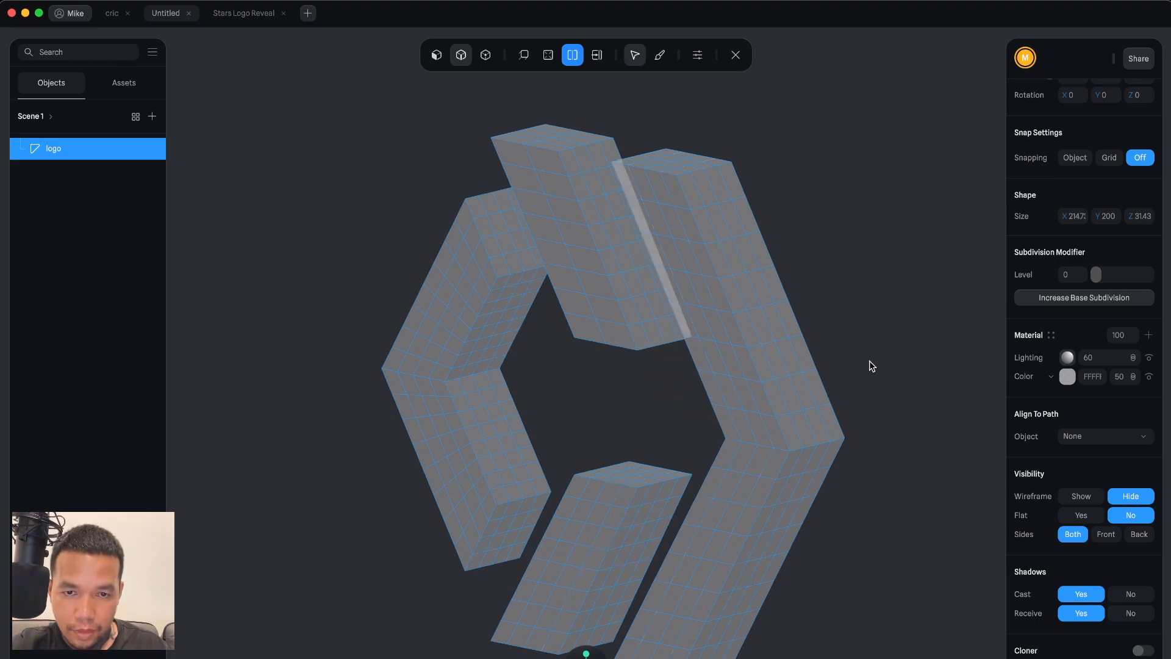
Add a series of crosswise loop cuts down the right chevron's inner side face.
{"action": "left_click", "coordinate": [743, 251]}
{"action": "left_click", "coordinate": [738, 215]}
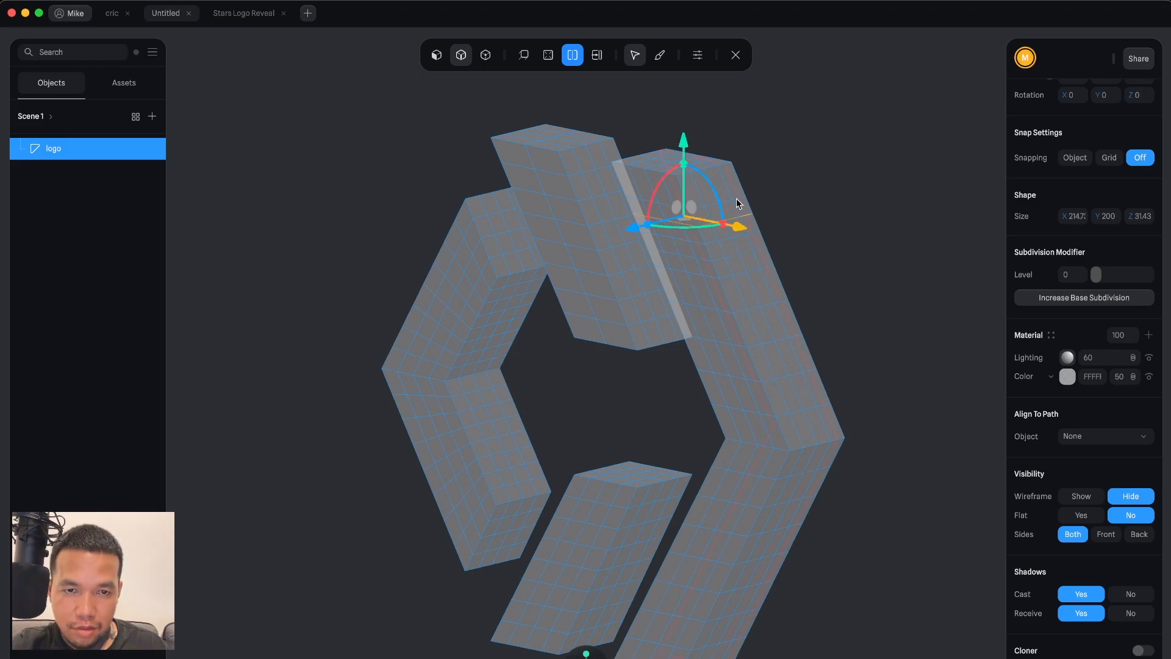
{"action": "left_click", "coordinate": [730, 185]}
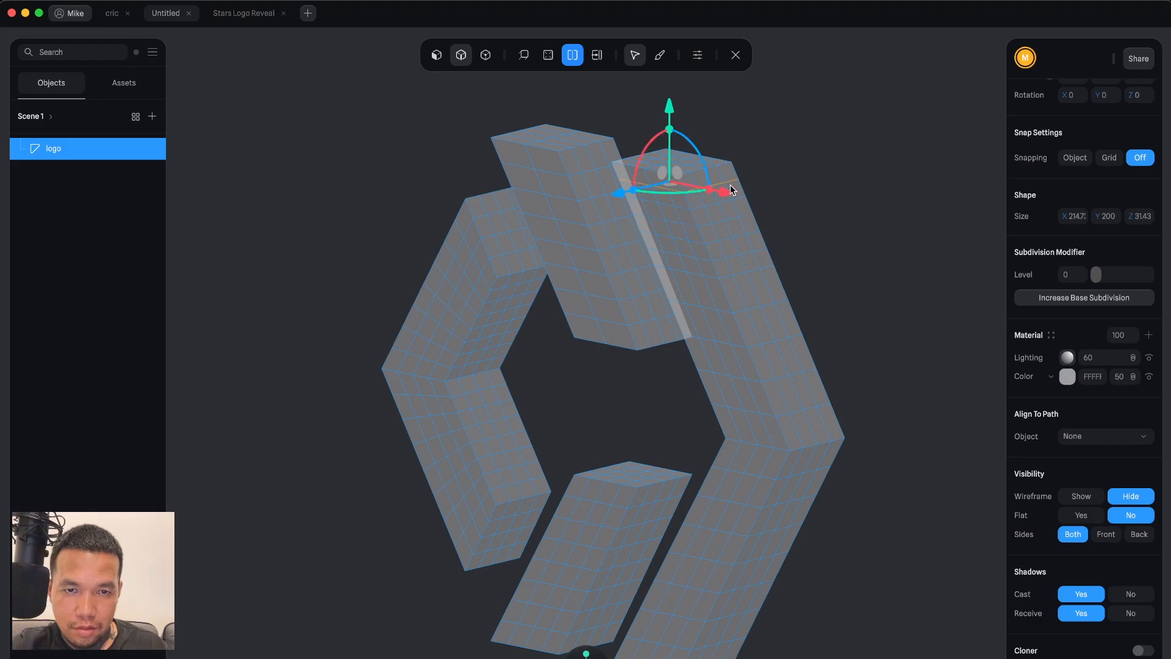
{"action": "left_click", "coordinate": [763, 296]}
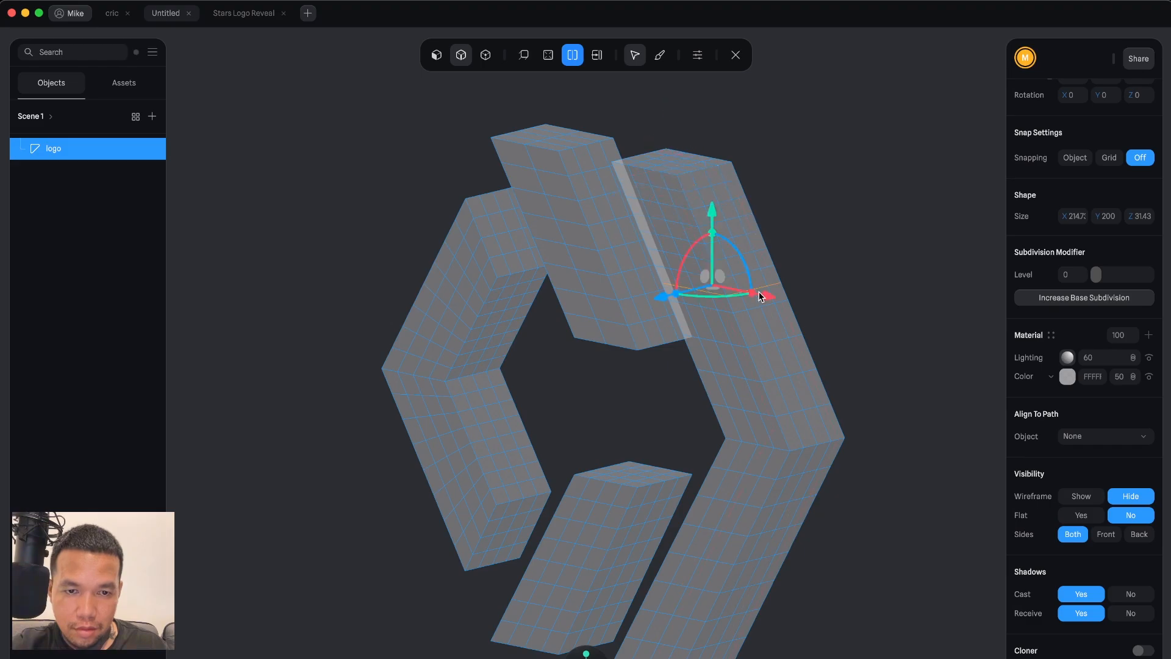
{"action": "left_click", "coordinate": [785, 365]}
{"action": "left_click", "coordinate": [796, 406]}
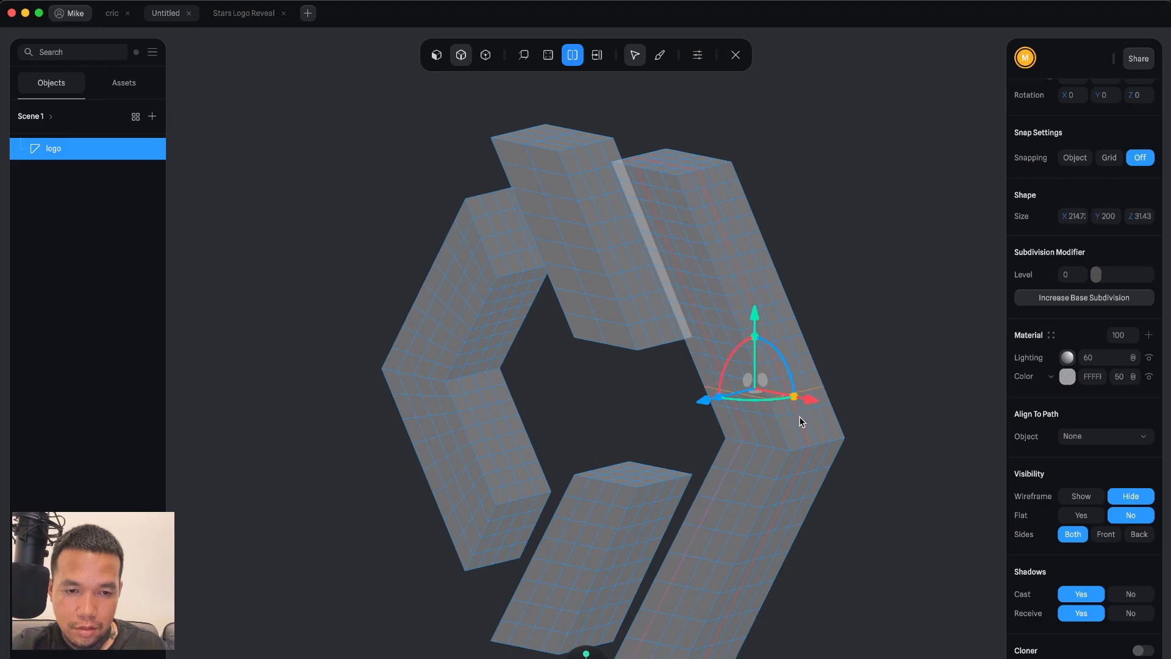
{"action": "left_click", "coordinate": [801, 422]}
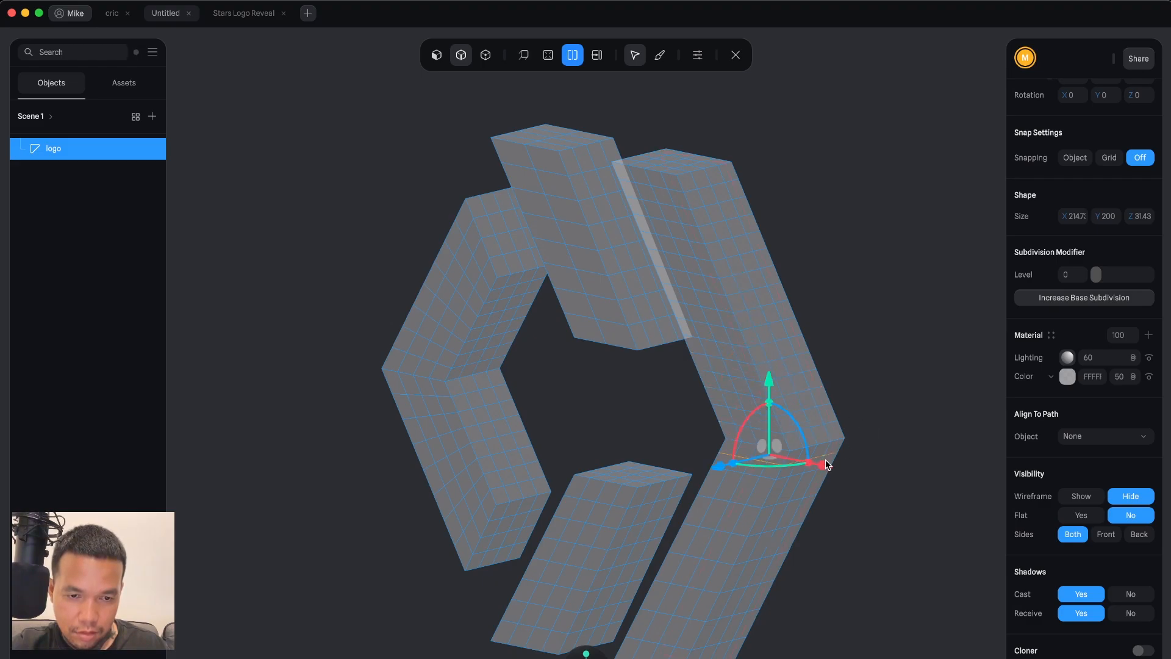
{"action": "left_click", "coordinate": [804, 483]}
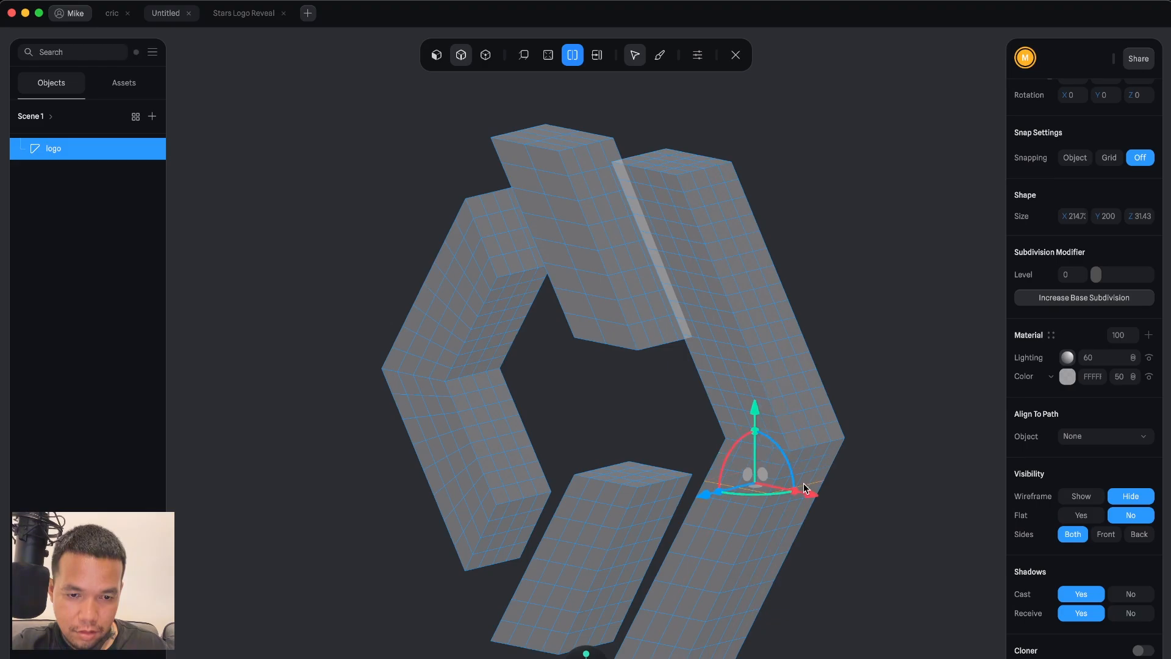
{"action": "left_click", "coordinate": [781, 513]}
{"action": "left_click", "coordinate": [760, 542]}
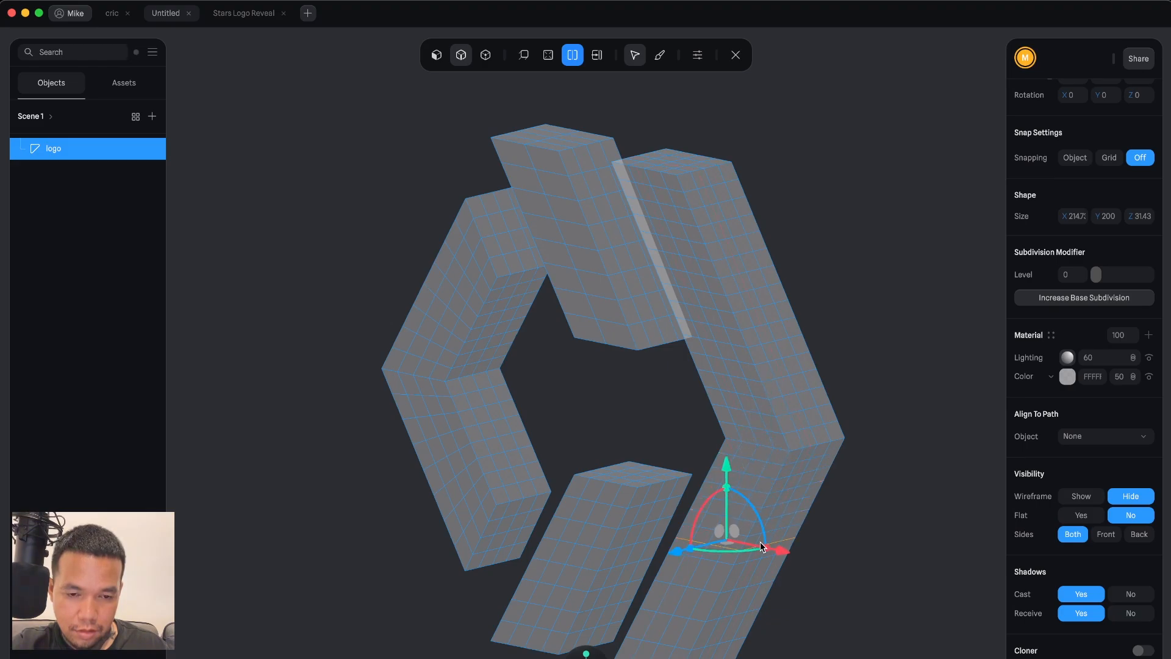
{"action": "left_click", "coordinate": [745, 572]}
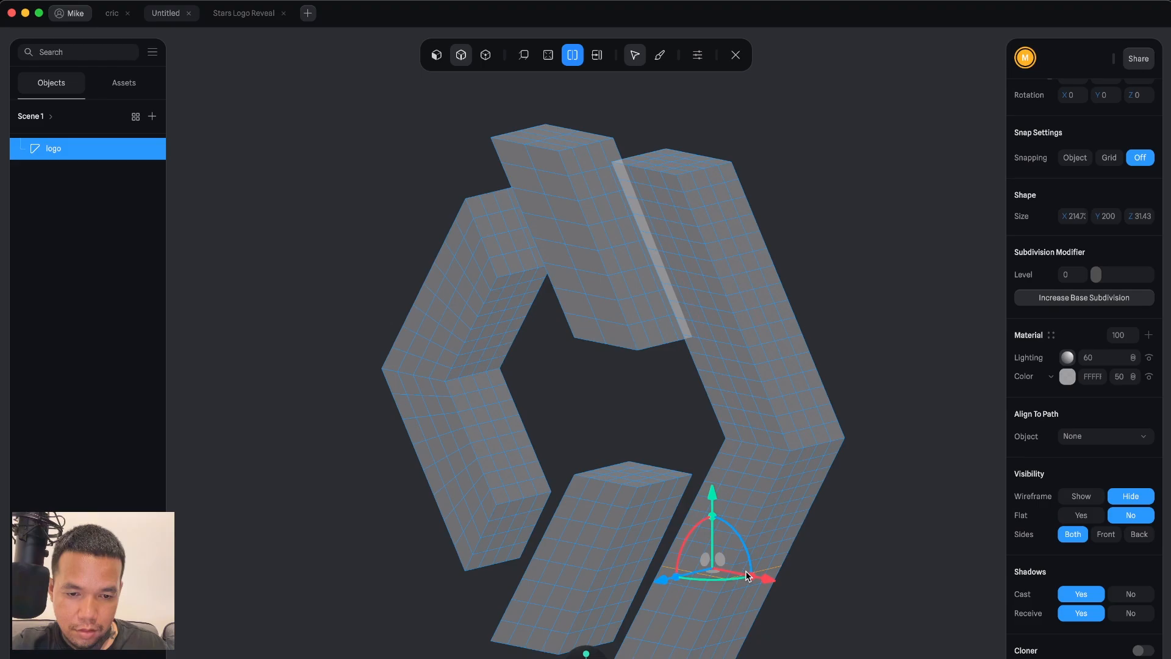
{"action": "left_click", "coordinate": [733, 603]}
{"action": "left_click", "coordinate": [722, 630]}
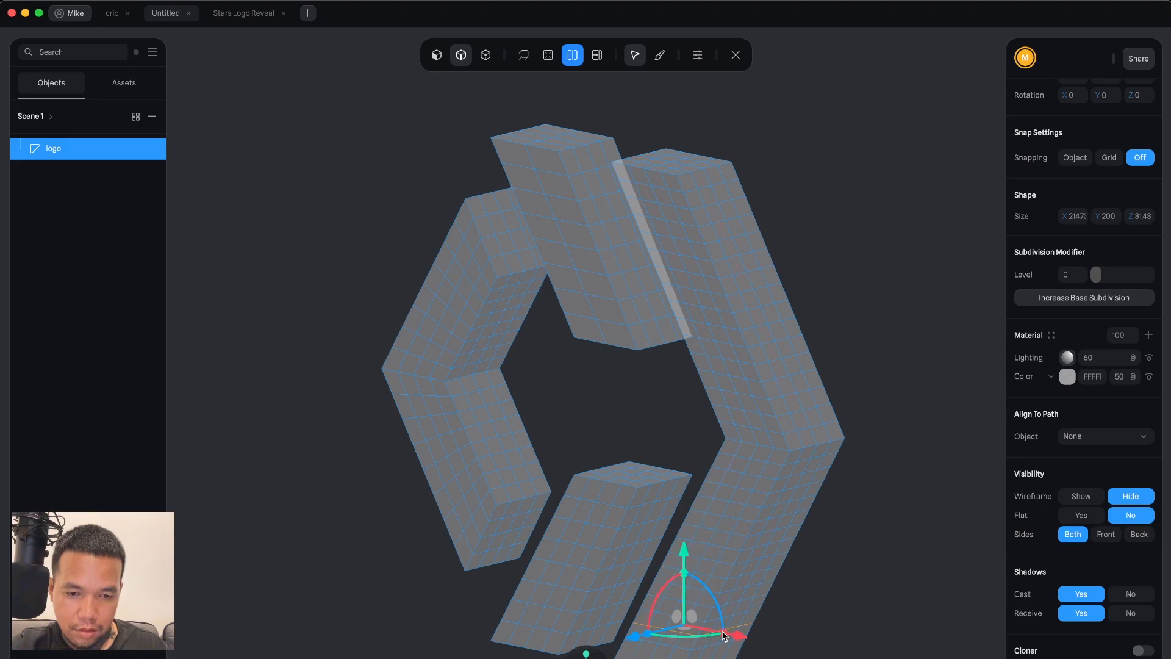
{"action": "left_click", "coordinate": [869, 580]}
Orbit back to the front, add lengthwise loop cuts on the upper bar, and switch to vertex selection mode.
{"action": "left_click_drag", "start_coordinate": [840, 346], "coordinate": [868, 338], "text": "alt"}
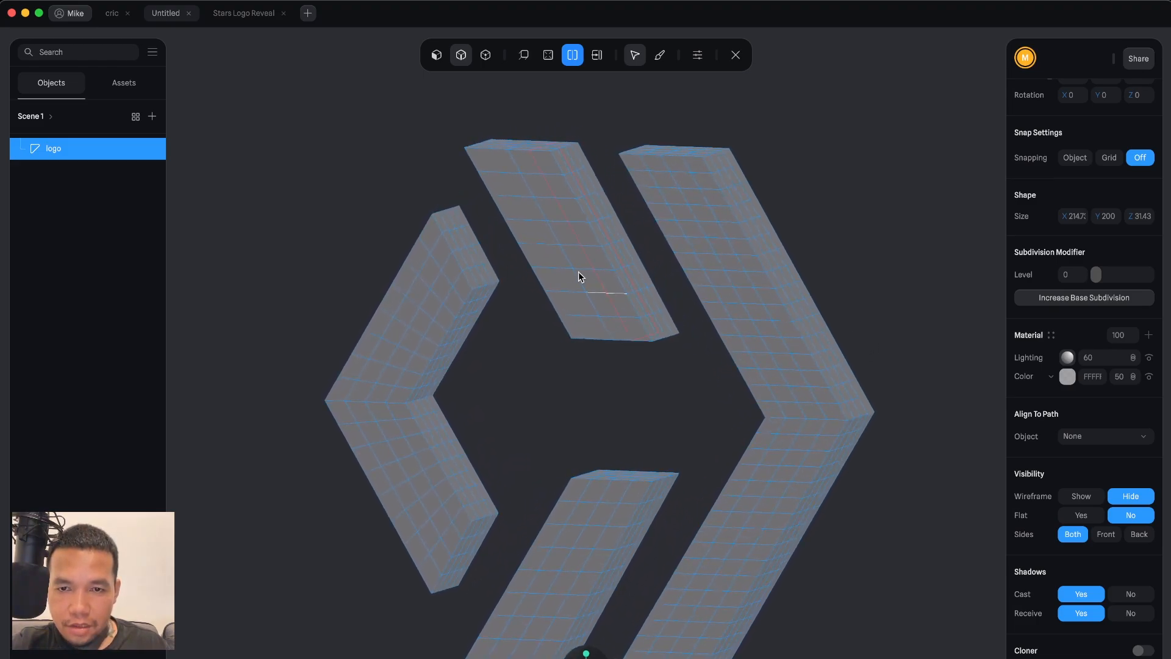
{"action": "left_click", "coordinate": [530, 236]}
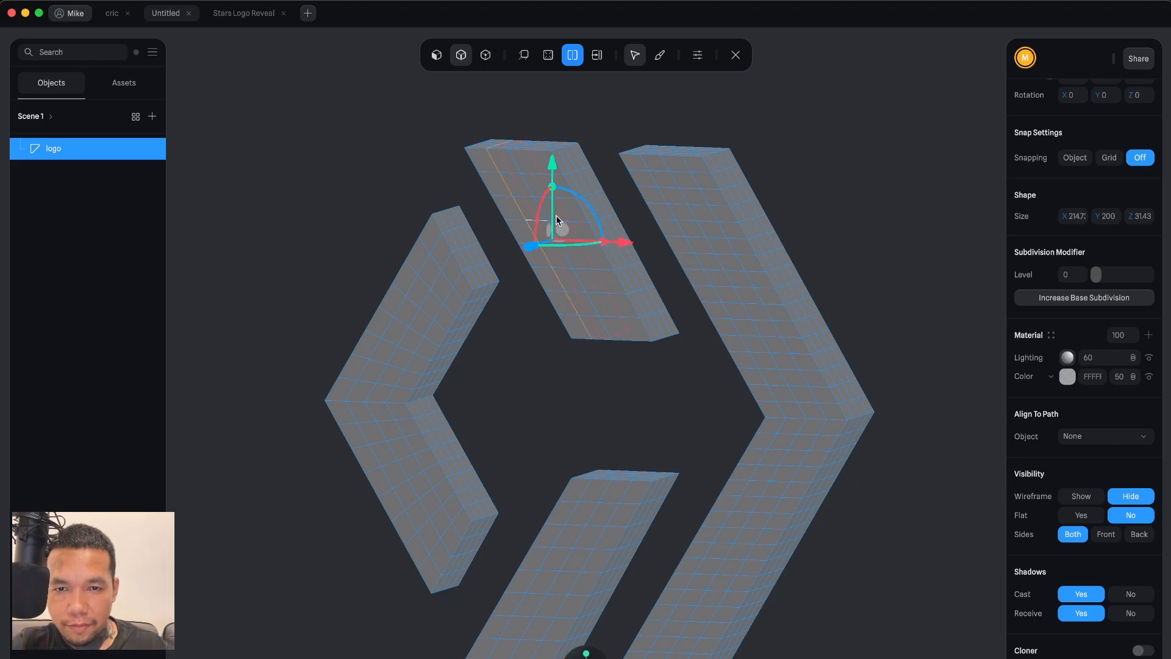
{"action": "left_click", "coordinate": [567, 214]}
{"action": "left_click", "coordinate": [613, 128]}
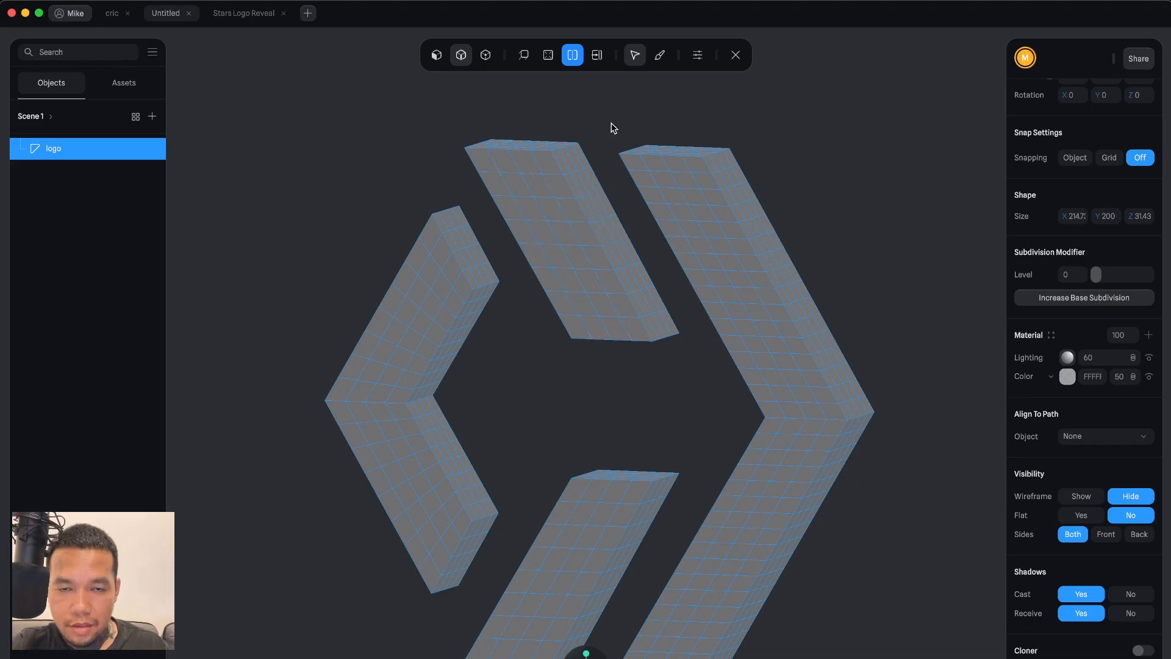
{"action": "left_click", "coordinate": [486, 56]}
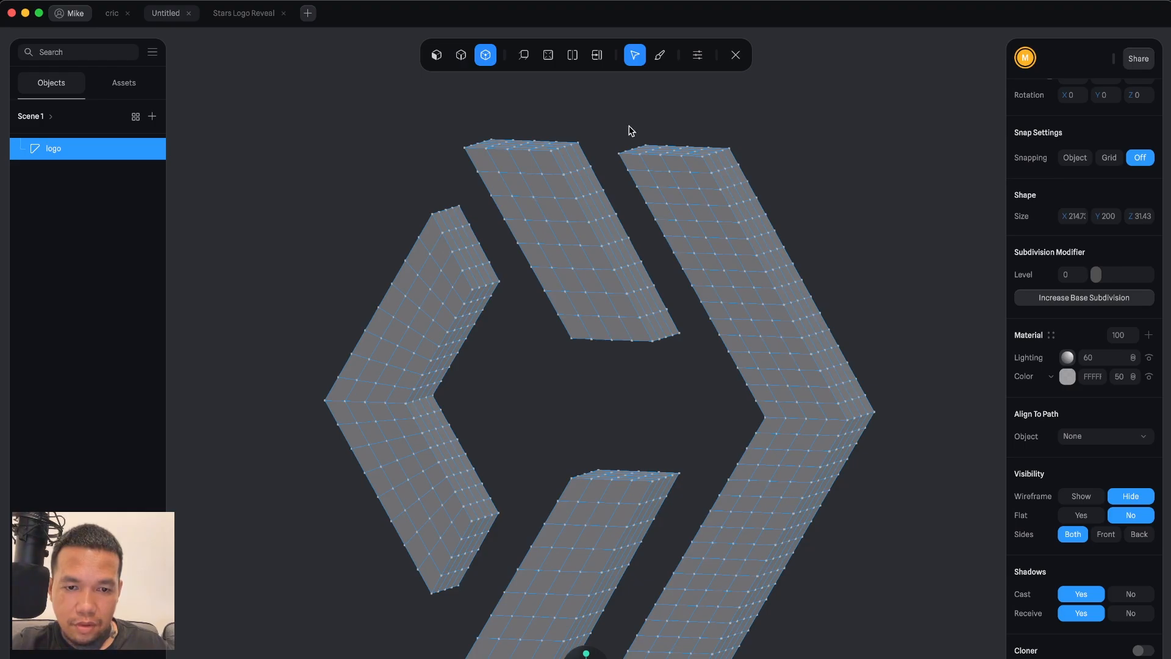
Finish editing the logo mesh and leave mesh edit mode.
{"action": "mouse_move", "coordinate": [631, 130]}
{"action": "right_mouse_down"}
{"action": "mouse_move", "coordinate": [473, 125]}
{"action": "mouse_move", "coordinate": [623, 143]}
{"action": "mouse_move", "coordinate": [643, 116]}
{"action": "right_mouse_up"}
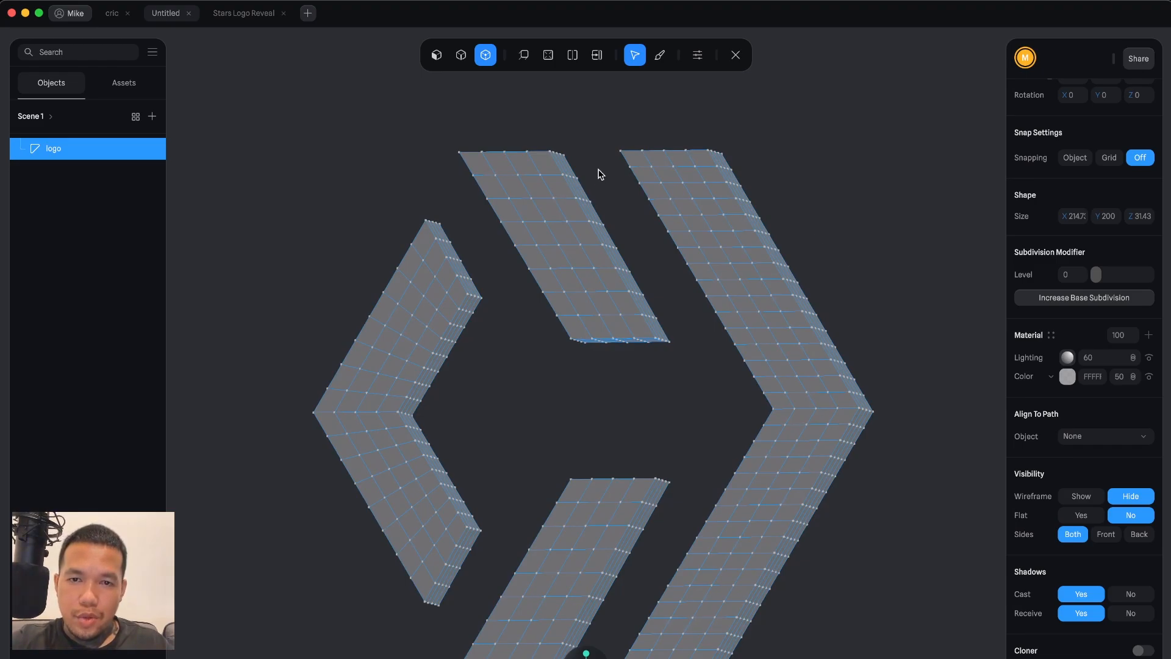
{"action": "key", "text": "Escape"}
{"action": "double_click", "coordinate": [59, 152]}
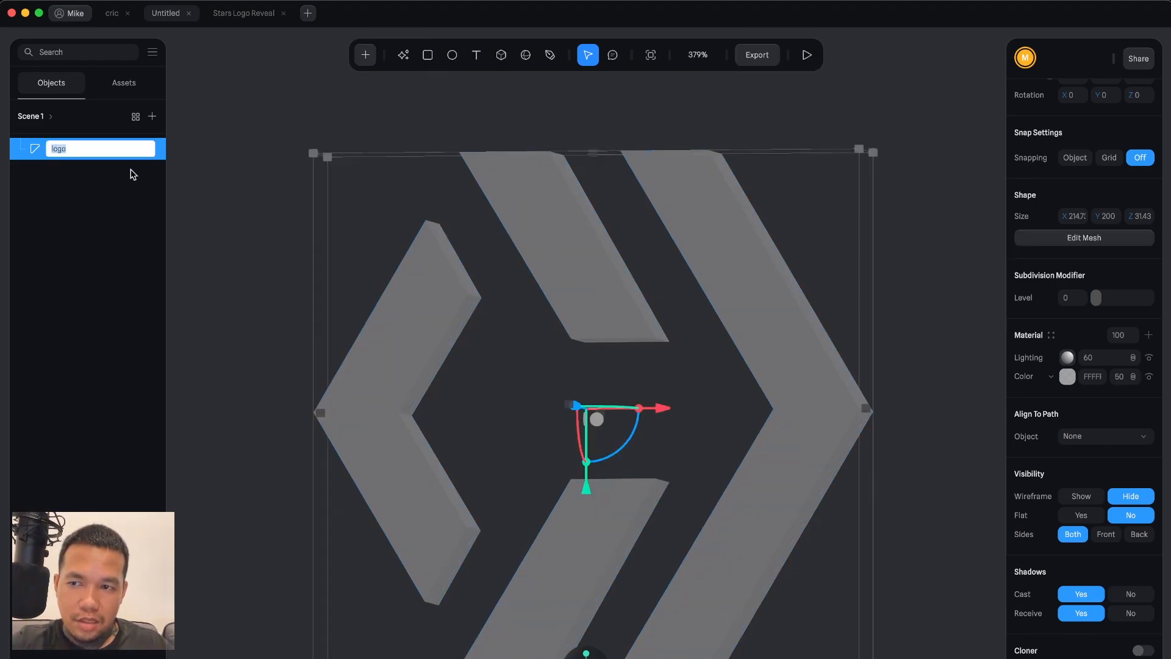
{"action": "key", "text": "Escape"}
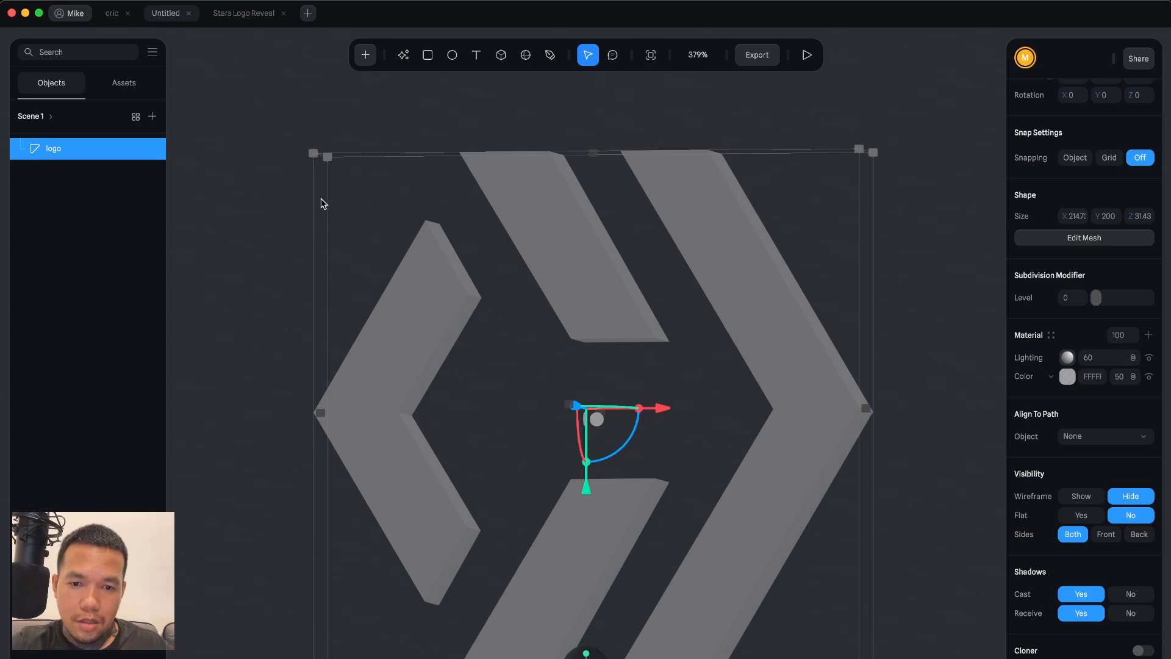
Duplicate the logo object and hide the original copy.
{"action": "key", "text": "super+d"}
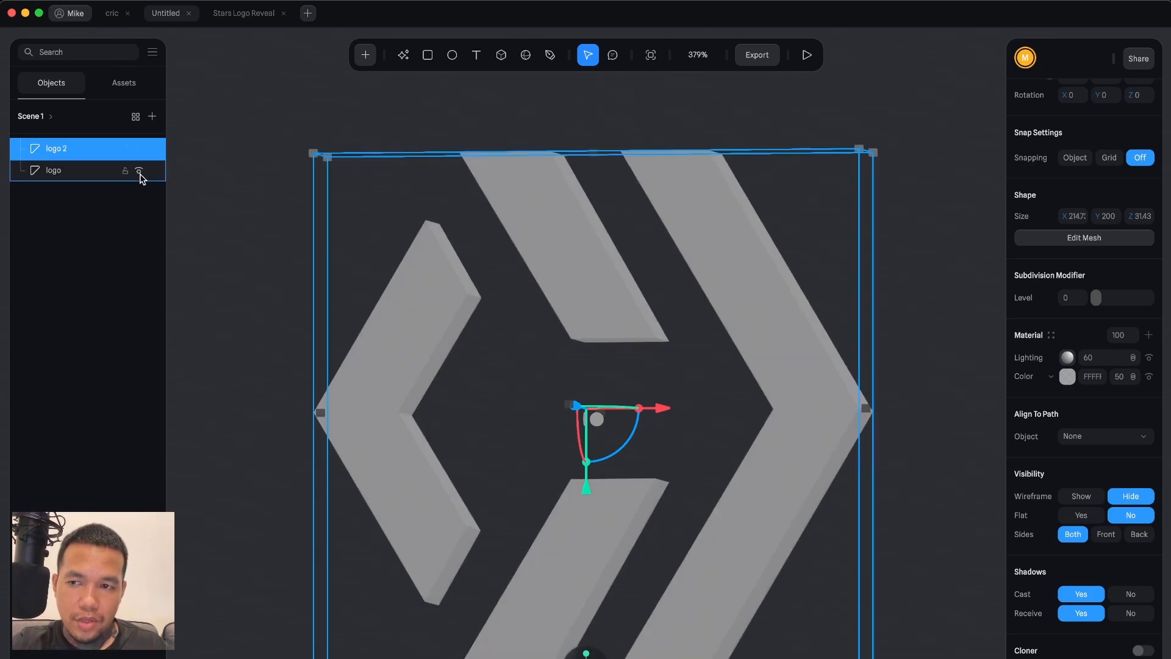
{"action": "left_click", "coordinate": [139, 171]}
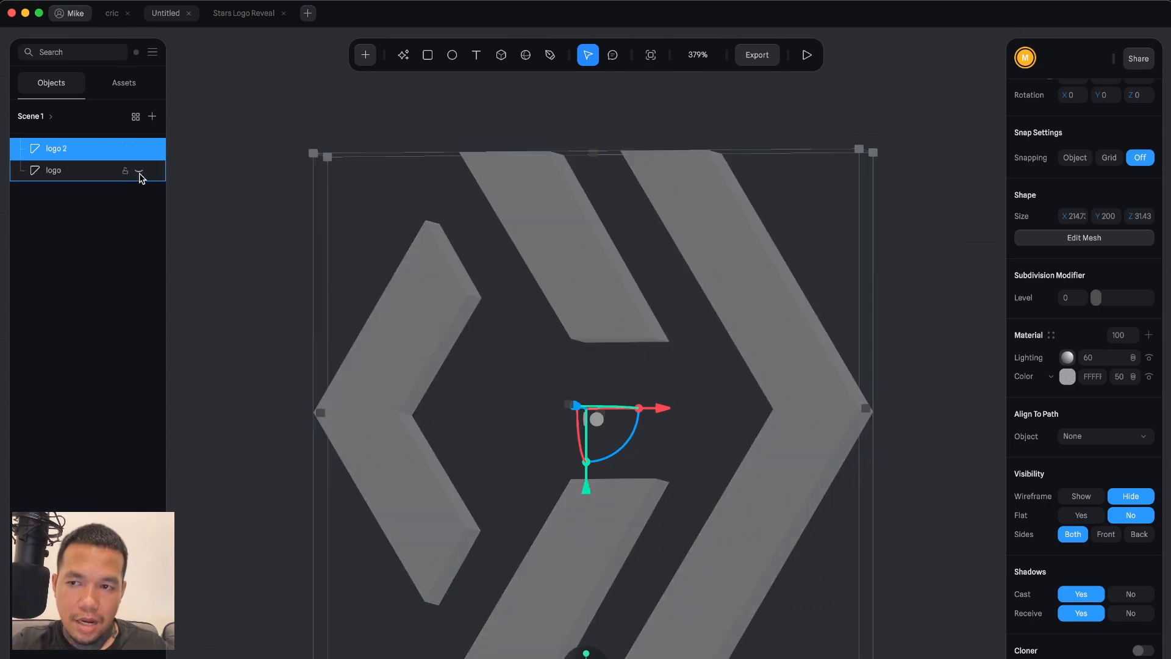
Rename the hidden logo to original and the duplicate to base.
{"action": "double_click", "coordinate": [62, 171]}
{"action": "type", "text": "origina"}
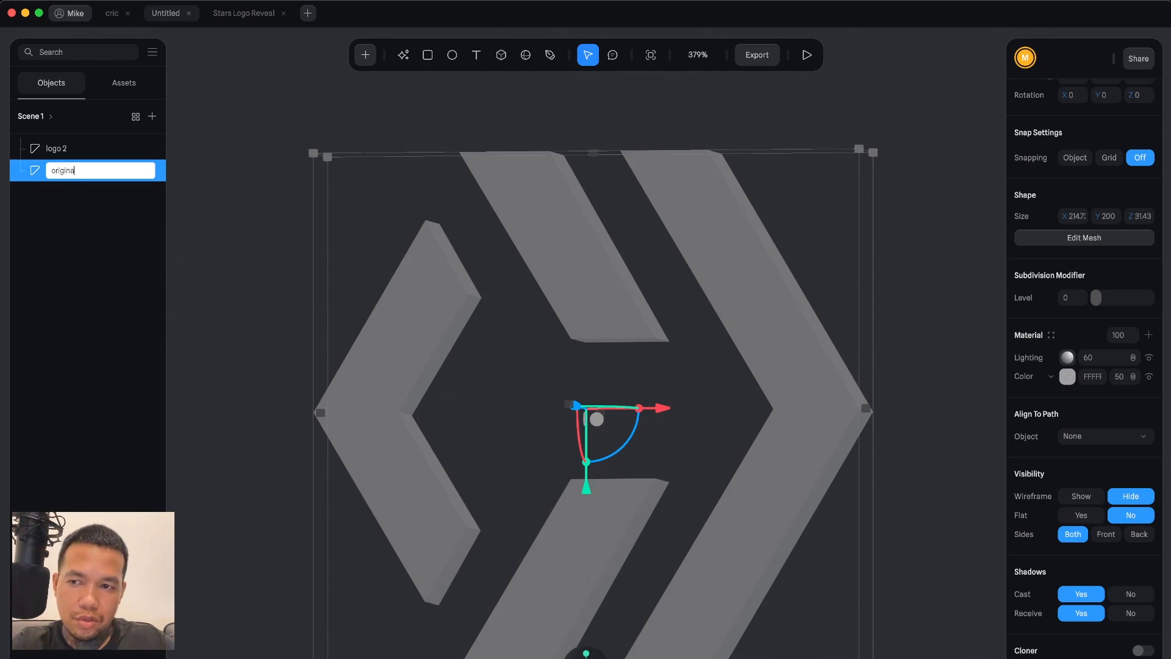
{"action": "type", "text": "l"}
{"action": "key", "text": "Return"}
{"action": "double_click", "coordinate": [54, 146]}
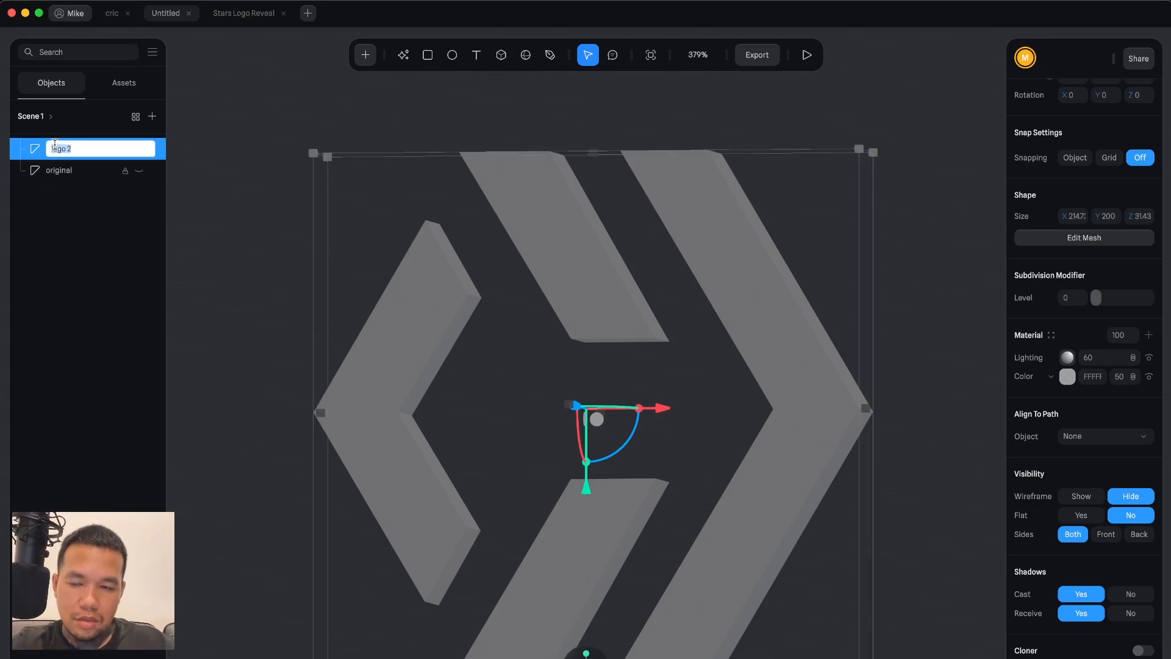
{"action": "key", "text": "BackSpace"}
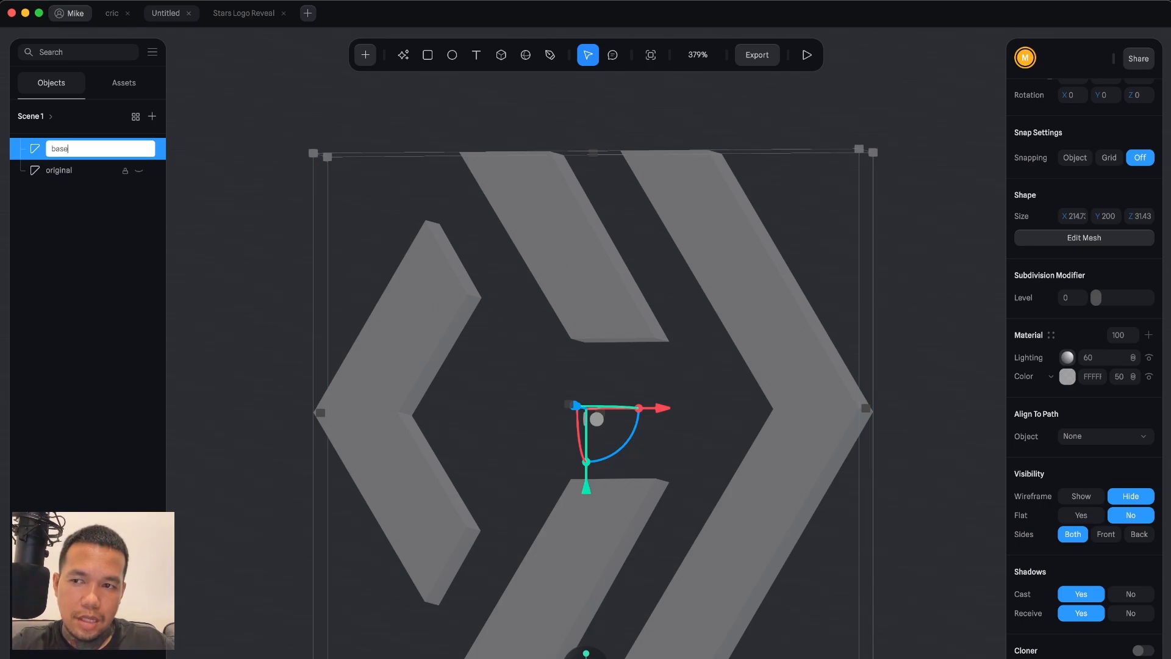
{"action": "key", "text": "Return"}
Add a cube to the scene beside the logo.
{"action": "left_click", "coordinate": [887, 346]}
{"action": "key", "text": "shift+1"}
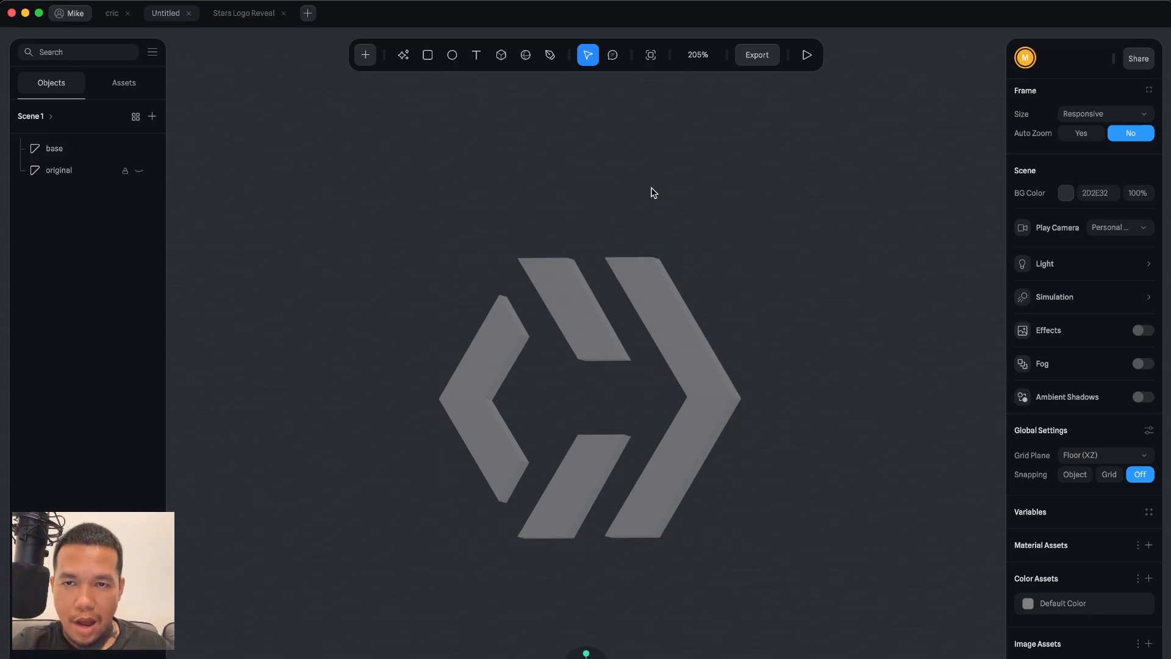
{"action": "left_click", "coordinate": [369, 56]}
{"action": "scroll", "coordinate": [412, 241], "scroll_direction": "down", "scroll_amount": 5}
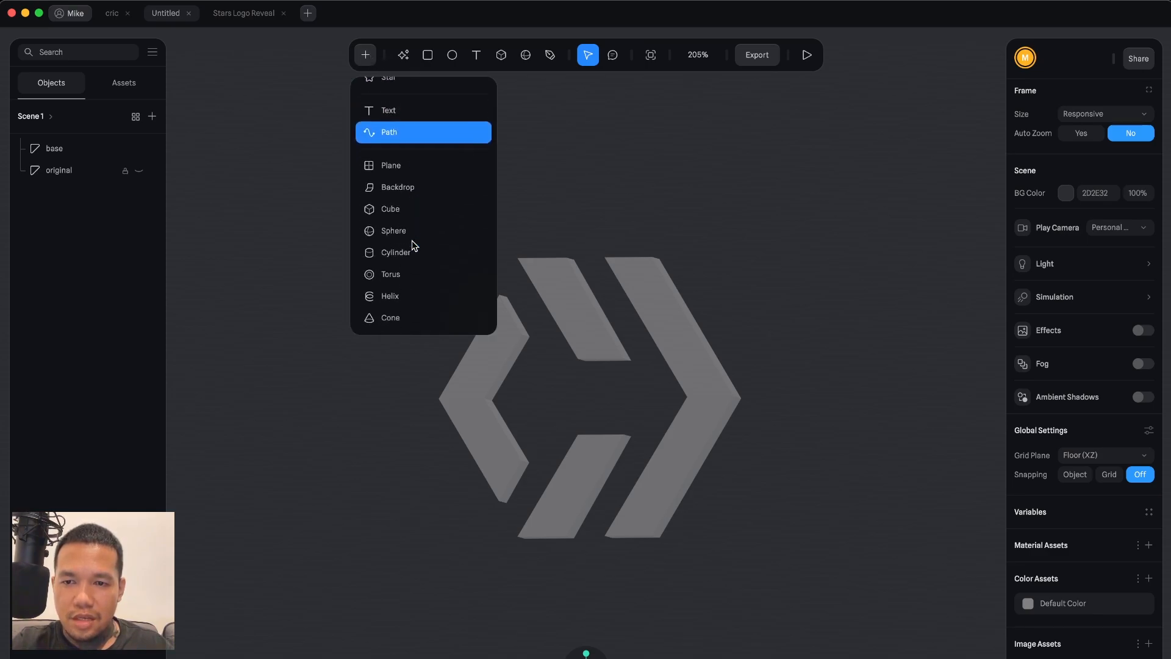
{"action": "scroll", "coordinate": [411, 241], "scroll_direction": "down", "scroll_amount": 4}
{"action": "scroll", "coordinate": [412, 240], "scroll_direction": "up", "scroll_amount": 6}
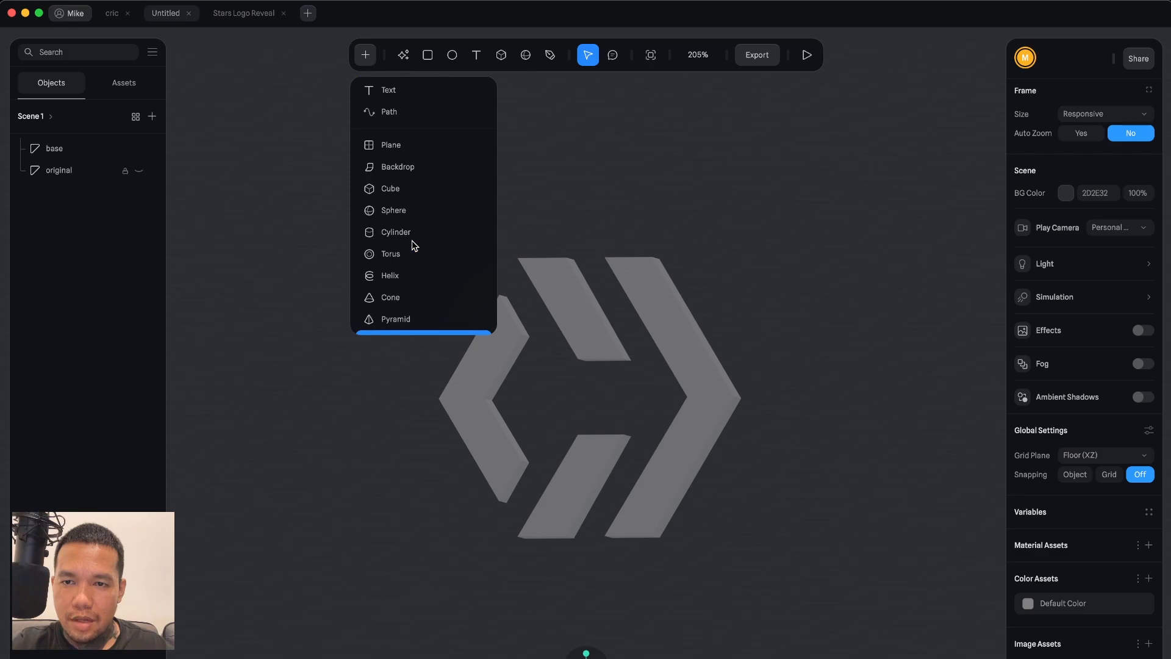
{"action": "left_click", "coordinate": [409, 195]}
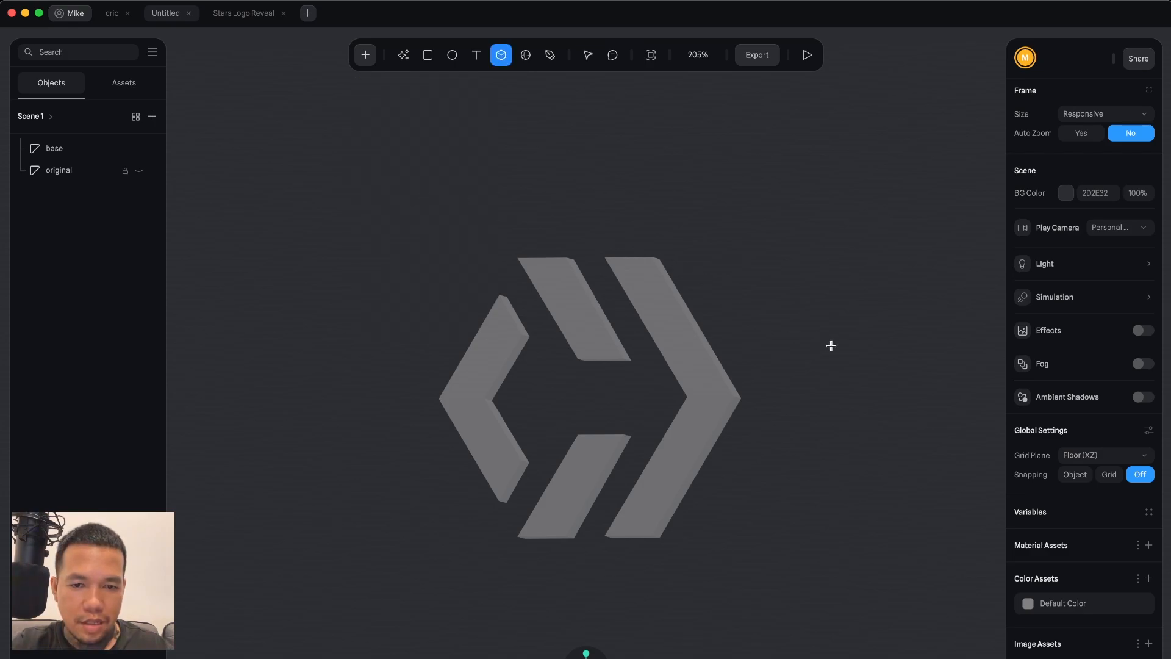
{"action": "left_click", "coordinate": [888, 333]}
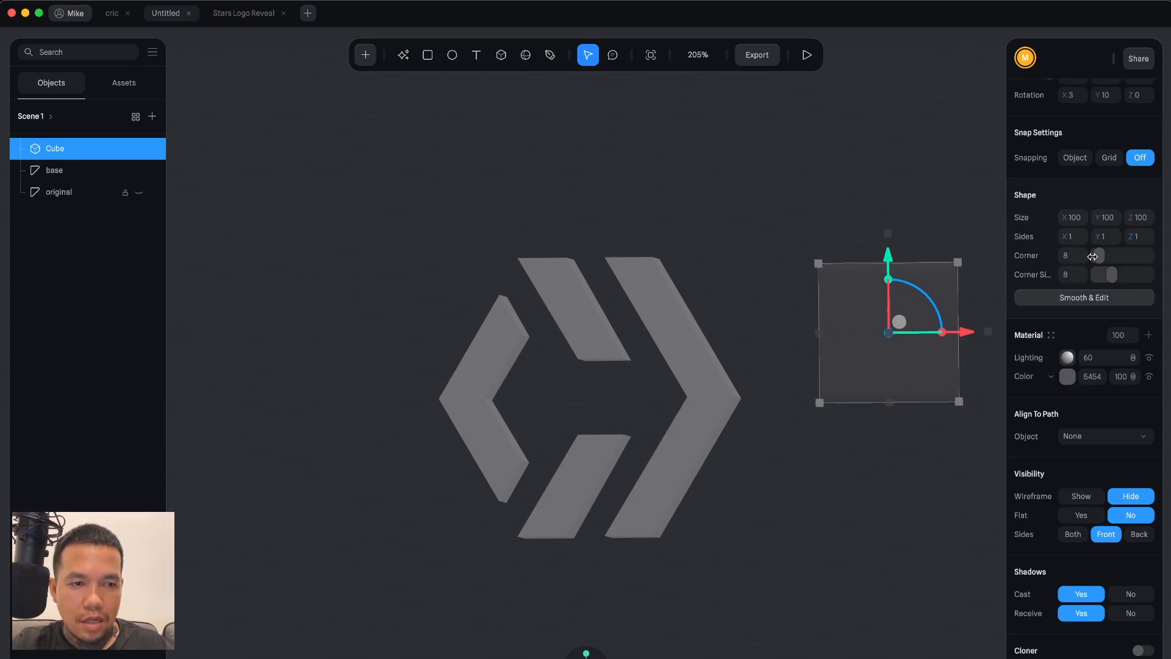
Set the cube's corner rounding to 0.
{"action": "left_click_drag", "start_coordinate": [1099, 257], "coordinate": [1096, 275]}
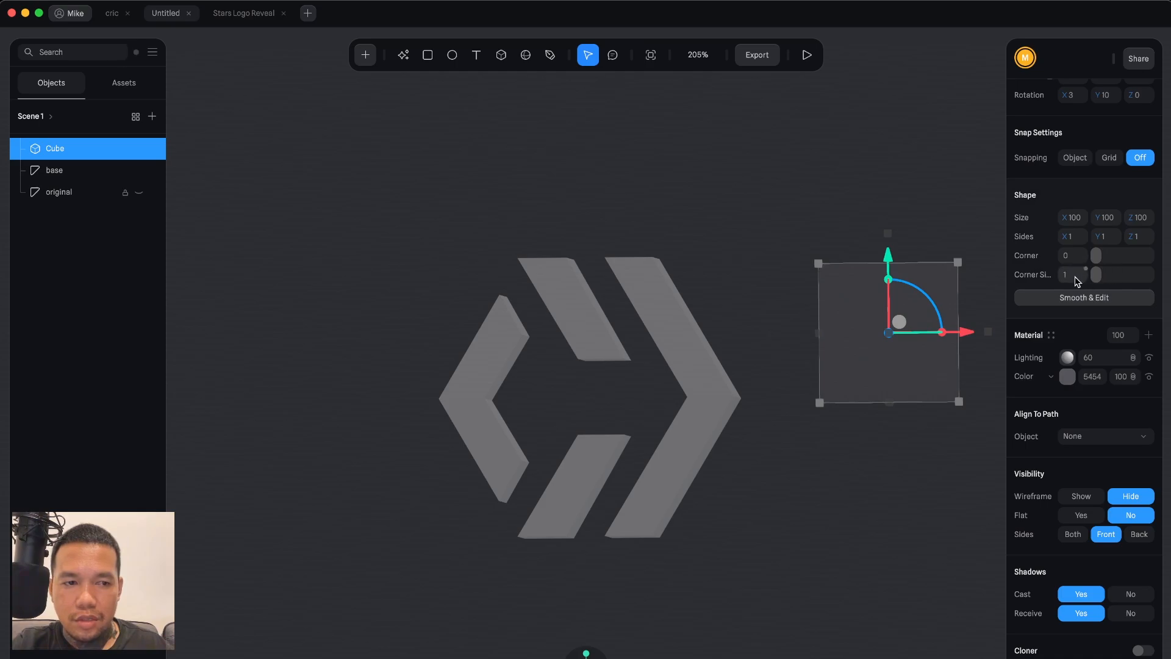
{"action": "left_click", "coordinate": [896, 464]}
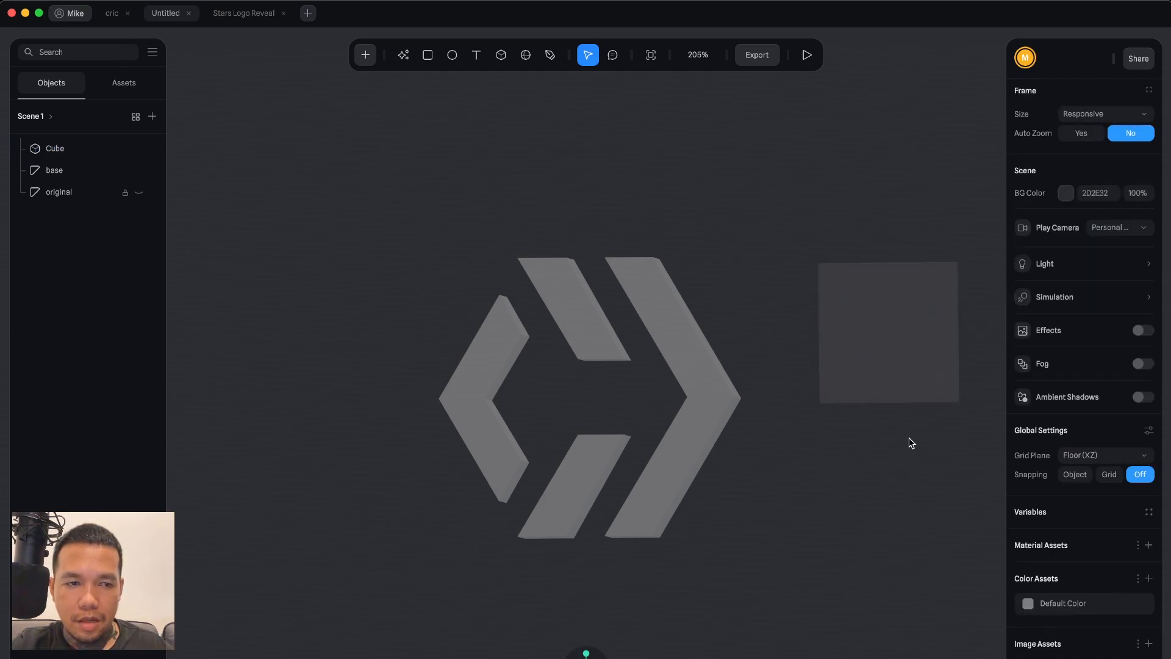
{"action": "left_click", "coordinate": [889, 392]}
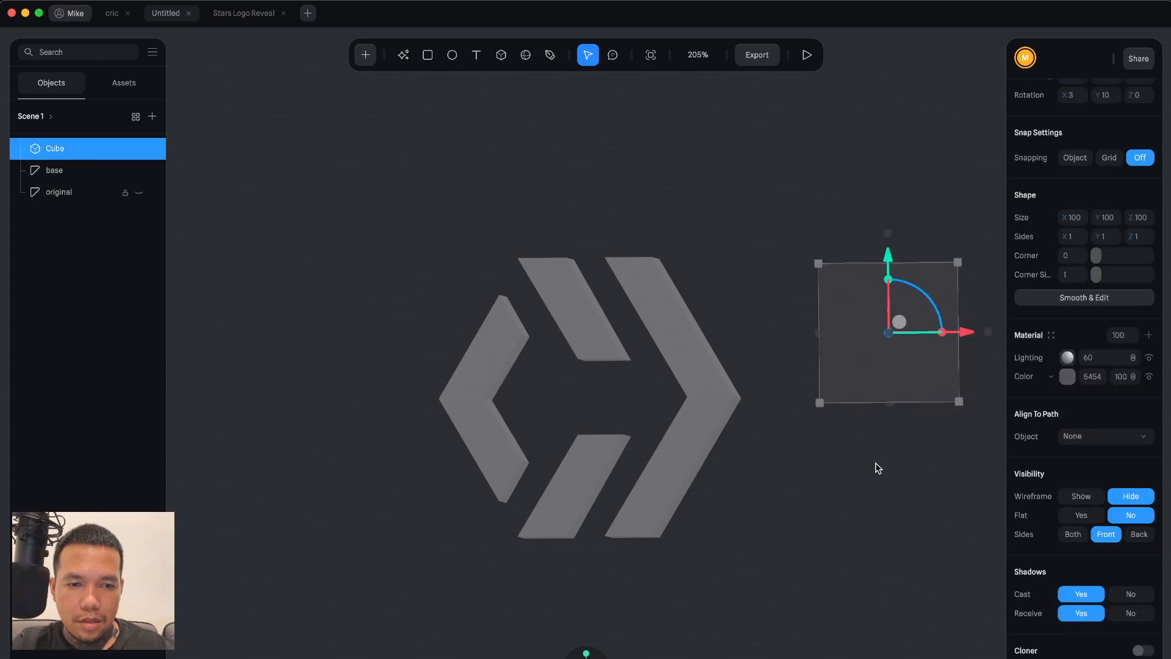
{"action": "left_click", "coordinate": [876, 462]}
Resize the cube to 2 by 2 by 2.
{"action": "left_click", "coordinate": [925, 377]}
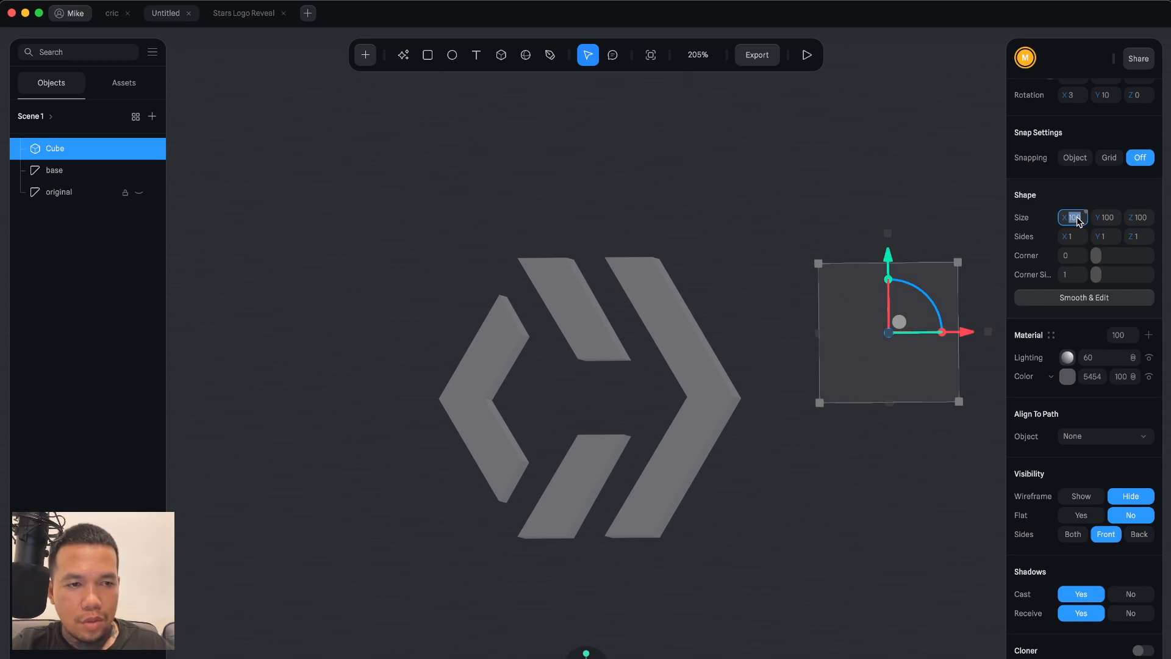
{"action": "key", "text": "Return"}
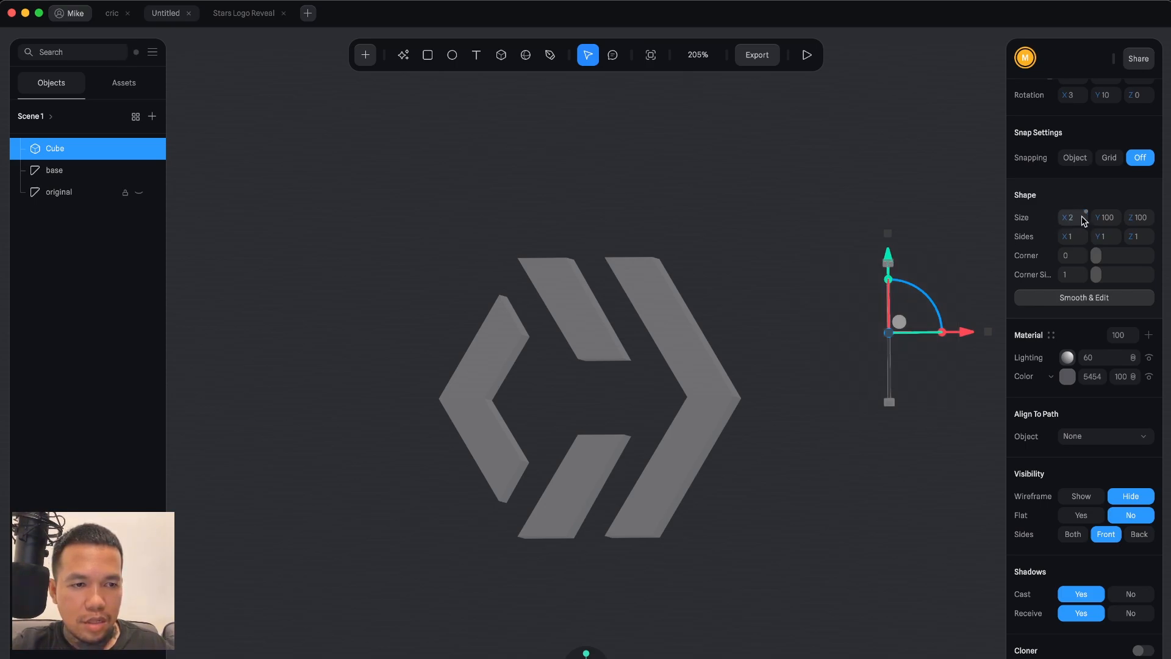
{"action": "left_click", "coordinate": [1109, 220]}
{"action": "type", "text": "2"}
{"action": "key", "text": "Return"}
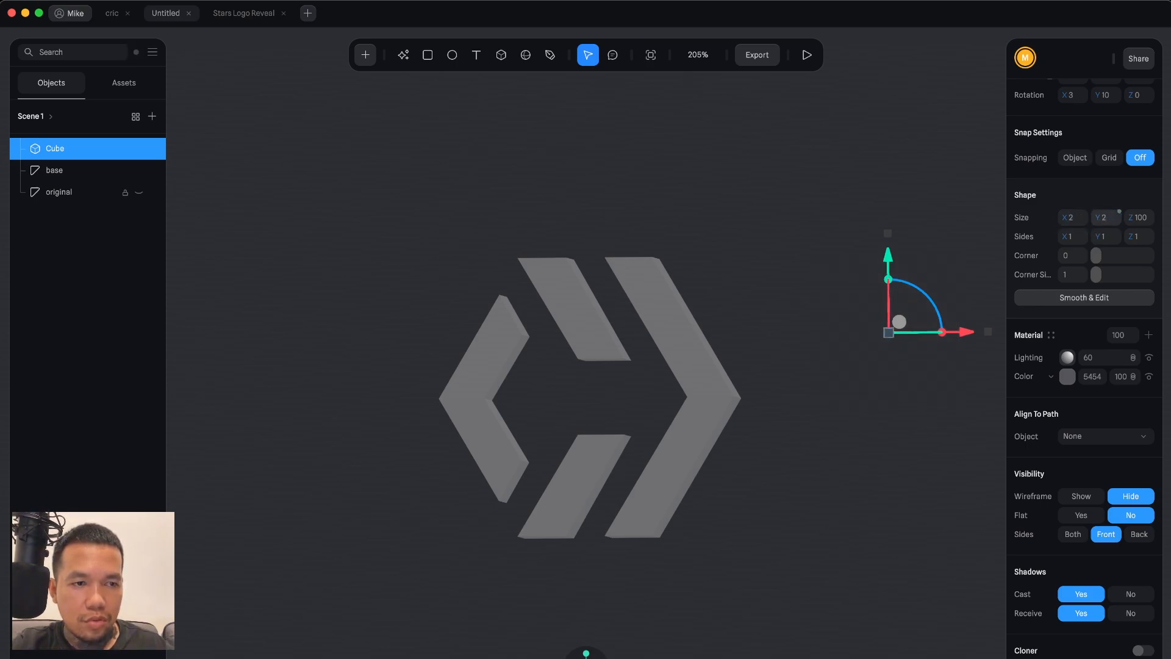
{"action": "left_click", "coordinate": [1135, 218]}
{"action": "type", "text": "2"}
{"action": "key", "text": "Return"}
{"action": "left_click", "coordinate": [903, 432]}
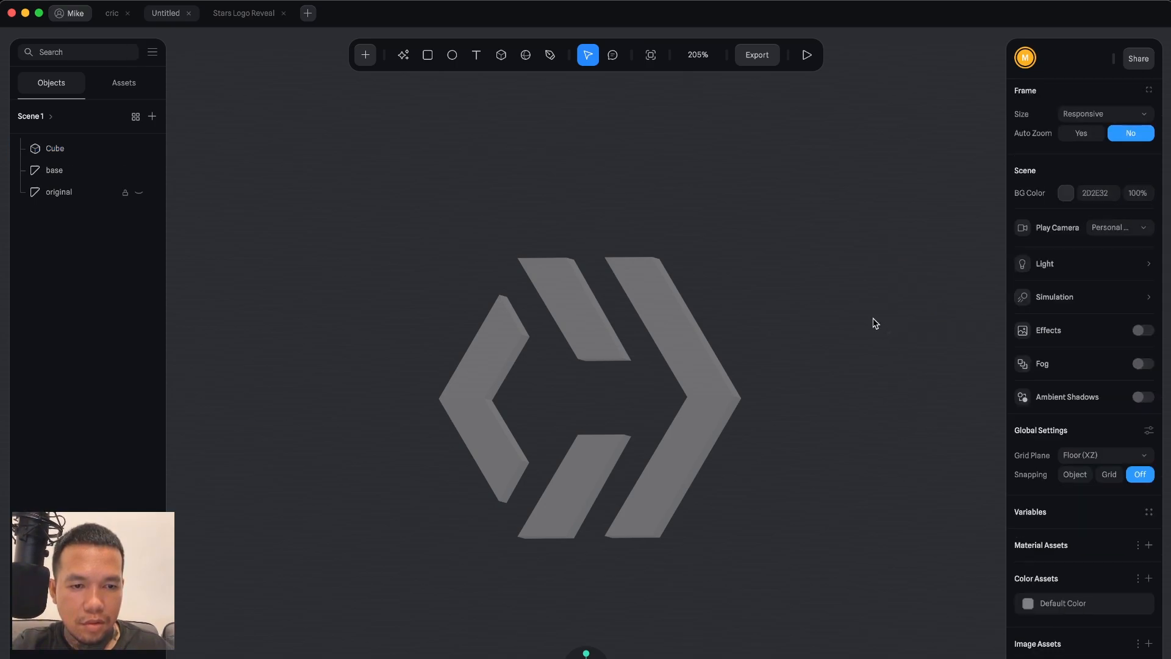
Turn off the base logo's material colour layer so the base becomes invisible.
{"action": "left_click_drag", "start_coordinate": [873, 319], "coordinate": [932, 375]}
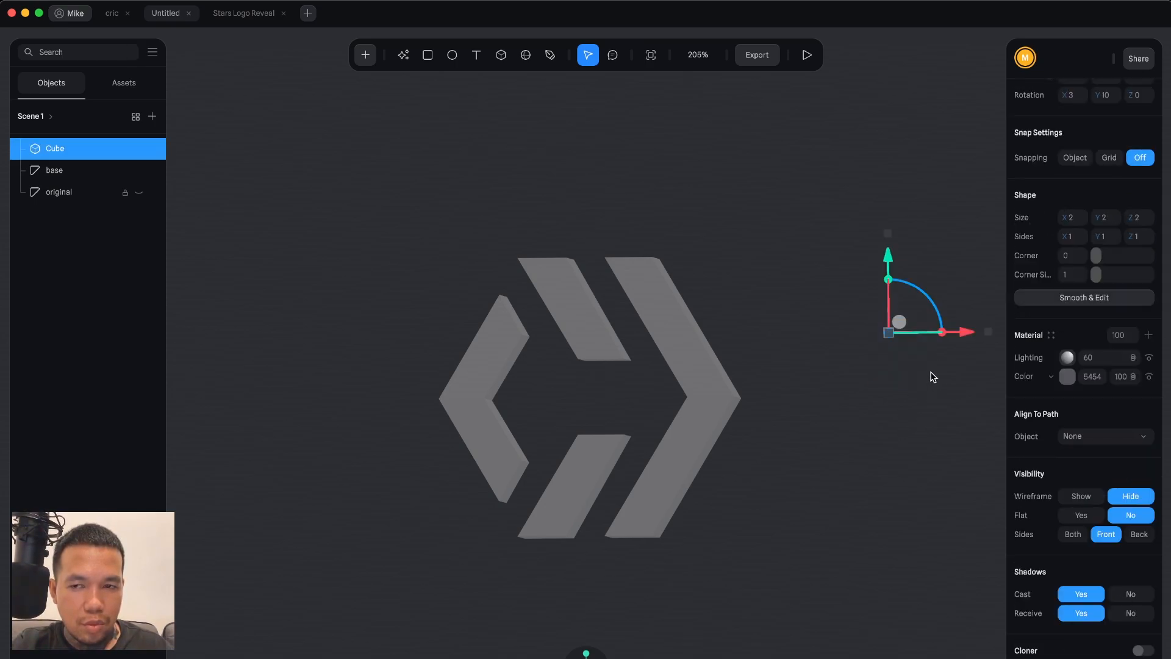
{"action": "left_click", "coordinate": [932, 377]}
{"action": "left_click", "coordinate": [648, 297]}
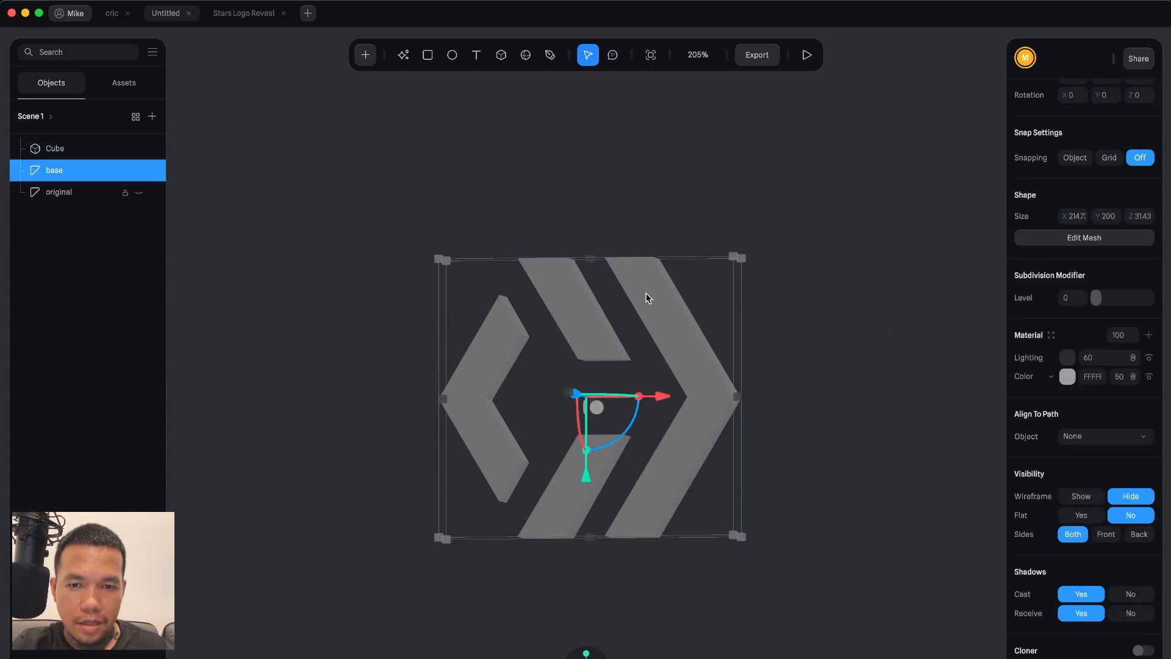
{"action": "left_click", "coordinate": [1149, 377]}
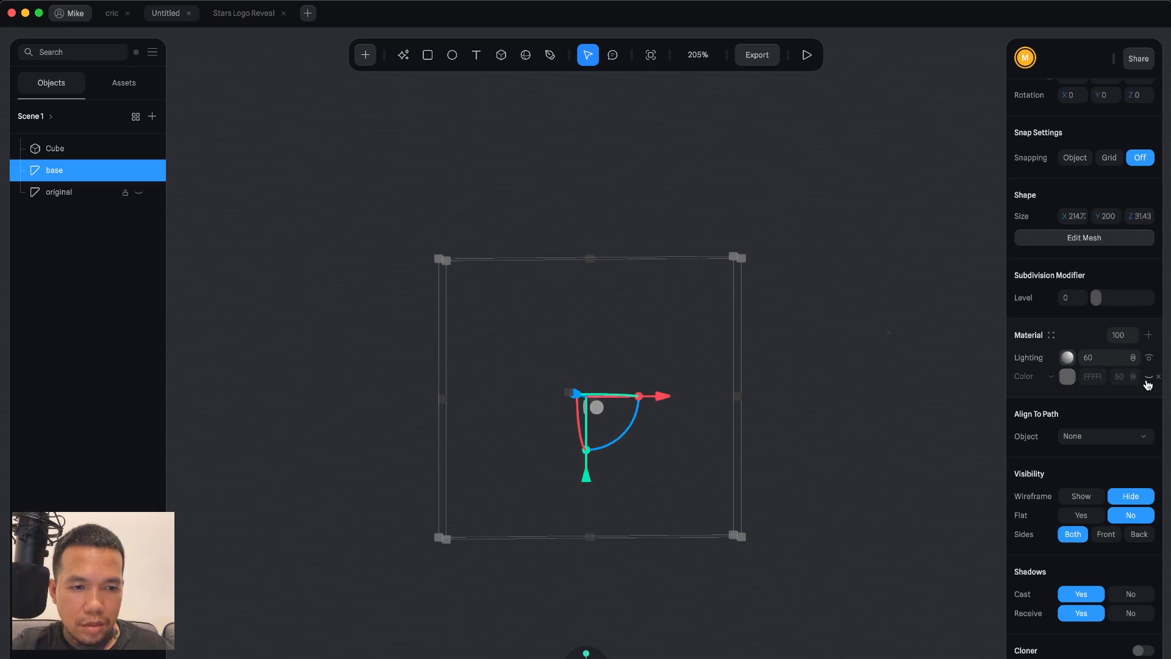
{"action": "left_click", "coordinate": [937, 377]}
Enable the Cloner on the cube, set its type to Object and clone onto the base logo.
{"action": "left_click", "coordinate": [918, 350]}
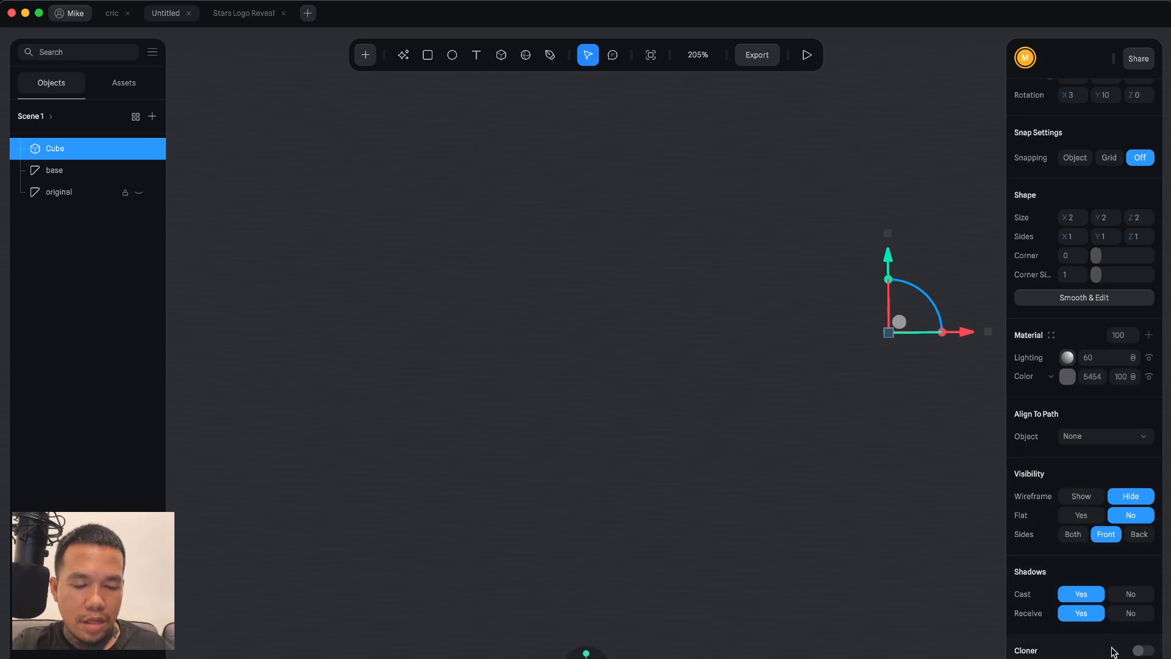
{"action": "left_click", "coordinate": [1143, 651]}
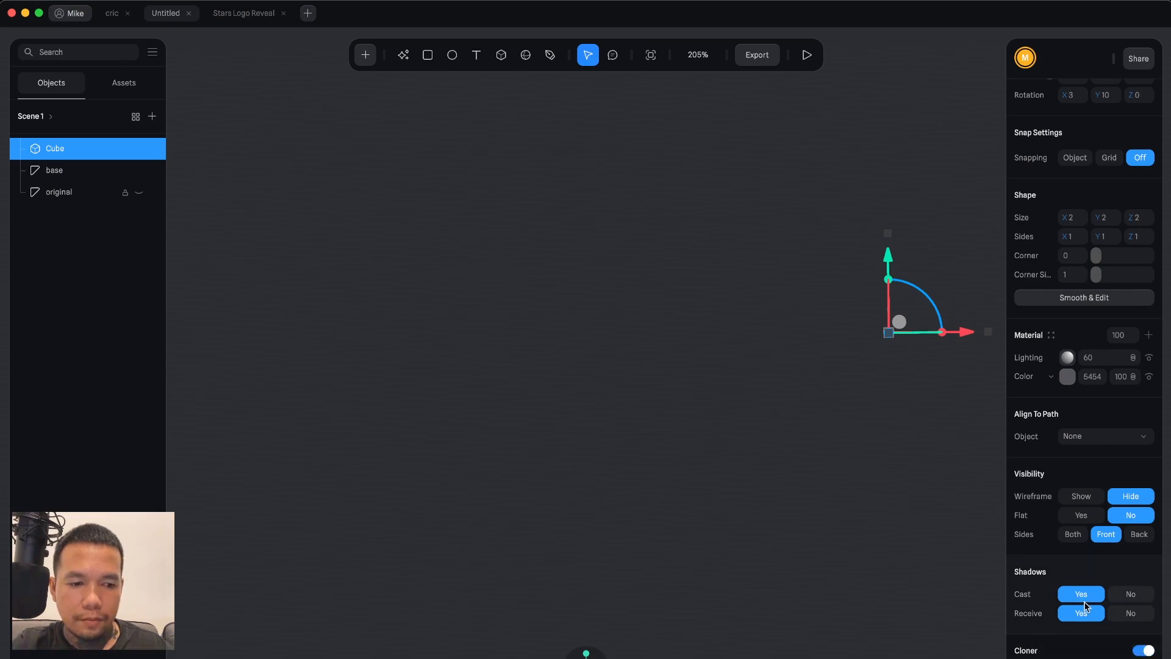
{"action": "scroll", "coordinate": [1086, 607], "scroll_direction": "down", "scroll_amount": 3}
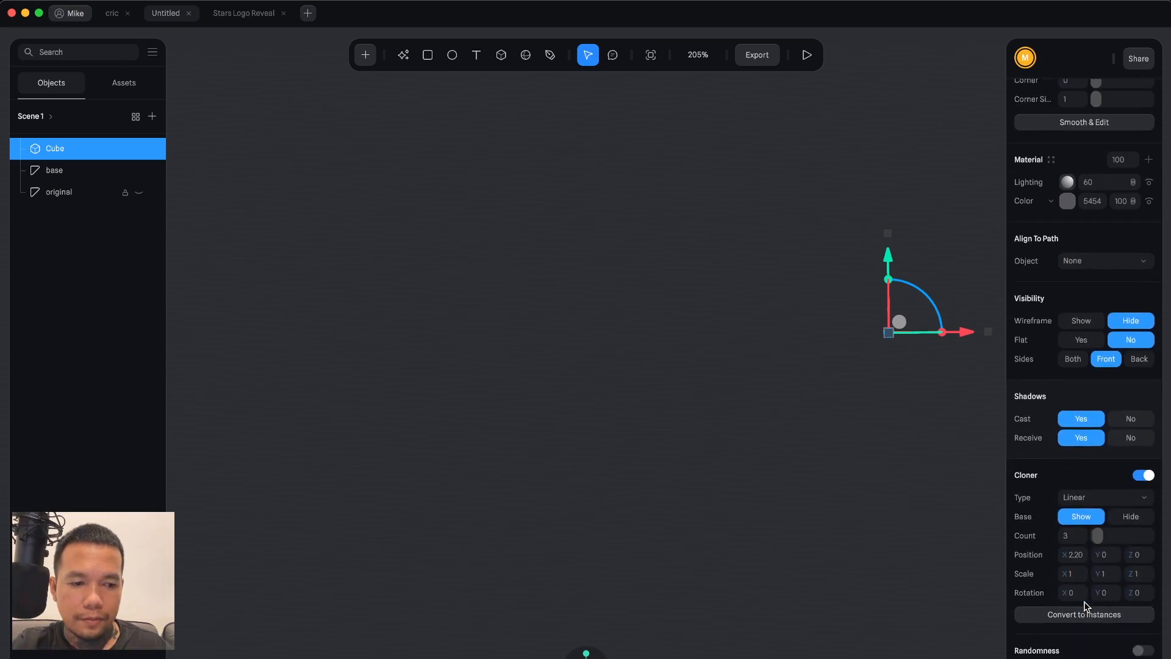
{"action": "left_click", "coordinate": [1105, 504]}
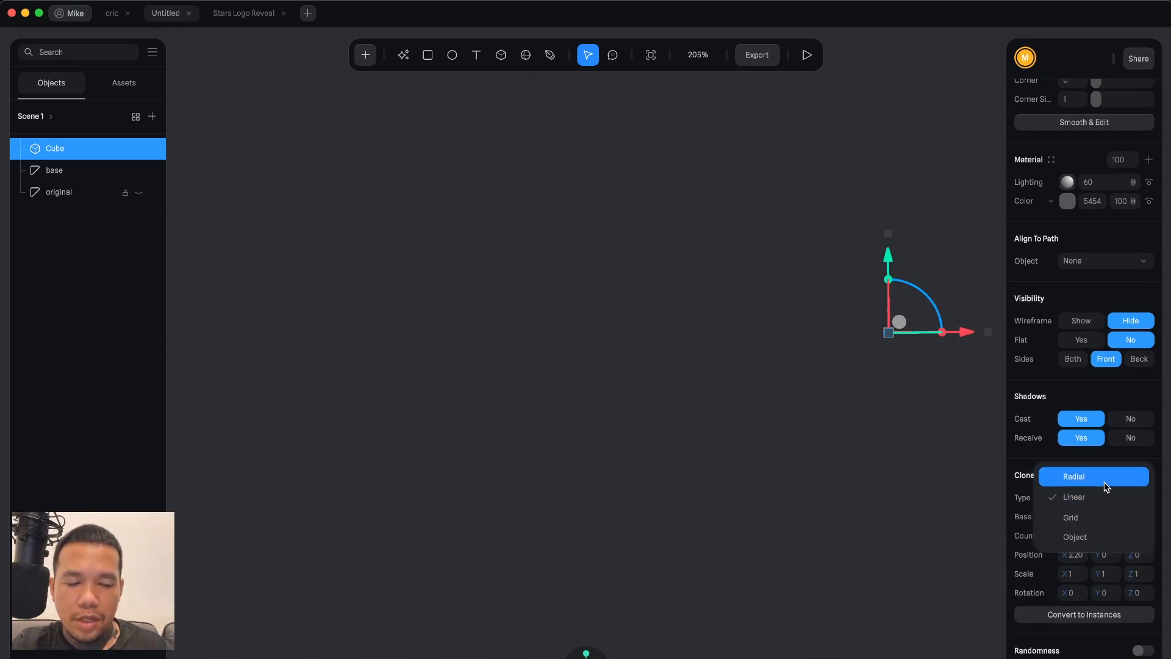
{"action": "left_click", "coordinate": [1100, 536]}
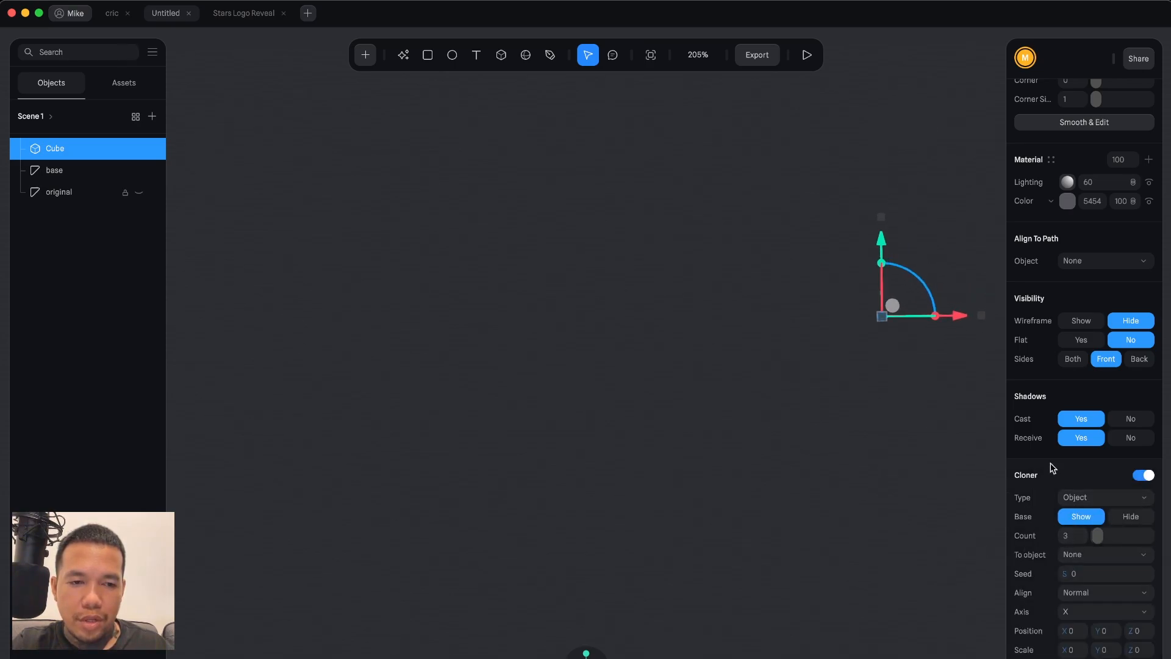
{"action": "left_click", "coordinate": [1077, 560]}
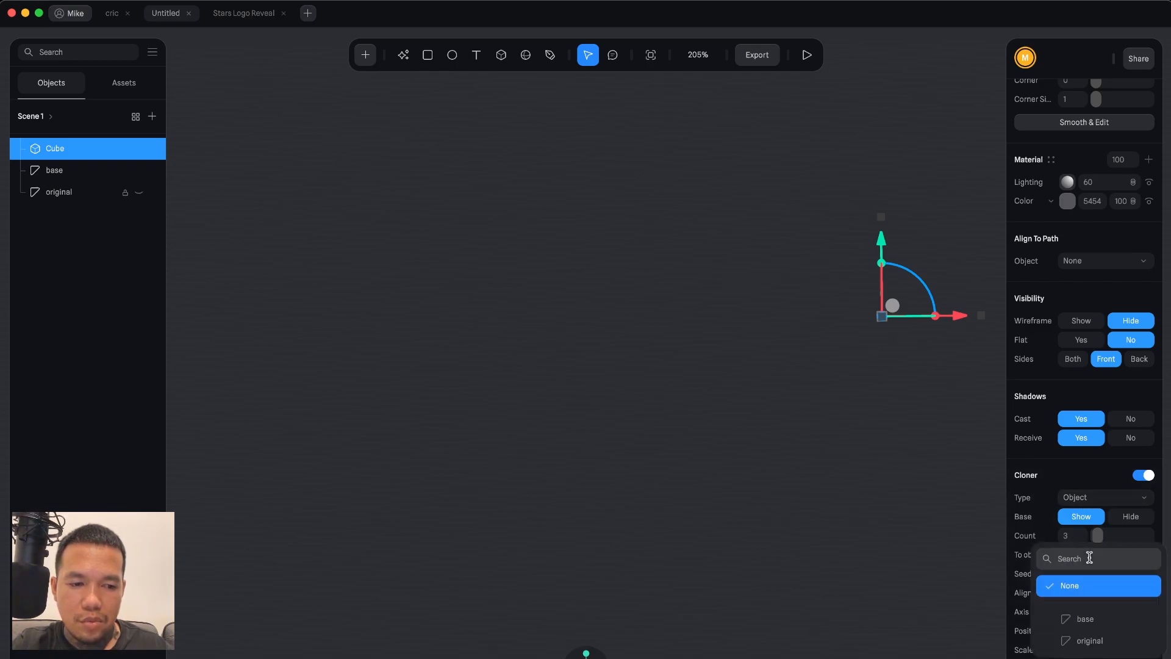
{"action": "left_click", "coordinate": [1081, 616]}
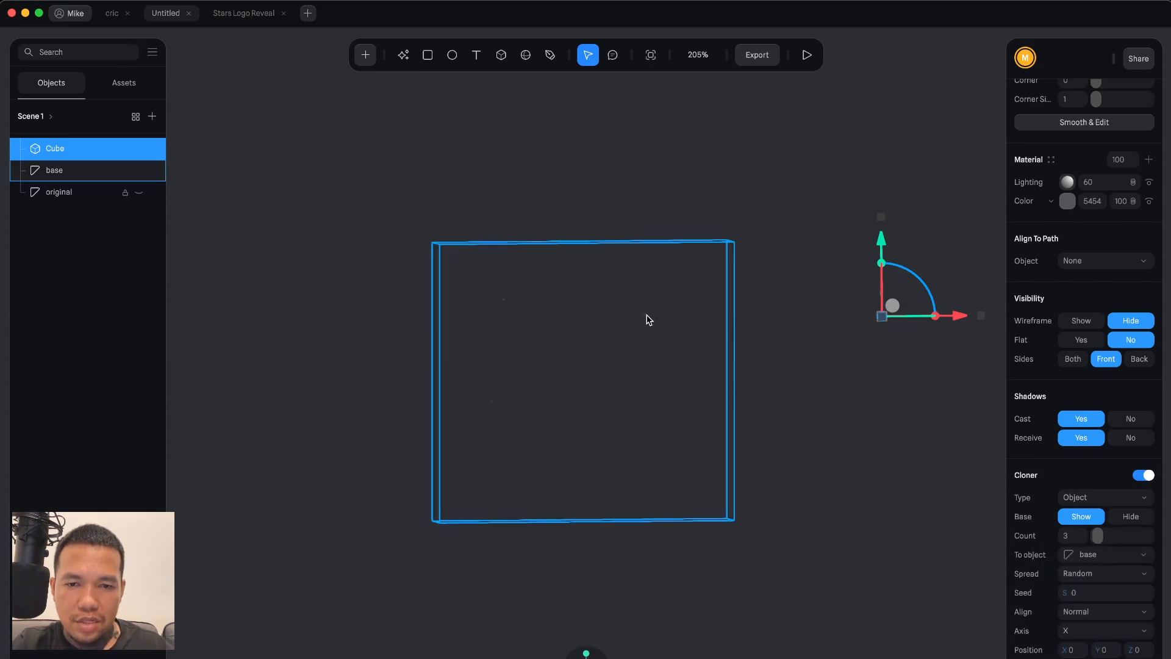
Change the cube's material colour to a near-white.
{"action": "scroll", "coordinate": [648, 321], "scroll_direction": "down", "scroll_amount": 2}
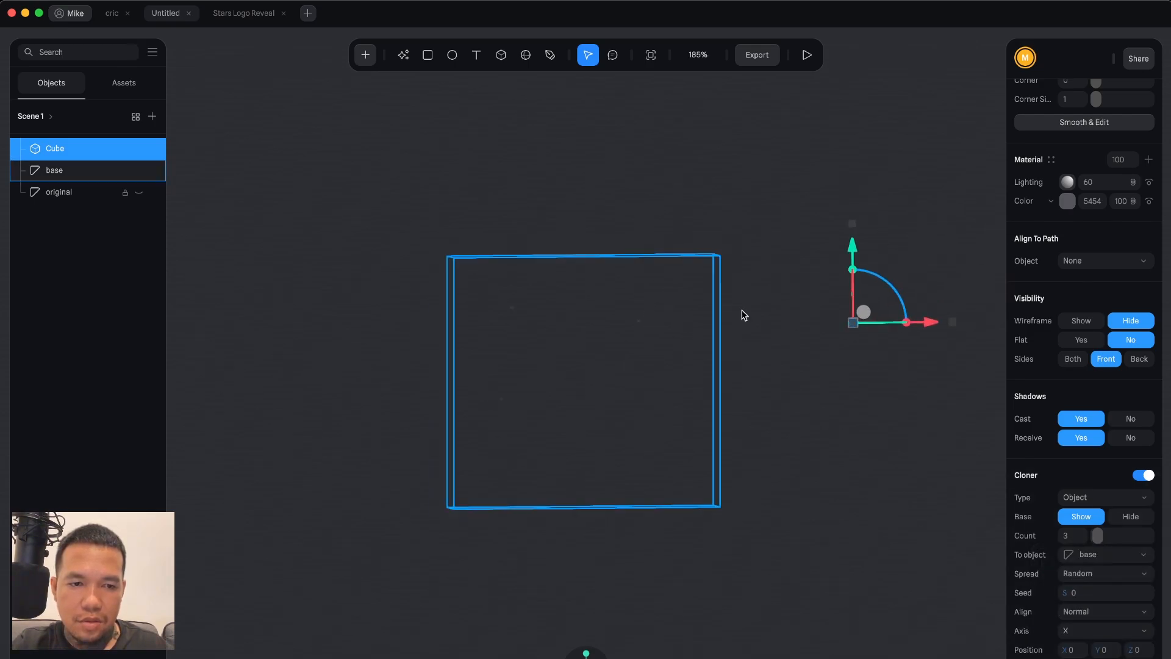
{"action": "scroll", "coordinate": [1072, 463], "scroll_direction": "down", "scroll_amount": 1}
{"action": "scroll", "coordinate": [1072, 462], "scroll_direction": "up", "scroll_amount": 8}
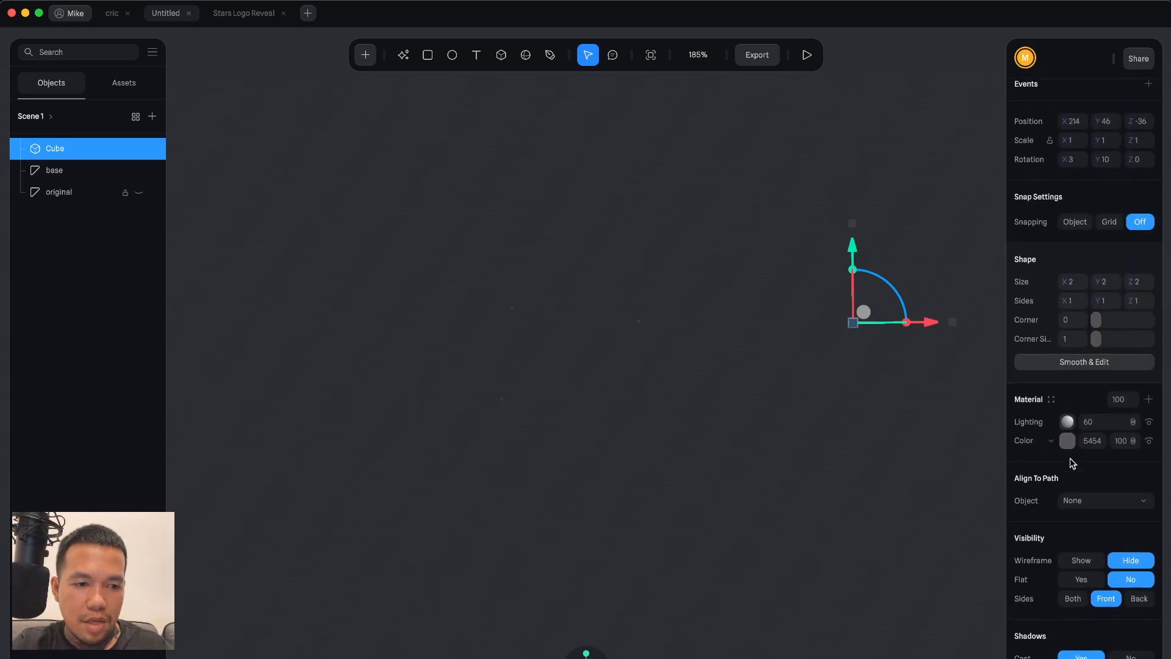
{"action": "left_click", "coordinate": [1067, 440]}
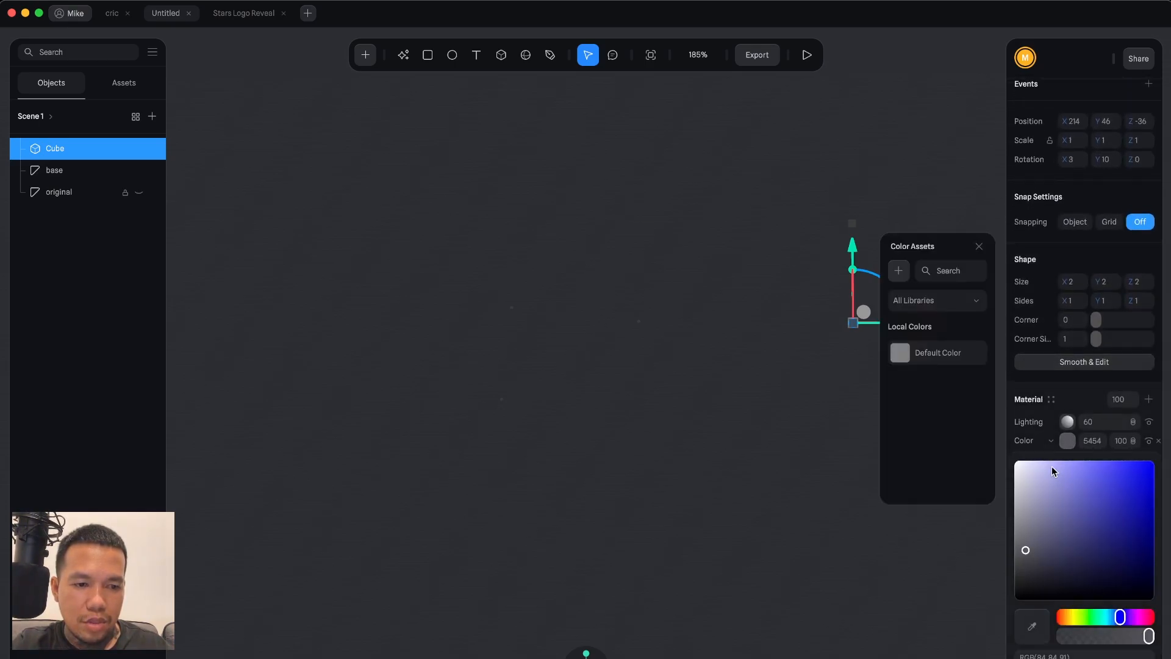
{"action": "left_click_drag", "start_coordinate": [1052, 466], "coordinate": [1016, 465]}
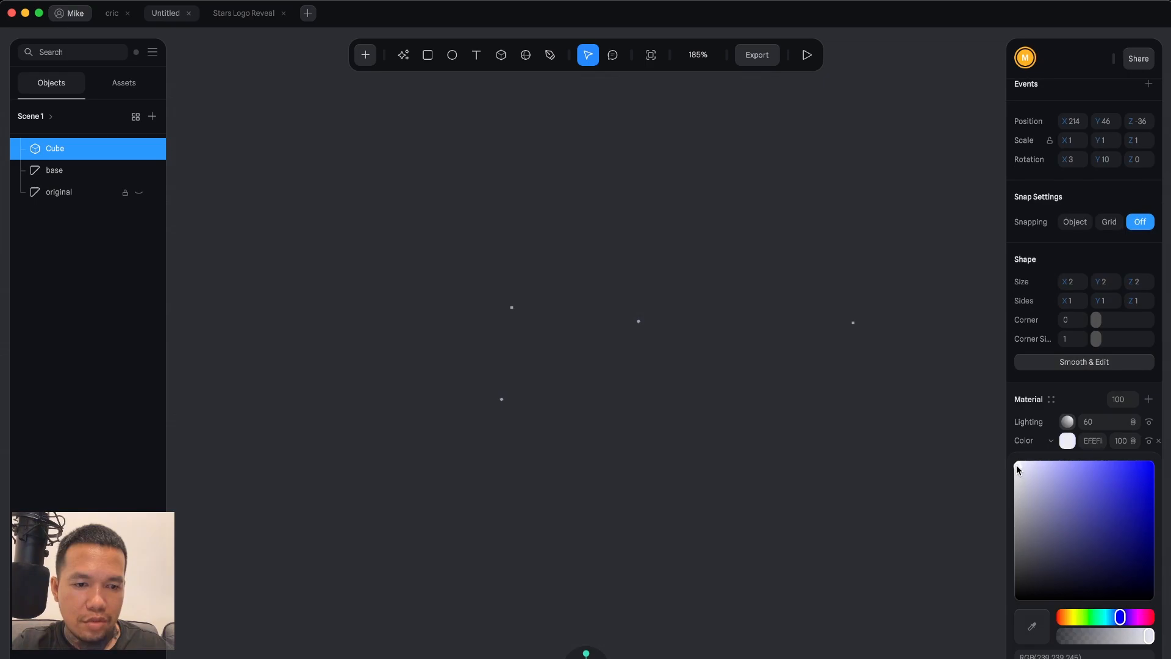
{"action": "left_click", "coordinate": [950, 216]}
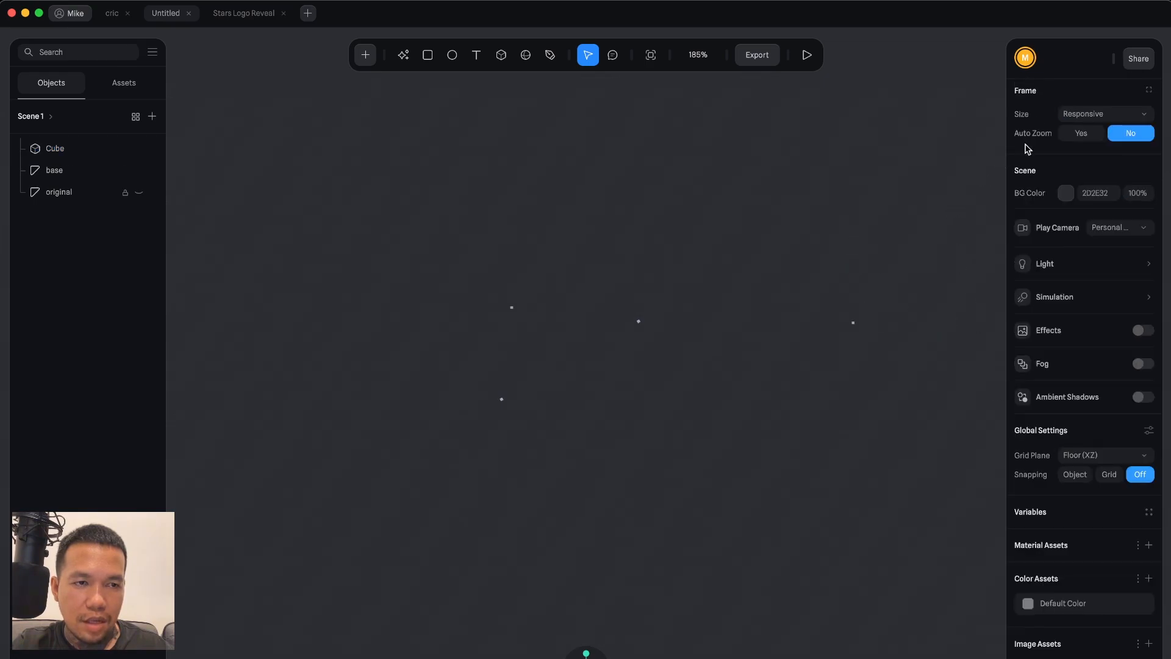
Set the scene background colour to black (000000).
{"action": "left_click", "coordinate": [1067, 241]}
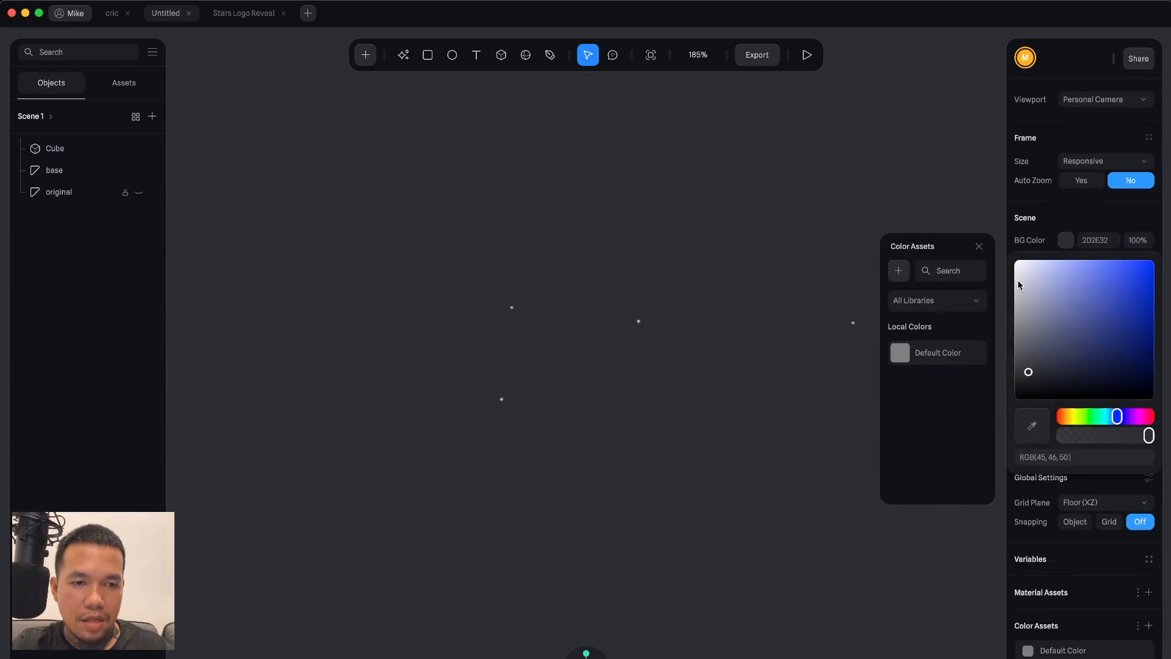
{"action": "left_click_drag", "start_coordinate": [1037, 364], "coordinate": [1007, 440]}
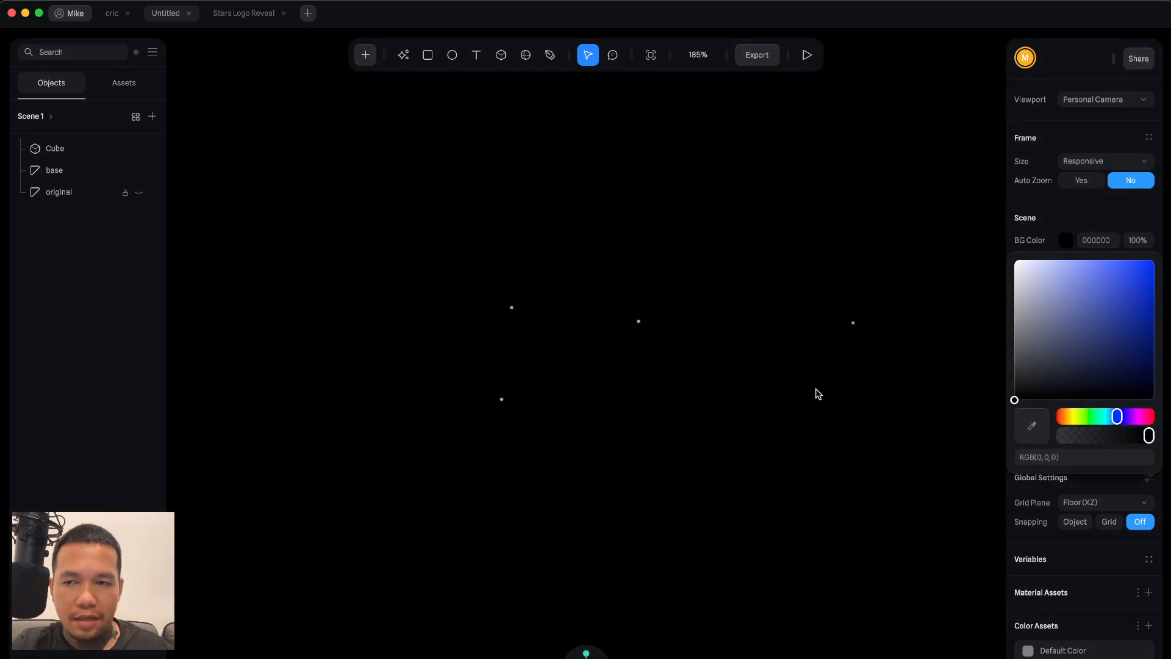
{"action": "left_click", "coordinate": [817, 394]}
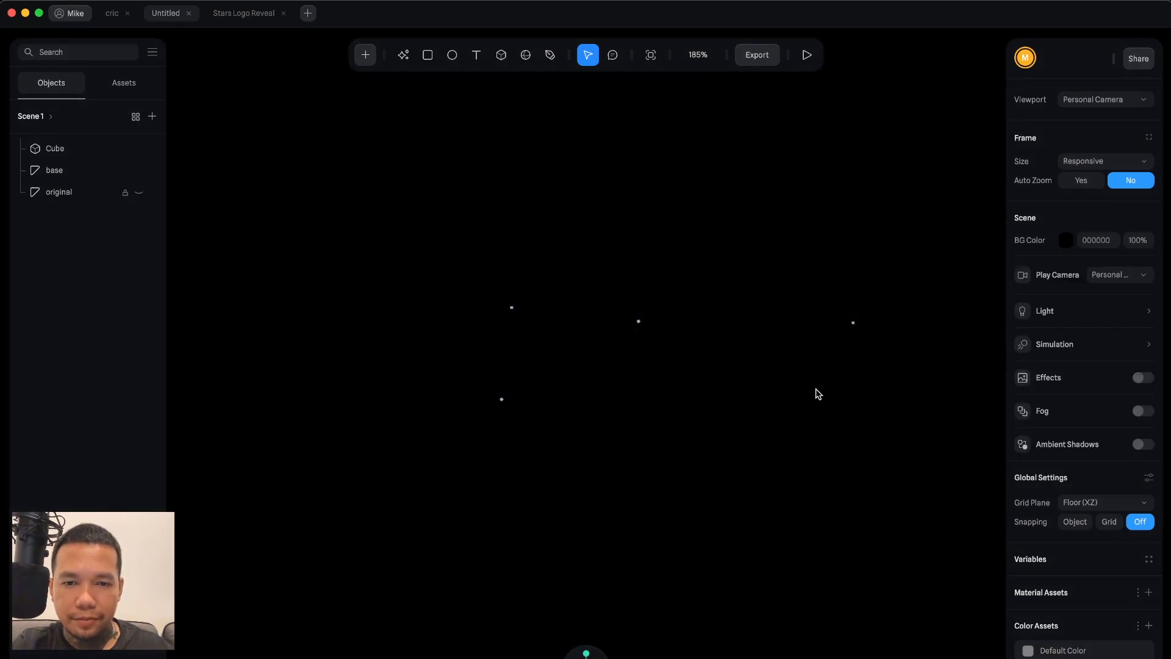
Raise the cube cloner's count to 100.
{"action": "left_click", "coordinate": [876, 341]}
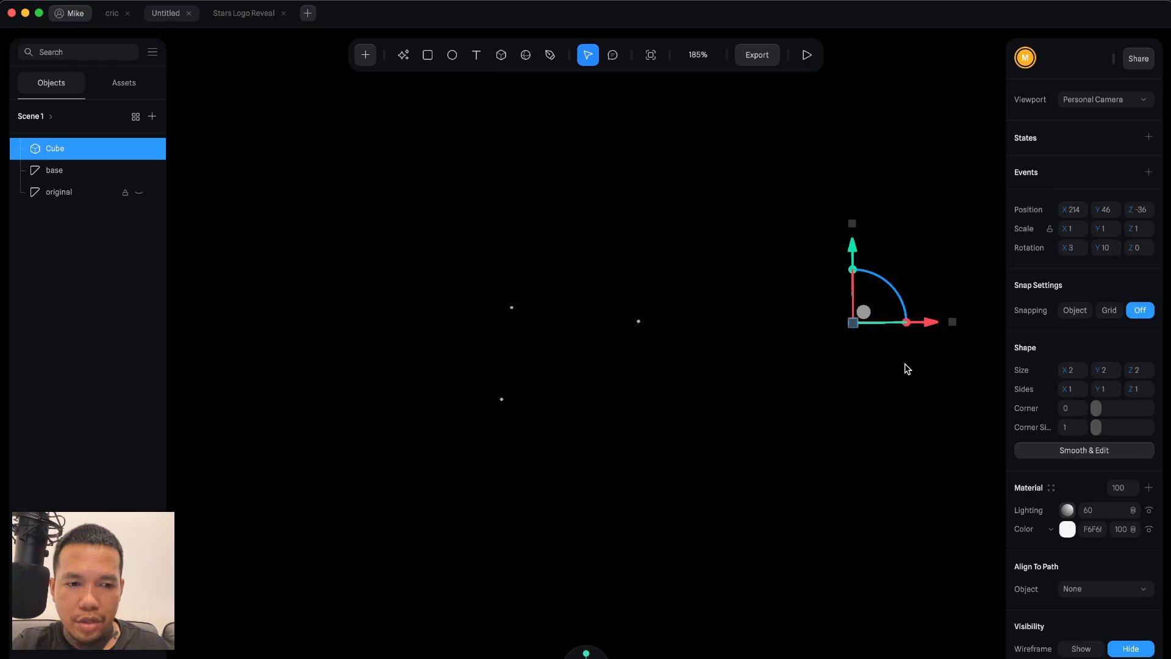
{"action": "scroll", "coordinate": [1024, 525], "scroll_direction": "down", "scroll_amount": 8}
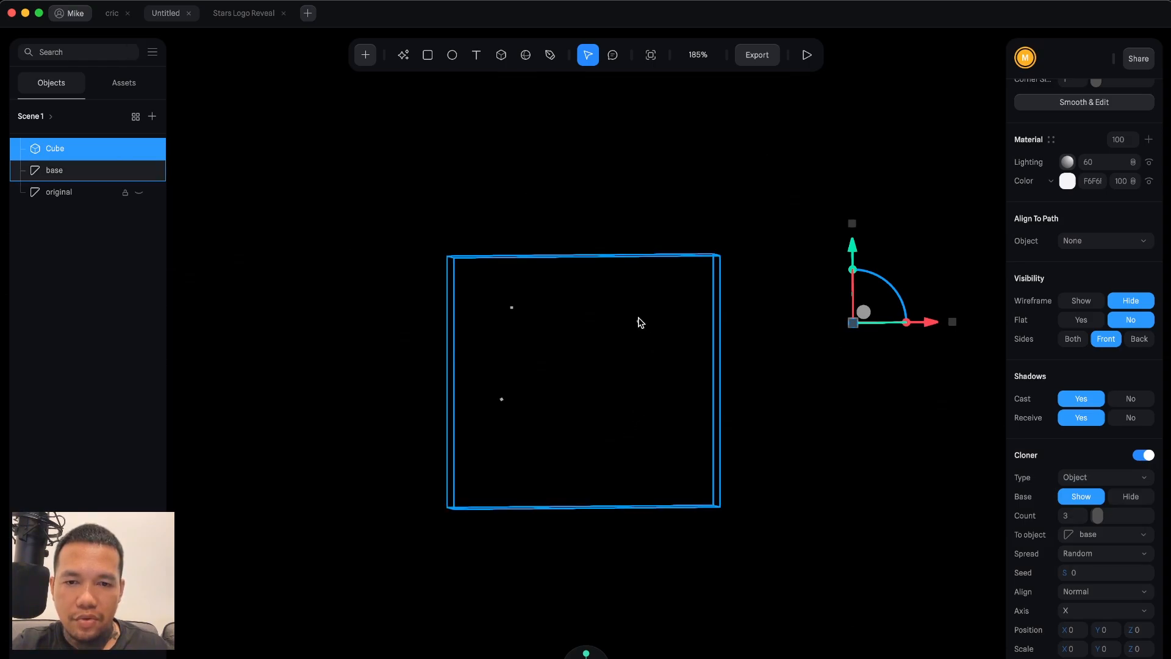
{"action": "scroll", "coordinate": [1067, 506], "scroll_direction": "down", "scroll_amount": 1}
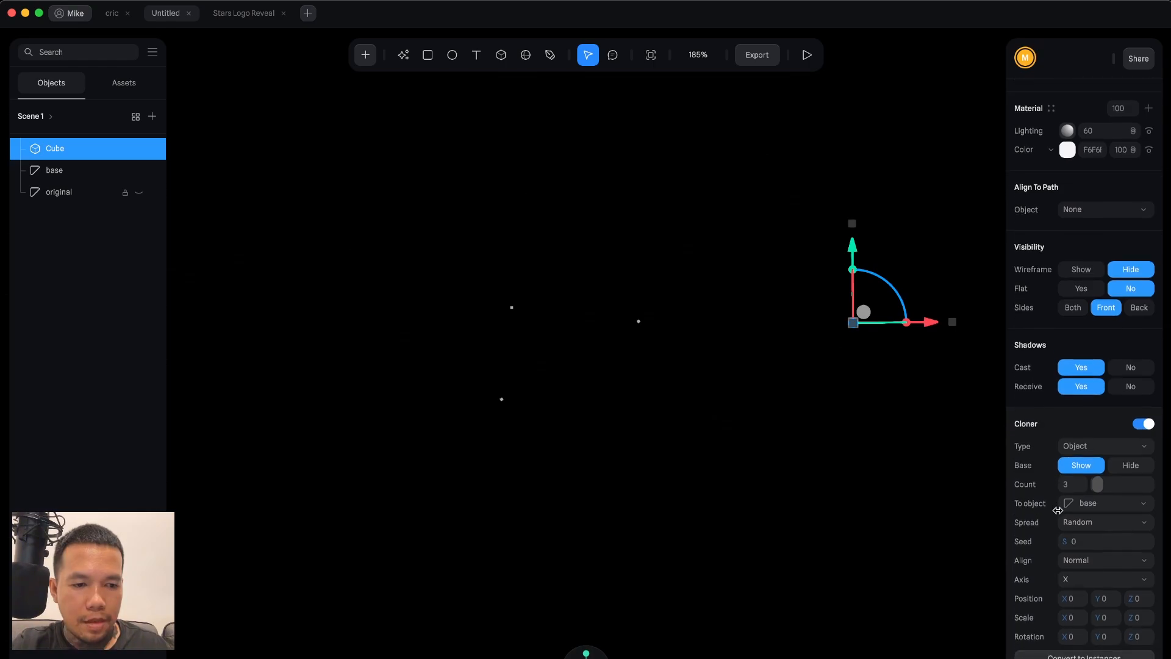
{"action": "left_click_drag", "start_coordinate": [1097, 484], "coordinate": [1149, 488]}
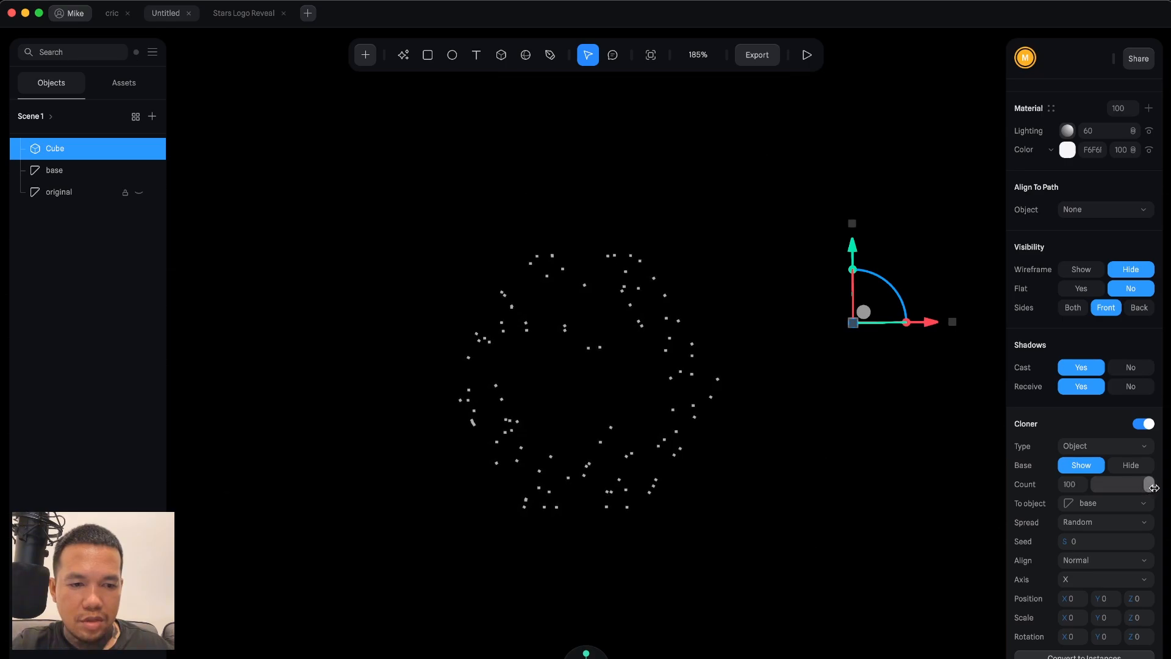
Set the cube cloner's alignment to Axis.
{"action": "scroll", "coordinate": [652, 361], "scroll_direction": "up", "scroll_amount": 3}
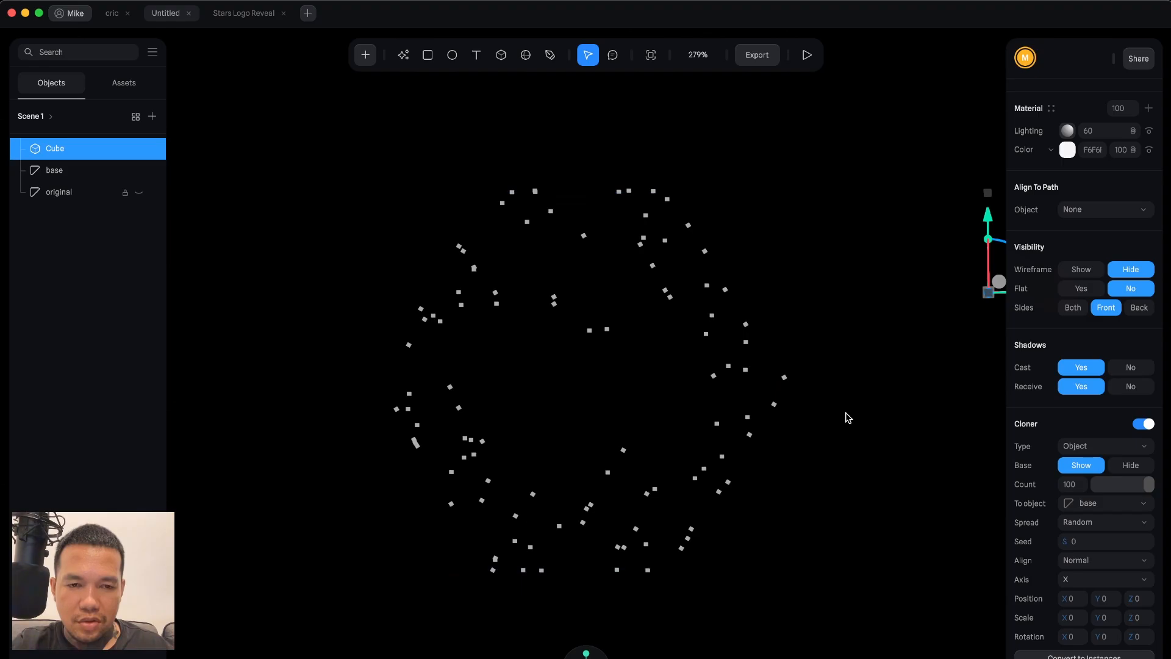
{"action": "scroll", "coordinate": [848, 418], "scroll_direction": "up", "scroll_amount": 1}
{"action": "scroll", "coordinate": [848, 418], "scroll_direction": "down", "scroll_amount": 1}
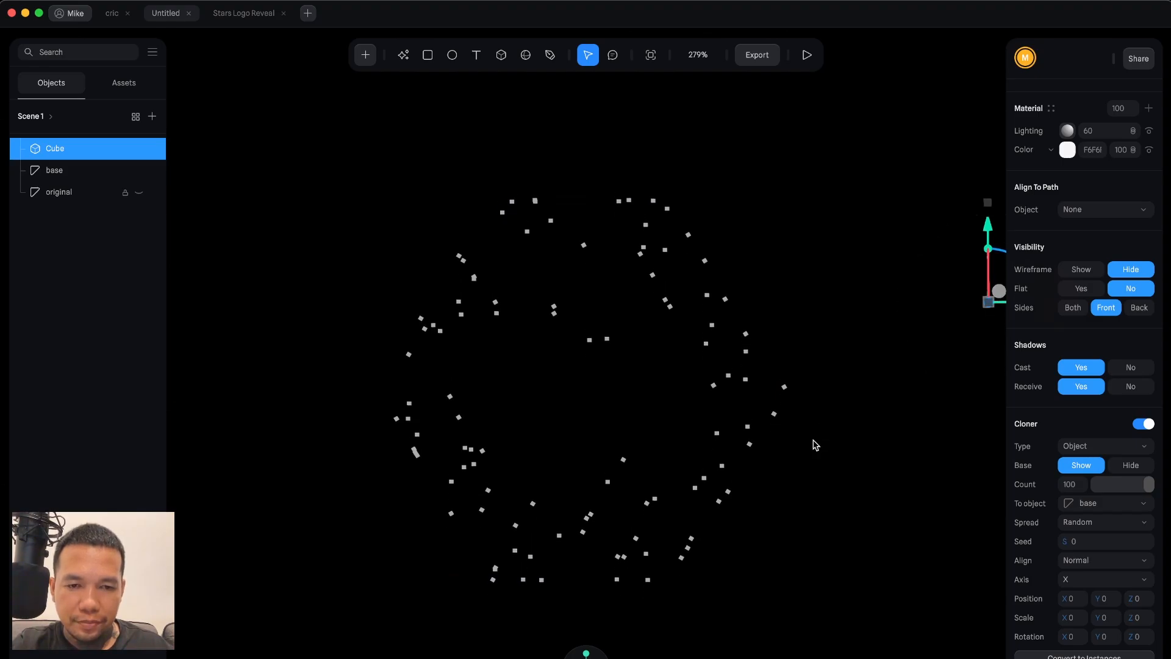
{"action": "mouse_move", "coordinate": [813, 441]}
{"action": "left_mouse_down", "text": "alt"}
{"action": "mouse_move", "coordinate": [763, 456]}
{"action": "mouse_move", "coordinate": [797, 460]}
{"action": "mouse_move", "coordinate": [774, 411]}
{"action": "left_mouse_up", "text": "alt"}
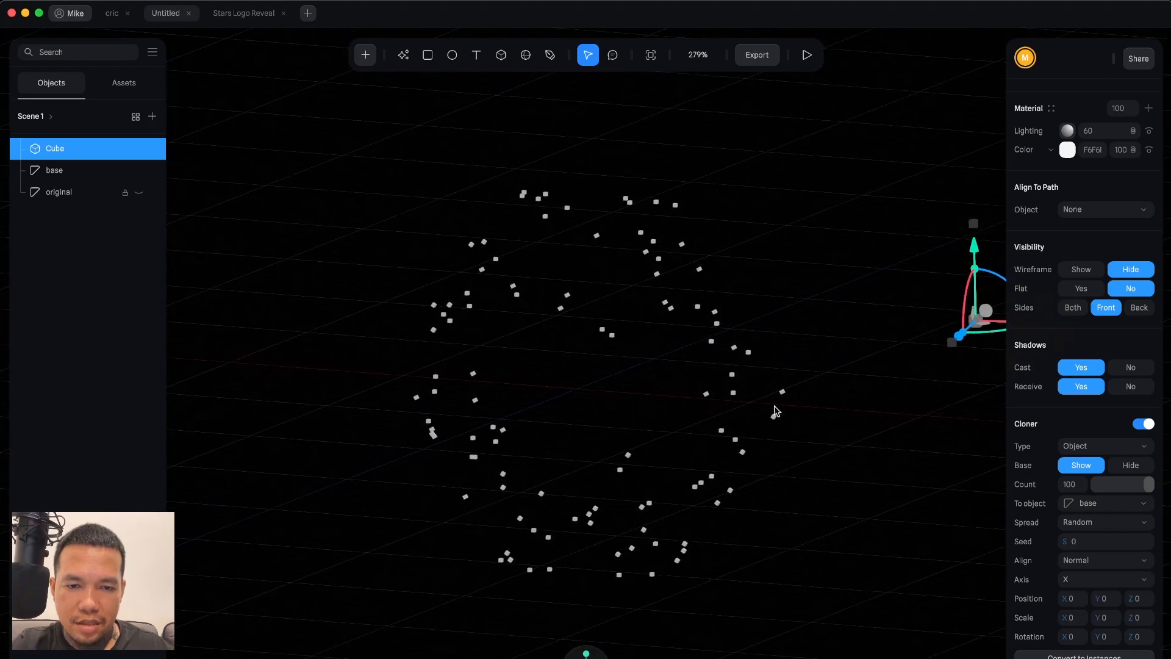
{"action": "left_click", "coordinate": [732, 362]}
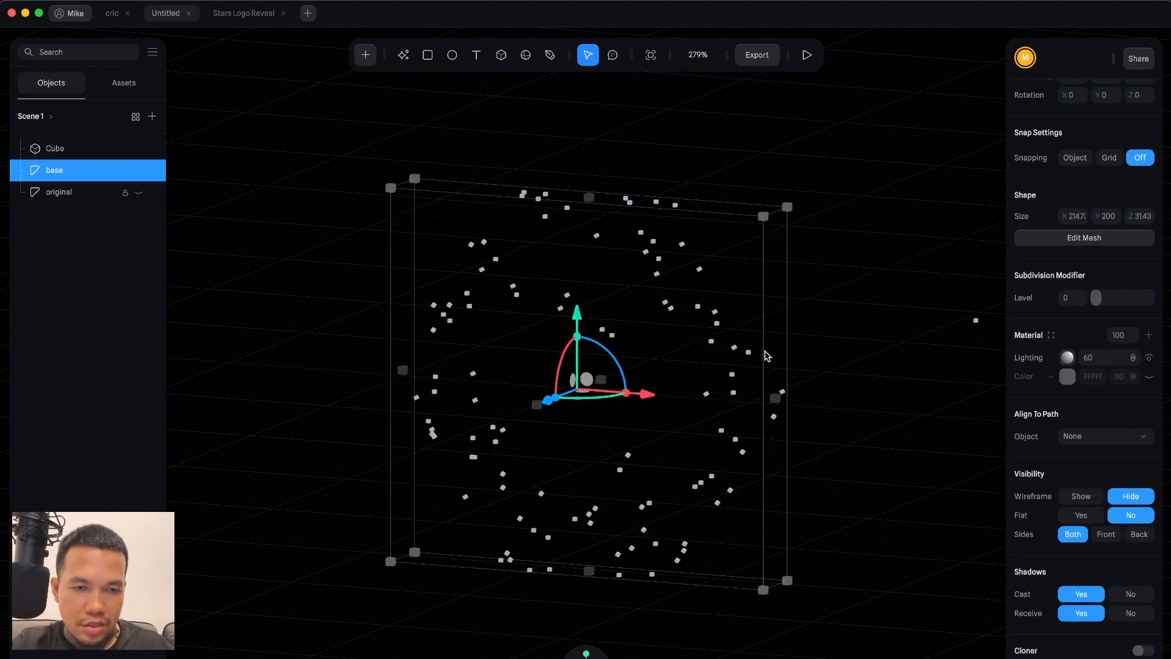
{"action": "left_click", "coordinate": [954, 305]}
{"action": "left_click", "coordinate": [972, 327]}
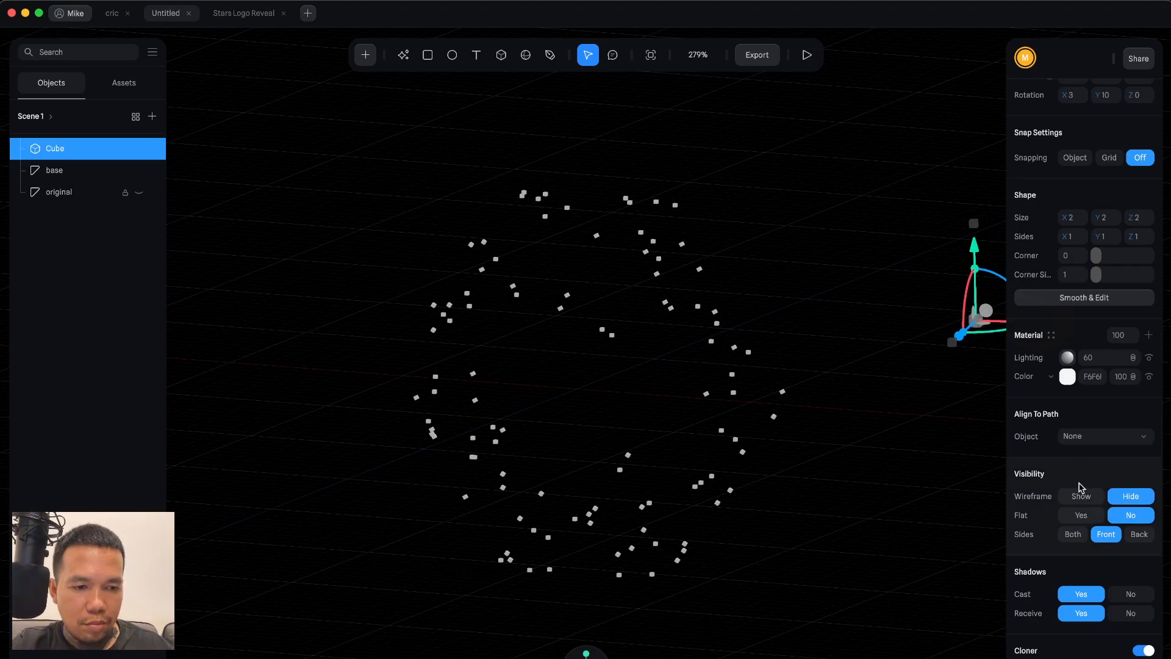
{"action": "scroll", "coordinate": [1080, 486], "scroll_direction": "down", "scroll_amount": 3}
{"action": "scroll", "coordinate": [1080, 486], "scroll_direction": "down", "scroll_amount": 4}
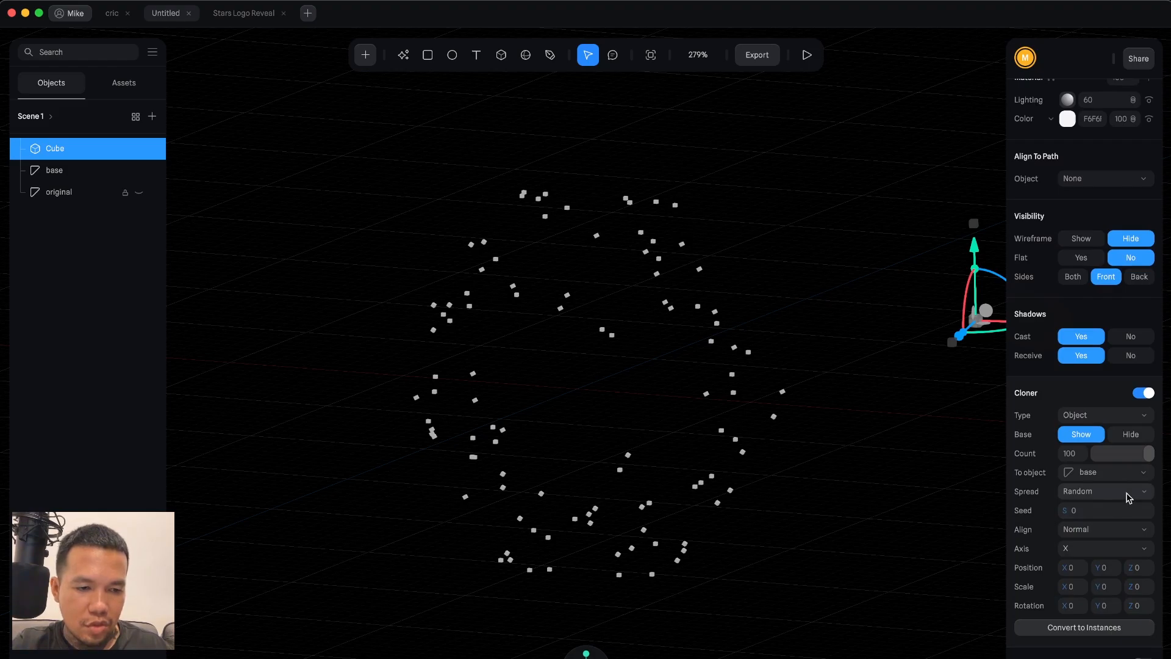
{"action": "scroll", "coordinate": [1127, 499], "scroll_direction": "down", "scroll_amount": 1}
{"action": "left_click", "coordinate": [1125, 517]}
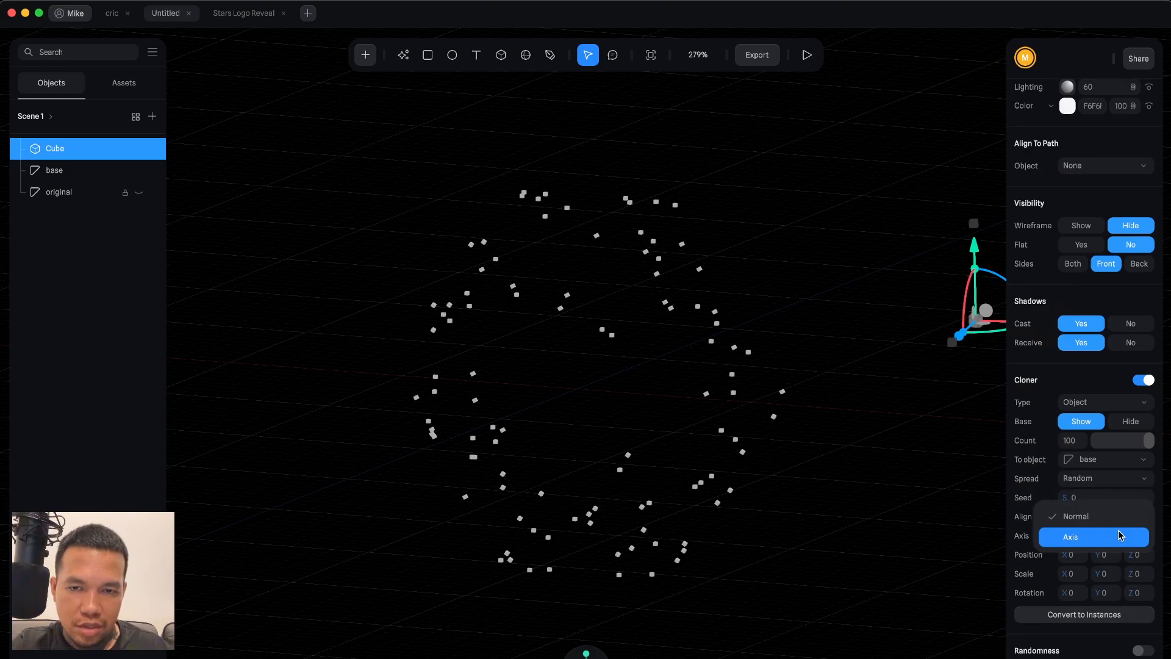
{"action": "left_click", "coordinate": [1120, 535]}
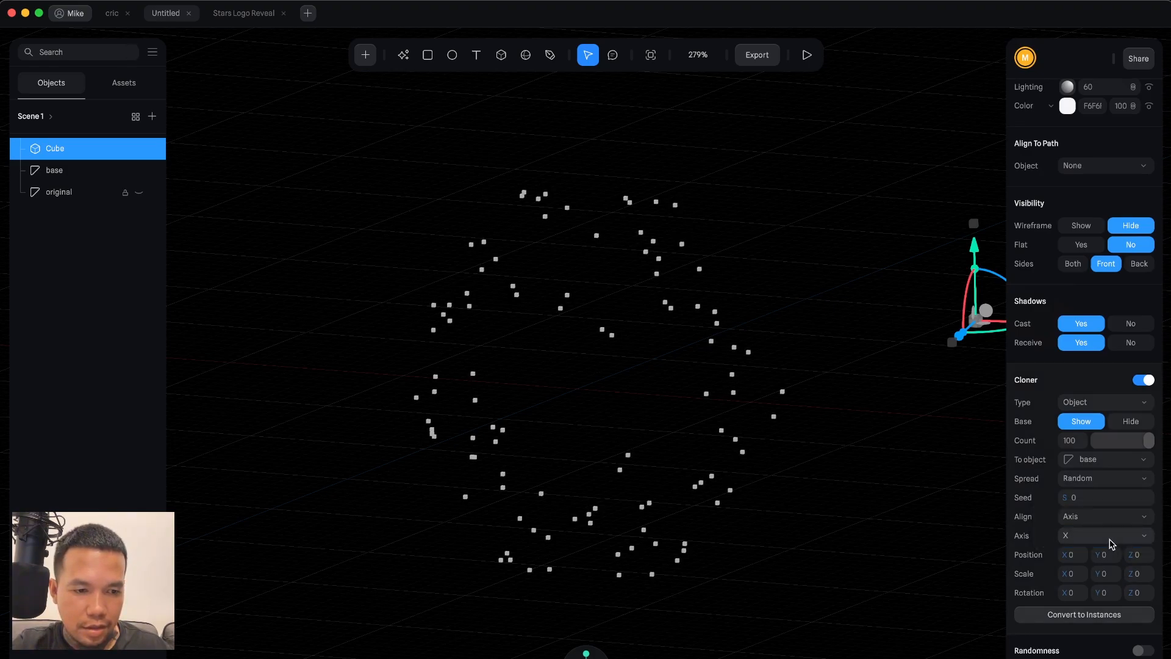
Compare Vertex, Edge and Polygon center spreads and set the cloner spread to Polygon center.
{"action": "left_click", "coordinate": [1086, 480]}
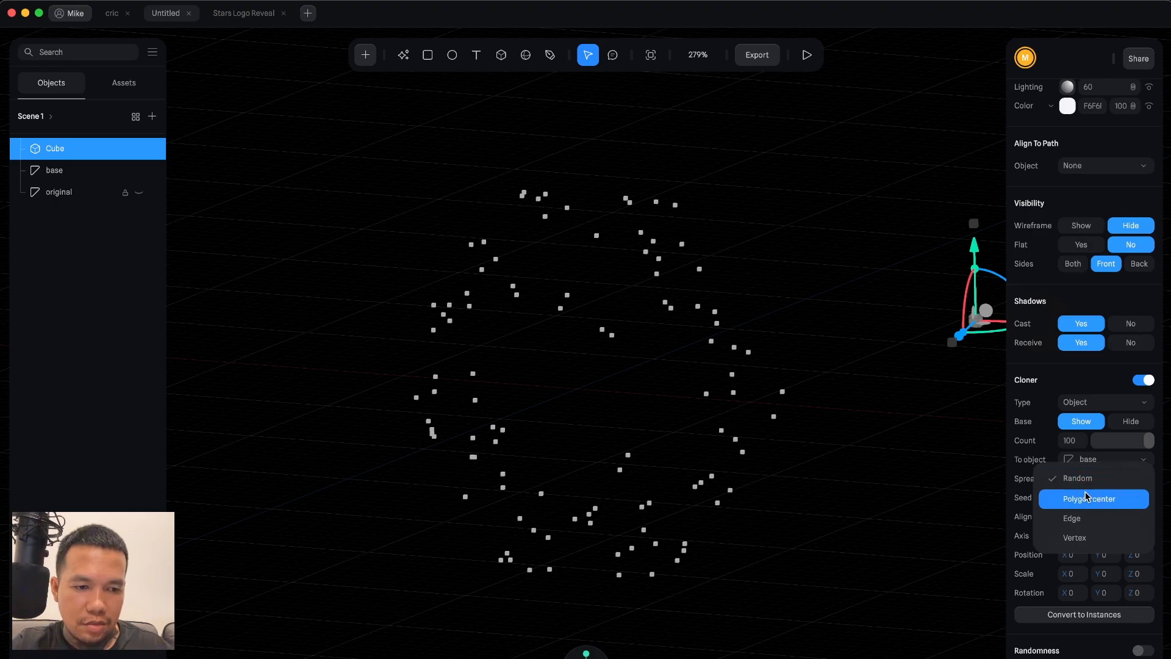
{"action": "left_click", "coordinate": [1086, 535]}
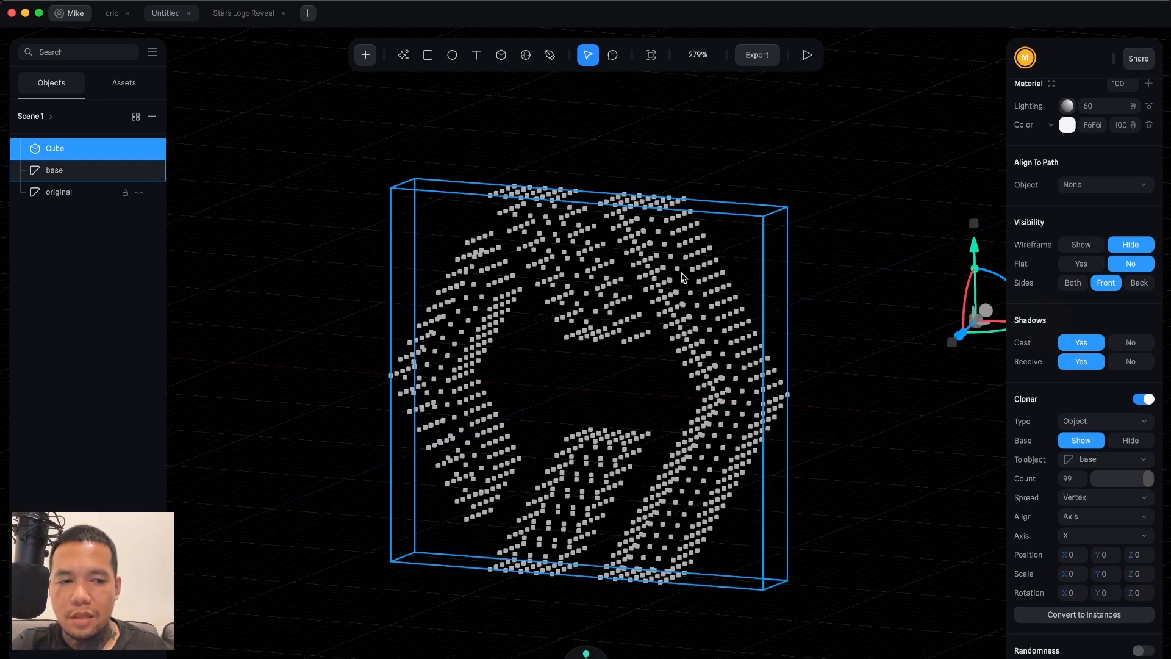
{"action": "left_click", "coordinate": [1085, 497]}
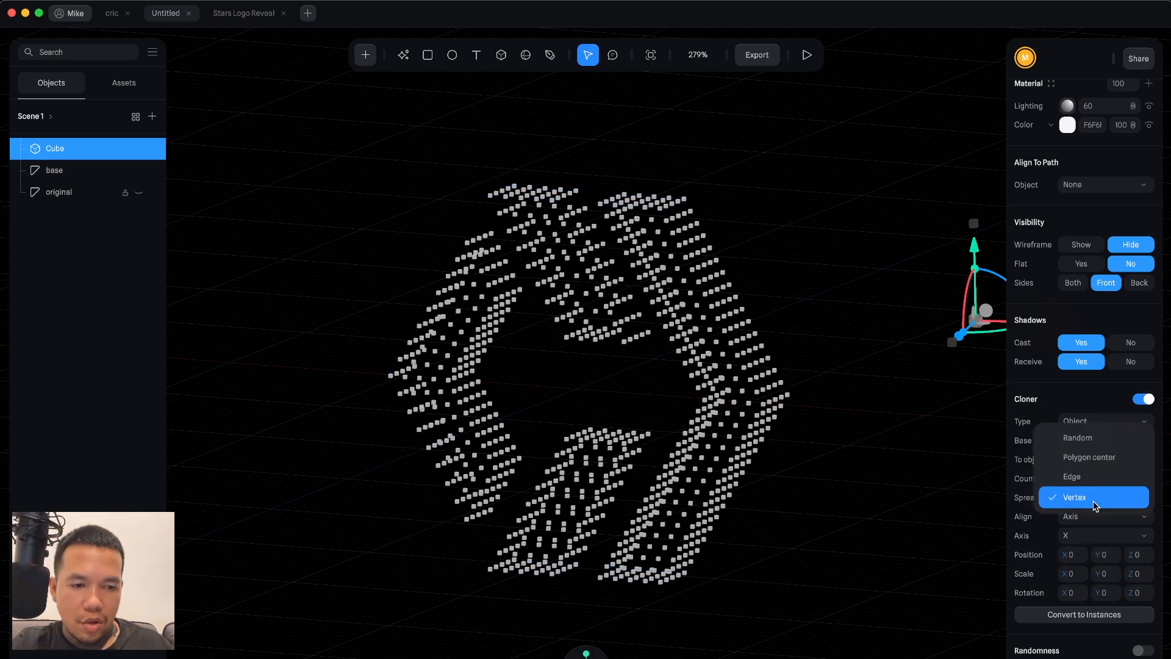
{"action": "left_click", "coordinate": [1113, 467]}
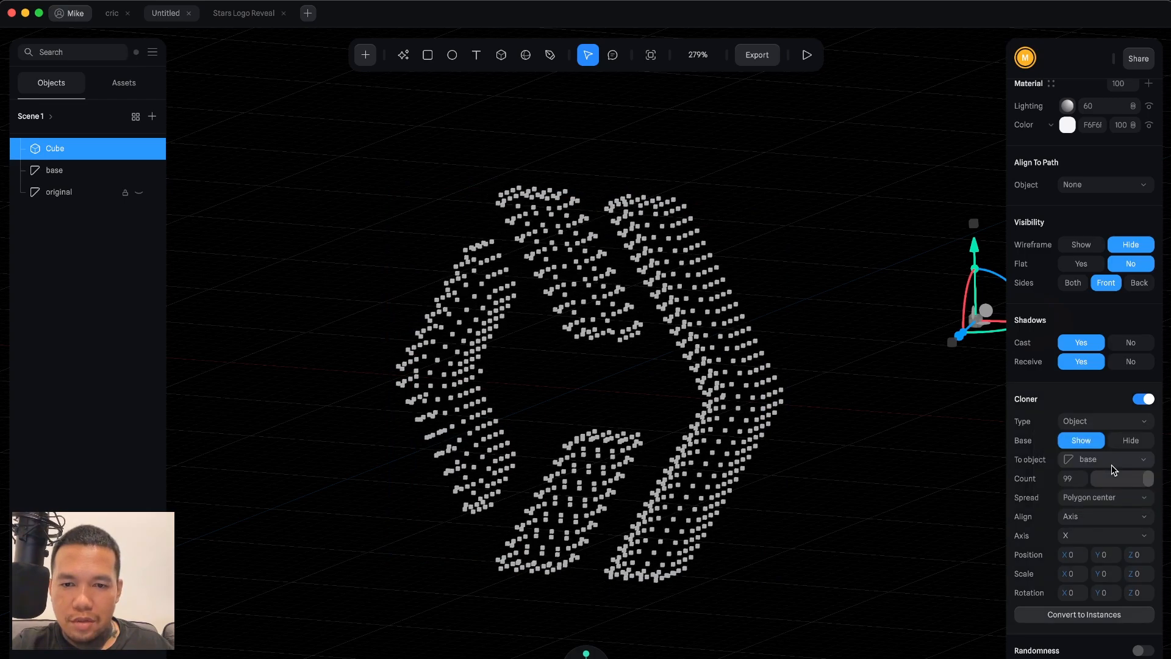
{"action": "left_click", "coordinate": [1098, 499]}
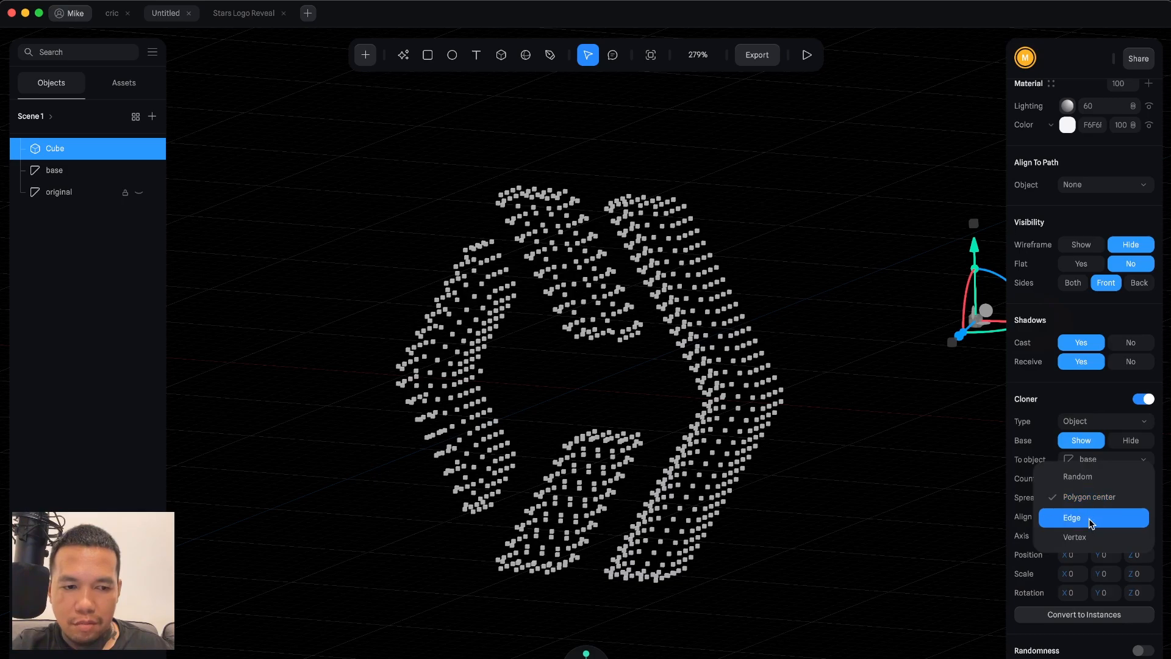
{"action": "left_click", "coordinate": [1083, 518]}
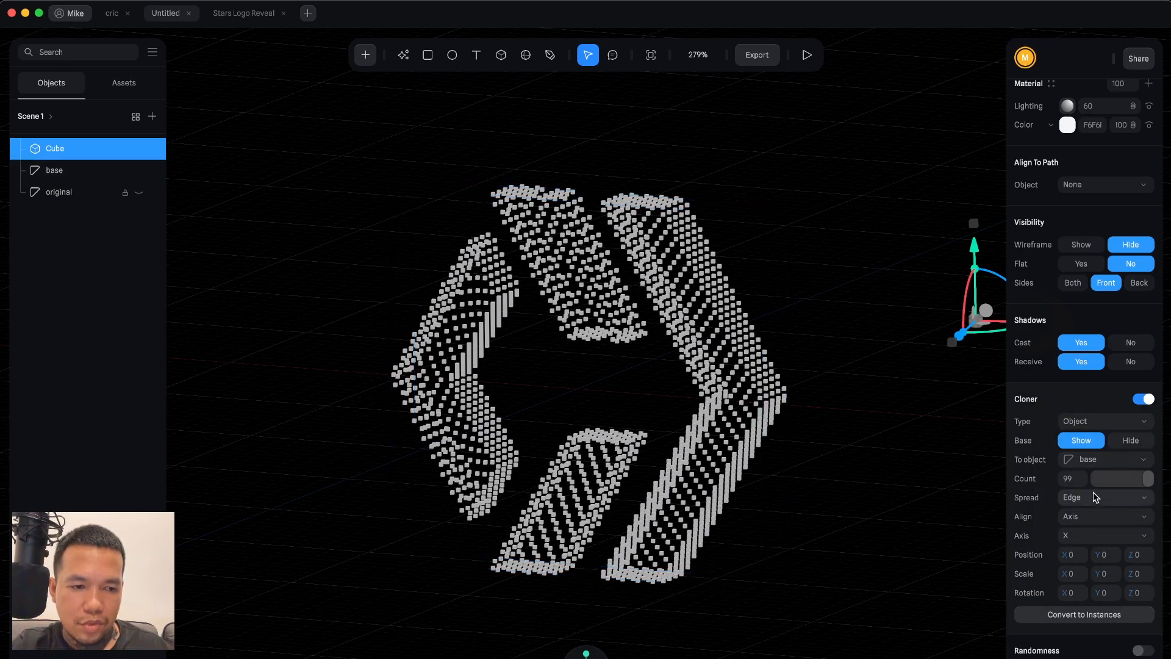
{"action": "left_click", "coordinate": [1125, 498]}
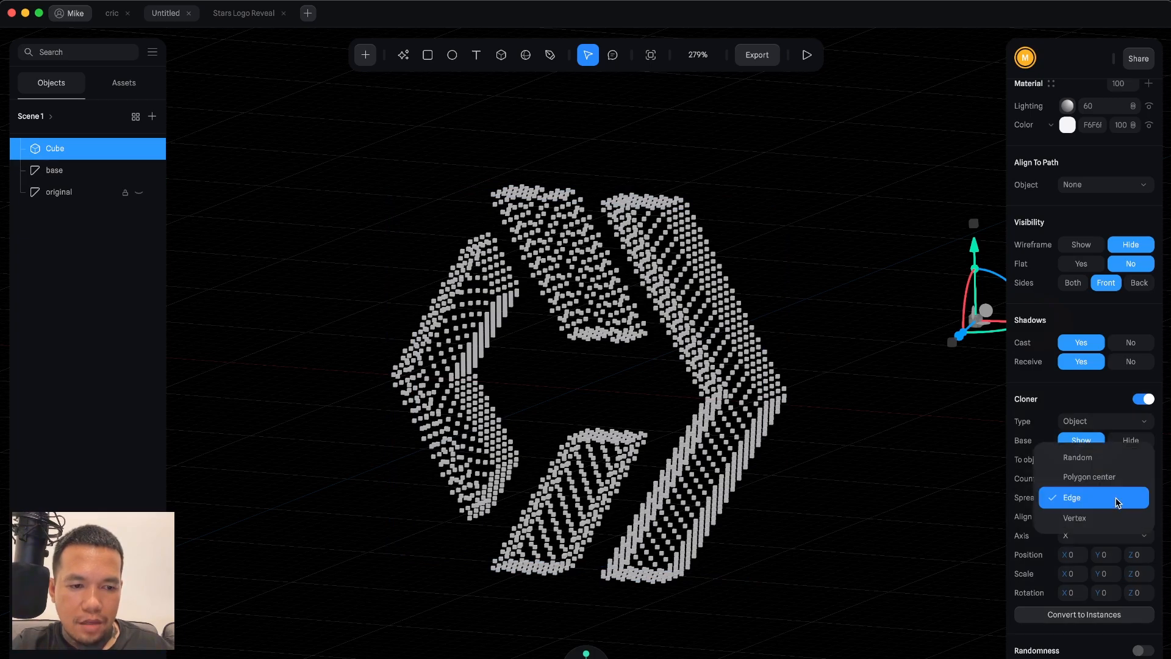
{"action": "left_click", "coordinate": [1129, 485]}
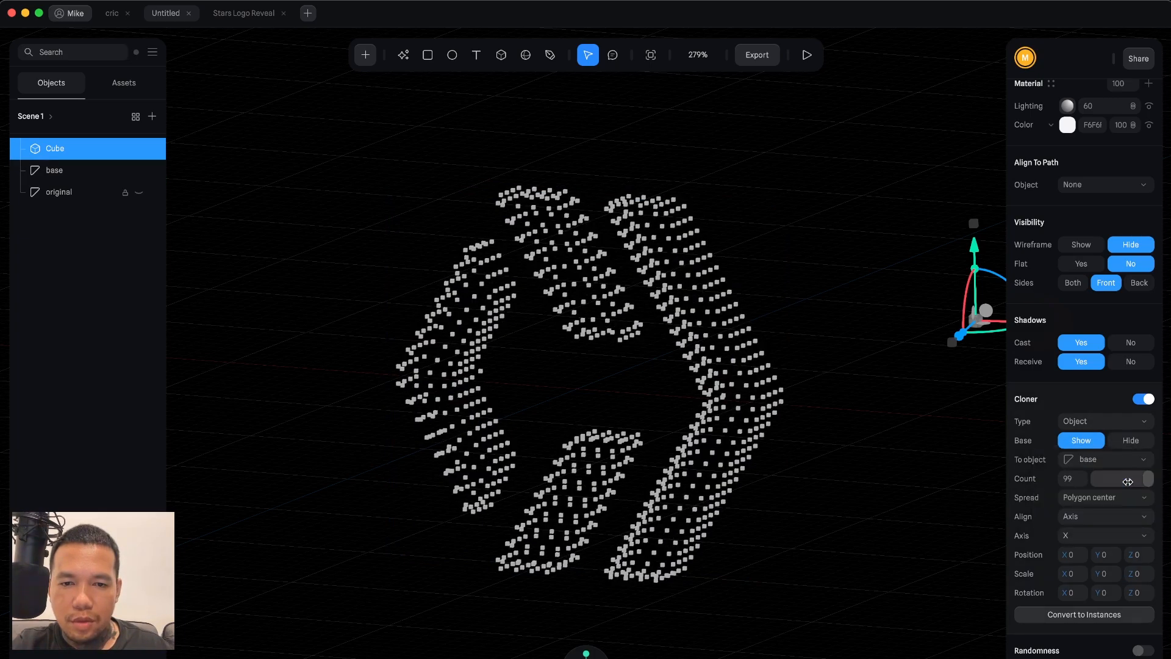
Resize the cube to 1 by 1 by 1.
{"action": "left_click", "coordinate": [885, 463]}
{"action": "mouse_move", "coordinate": [840, 426]}
{"action": "left_mouse_down", "text": "alt"}
{"action": "mouse_move", "coordinate": [766, 450]}
{"action": "mouse_move", "coordinate": [765, 425]}
{"action": "mouse_move", "coordinate": [796, 419]}
{"action": "mouse_move", "coordinate": [858, 439]}
{"action": "mouse_move", "coordinate": [800, 437]}
{"action": "mouse_move", "coordinate": [827, 436]}
{"action": "left_mouse_up", "text": "alt"}
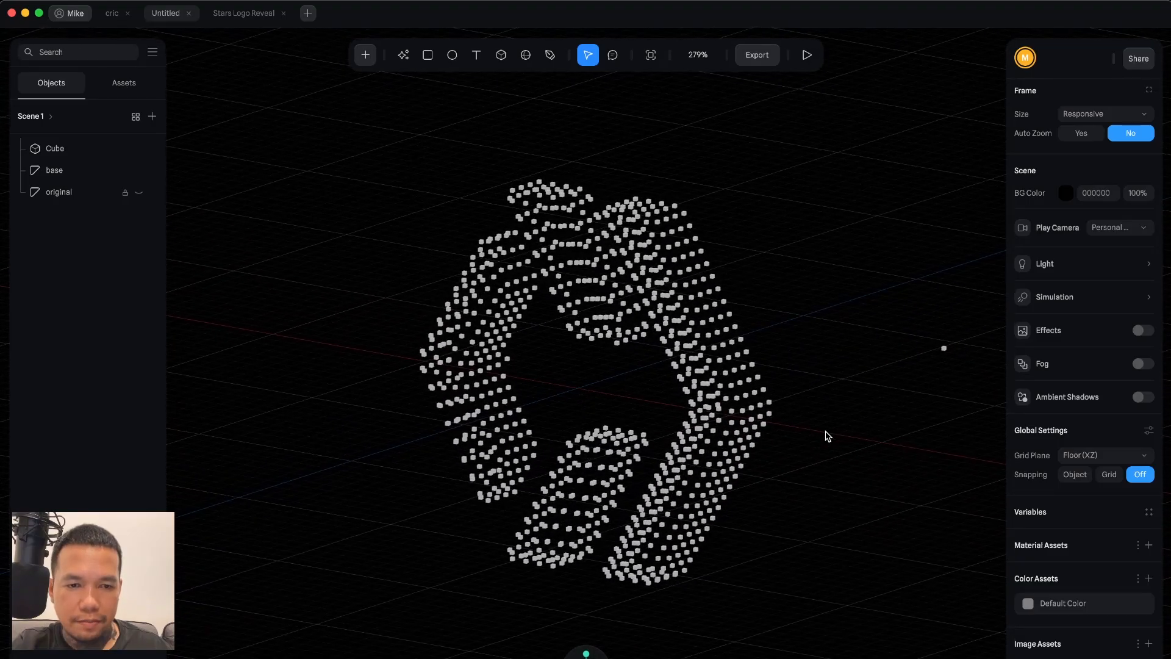
{"action": "left_click", "coordinate": [945, 352]}
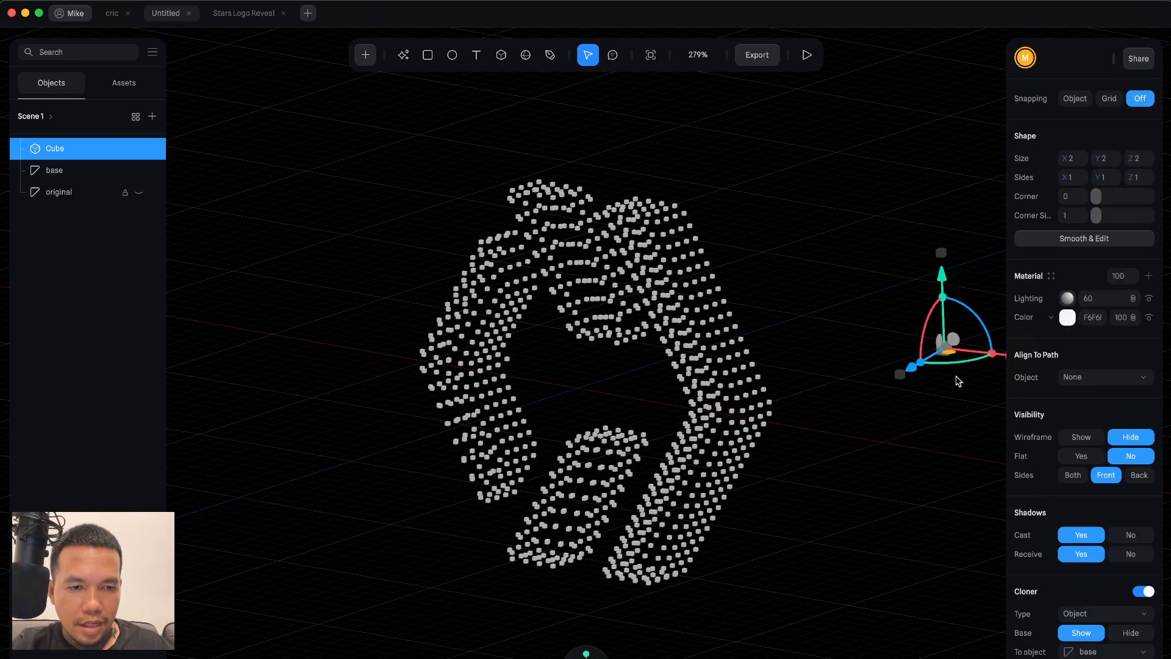
{"action": "scroll", "coordinate": [1092, 301], "scroll_direction": "up", "scroll_amount": 3}
{"action": "left_click", "coordinate": [1076, 269]}
{"action": "type", "text": "1"}
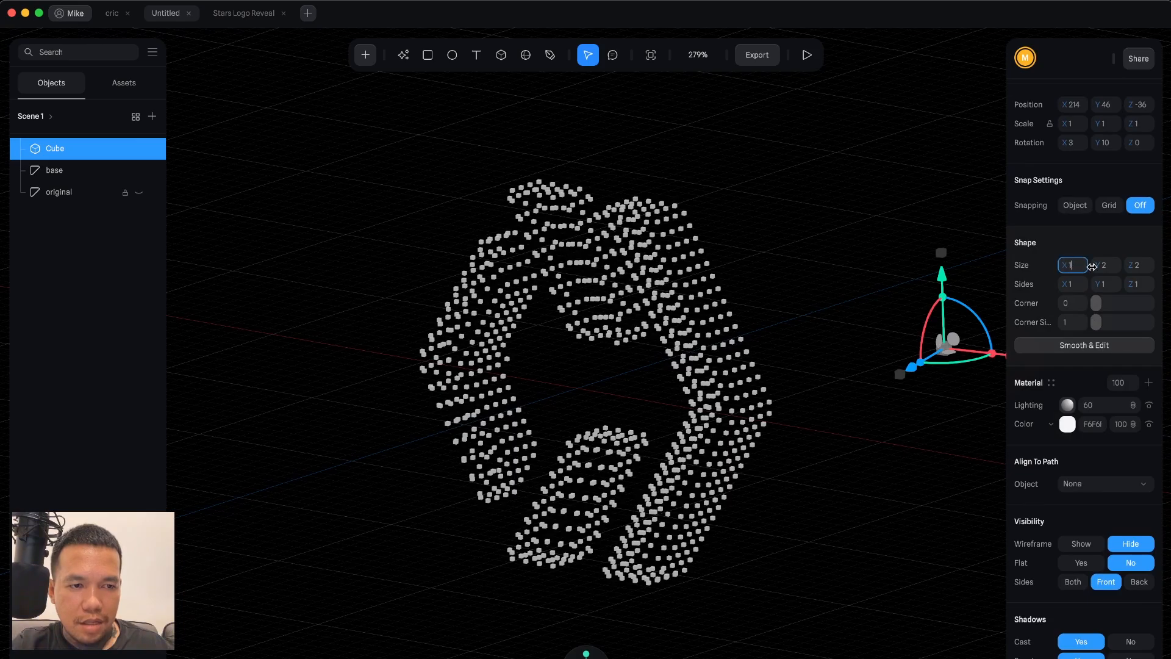
{"action": "left_click", "coordinate": [1105, 267]}
{"action": "type", "text": "1"}
{"action": "left_click", "coordinate": [1141, 269]}
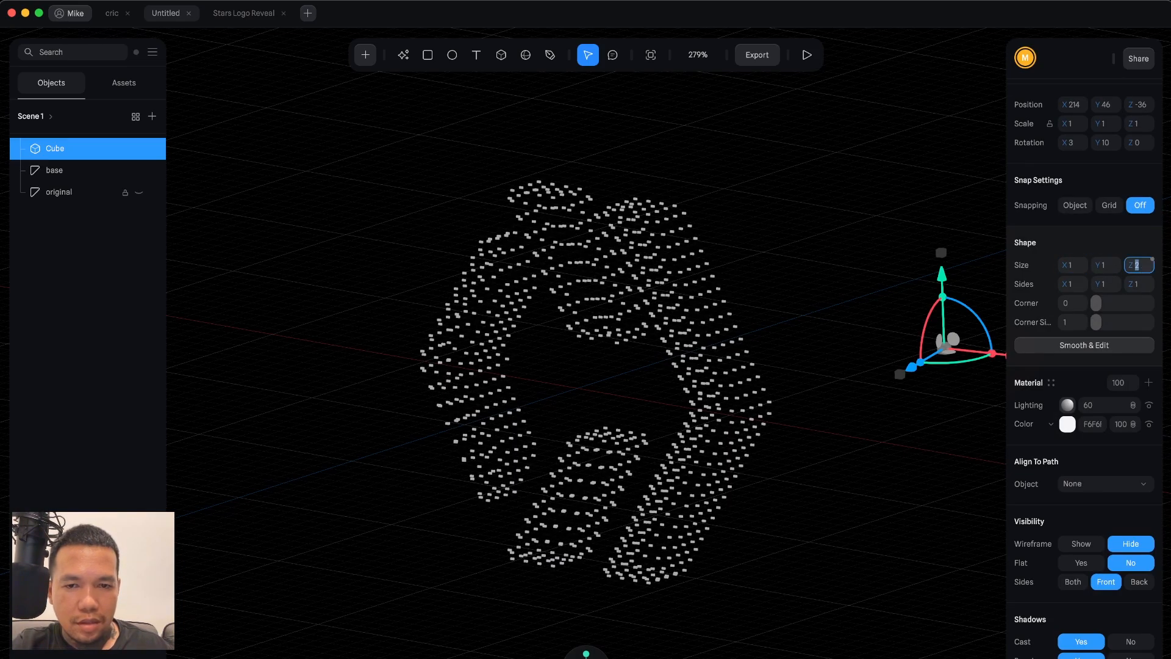
{"action": "type", "text": "1"}
{"action": "key", "text": "Return"}
Turn off shadow casting and receiving on the base logo.
{"action": "left_click", "coordinate": [825, 398]}
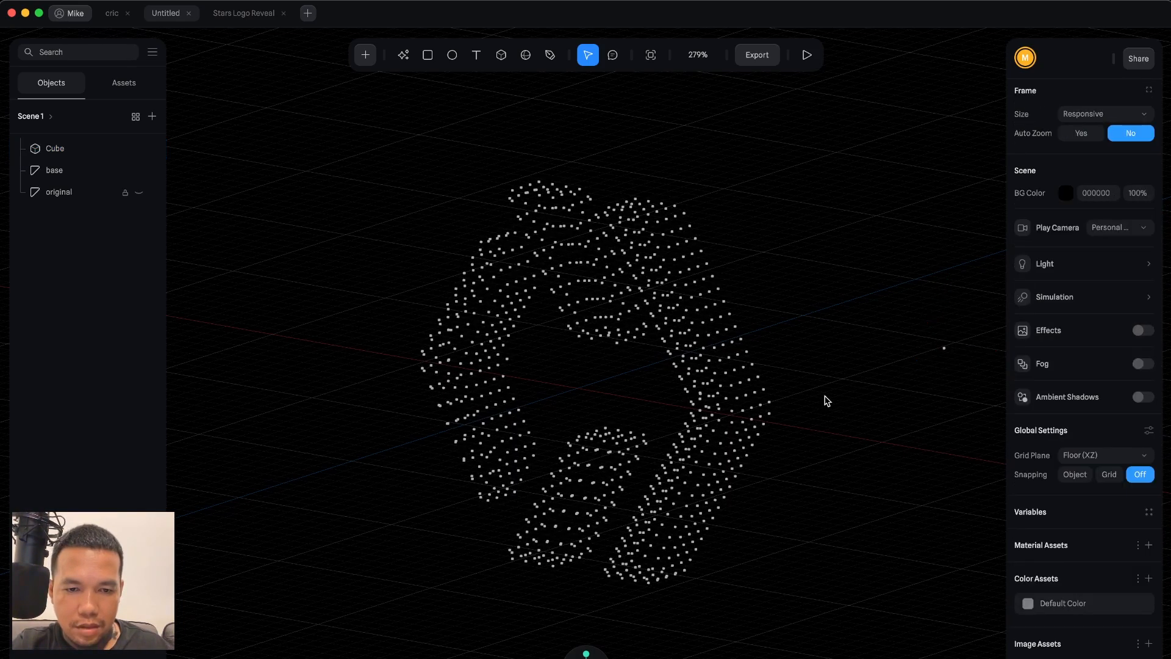
{"action": "left_click", "coordinate": [722, 391]}
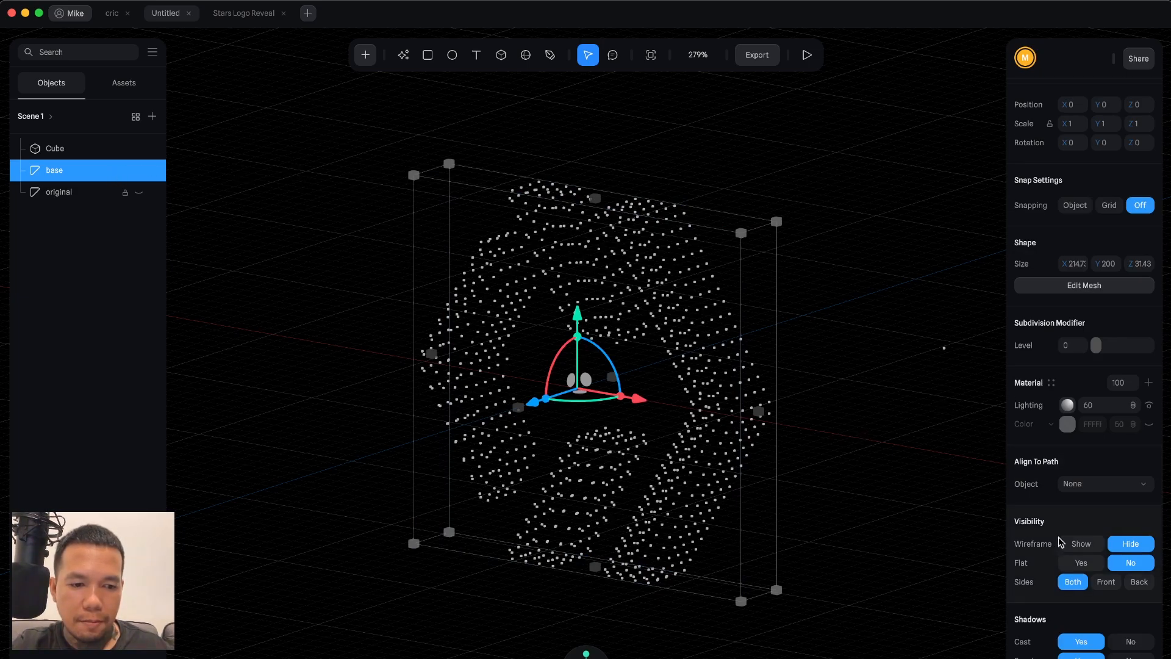
{"action": "scroll", "coordinate": [1059, 542], "scroll_direction": "down", "scroll_amount": 2}
{"action": "scroll", "coordinate": [1060, 543], "scroll_direction": "up", "scroll_amount": 1}
{"action": "scroll", "coordinate": [1059, 543], "scroll_direction": "down", "scroll_amount": 1}
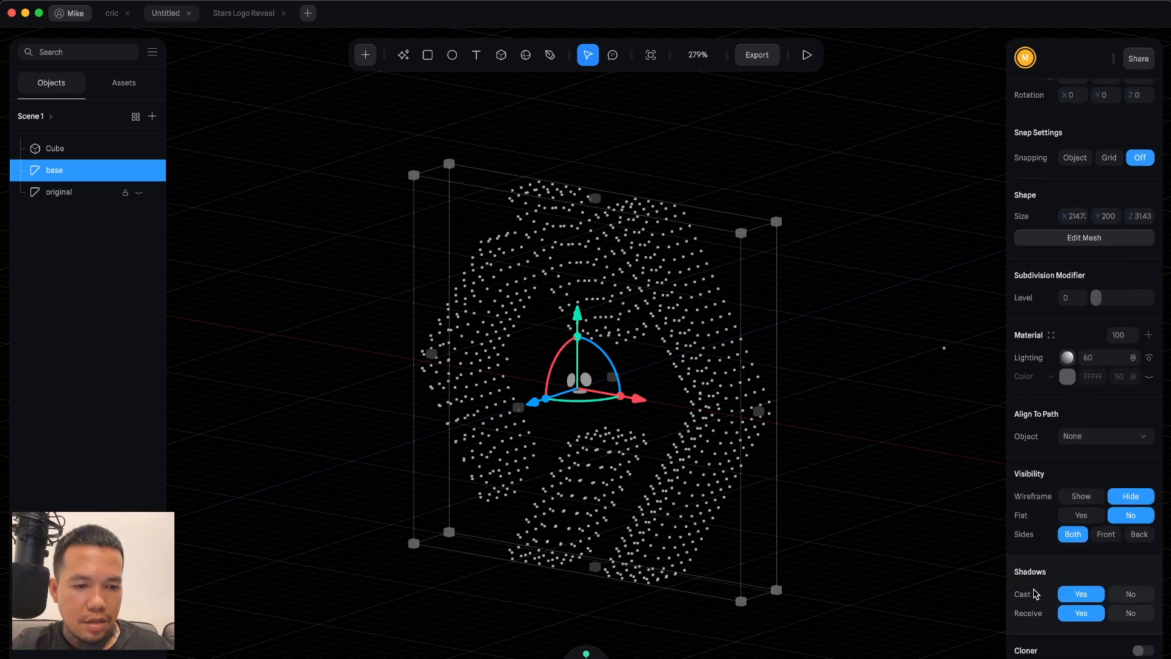
{"action": "left_click", "coordinate": [1128, 593]}
{"action": "left_click", "coordinate": [1128, 613]}
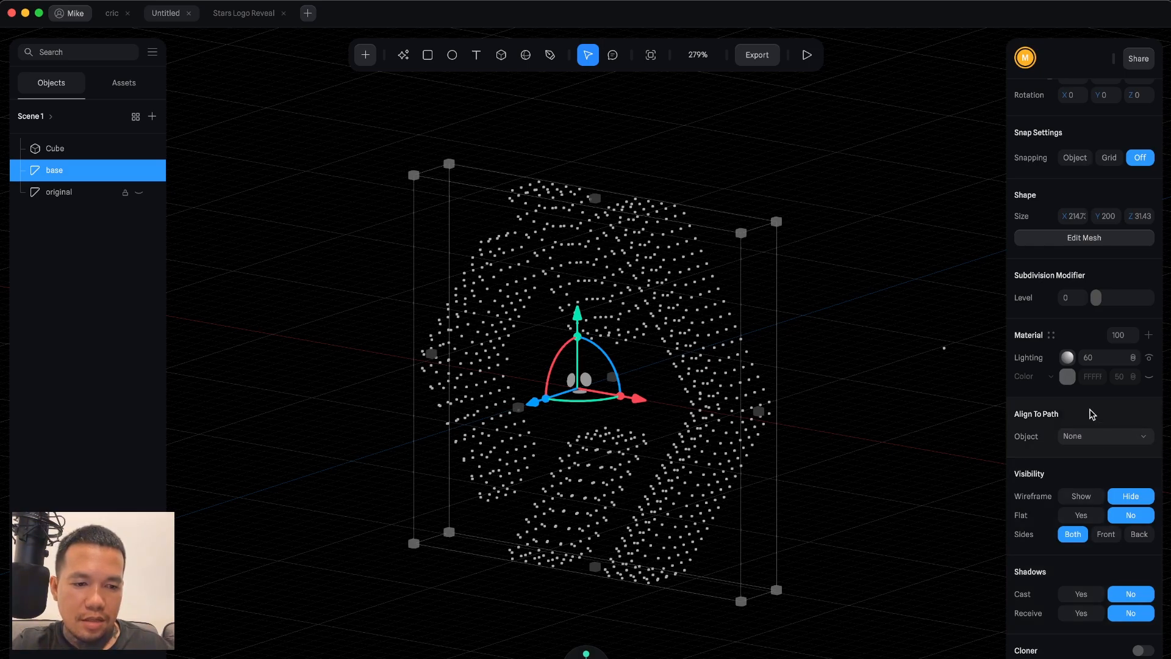
Select the cube cloner, enable Randomness and set its noise type to Simplex.
{"action": "left_click", "coordinate": [945, 348]}
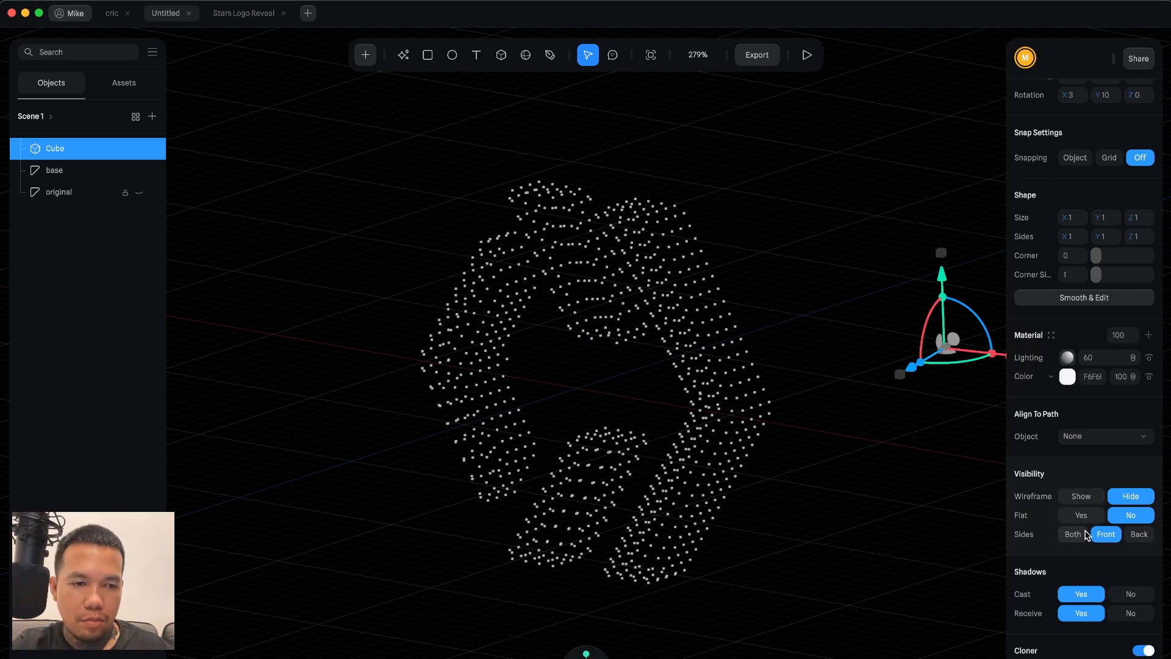
{"action": "scroll", "coordinate": [1079, 519], "scroll_direction": "down", "scroll_amount": 5}
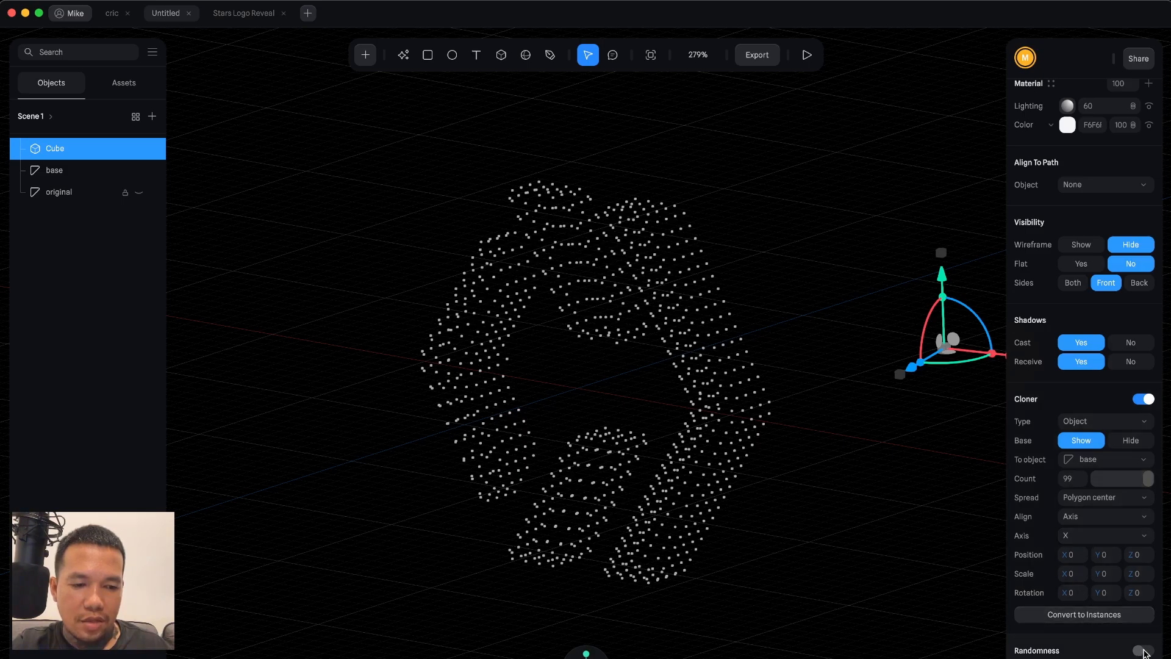
{"action": "left_click", "coordinate": [1144, 650]}
{"action": "scroll", "coordinate": [1092, 610], "scroll_direction": "down", "scroll_amount": 3}
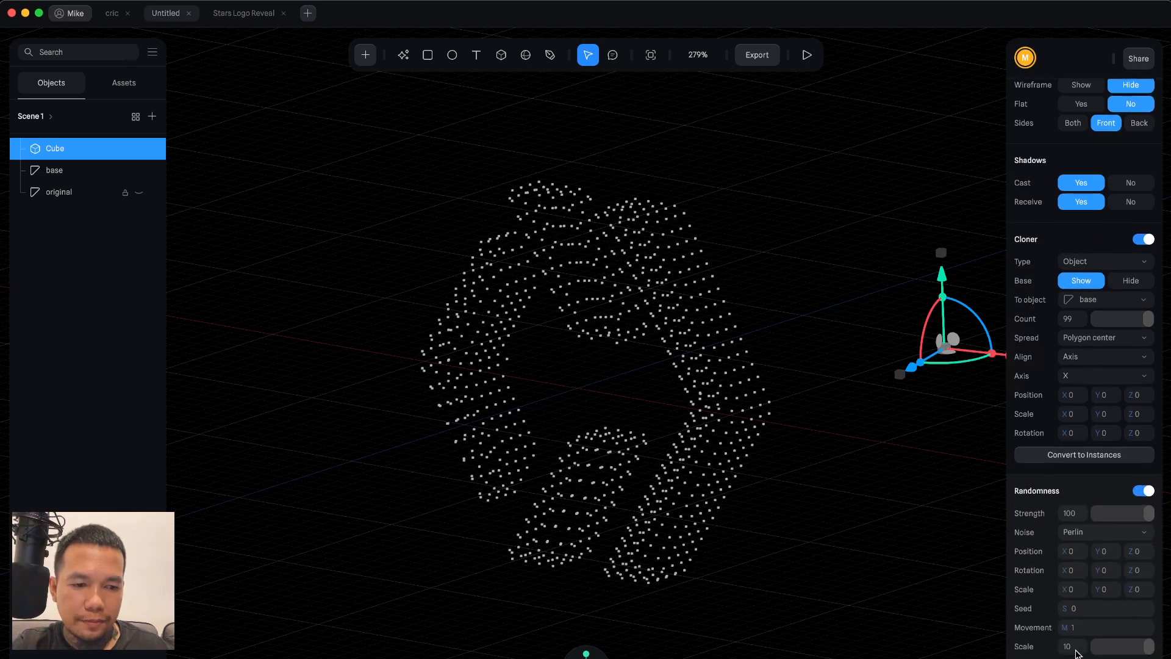
{"action": "left_click", "coordinate": [1091, 536]}
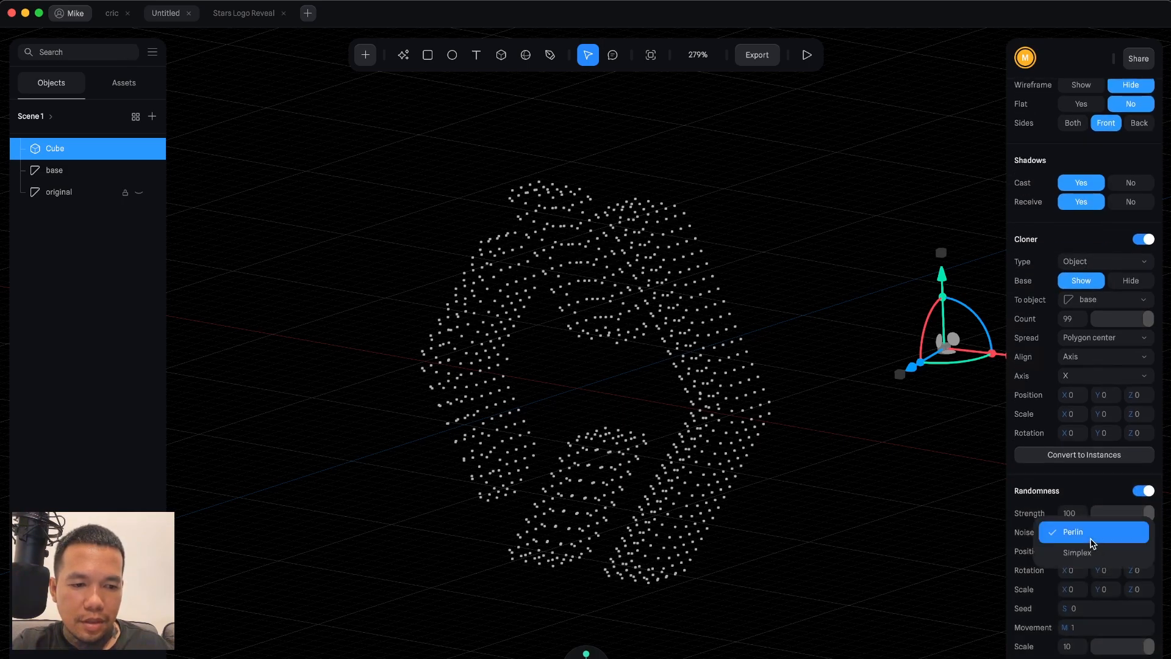
{"action": "left_click", "coordinate": [1091, 551]}
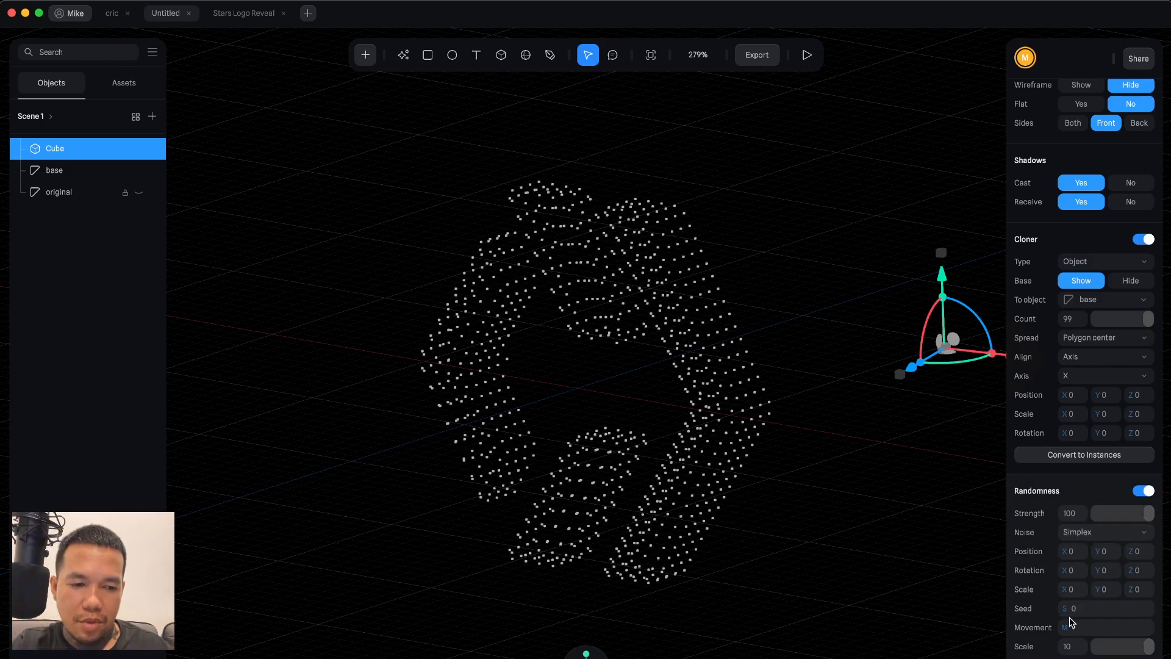
Set the randomness seed and movement both to 0.
{"action": "left_click_drag", "start_coordinate": [1065, 608], "coordinate": [1067, 608]}
{"action": "left_click_drag", "start_coordinate": [1064, 627], "coordinate": [1078, 627]}
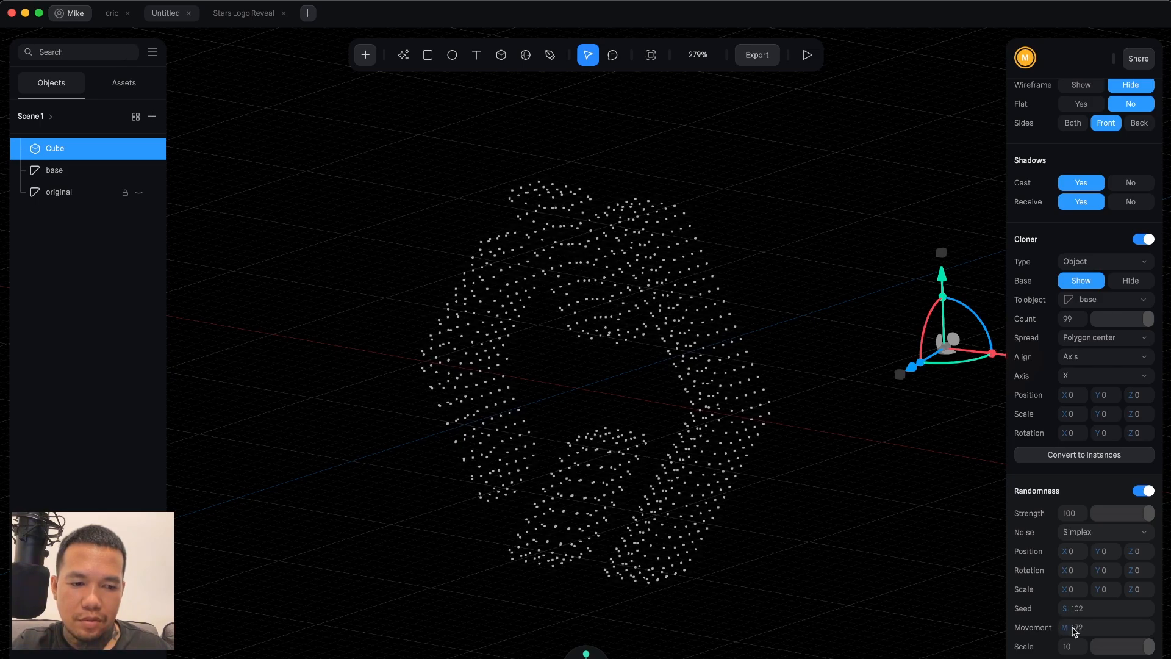
{"action": "left_click", "coordinate": [1080, 613]}
{"action": "type", "text": "0"}
{"action": "key", "text": "Return"}
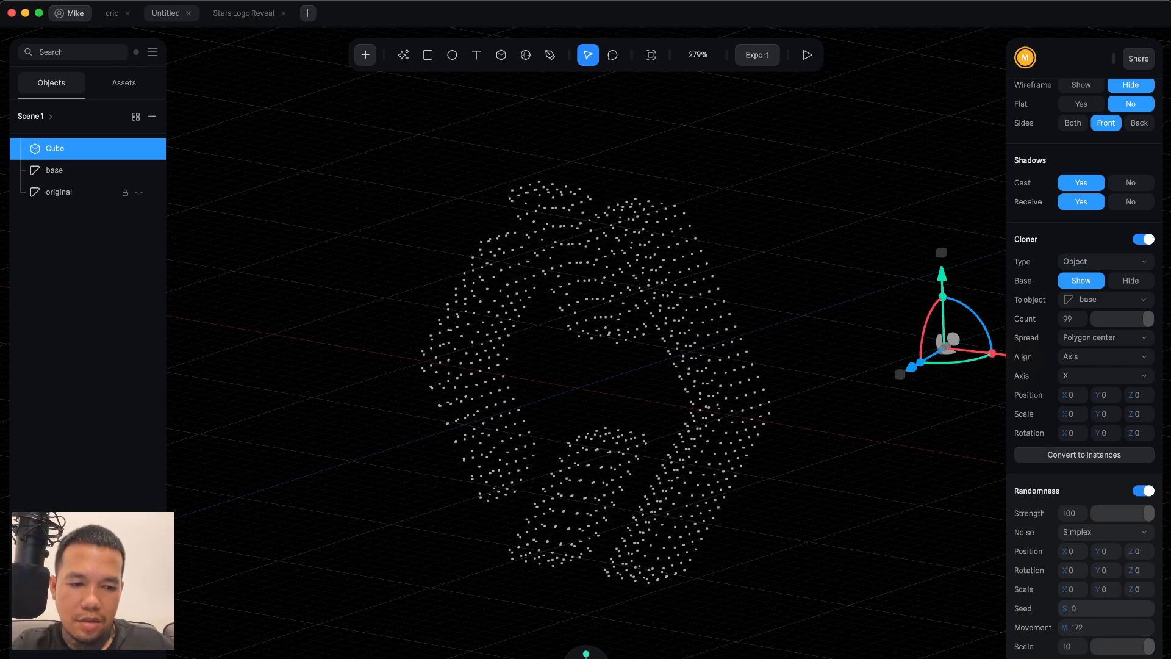
{"action": "left_click", "coordinate": [1098, 628]}
{"action": "type", "text": "0"}
{"action": "key", "text": "Return"}
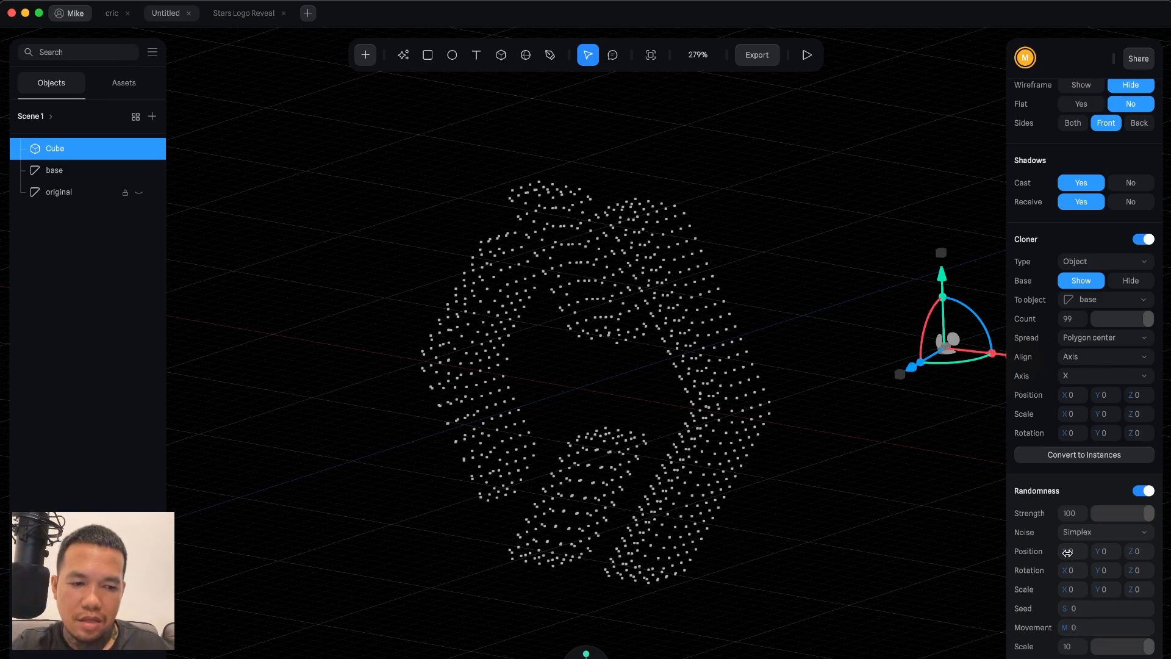
Try varying the X position randomness, then reset it to 0.
{"action": "left_click_drag", "start_coordinate": [1068, 552], "coordinate": [1069, 552]}
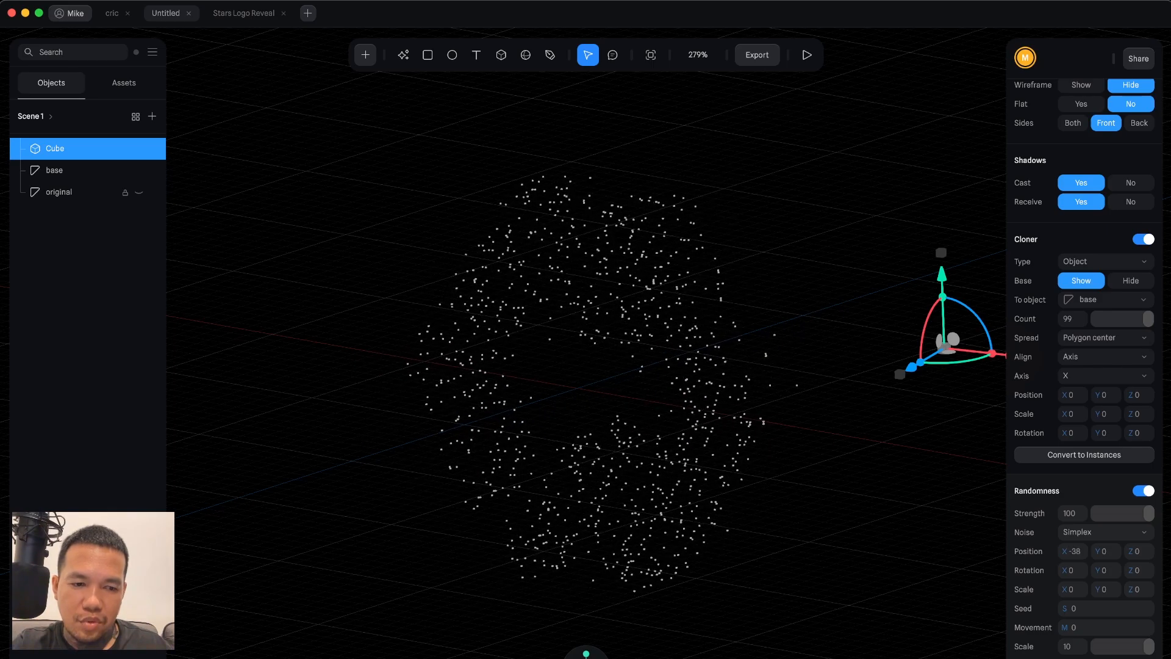
{"action": "left_click_drag", "start_coordinate": [1070, 552], "coordinate": [1061, 552]}
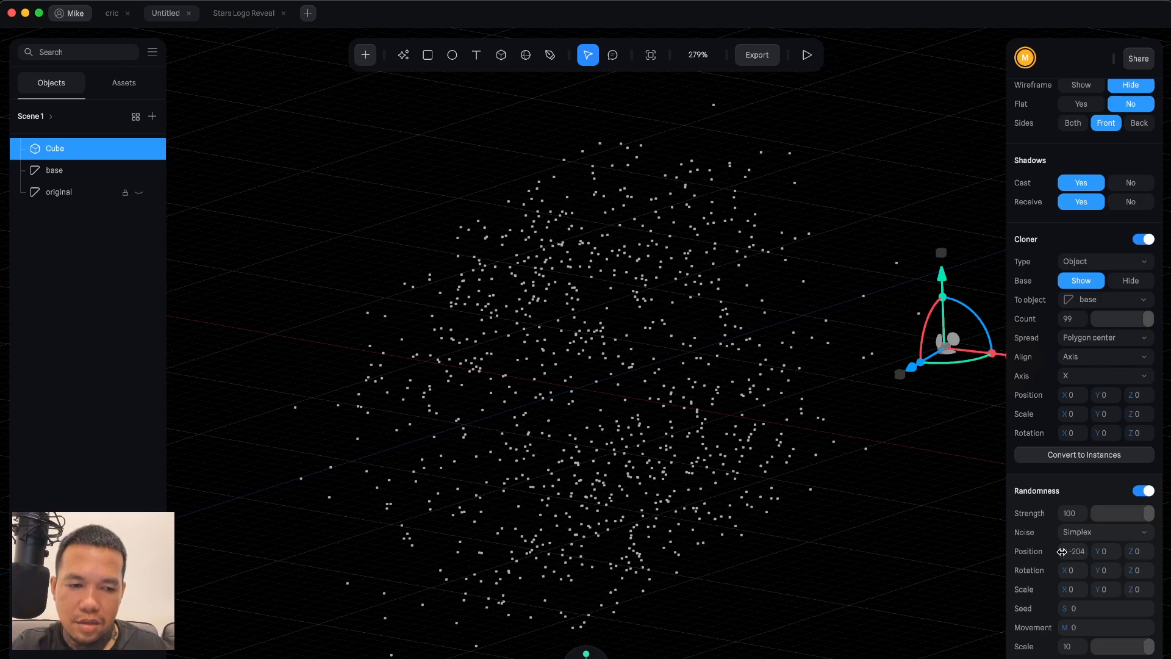
{"action": "left_click_drag", "start_coordinate": [1069, 551], "coordinate": [1080, 550]}
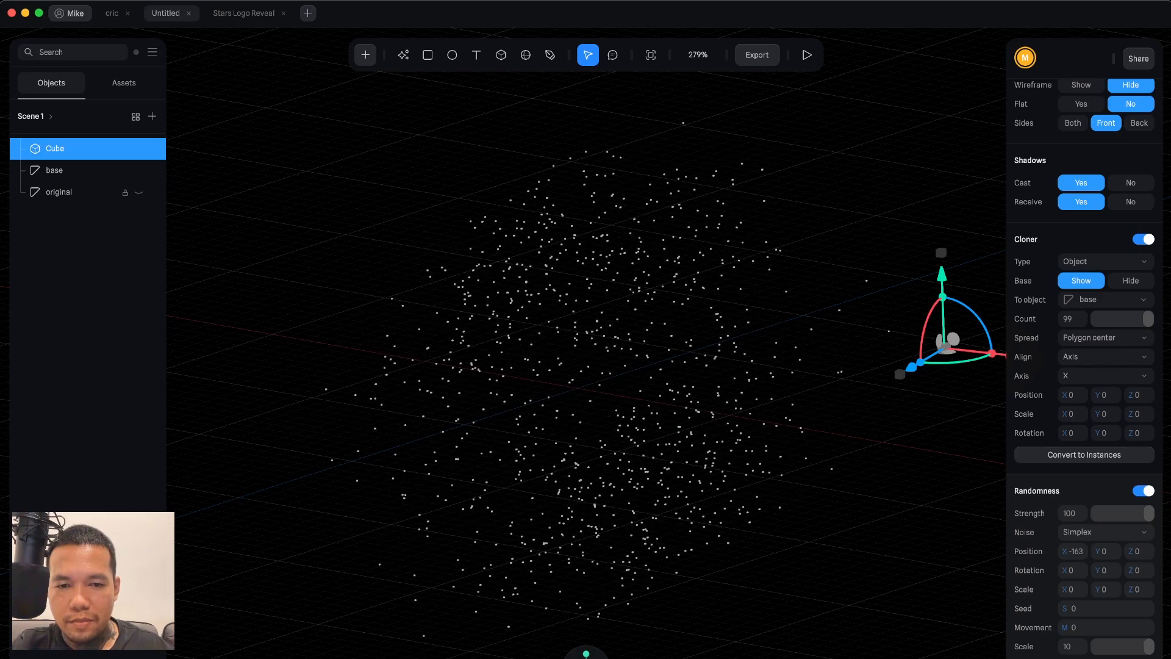
{"action": "left_click_drag", "start_coordinate": [1073, 551], "coordinate": [1047, 551]}
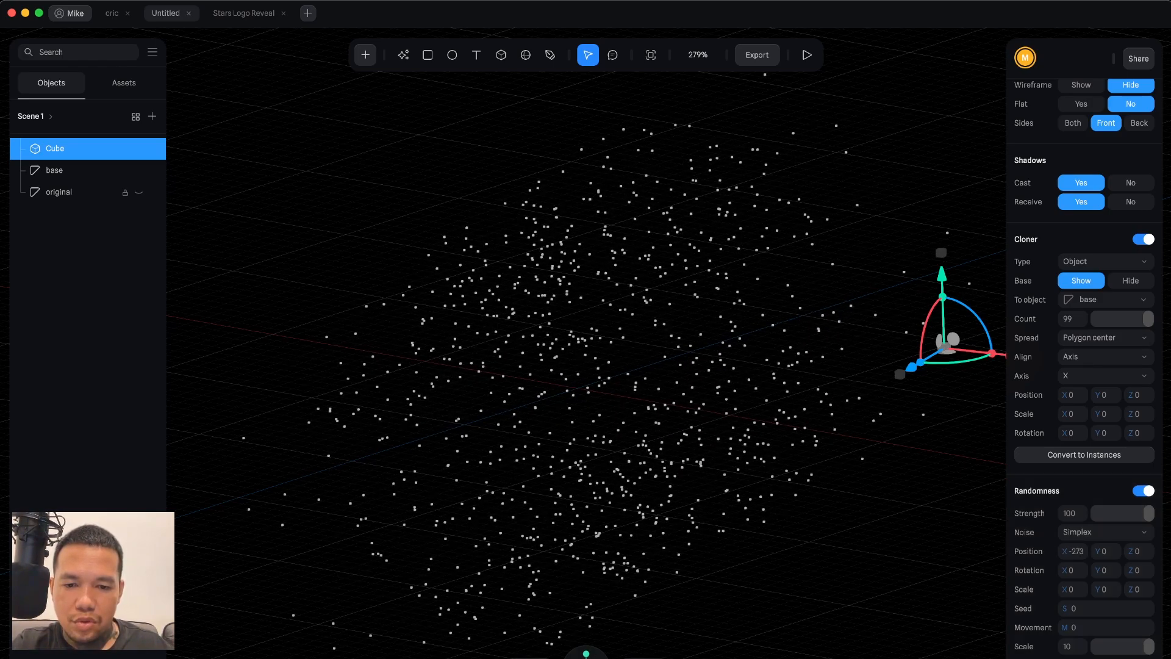
{"action": "left_click", "coordinate": [538, 657]}
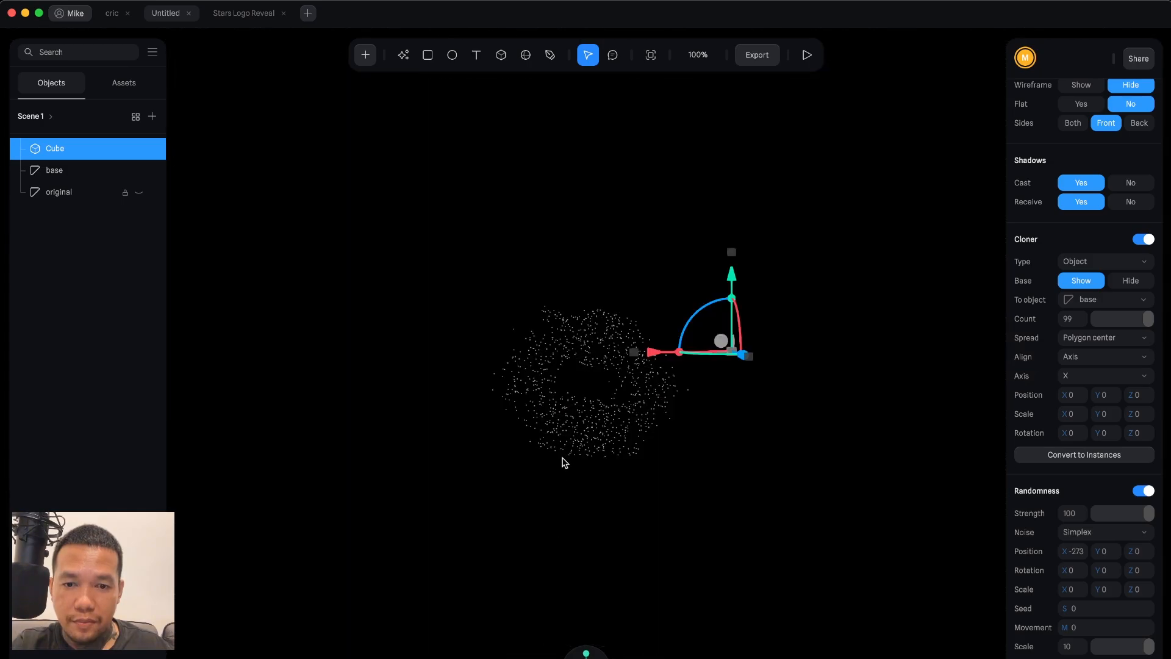
{"action": "scroll", "coordinate": [596, 408], "scroll_direction": "up", "scroll_amount": 5}
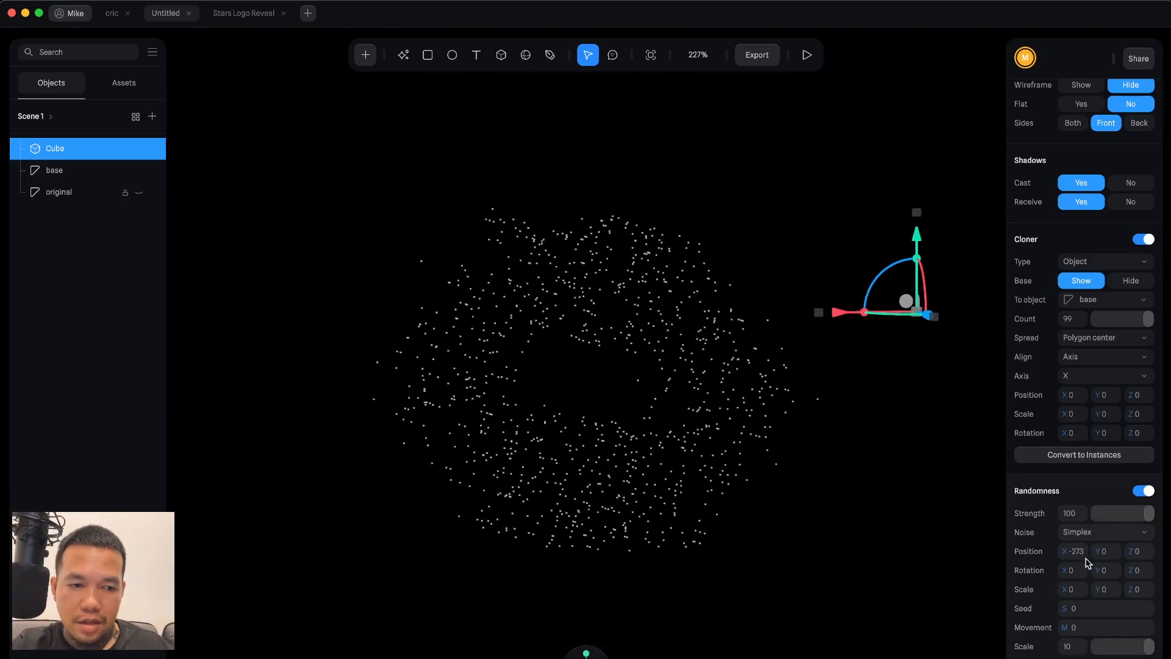
{"action": "mouse_move", "coordinate": [1072, 551]}
{"action": "left_mouse_down"}
{"action": "mouse_move", "coordinate": [1117, 551]}
{"action": "mouse_move", "coordinate": [1068, 551]}
{"action": "left_mouse_up"}
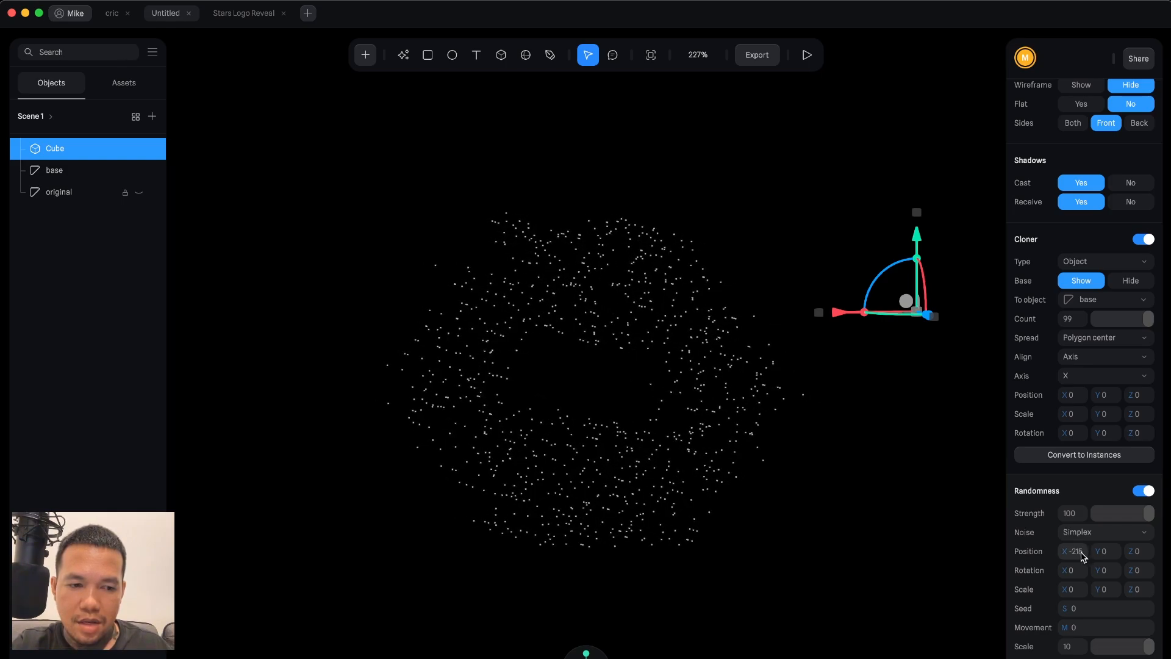
{"action": "left_click", "coordinate": [1071, 551]}
{"action": "type", "text": "0"}
{"action": "key", "text": "Return"}
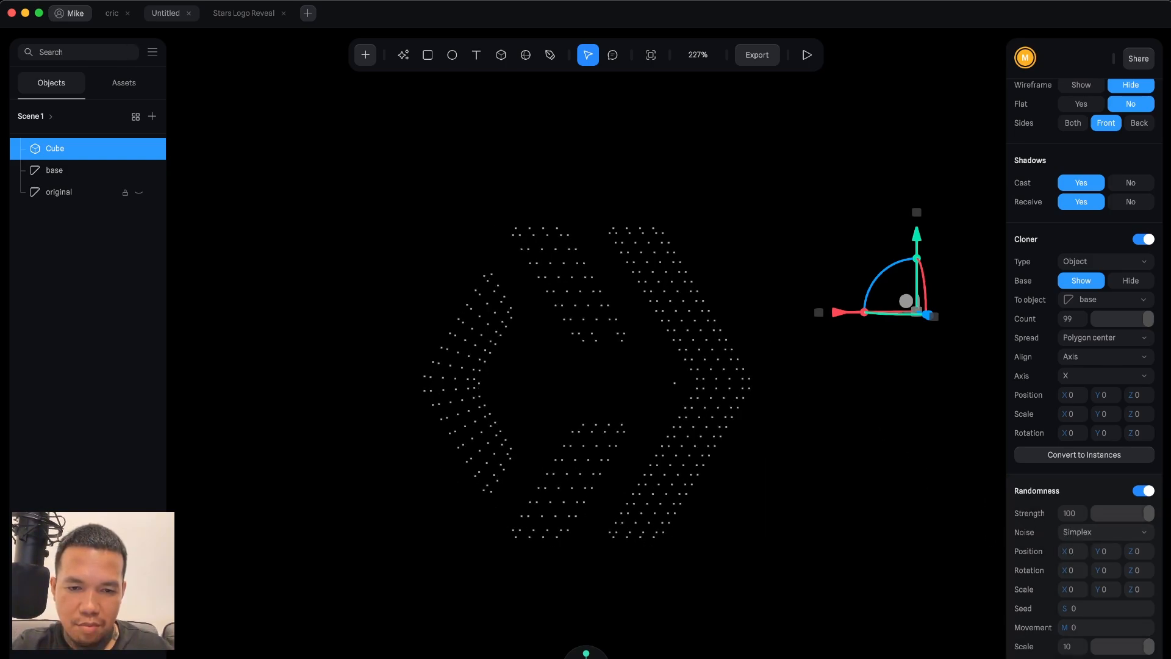
Try Y and Z position randomness values, then reset both to 0.
{"action": "left_click_drag", "start_coordinate": [1101, 550], "coordinate": [1155, 554]}
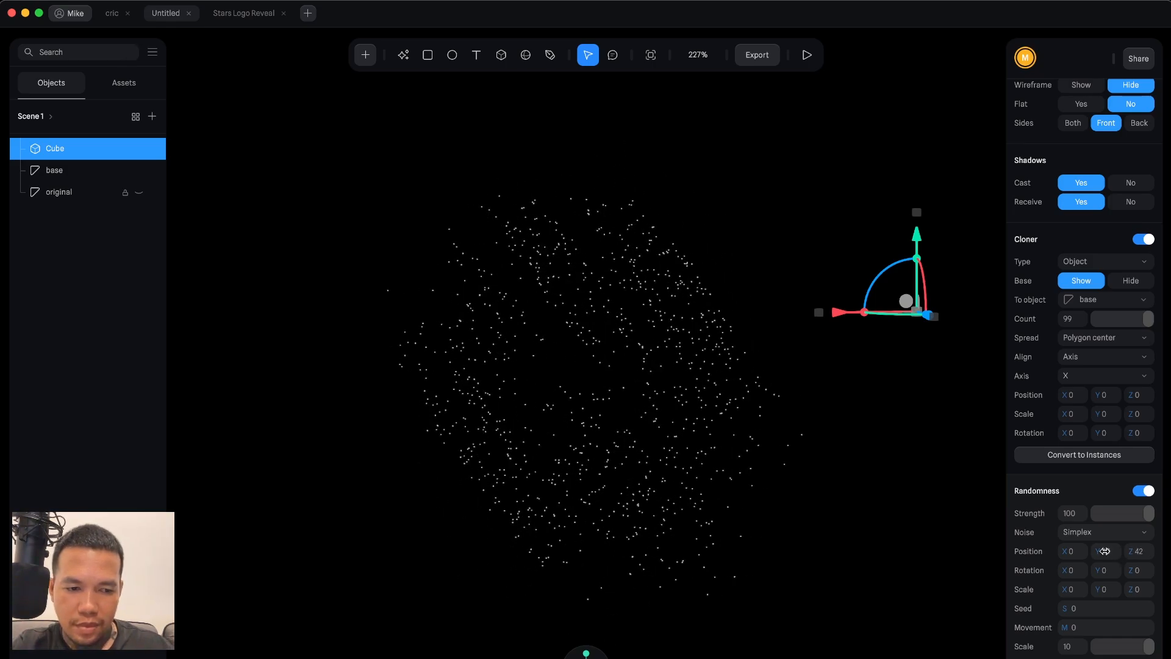
{"action": "left_click", "coordinate": [1105, 551]}
{"action": "type", "text": "0"}
{"action": "key", "text": "Return"}
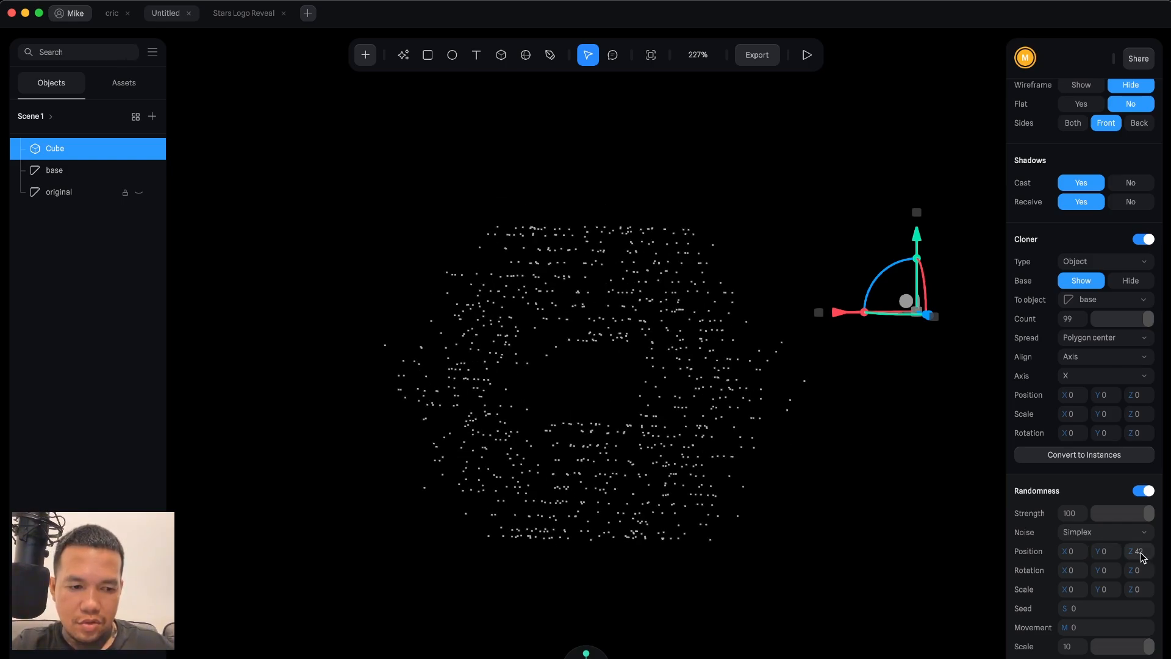
{"action": "left_click", "coordinate": [1138, 551]}
{"action": "type", "text": "0"}
{"action": "key", "text": "Return"}
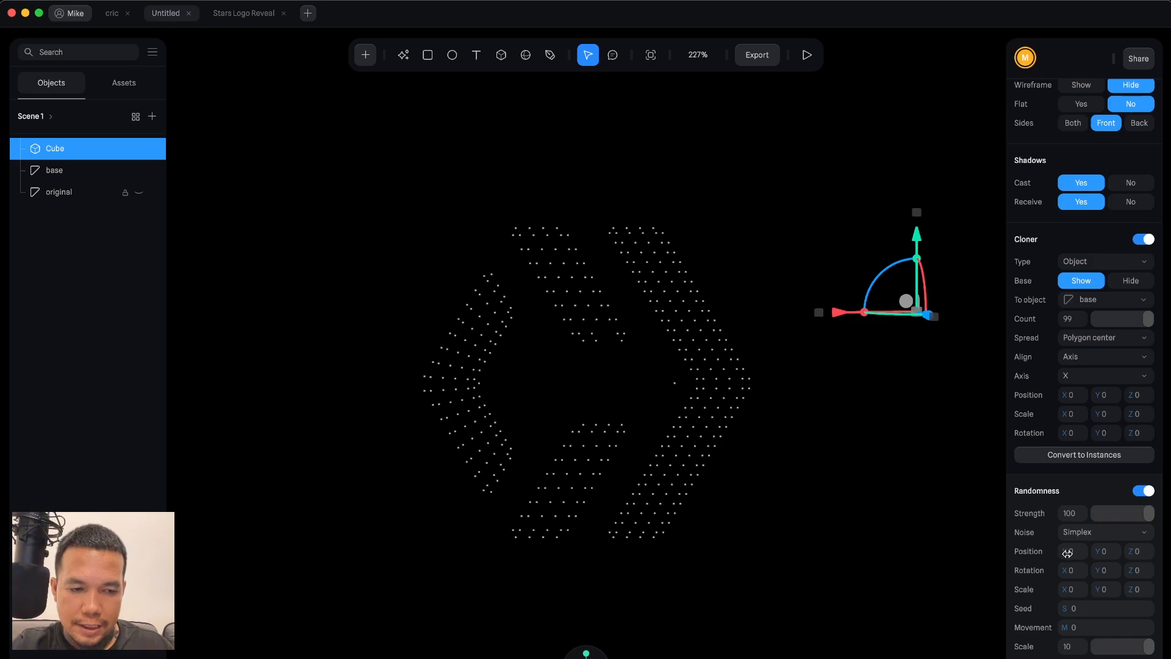
Try an X position randomness of 395 and reset it to 0.
{"action": "left_click_drag", "start_coordinate": [1065, 551], "coordinate": [1170, 551]}
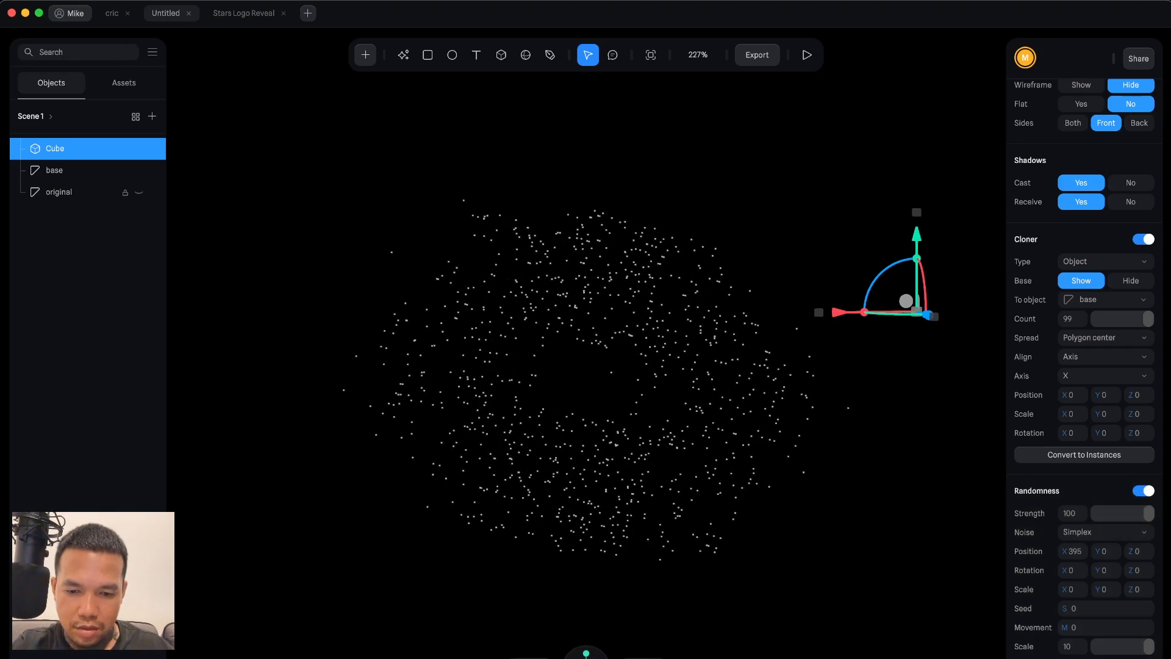
{"action": "left_click_drag", "start_coordinate": [732, 403], "coordinate": [894, 403], "text": "alt"}
{"action": "key", "text": "shift+0"}
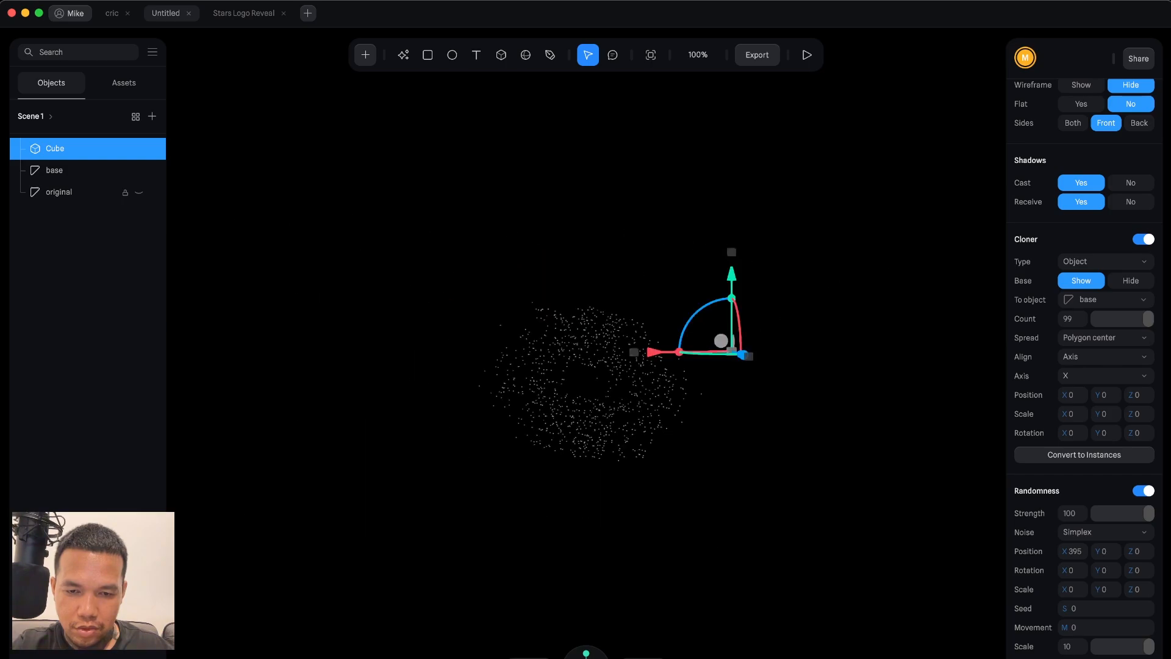
{"action": "key", "text": "shift+1"}
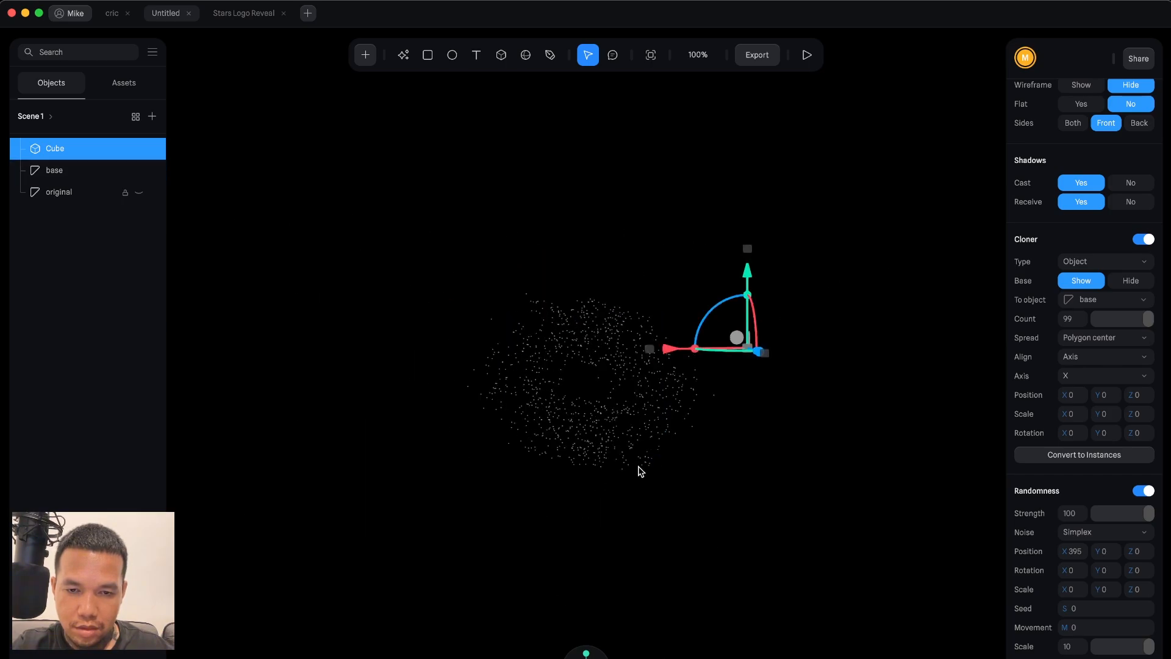
{"action": "left_click", "coordinate": [643, 658]}
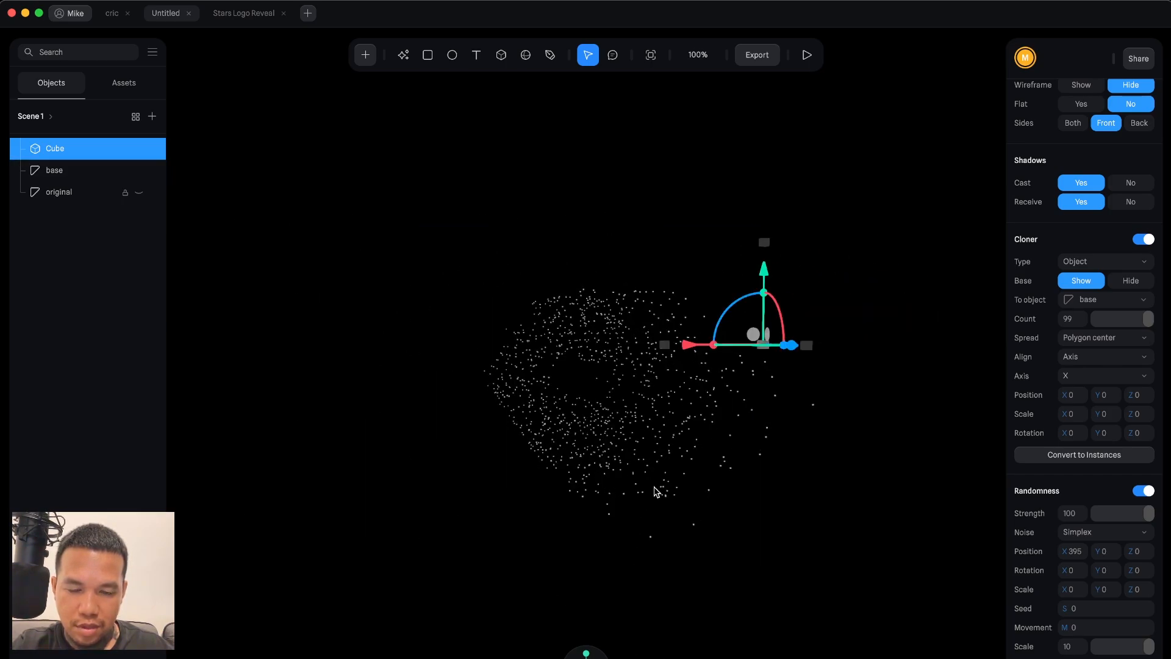
{"action": "scroll", "coordinate": [654, 487], "scroll_direction": "up", "scroll_amount": 5}
{"action": "scroll", "coordinate": [655, 492], "scroll_direction": "up", "scroll_amount": 2}
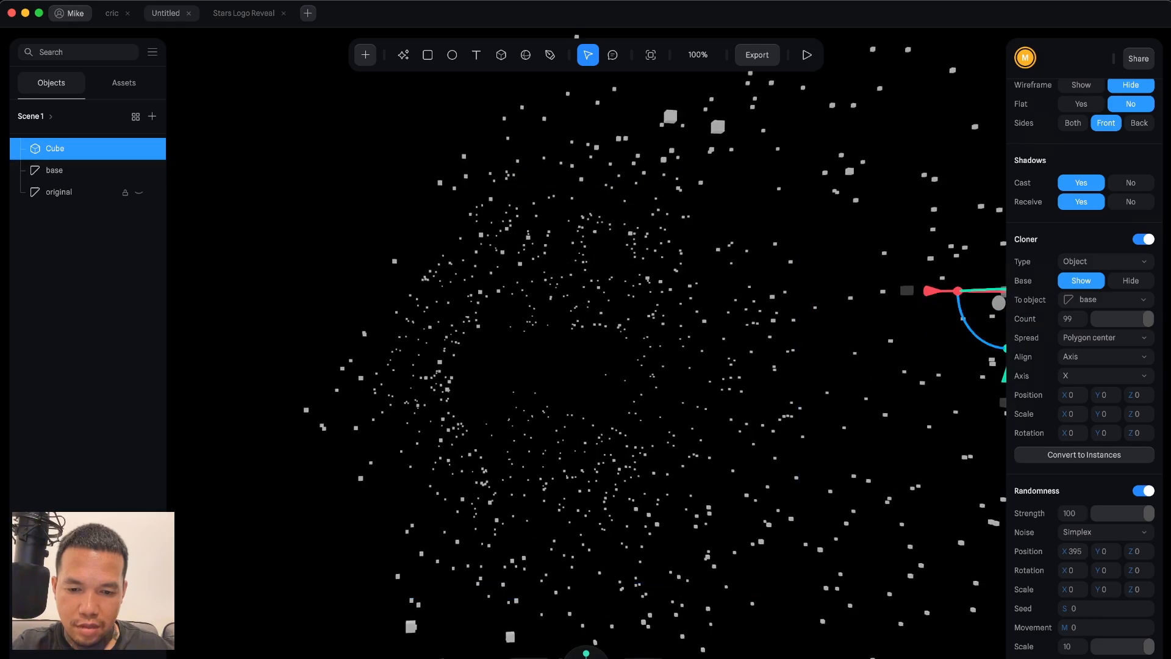
{"action": "scroll", "coordinate": [624, 515], "scroll_direction": "down", "scroll_amount": 8}
{"action": "left_click", "coordinate": [1074, 551]}
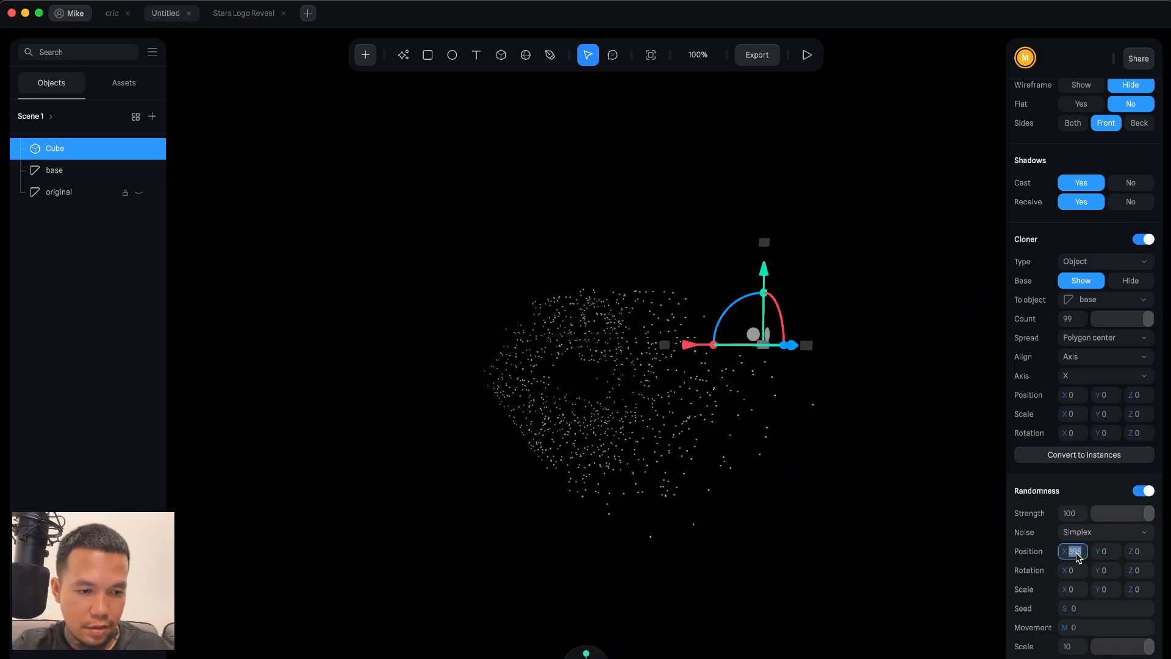
{"action": "type", "text": "0"}
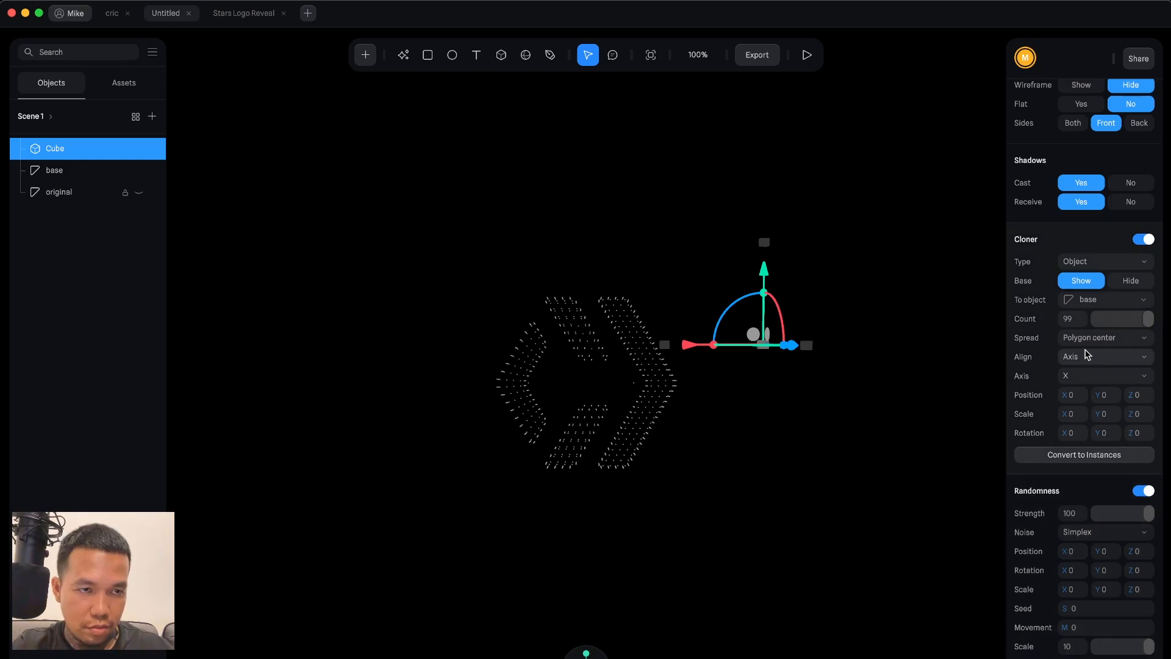
{"action": "scroll", "coordinate": [1087, 354], "scroll_direction": "up", "scroll_amount": 10}
{"action": "left_click", "coordinate": [1073, 209]}
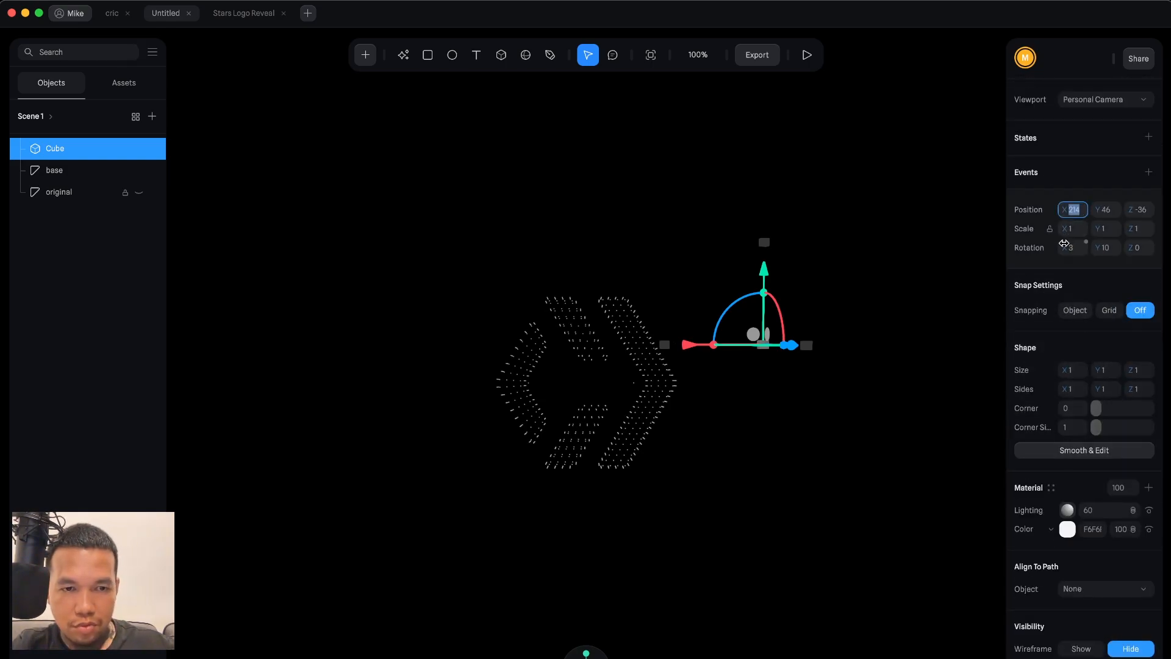
{"action": "left_click", "coordinate": [61, 170]}
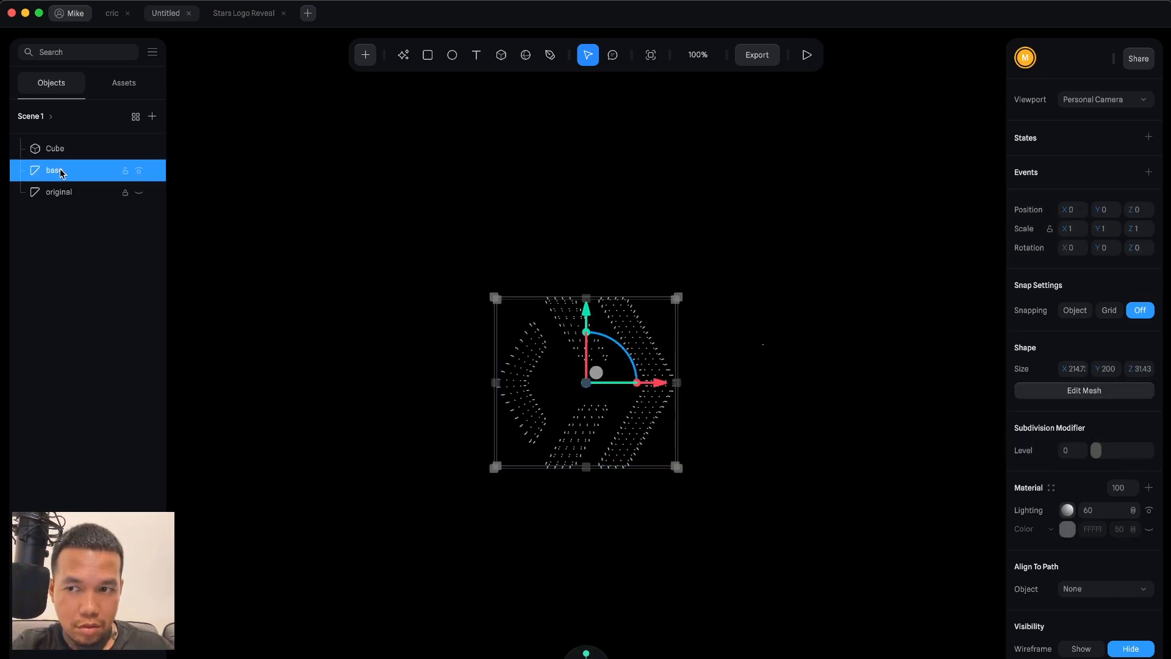
{"action": "left_click", "coordinate": [395, 369]}
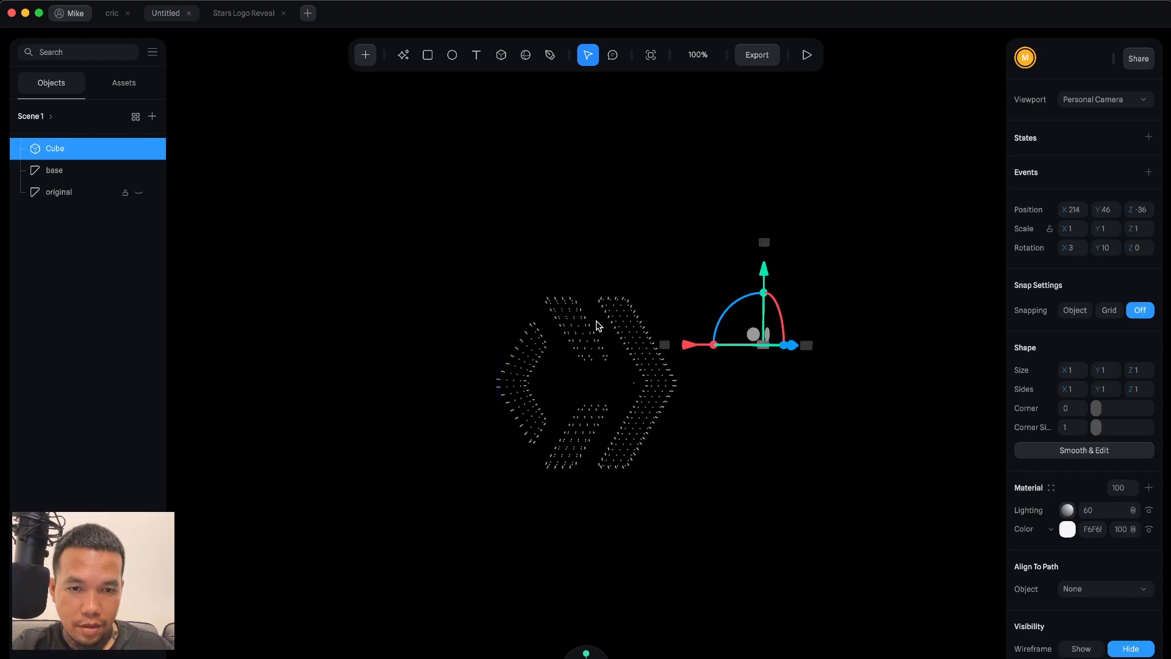
{"action": "left_click", "coordinate": [679, 400]}
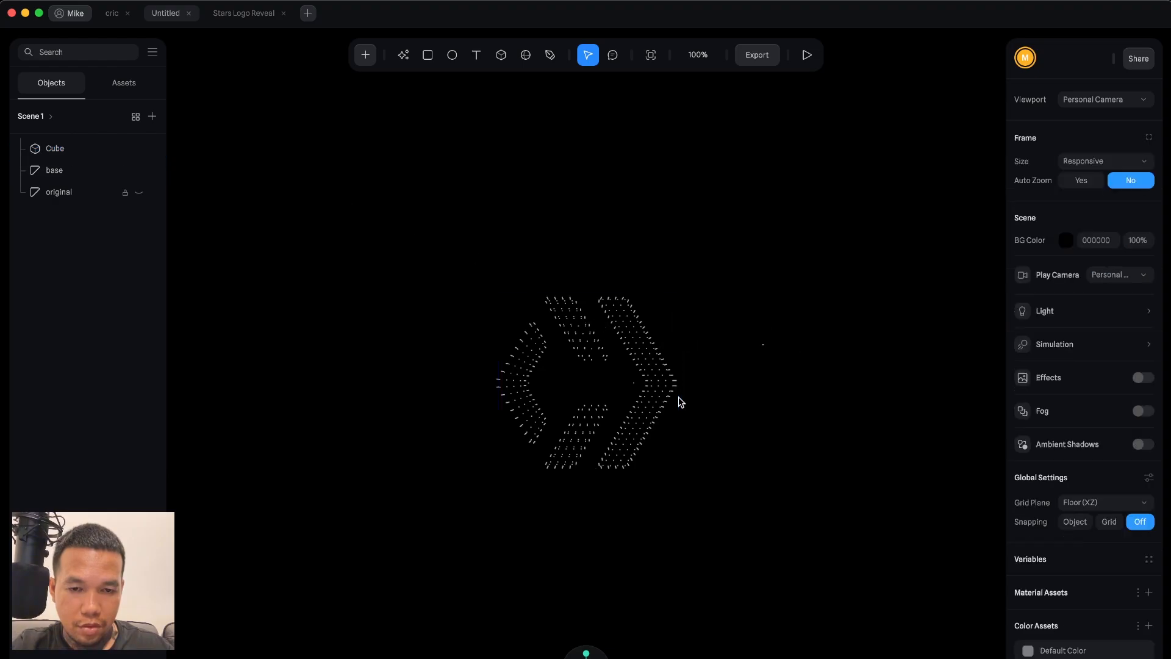
{"action": "left_click", "coordinate": [749, 335]}
{"action": "scroll", "coordinate": [1074, 578], "scroll_direction": "down", "scroll_amount": 10}
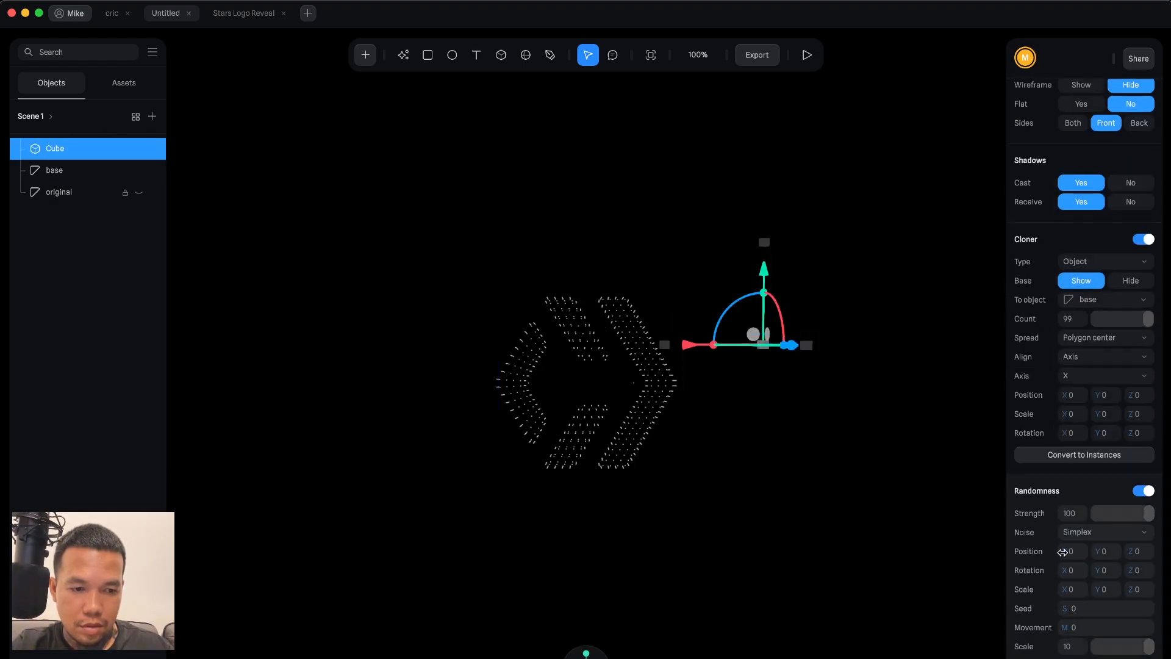
Configure the randomness with an X position of about 310, Simplex noise and a seed of 37.
{"action": "left_click_drag", "start_coordinate": [1064, 551], "coordinate": [1147, 551]}
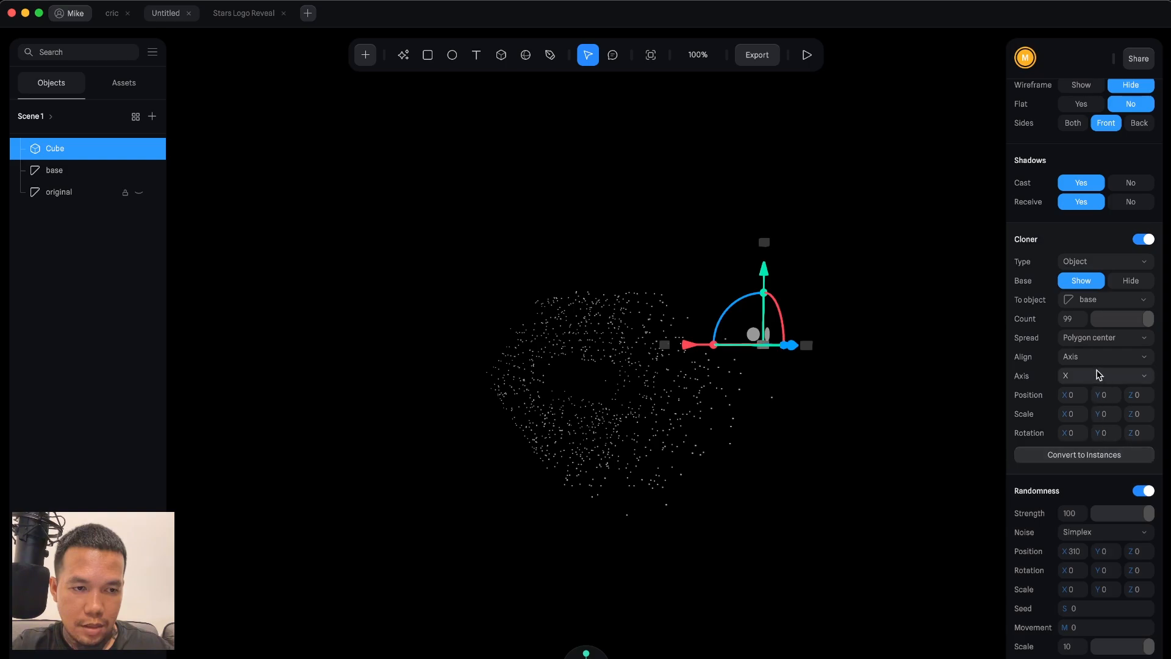
{"action": "left_click", "coordinate": [1111, 532]}
{"action": "left_click", "coordinate": [1113, 518]}
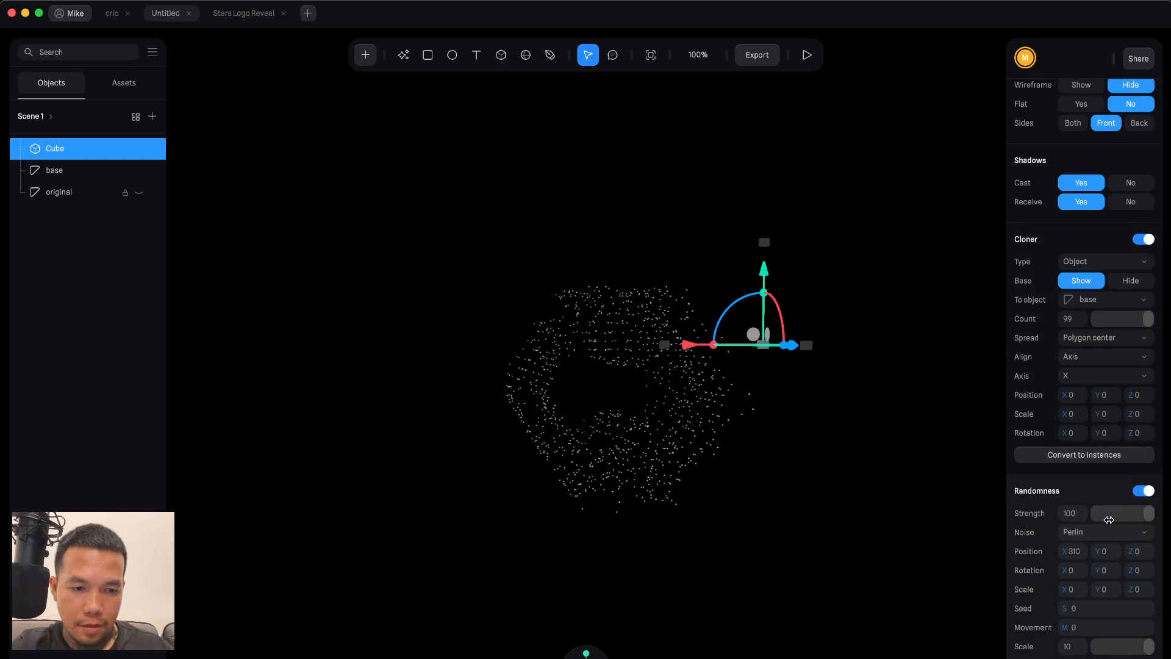
{"action": "left_click", "coordinate": [1090, 532]}
{"action": "left_click", "coordinate": [1089, 552]}
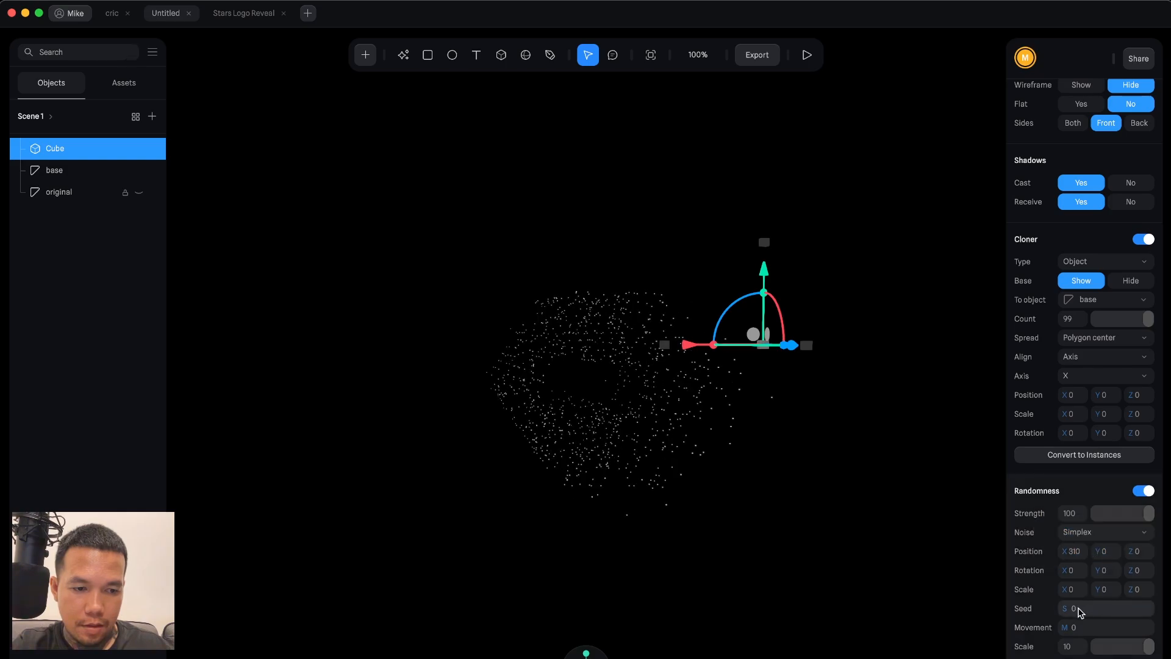
{"action": "mouse_move", "coordinate": [1068, 609]}
{"action": "left_mouse_down"}
{"action": "mouse_move", "coordinate": [1091, 609]}
{"action": "mouse_move", "coordinate": [1078, 627]}
{"action": "left_mouse_up"}
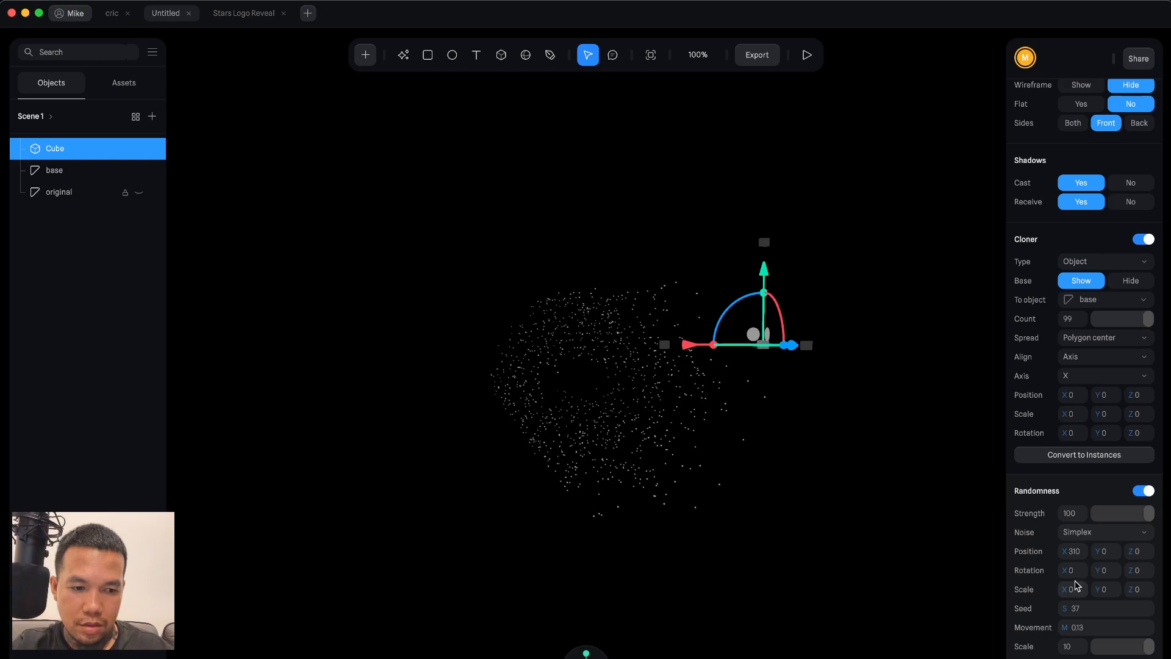
Set the randomness movement to about 0.81 and the X position randomness to about 381.
{"action": "double_click", "coordinate": [1072, 551]}
{"action": "type", "text": "0"}
{"action": "key", "text": "Return"}
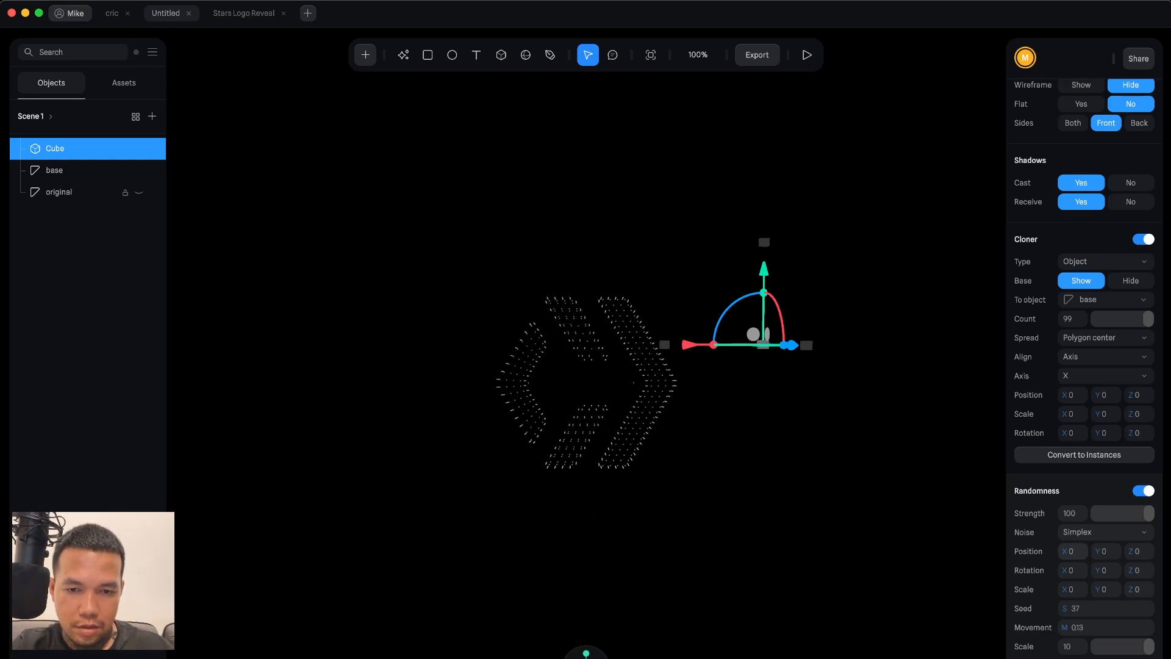
{"action": "left_click_drag", "start_coordinate": [1064, 624], "coordinate": [1082, 624]}
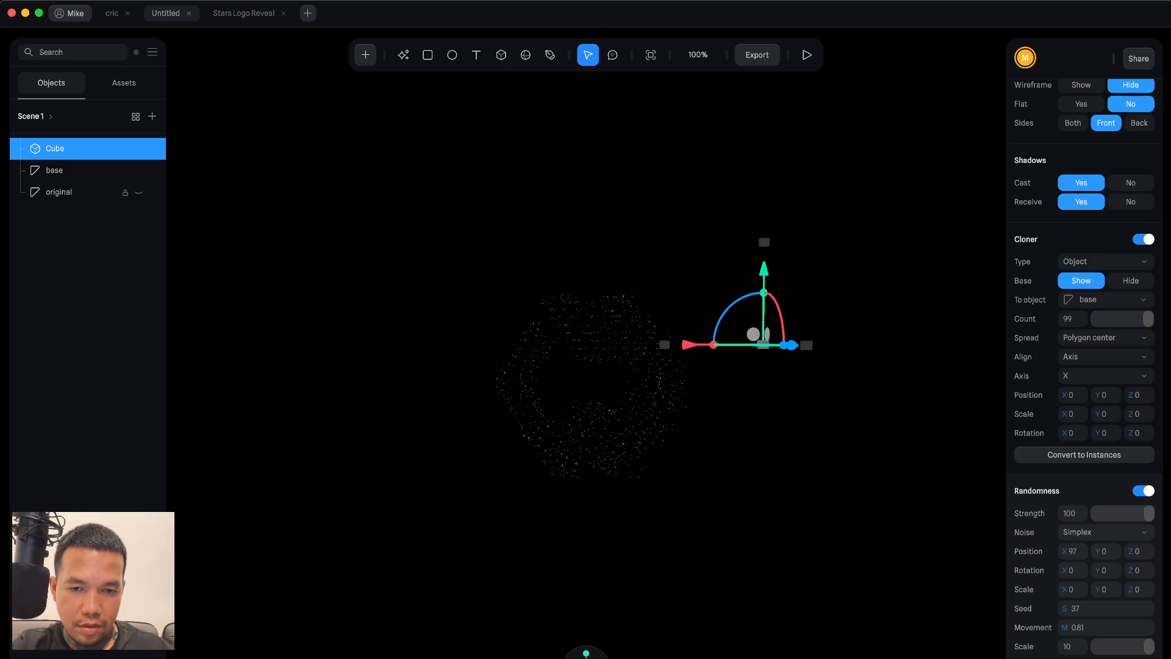
{"action": "left_click_drag", "start_coordinate": [1064, 552], "coordinate": [1100, 551]}
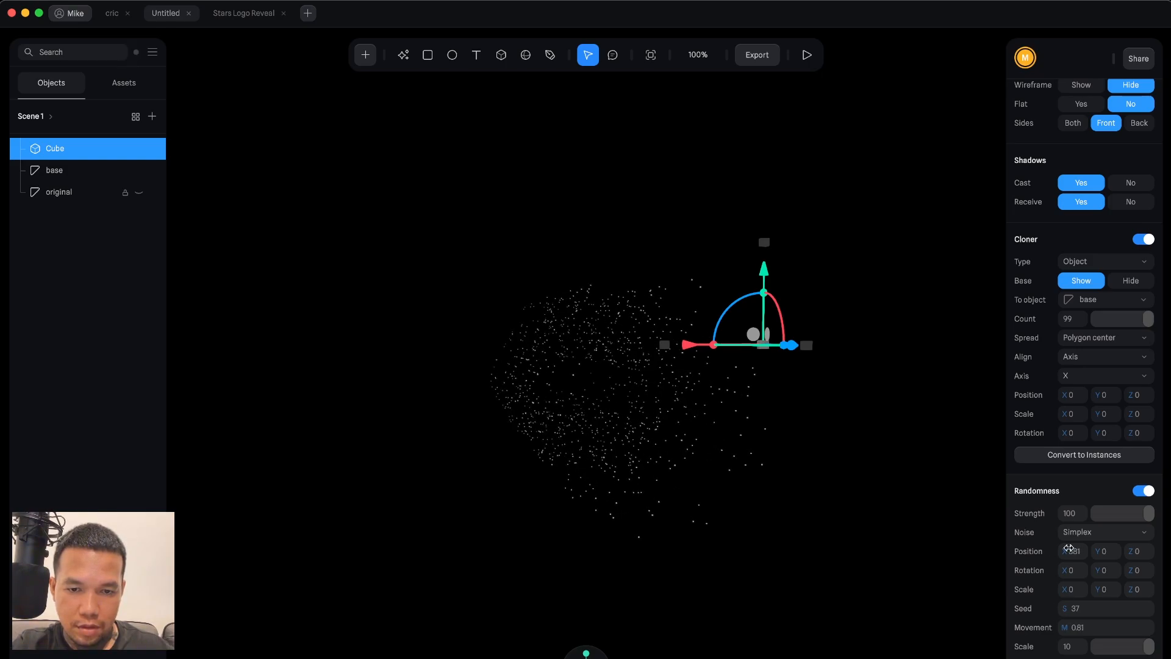
Set the randomness seed to 0.
{"action": "left_click_drag", "start_coordinate": [1066, 609], "coordinate": [1042, 609]}
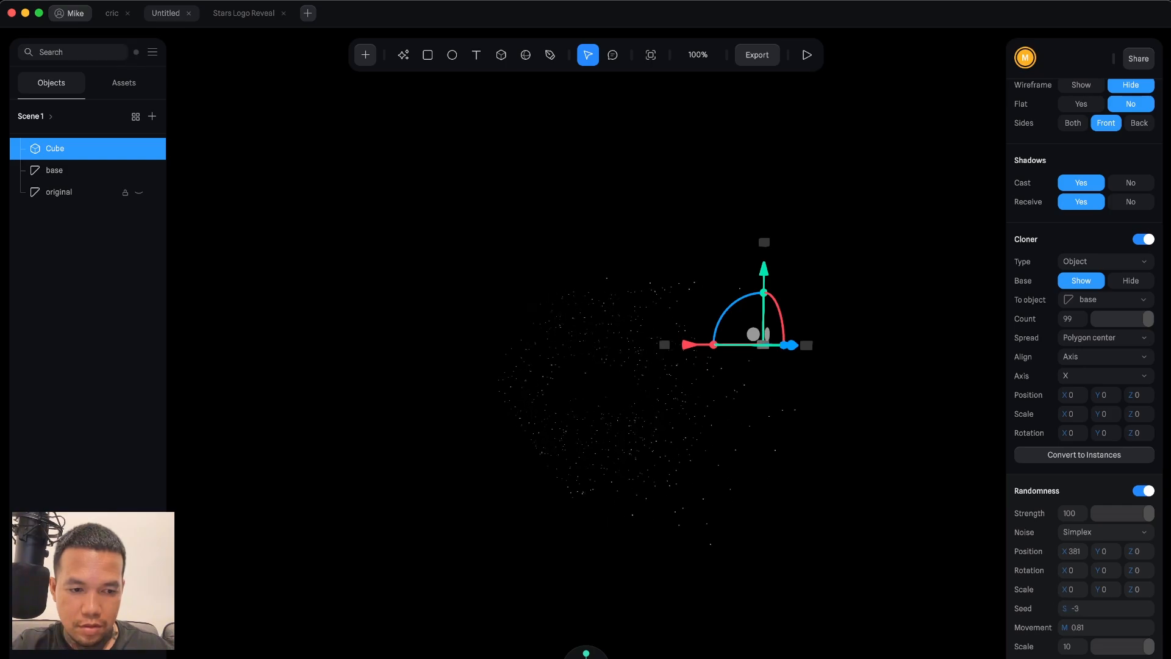
{"action": "left_click", "coordinate": [1091, 613]}
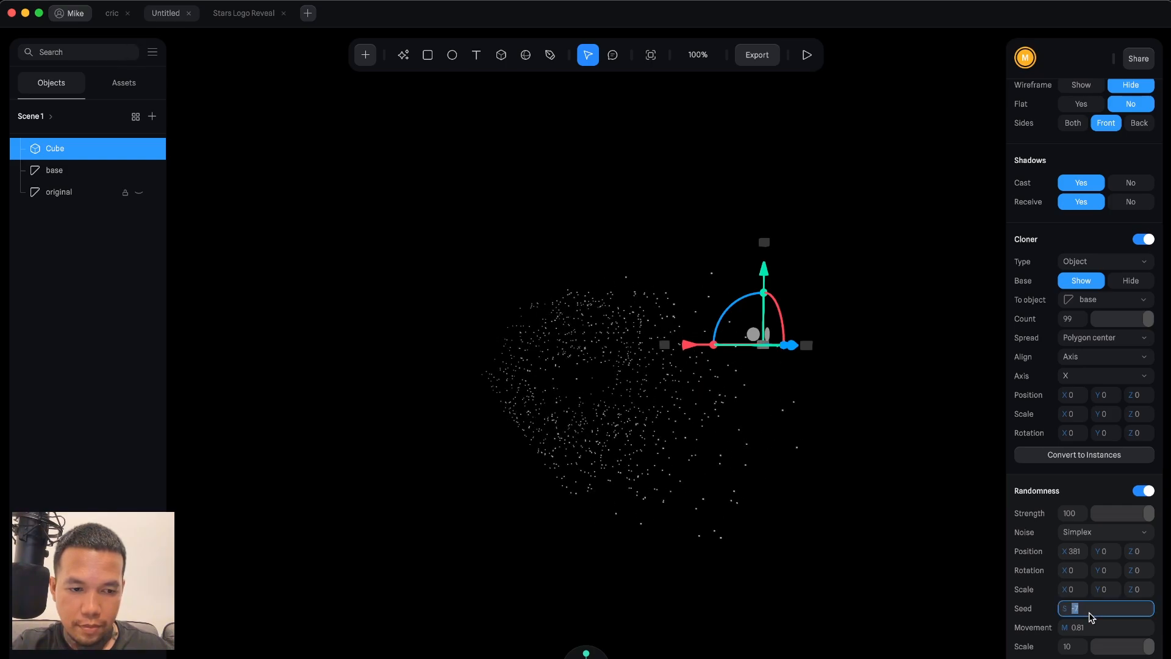
{"action": "type", "text": "0"}
{"action": "key", "text": "Return"}
Examine the base and Cube objects' properties and view the scattered stars from different angles.
{"action": "scroll", "coordinate": [645, 420], "scroll_direction": "up", "scroll_amount": 10}
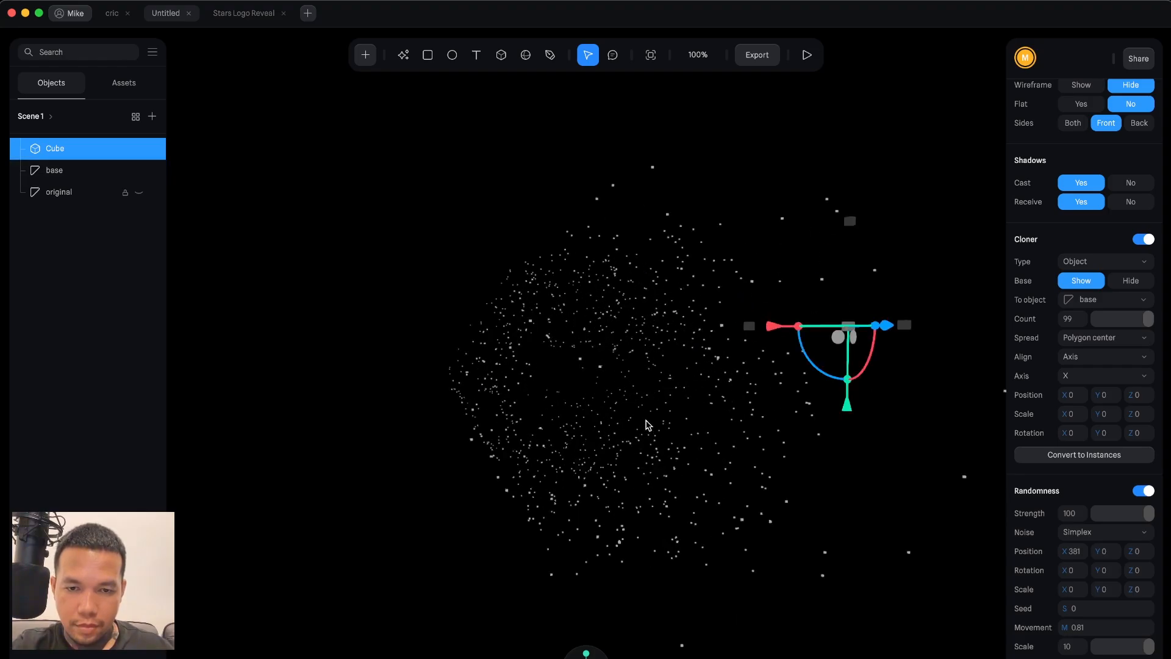
{"action": "scroll", "coordinate": [646, 421], "scroll_direction": "down", "scroll_amount": 10}
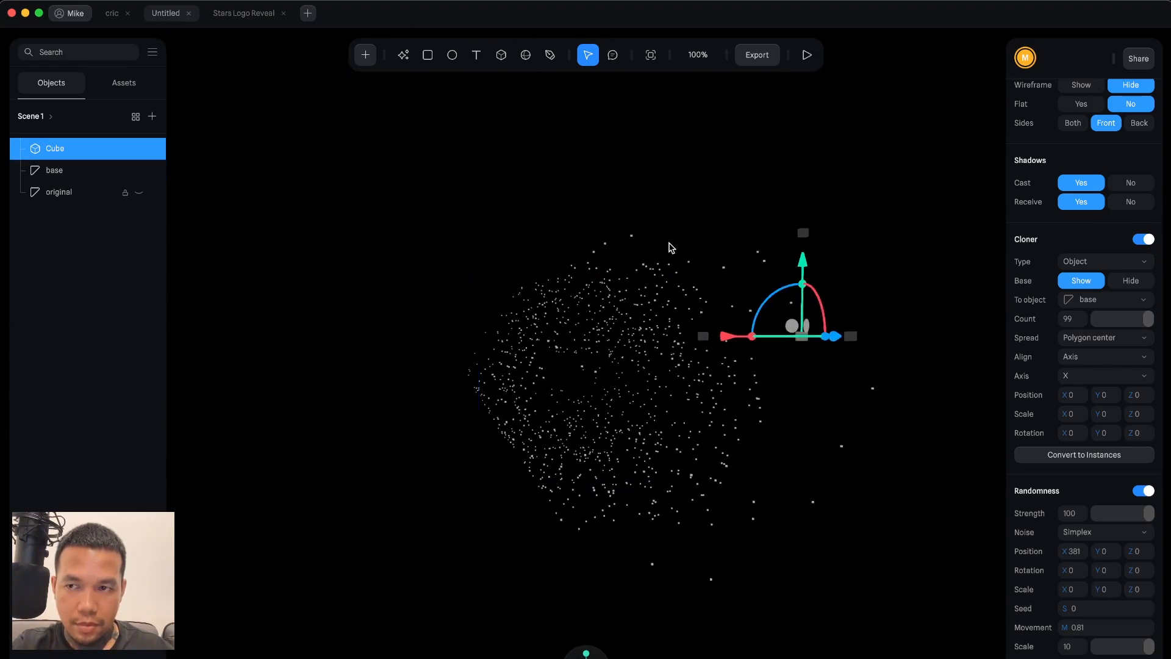
{"action": "left_click", "coordinate": [69, 172]}
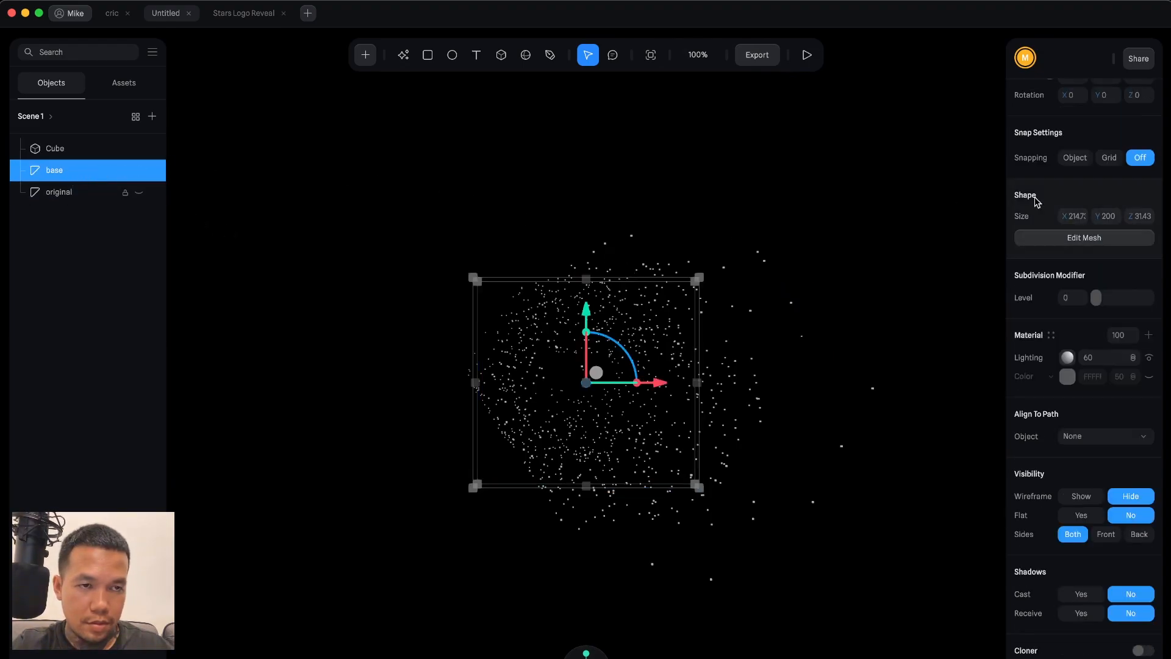
{"action": "scroll", "coordinate": [1101, 211], "scroll_direction": "up", "scroll_amount": 5}
{"action": "left_click", "coordinate": [871, 220]}
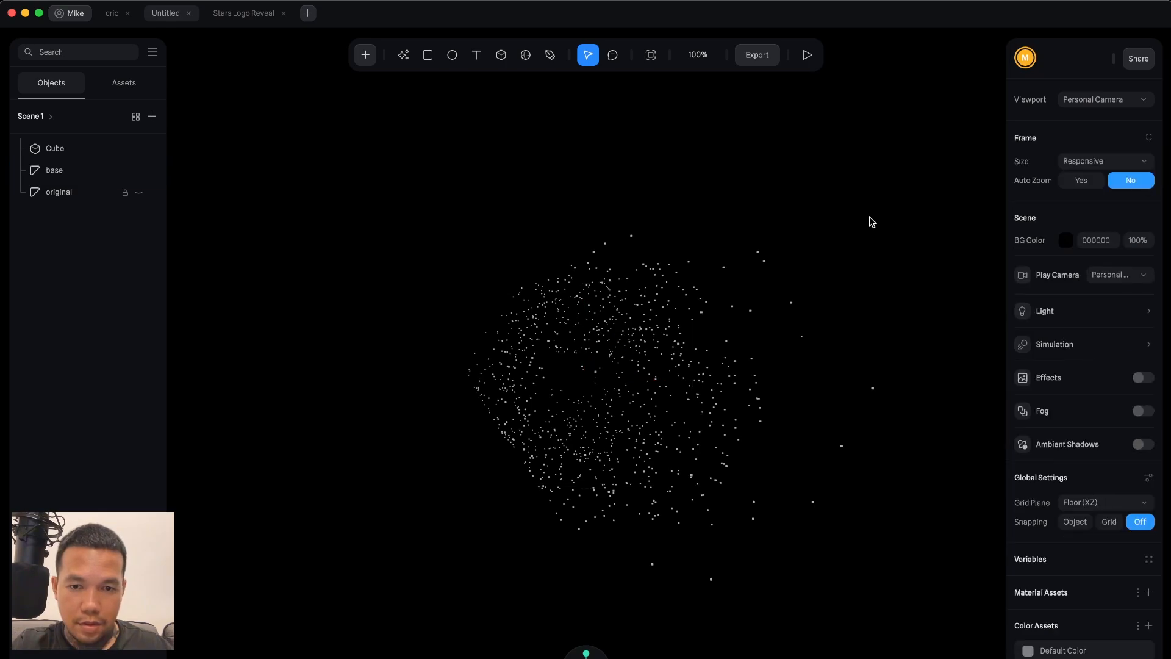
{"action": "left_click", "coordinate": [638, 326]}
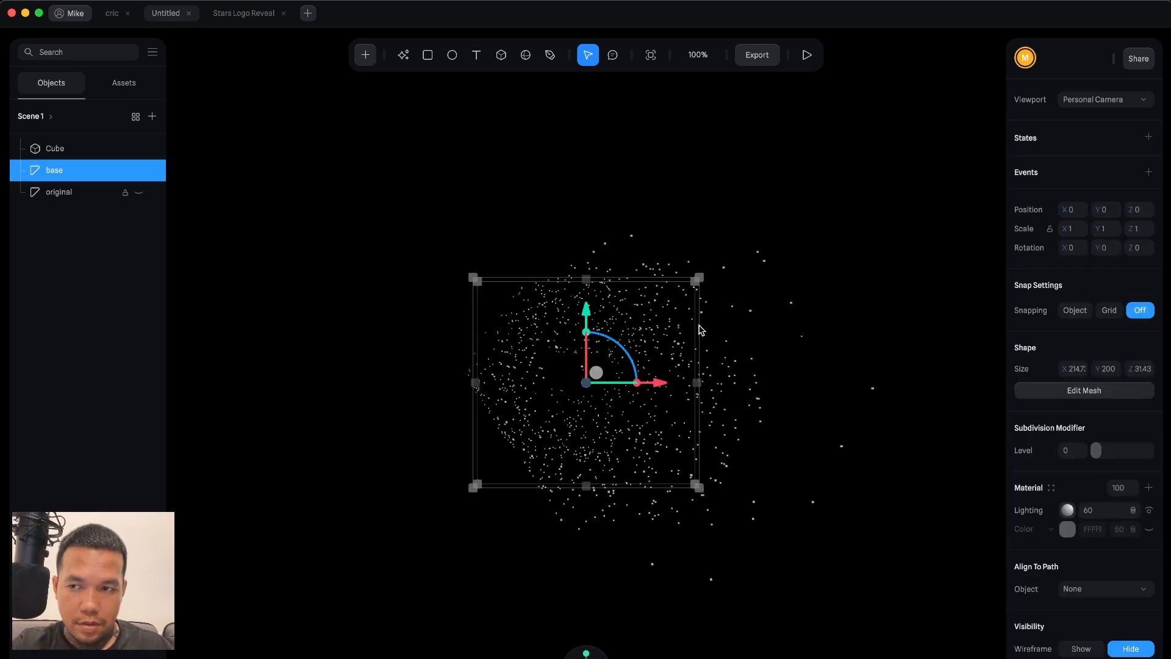
{"action": "left_click", "coordinate": [84, 152]}
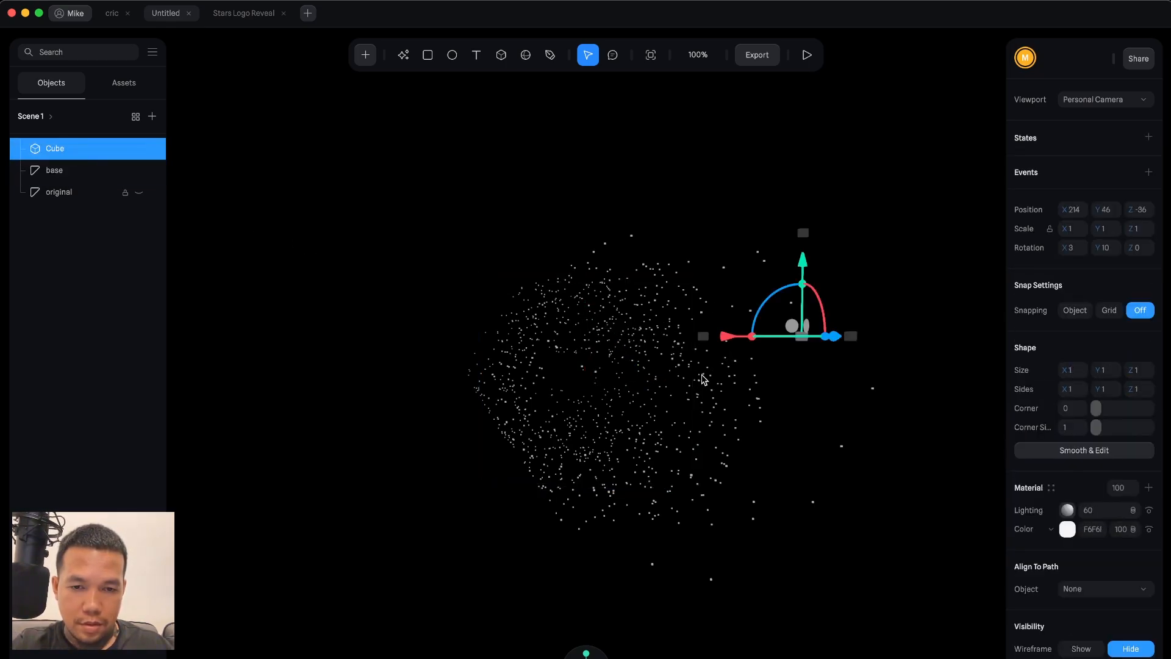
{"action": "left_click", "coordinate": [701, 381]}
{"action": "left_click", "coordinate": [702, 380]}
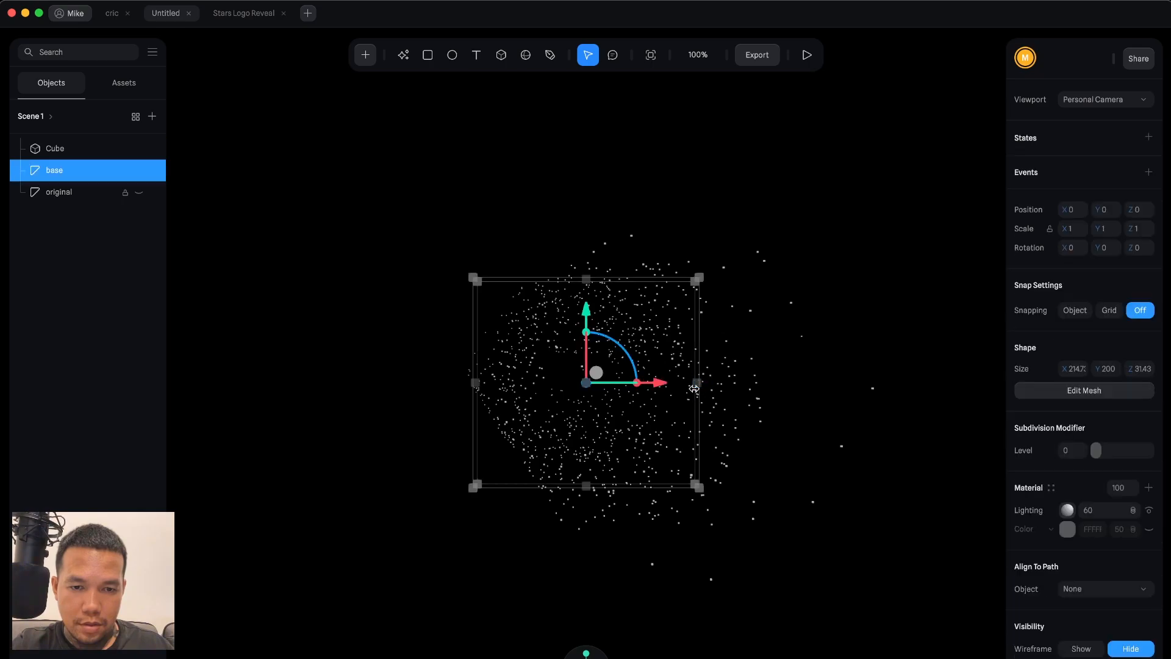
{"action": "left_click", "coordinate": [101, 152]}
{"action": "mouse_move", "coordinate": [909, 432]}
{"action": "left_mouse_down", "text": "alt"}
{"action": "mouse_move", "coordinate": [854, 434]}
{"action": "mouse_move", "coordinate": [894, 439]}
{"action": "left_mouse_up", "text": "alt"}
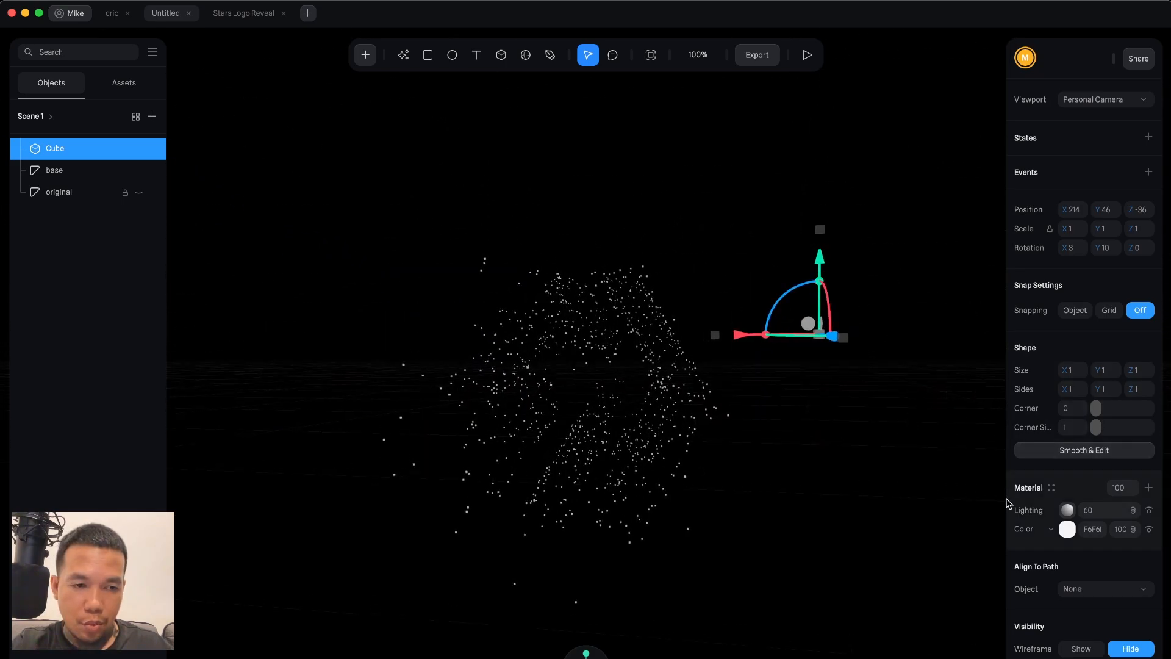
{"action": "scroll", "coordinate": [1062, 525], "scroll_direction": "down", "scroll_amount": 8}
{"action": "scroll", "coordinate": [1085, 537], "scroll_direction": "up", "scroll_amount": 10}
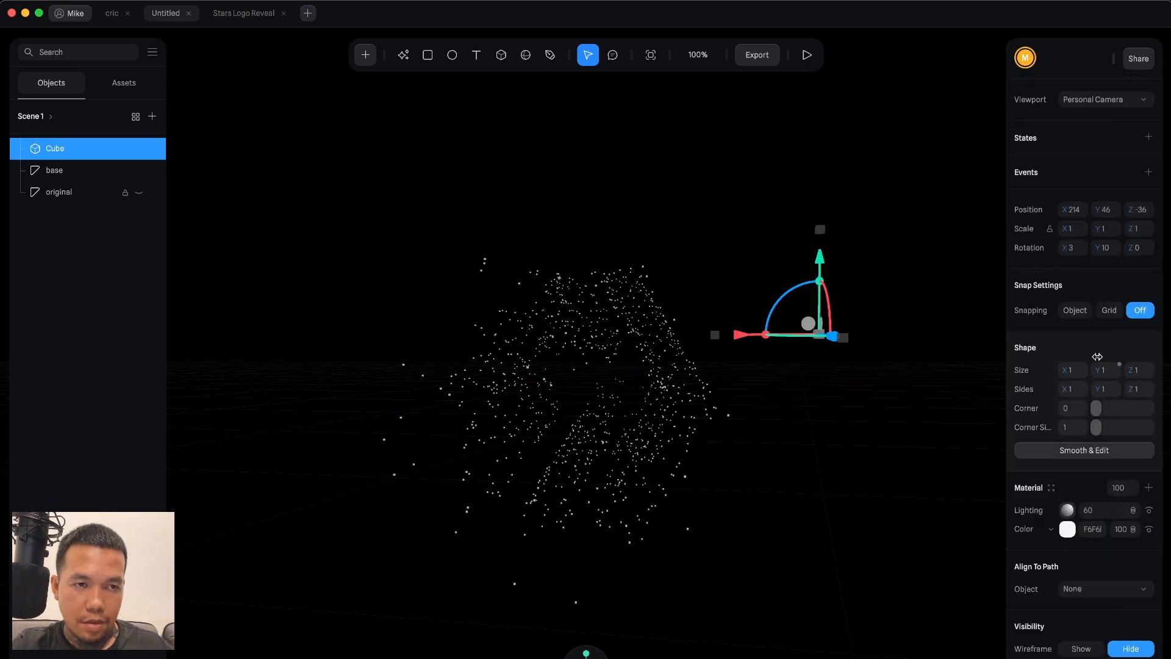
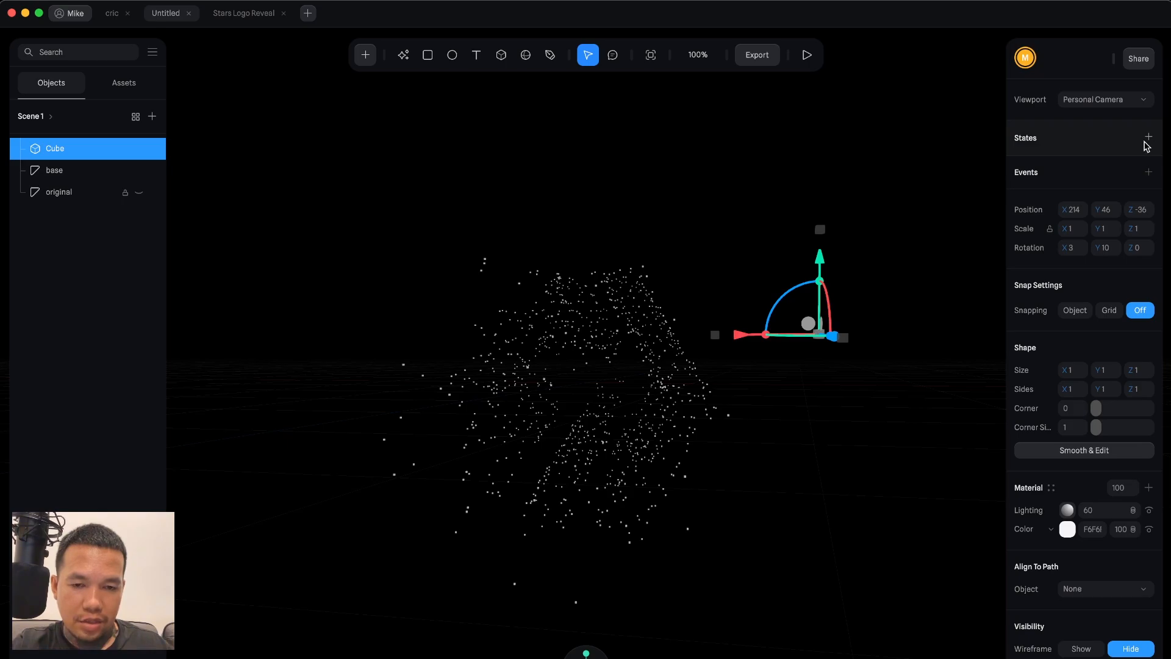
Add a second state to the Cube.
{"action": "scroll", "coordinate": [1068, 379], "scroll_direction": "down", "scroll_amount": 10}
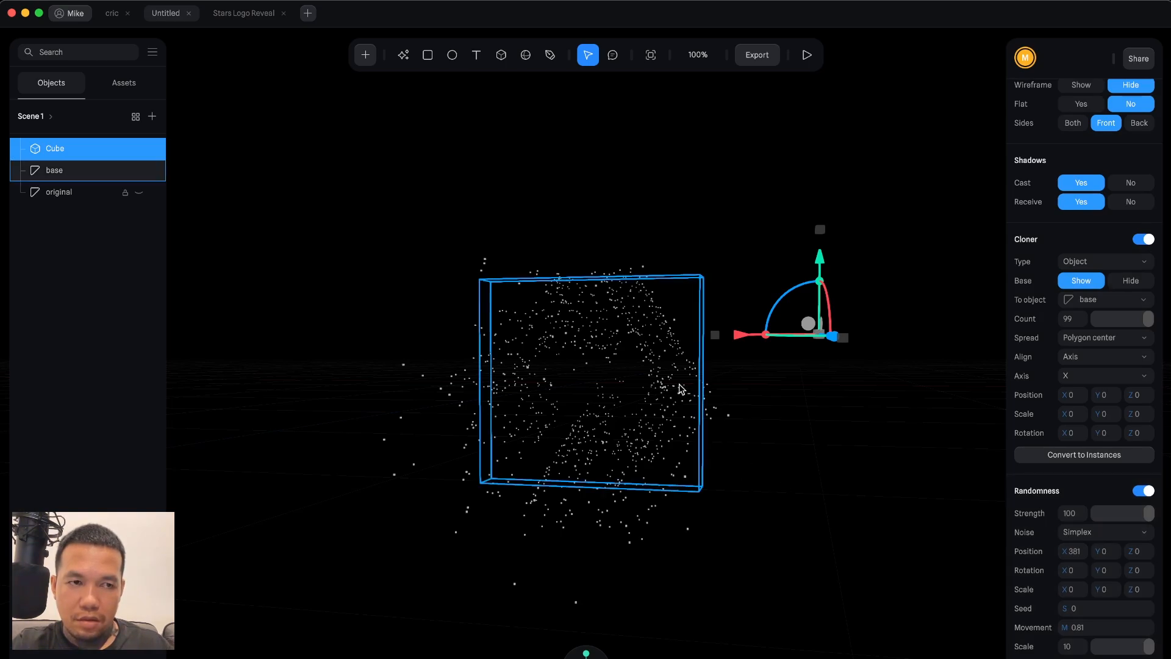
{"action": "scroll", "coordinate": [1114, 182], "scroll_direction": "up", "scroll_amount": 10}
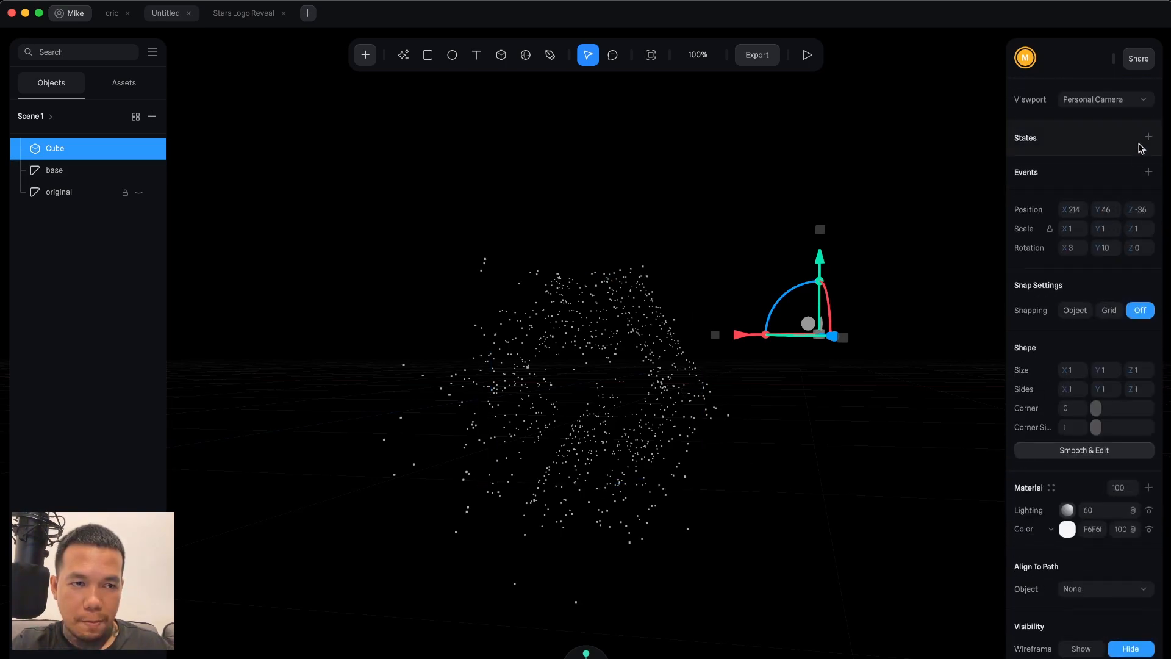
{"action": "left_click", "coordinate": [1149, 136]}
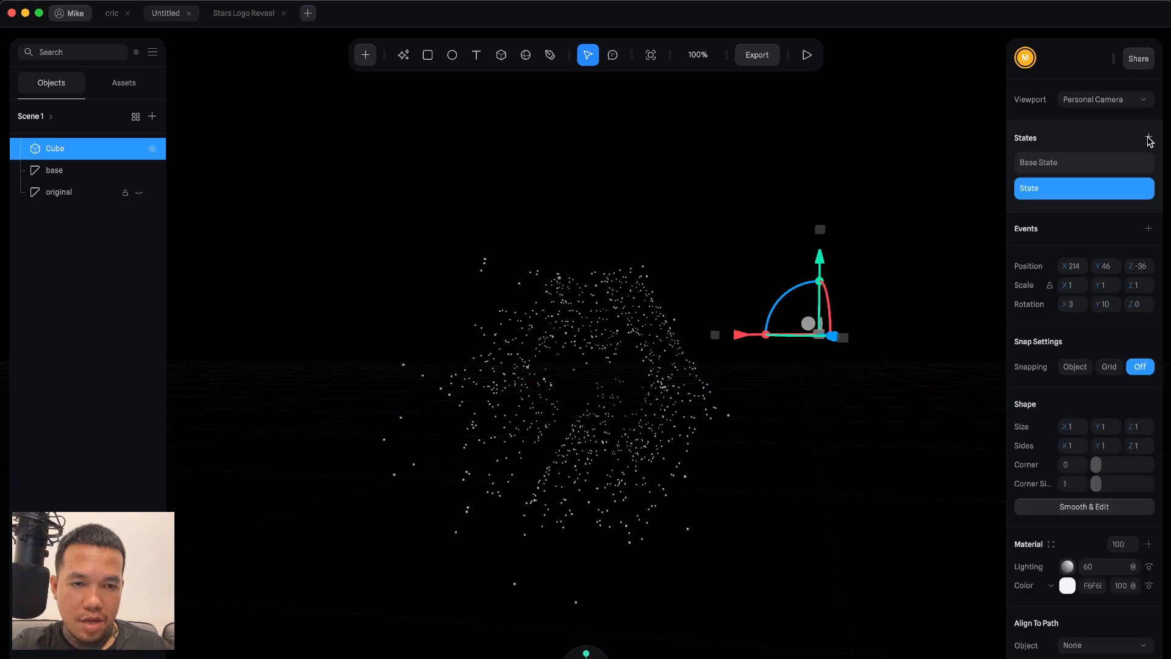
Switch to the new state and set its randomness X position to 0.
{"action": "left_click", "coordinate": [1069, 165]}
{"action": "scroll", "coordinate": [1089, 537], "scroll_direction": "down", "scroll_amount": 10}
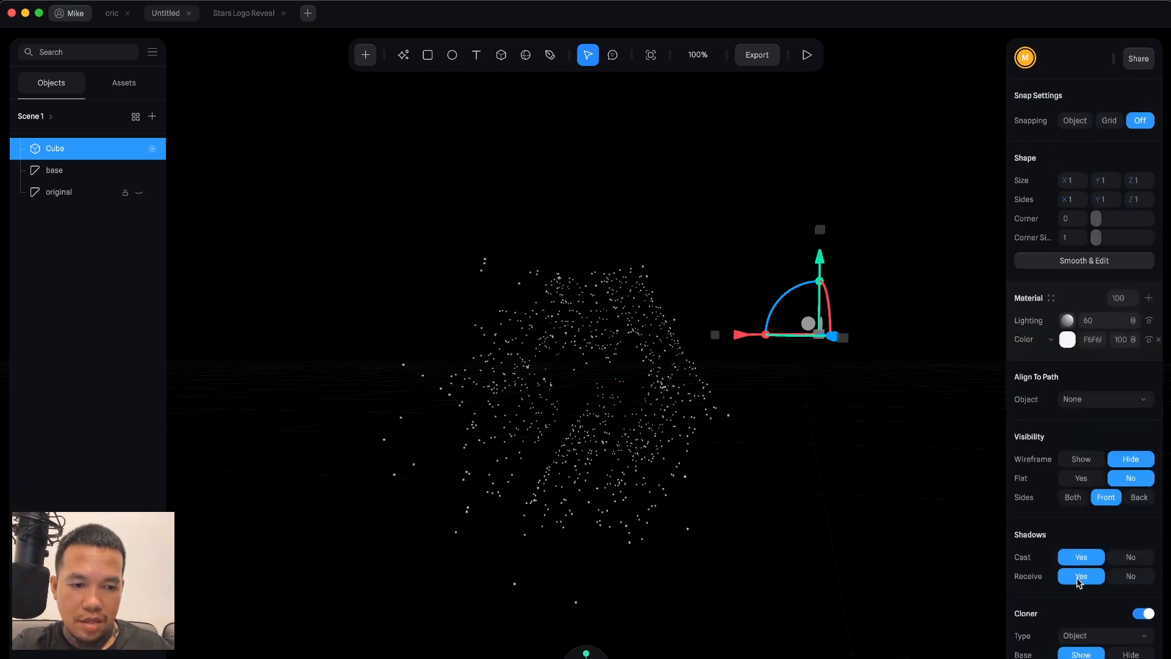
{"action": "scroll", "coordinate": [1089, 550], "scroll_direction": "up", "scroll_amount": 10}
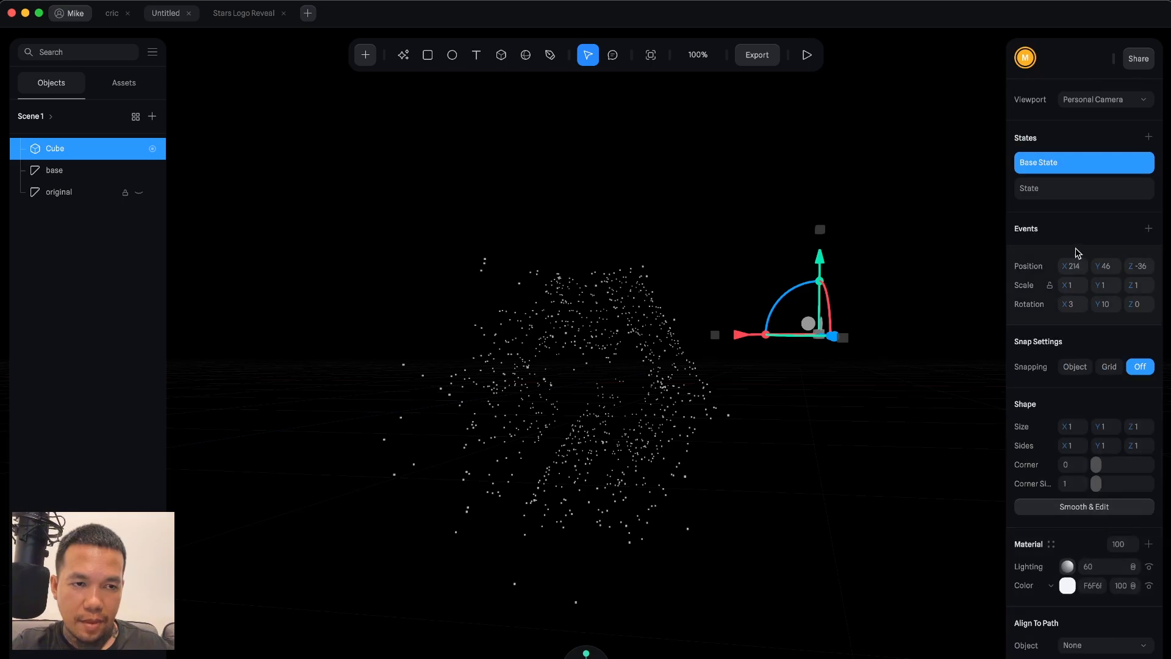
{"action": "left_click", "coordinate": [1067, 191]}
{"action": "scroll", "coordinate": [1074, 535], "scroll_direction": "down", "scroll_amount": 10}
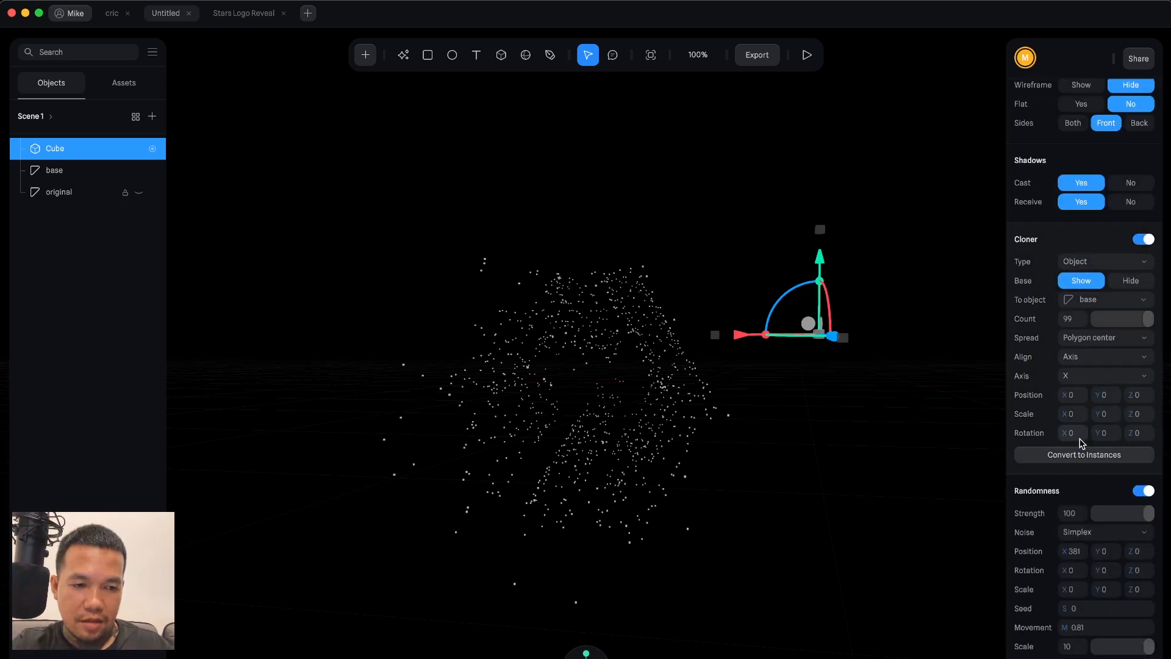
{"action": "left_click", "coordinate": [1073, 552]}
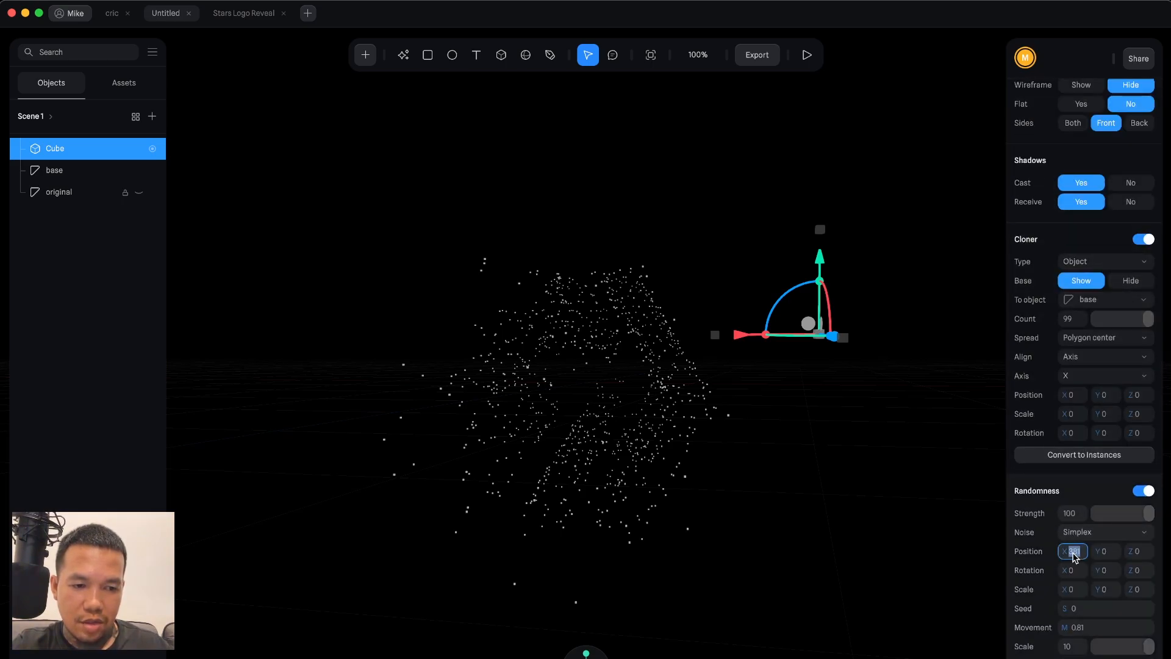
{"action": "type", "text": "0"}
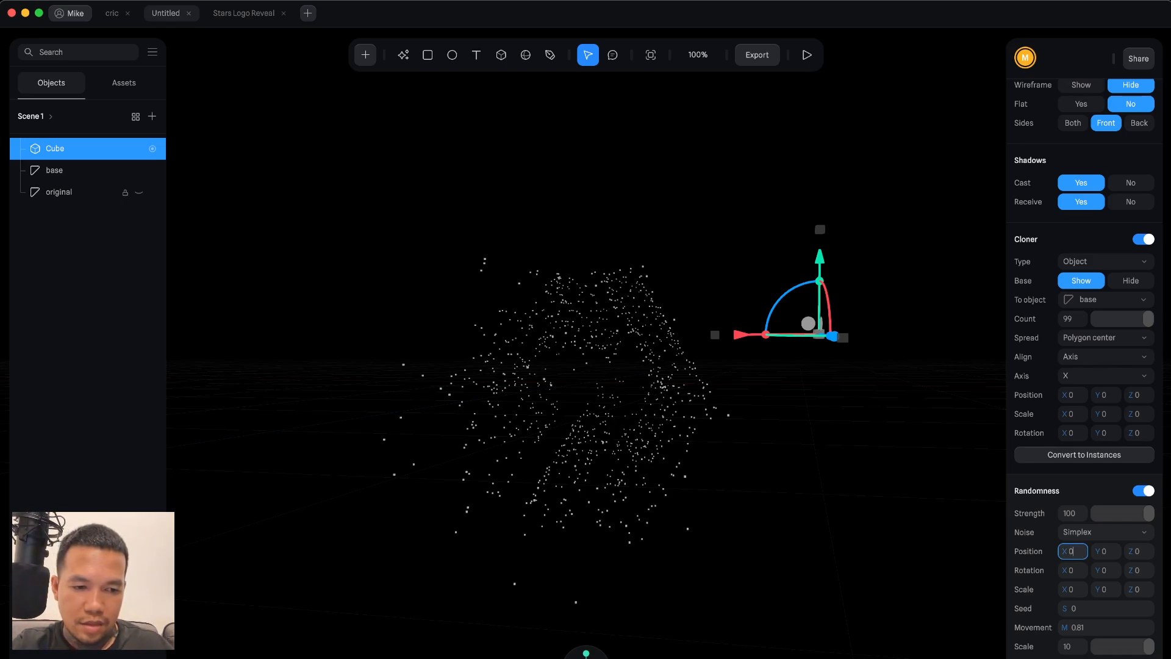
{"action": "key", "text": "Return"}
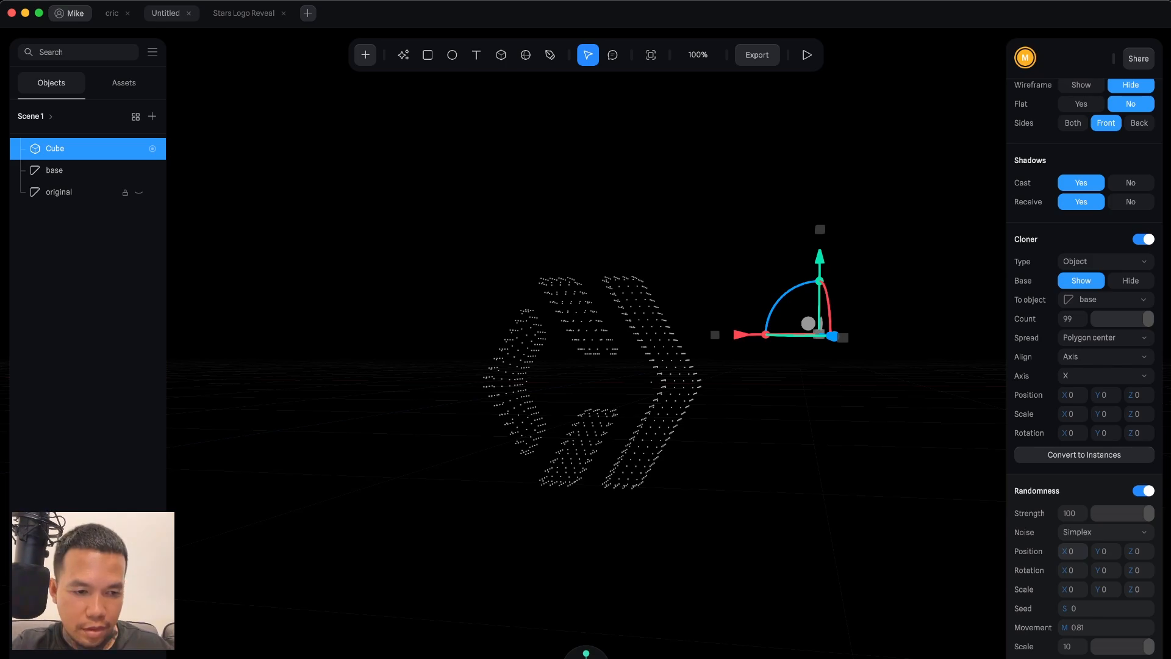
Re-enter the new state's randomness X position as 0 and set its seed to 0.
{"action": "left_click_drag", "start_coordinate": [1065, 551], "coordinate": [1064, 551]}
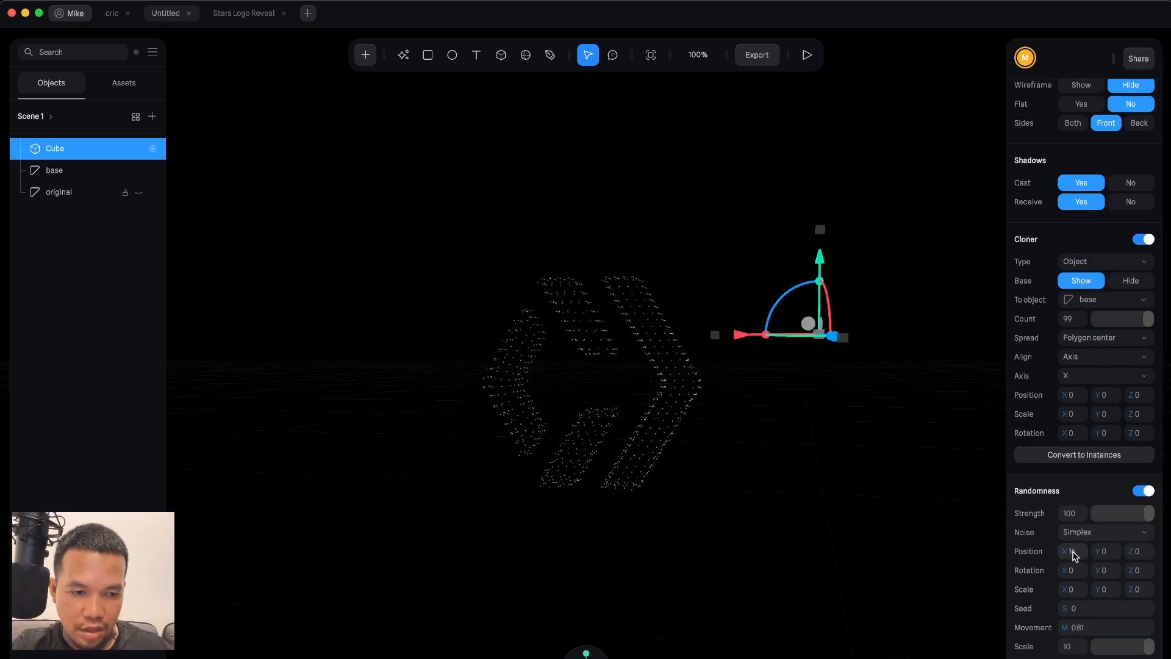
{"action": "left_click", "coordinate": [1074, 553]}
{"action": "type", "text": "0"}
{"action": "key", "text": "Return"}
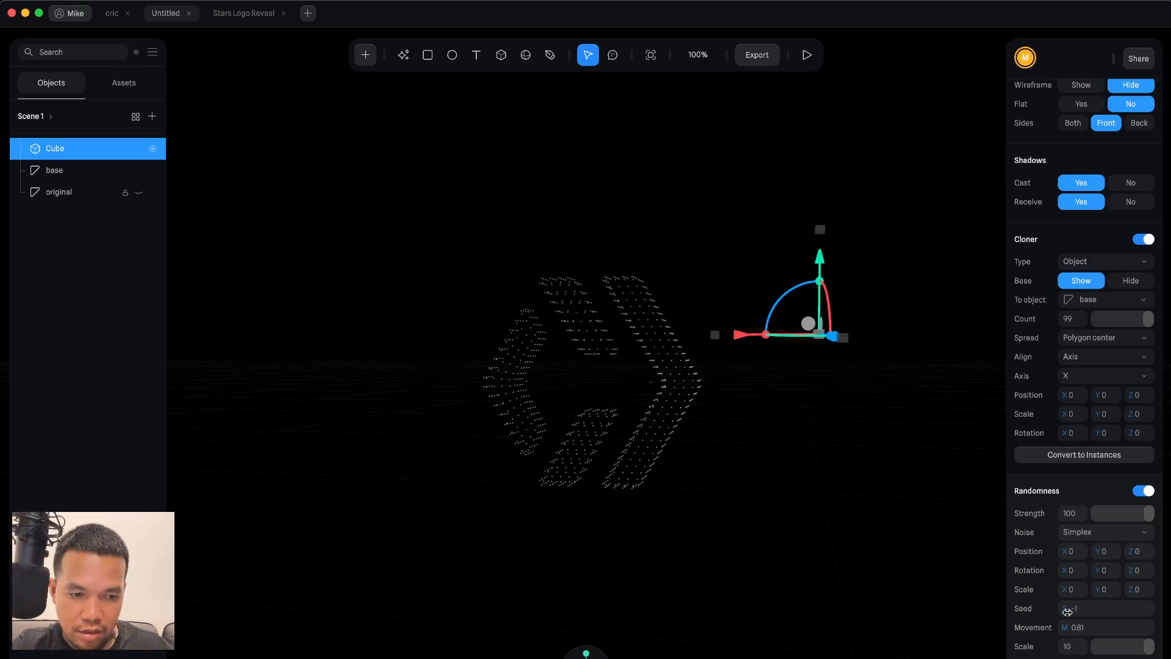
{"action": "left_click", "coordinate": [1084, 610]}
{"action": "type", "text": "0"}
{"action": "key", "text": "Return"}
Set the new state's randomness movement to 0 and its X position to 40.
{"action": "left_click_drag", "start_coordinate": [1066, 627], "coordinate": [1058, 627]}
{"action": "left_click", "coordinate": [1091, 628]}
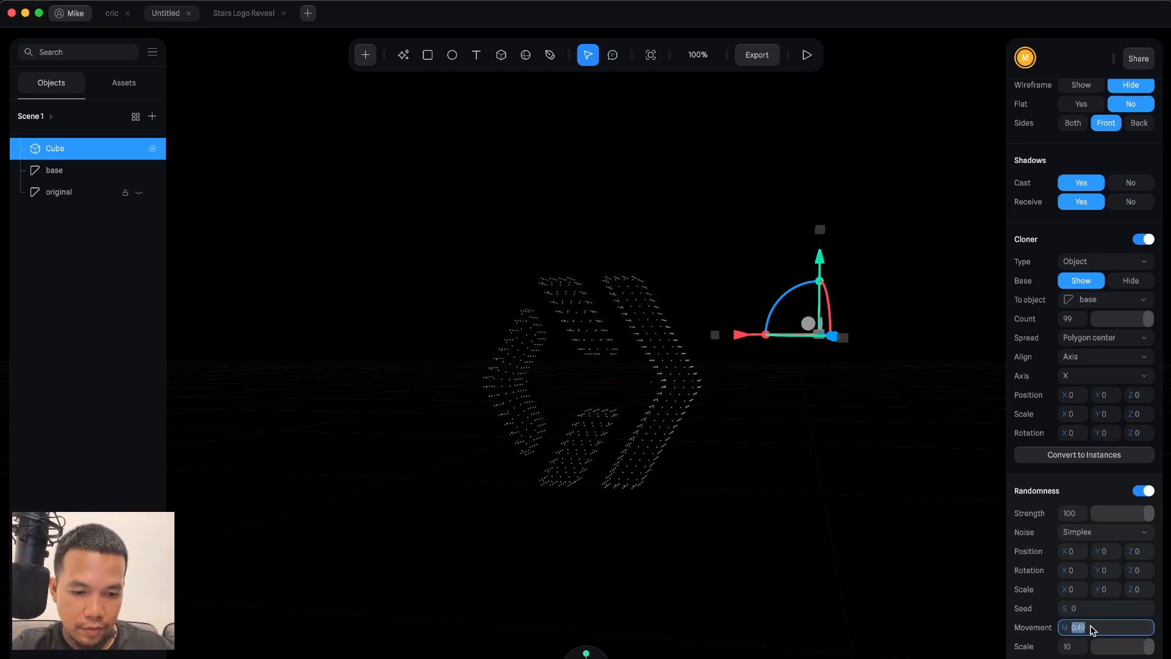
{"action": "type", "text": "0"}
{"action": "key", "text": "Return"}
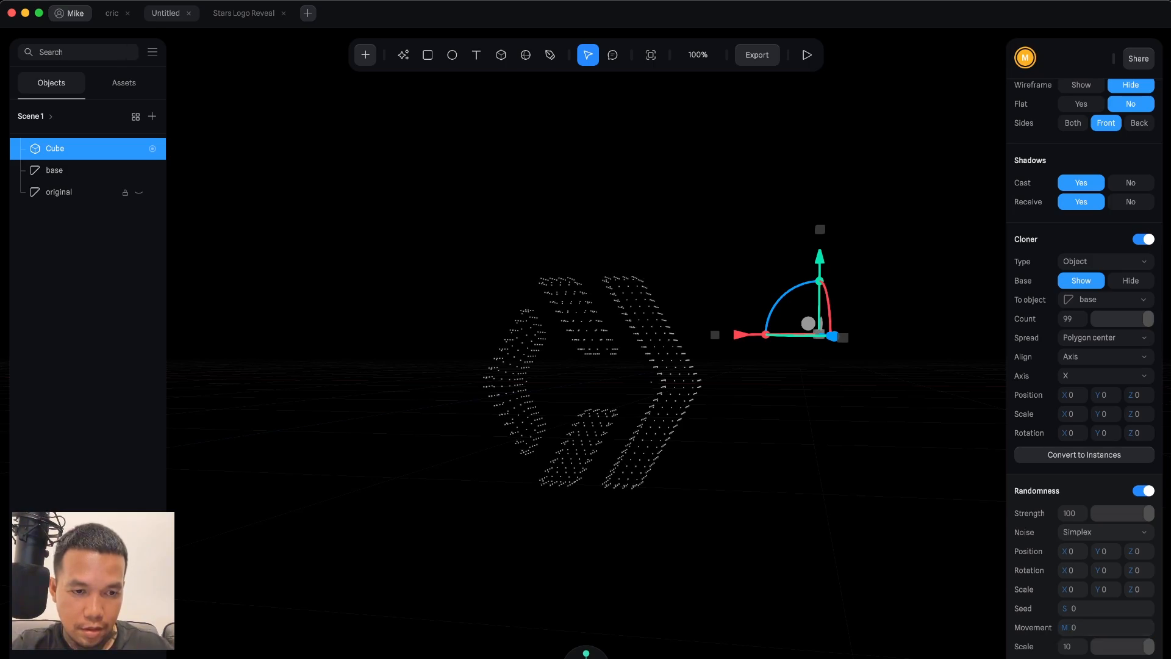
{"action": "left_click_drag", "start_coordinate": [1064, 550], "coordinate": [1087, 550]}
{"action": "left_click", "coordinate": [1071, 550]}
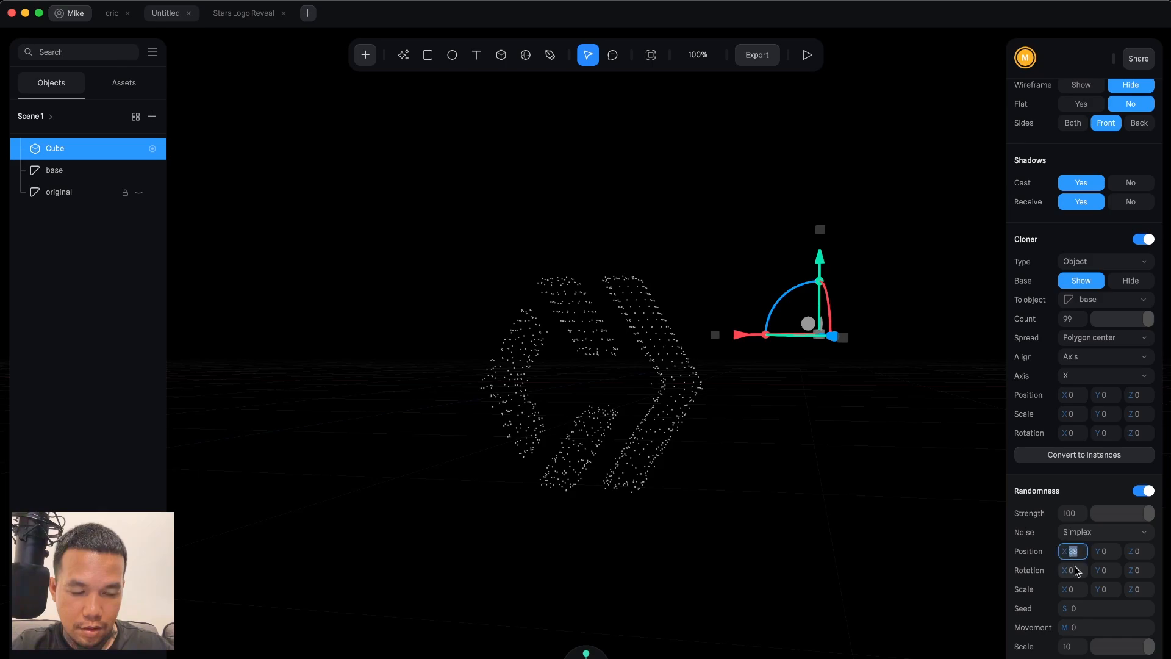
{"action": "type", "text": "40"}
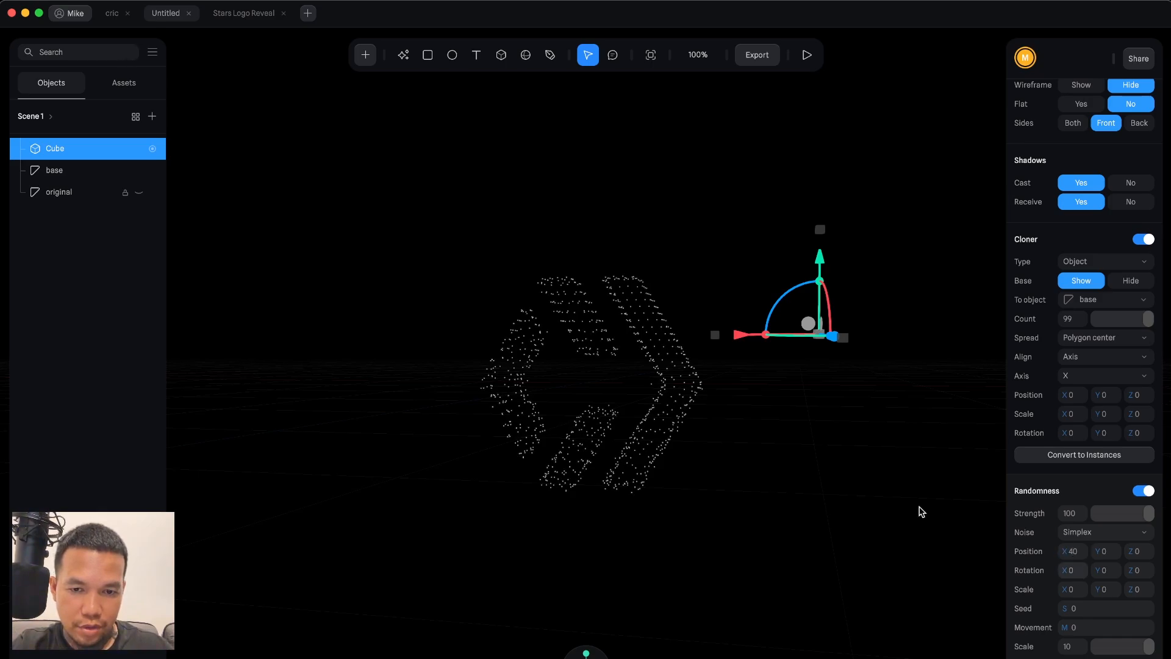
{"action": "key", "text": "Return"}
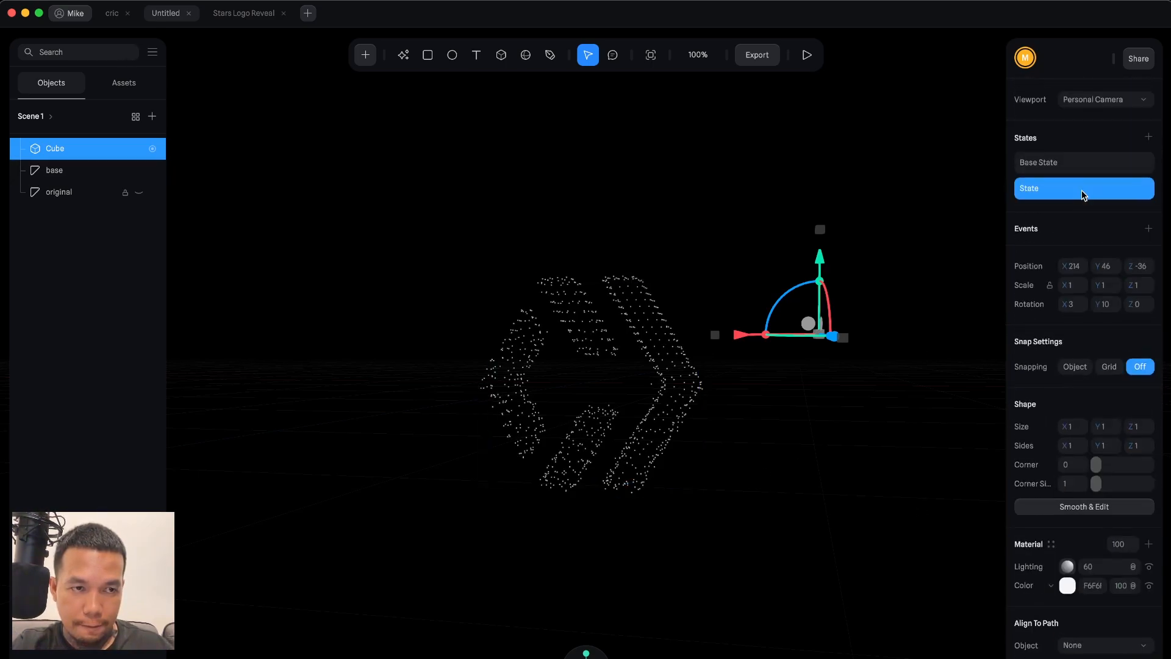
In the base state, set the randomness X position to 360 and the movement to 0.
{"action": "left_click", "coordinate": [1071, 163]}
{"action": "scroll", "coordinate": [1084, 482], "scroll_direction": "down", "scroll_amount": 10}
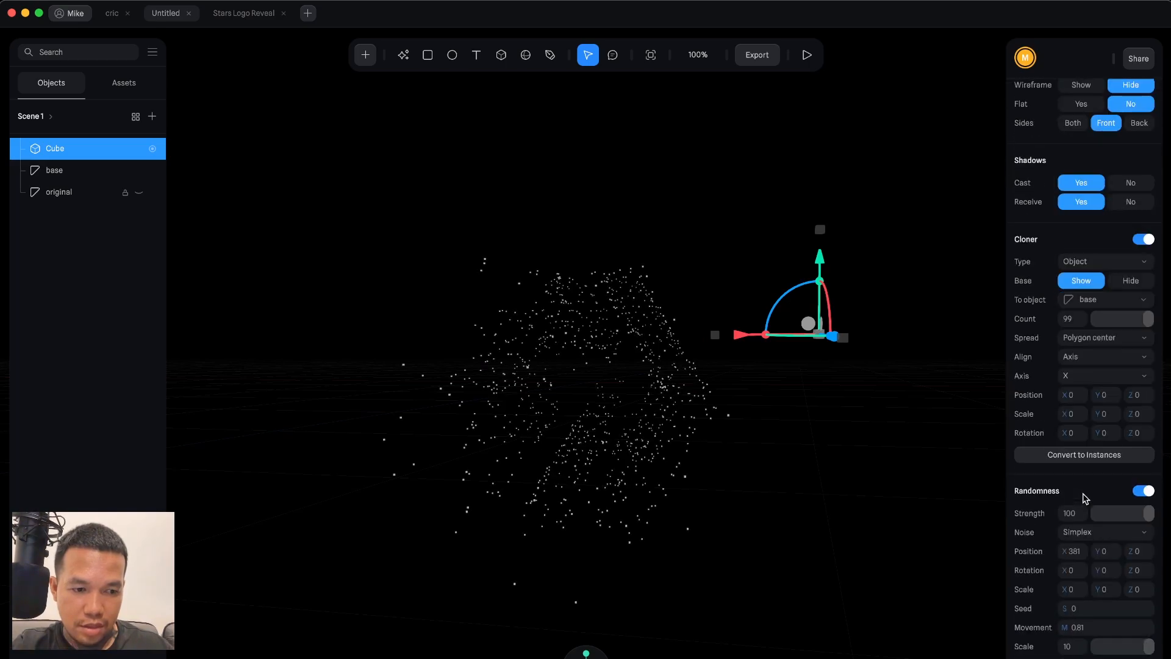
{"action": "left_click", "coordinate": [1075, 550]}
{"action": "type", "text": "180"}
{"action": "key", "text": "Return"}
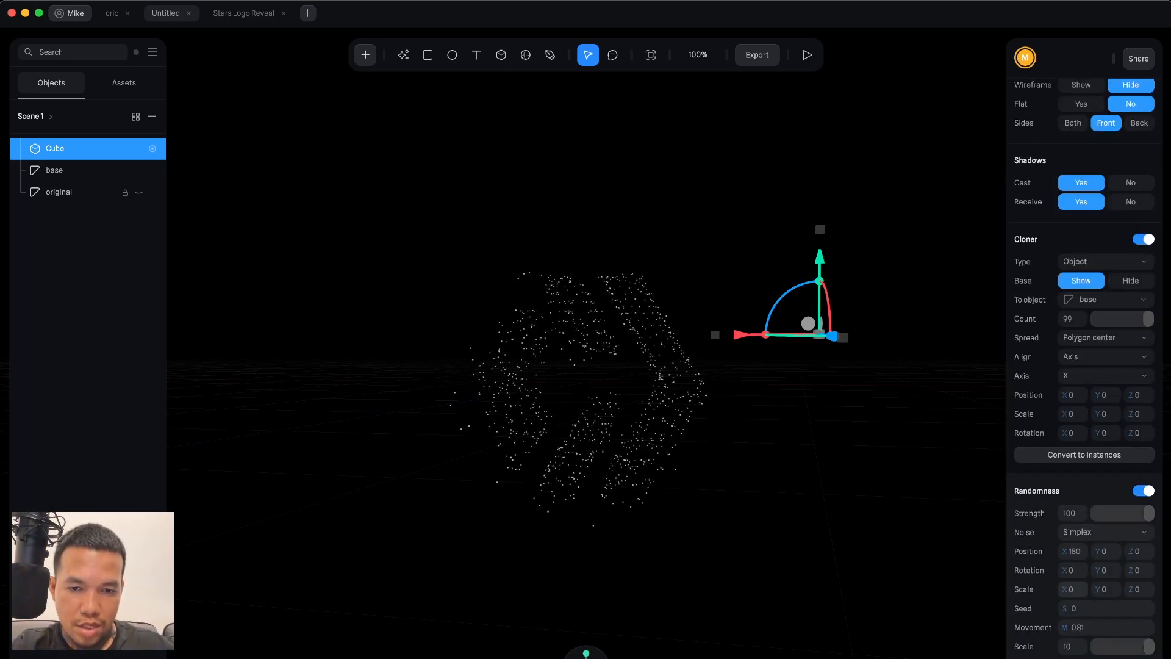
{"action": "left_click", "coordinate": [1073, 551]}
{"action": "type", "text": "3"}
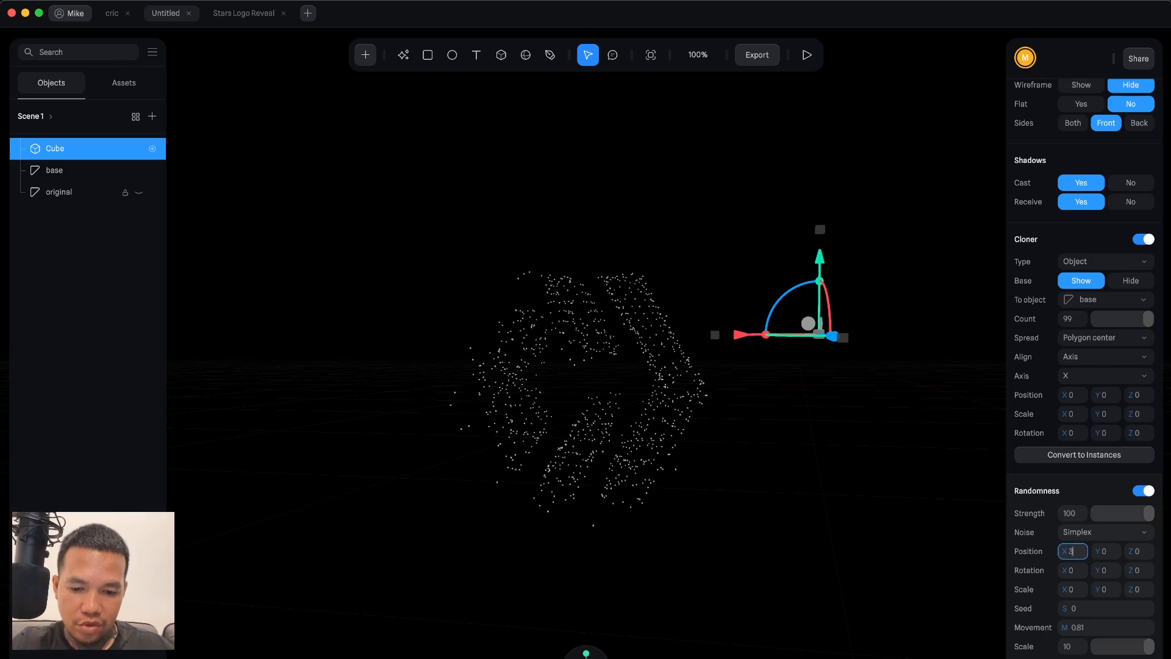
{"action": "type", "text": "60"}
{"action": "key", "text": "Return"}
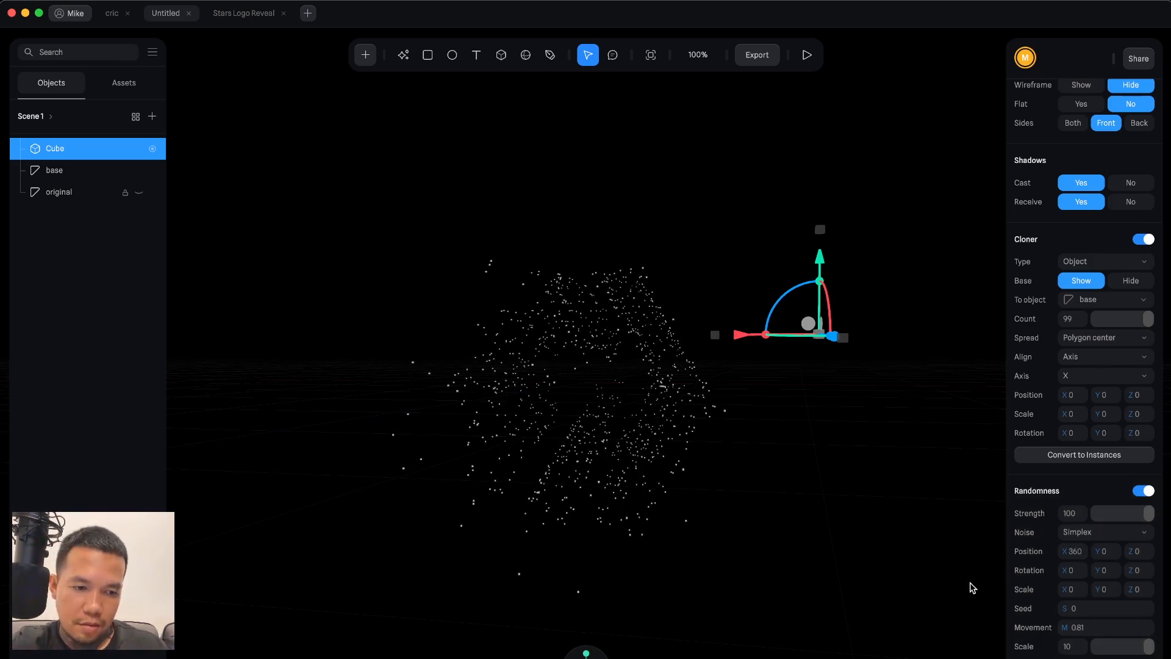
{"action": "left_click", "coordinate": [1104, 627]}
{"action": "type", "text": "0"}
{"action": "key", "text": "Return"}
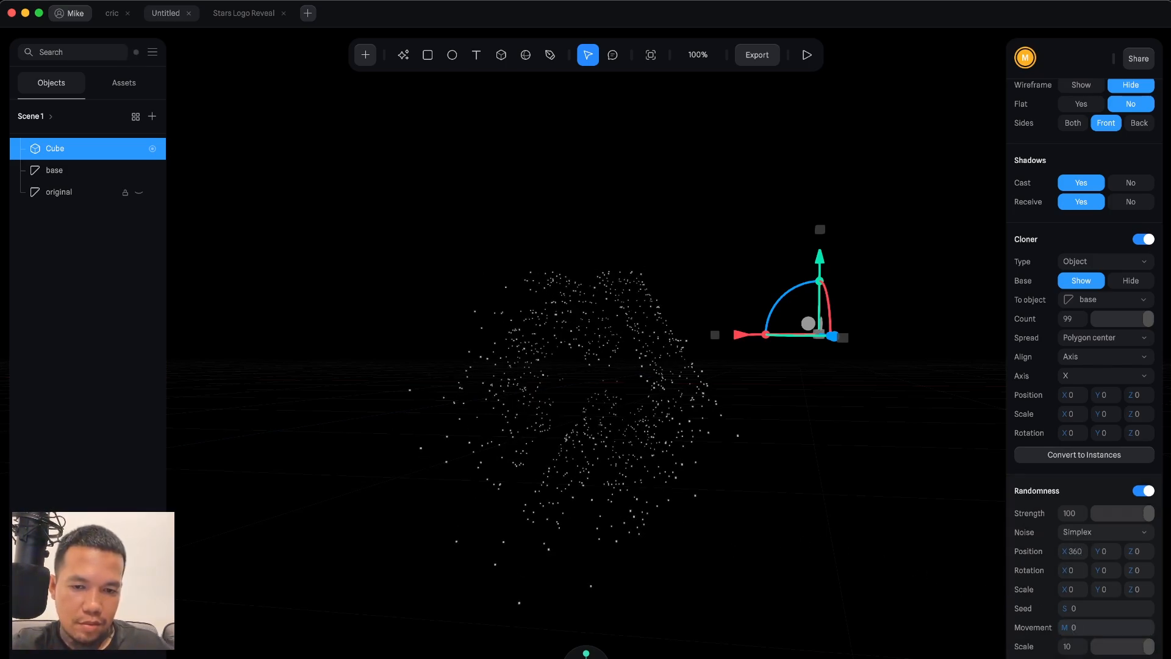
Switch back and forth between the base state and the new state to compare the star arrangements.
{"action": "scroll", "coordinate": [1089, 177], "scroll_direction": "up", "scroll_amount": 10}
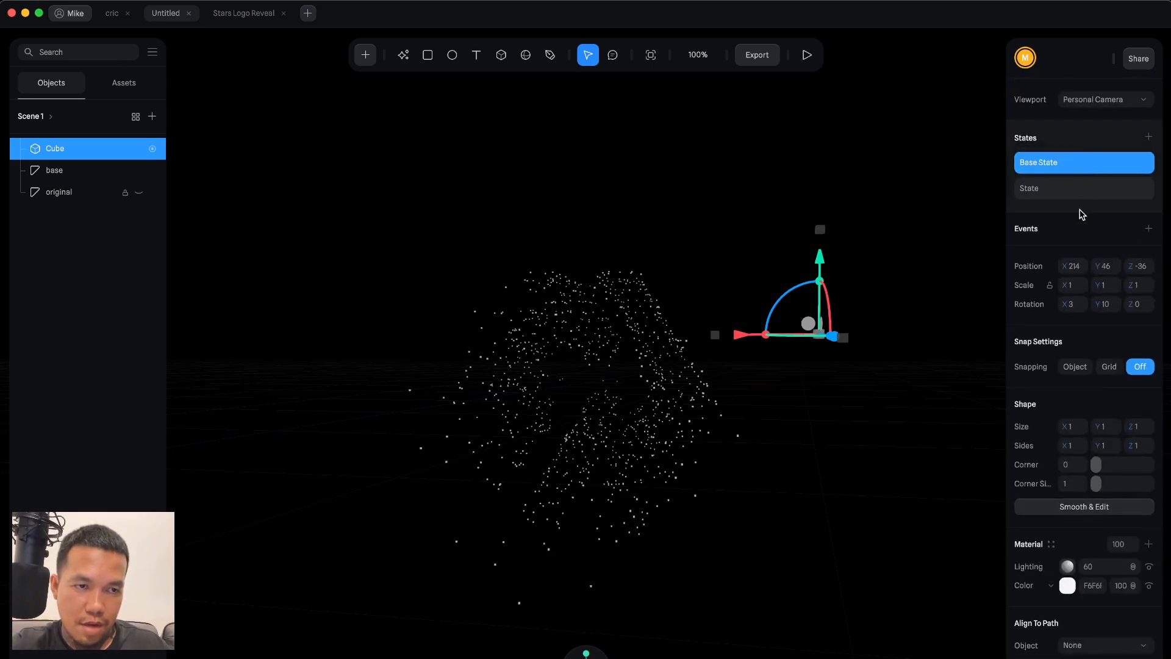
{"action": "left_click", "coordinate": [1069, 190]}
{"action": "scroll", "coordinate": [1071, 368], "scroll_direction": "down", "scroll_amount": 10}
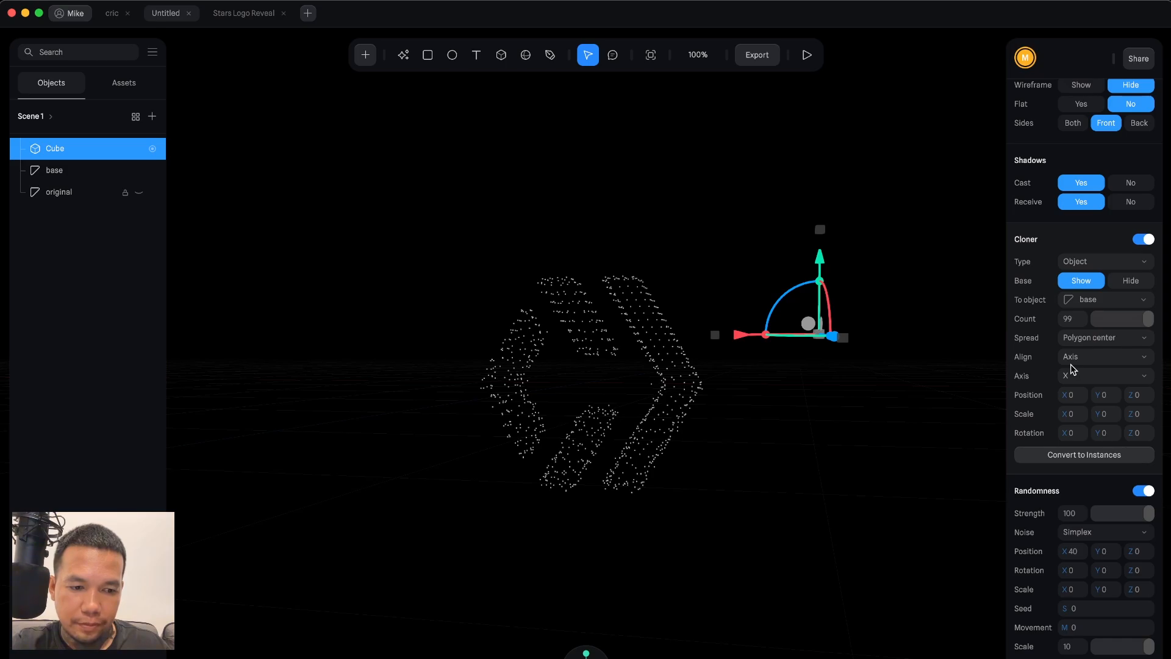
{"action": "scroll", "coordinate": [1072, 345], "scroll_direction": "up", "scroll_amount": 10}
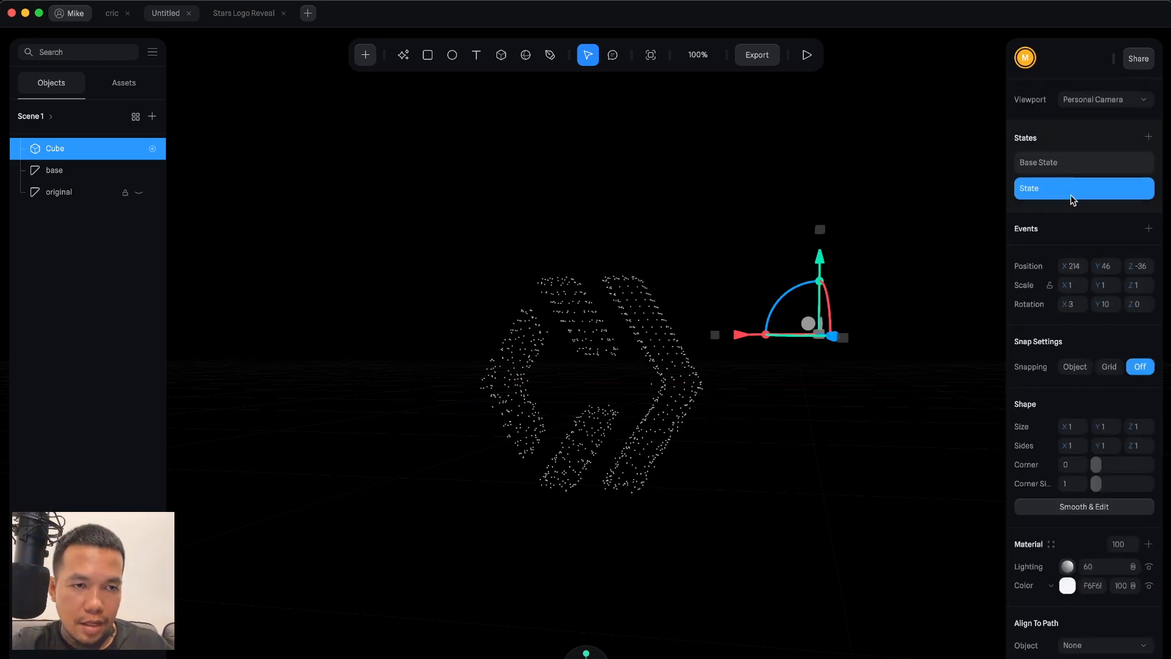
{"action": "left_click", "coordinate": [1072, 163]}
{"action": "left_click", "coordinate": [1071, 191]}
{"action": "left_click", "coordinate": [1069, 168]}
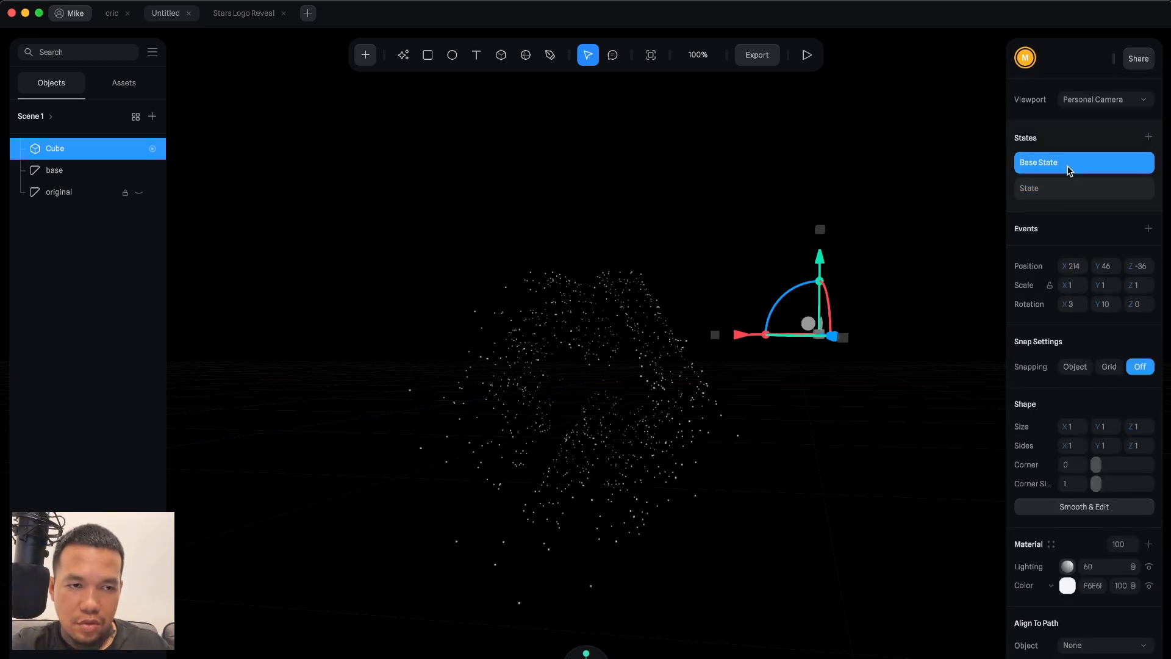
{"action": "left_click", "coordinate": [1066, 191]}
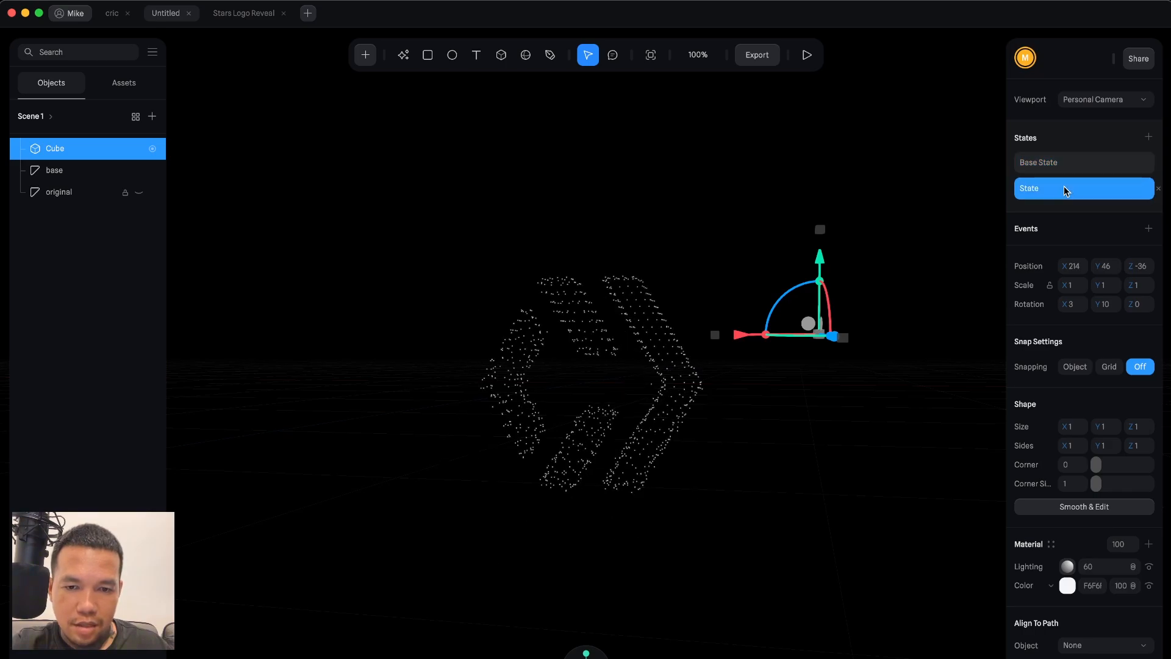
Add a Start event with a Transition action on the Cube from Base State to State.
{"action": "left_click", "coordinate": [1148, 228]}
{"action": "left_click", "coordinate": [923, 216]}
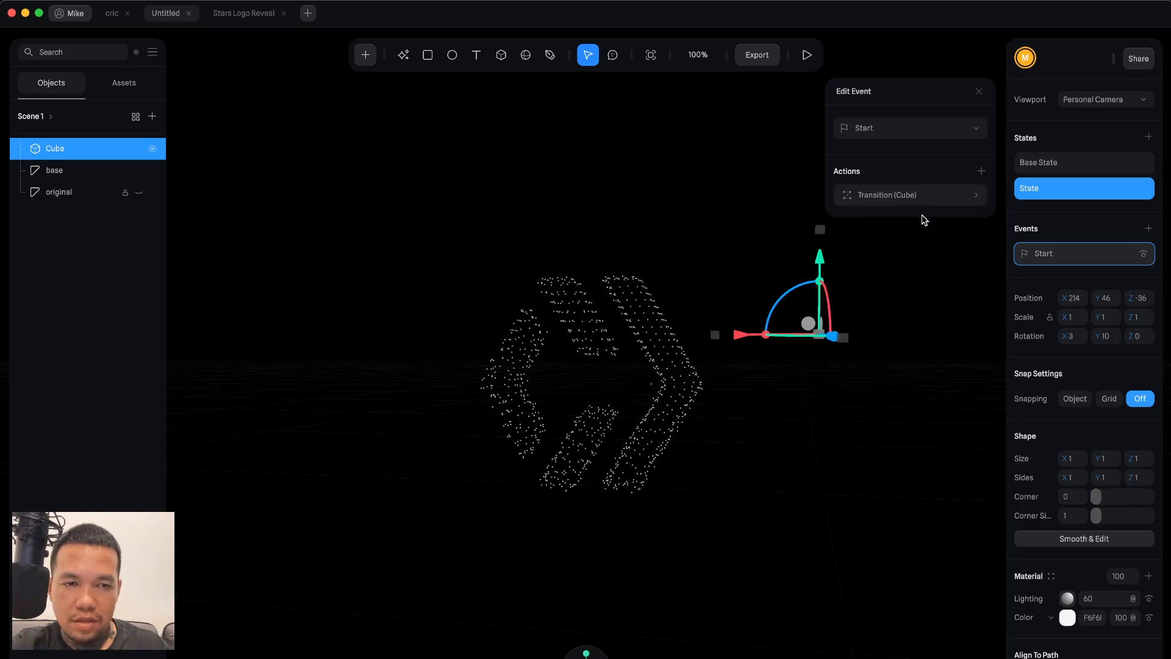
{"action": "left_click", "coordinate": [943, 200]}
{"action": "left_click", "coordinate": [912, 272]}
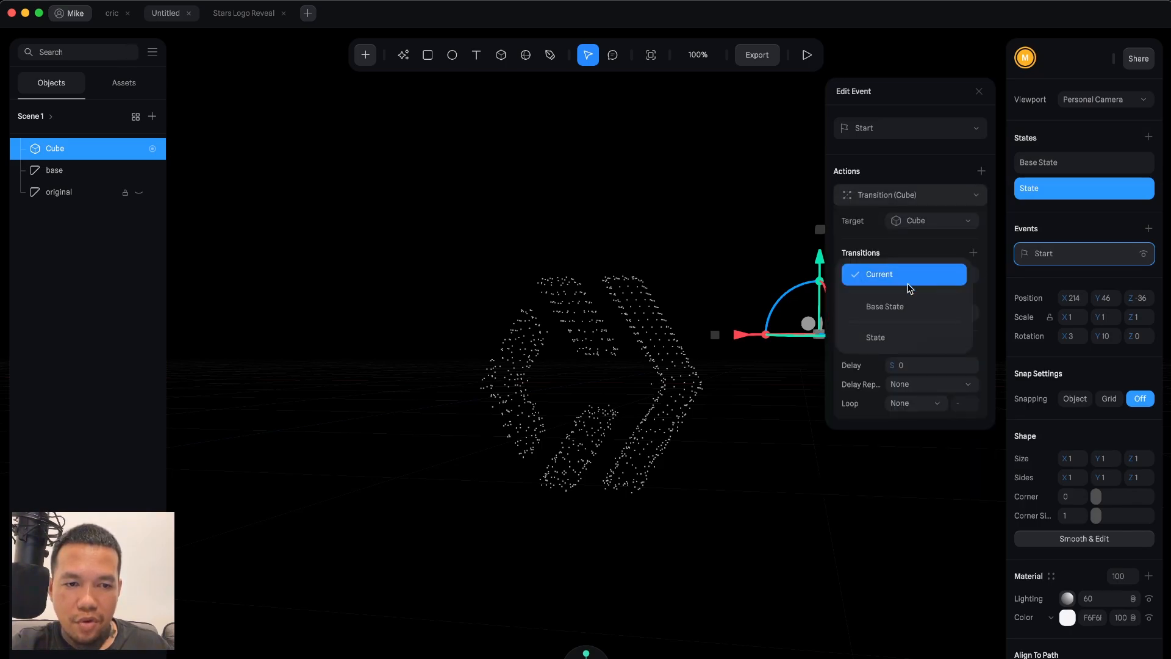
{"action": "left_click", "coordinate": [905, 307]}
{"action": "left_click", "coordinate": [909, 310]}
{"action": "left_click", "coordinate": [907, 311]}
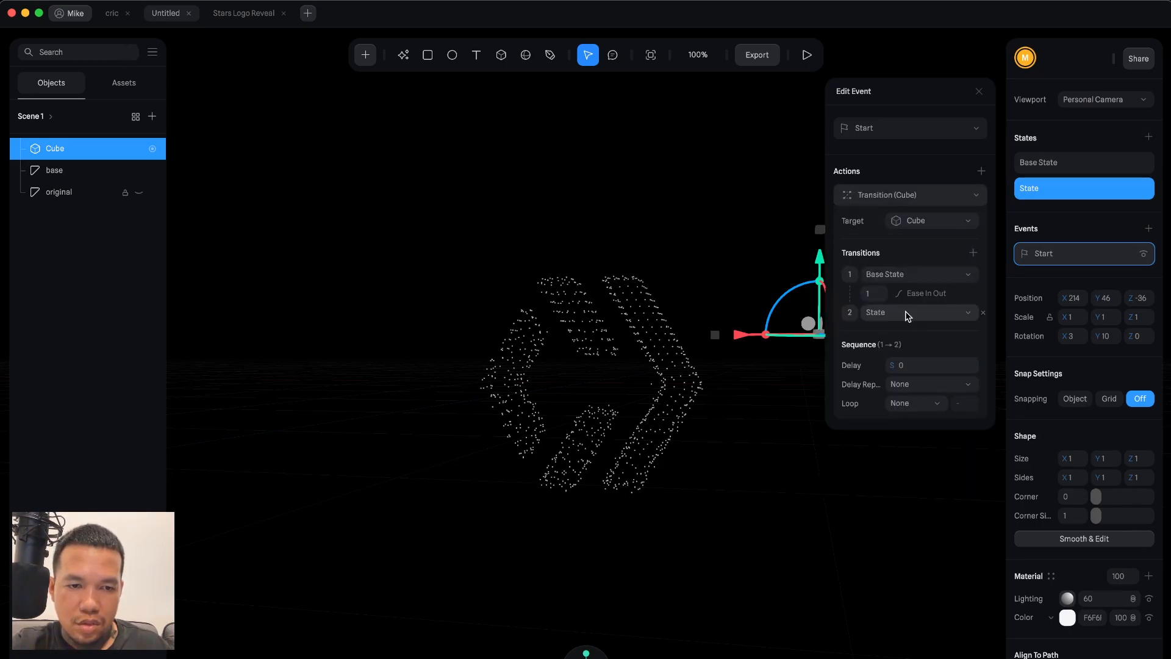
Set the transition duration to 5.
{"action": "left_click", "coordinate": [872, 294]}
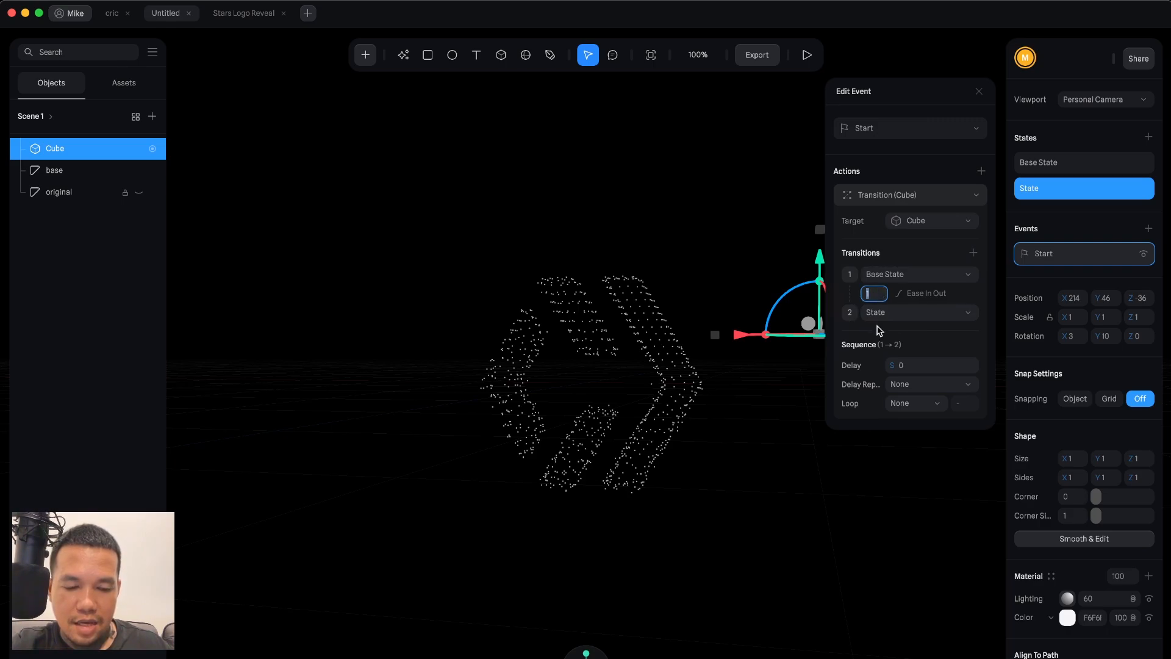
{"action": "key", "text": "Return"}
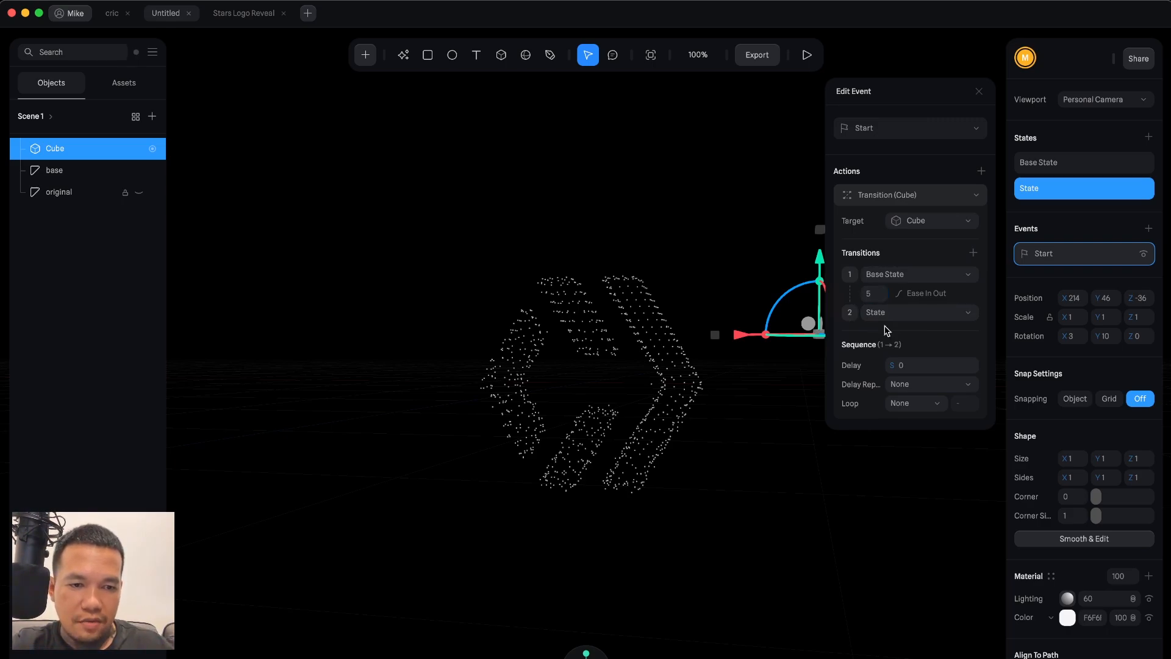
{"action": "left_click", "coordinate": [927, 384]}
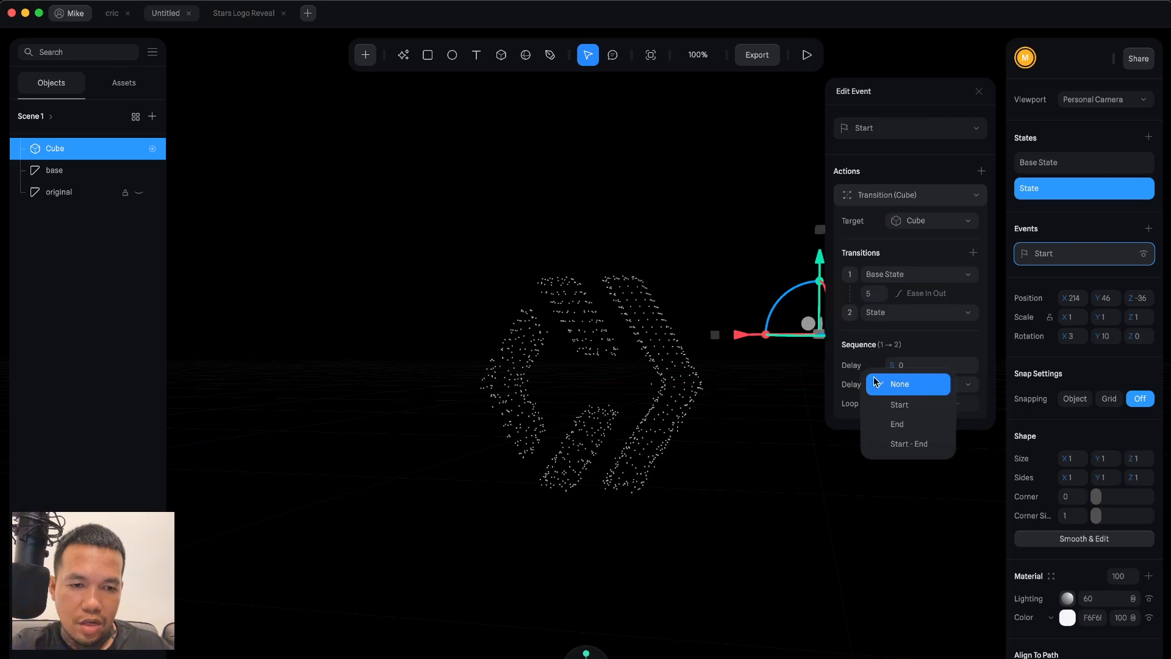
{"action": "left_click", "coordinate": [927, 384]}
Set the sequence loop to Infinite with a Ping Pong cycle.
{"action": "left_click", "coordinate": [913, 404]}
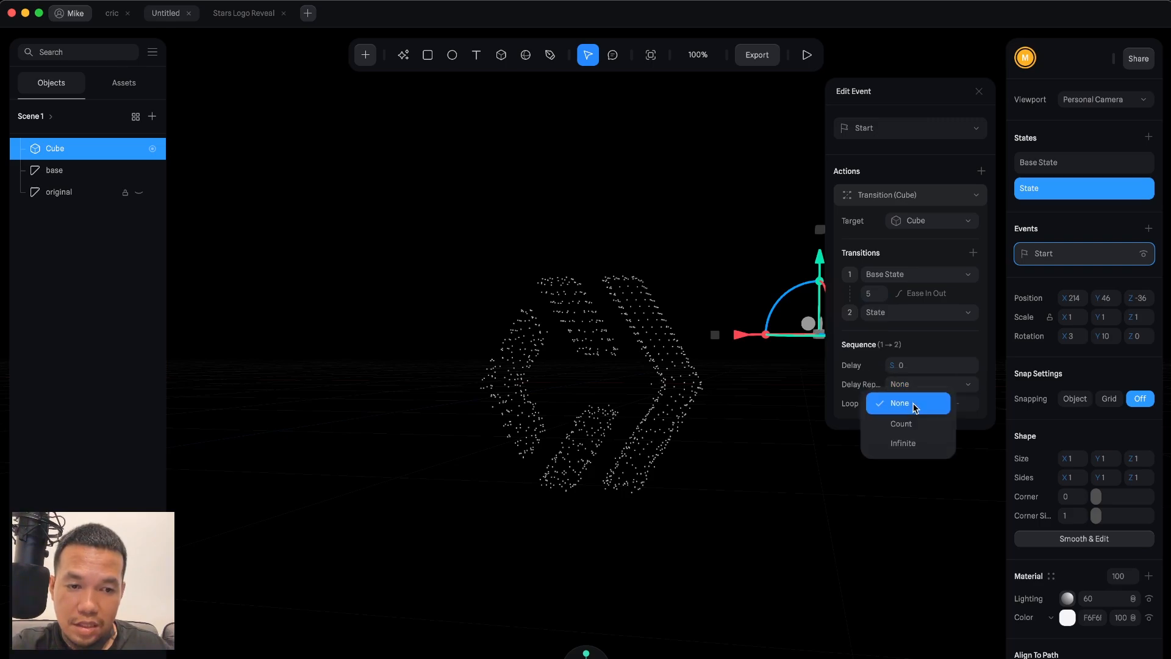
{"action": "left_click", "coordinate": [908, 437]}
{"action": "left_click", "coordinate": [916, 420]}
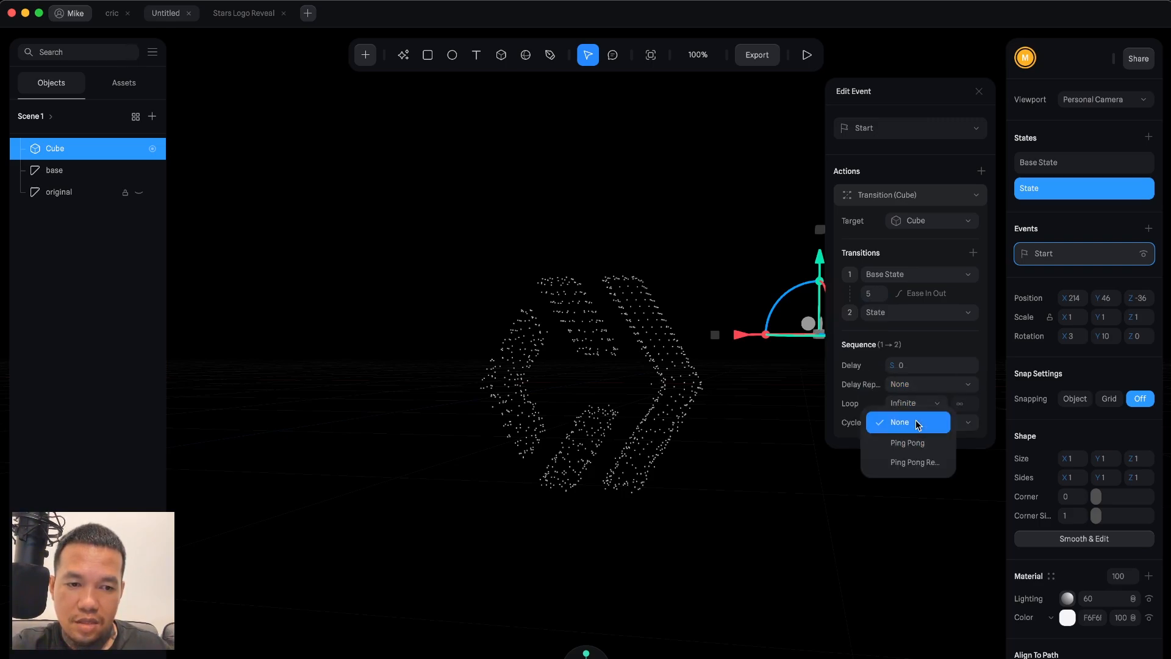
{"action": "left_click", "coordinate": [913, 443]}
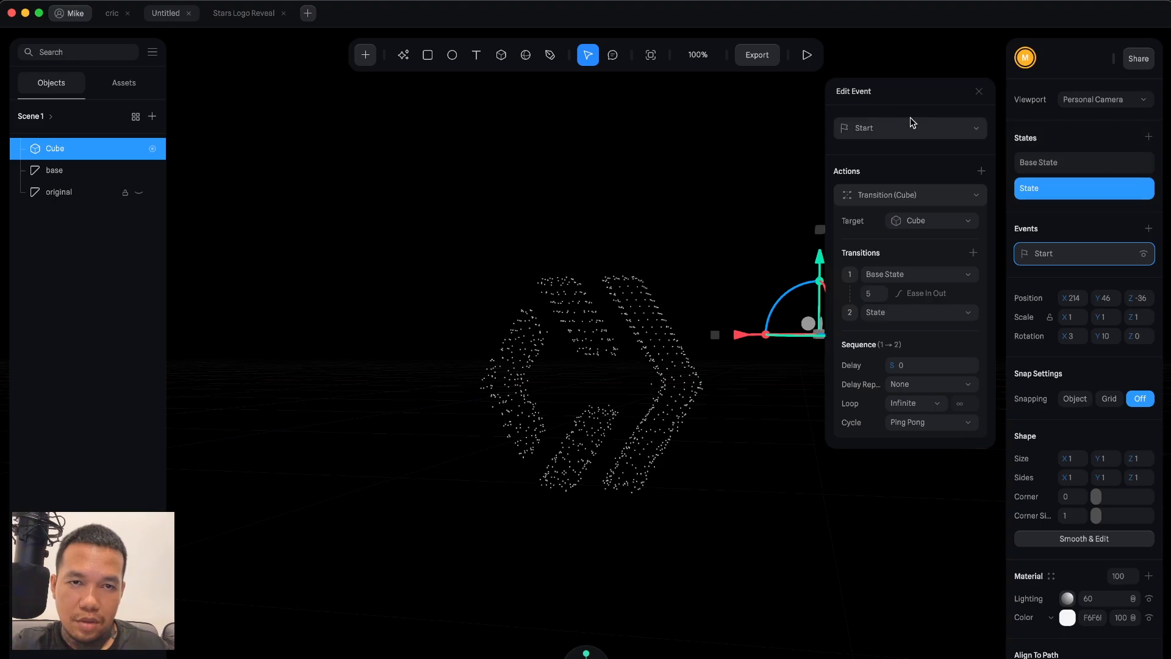
Play the scene to preview the star transition animation, then close the preview.
{"action": "left_click", "coordinate": [807, 55]}
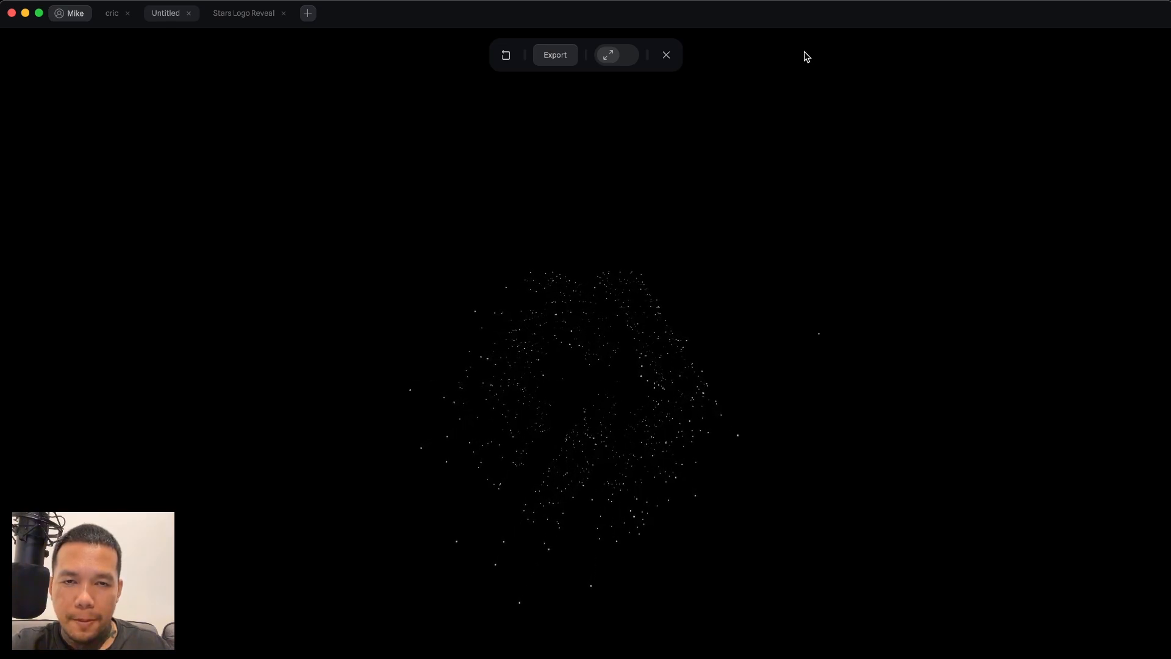
{"action": "left_click", "coordinate": [667, 54]}
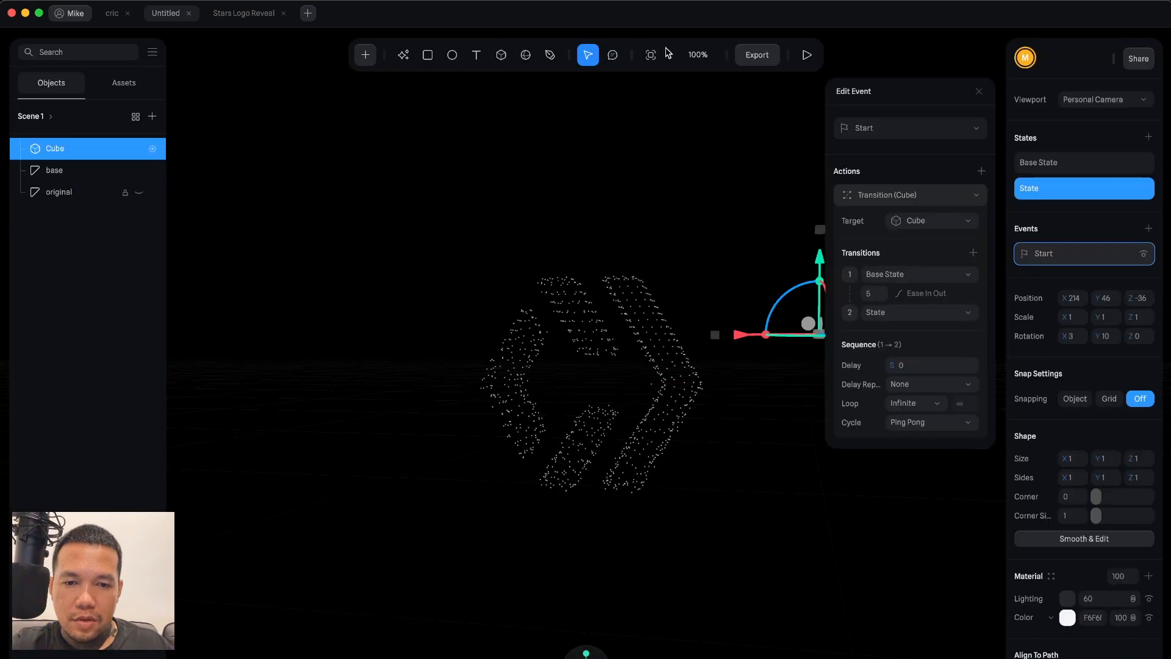
{"action": "left_click", "coordinate": [656, 218]}
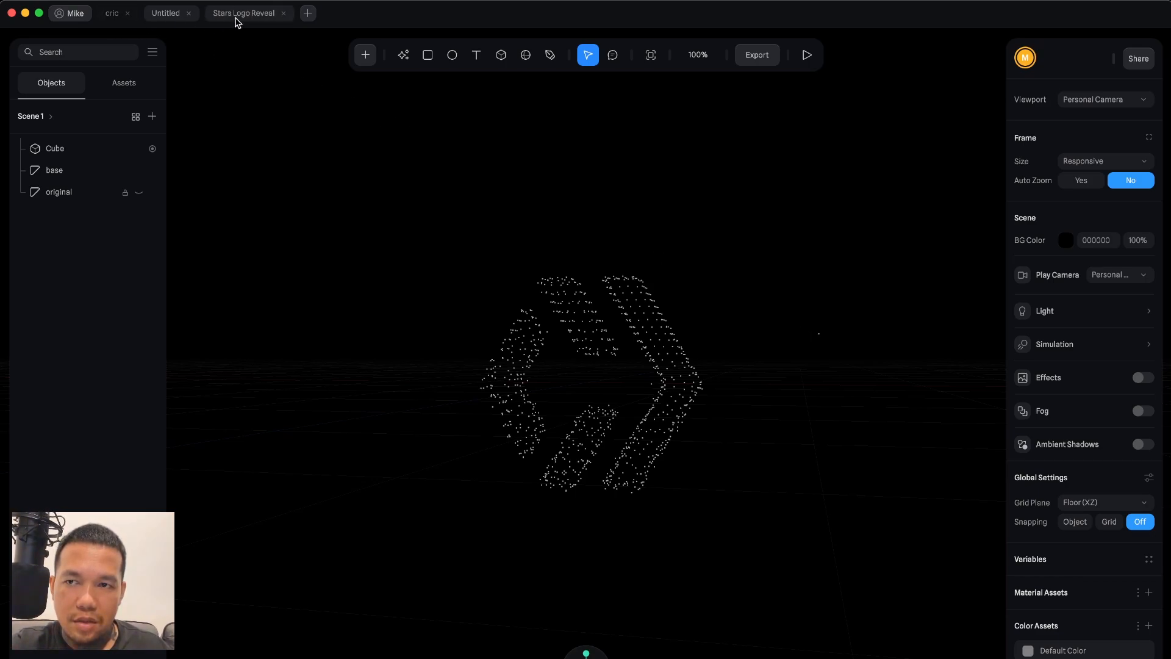
Inspect the Camera's Start event transition in the Stars Logo Reveal file and preview its playback.
{"action": "left_click", "coordinate": [256, 15]}
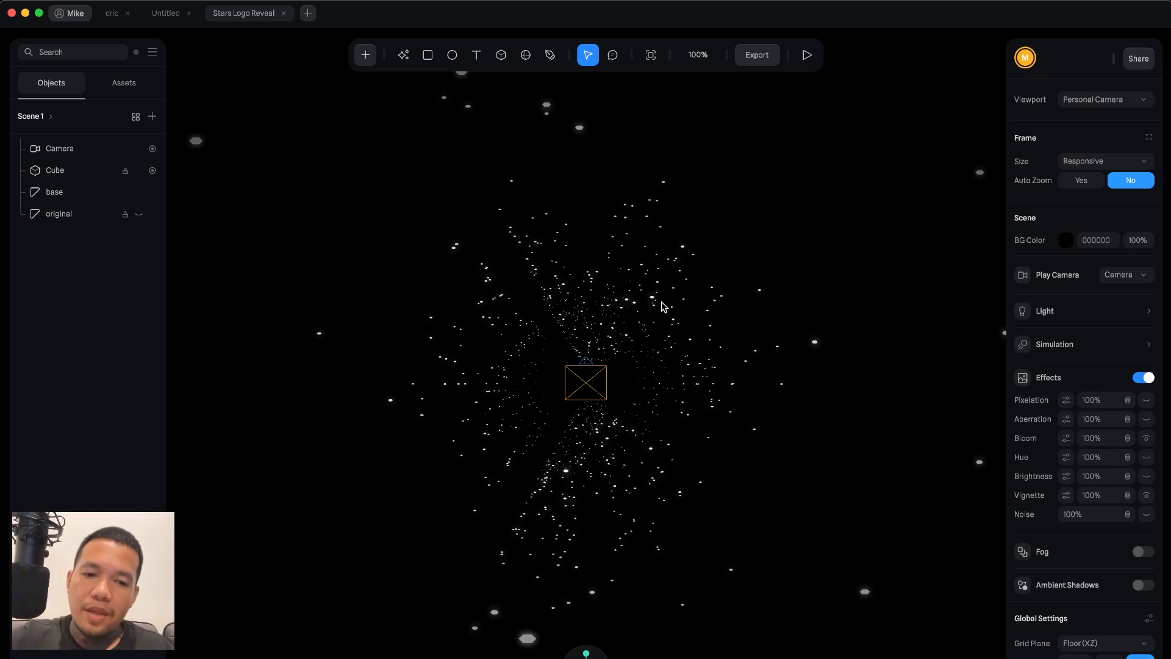
{"action": "left_click", "coordinate": [68, 153]}
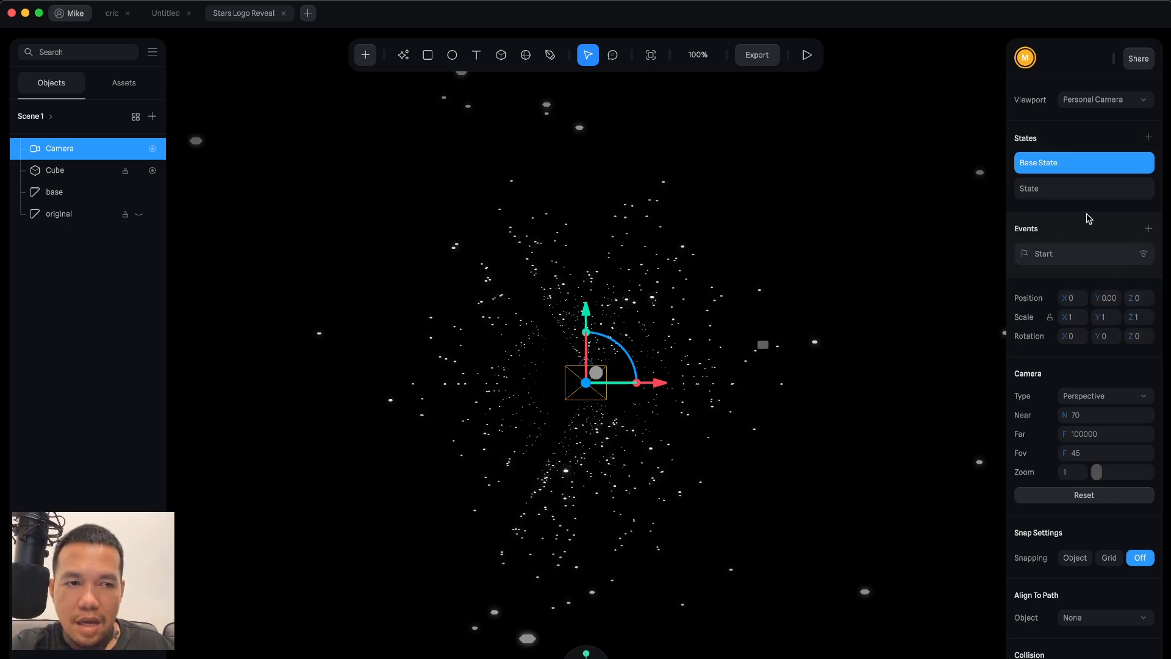
{"action": "left_click", "coordinate": [1072, 188]}
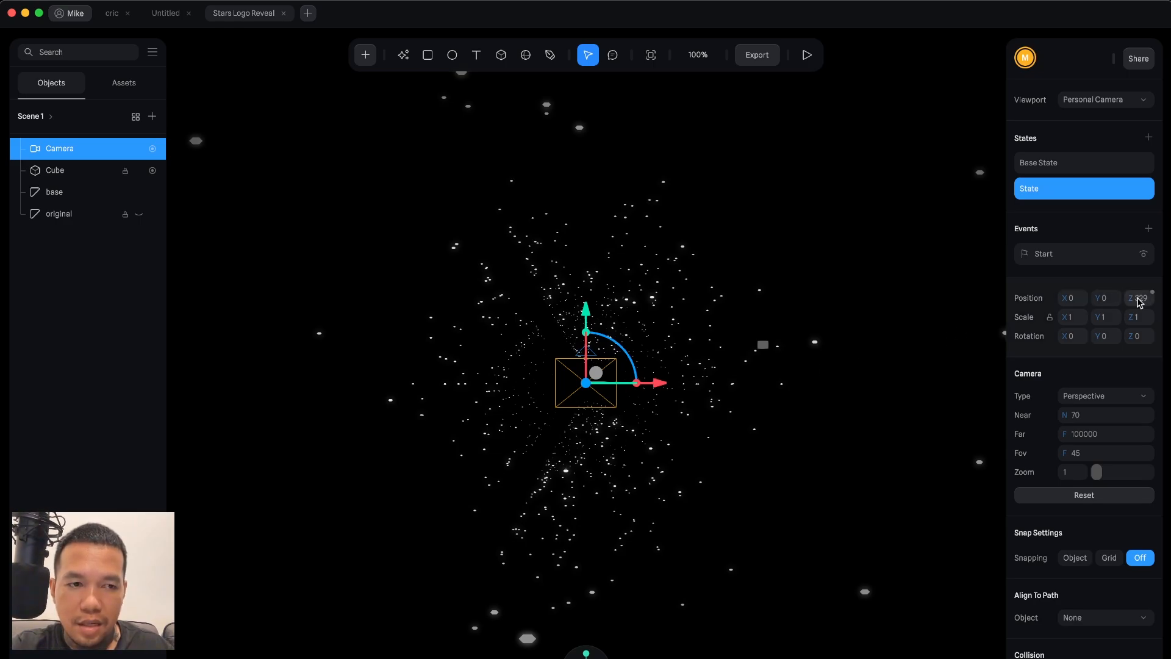
{"action": "left_click", "coordinate": [1069, 259]}
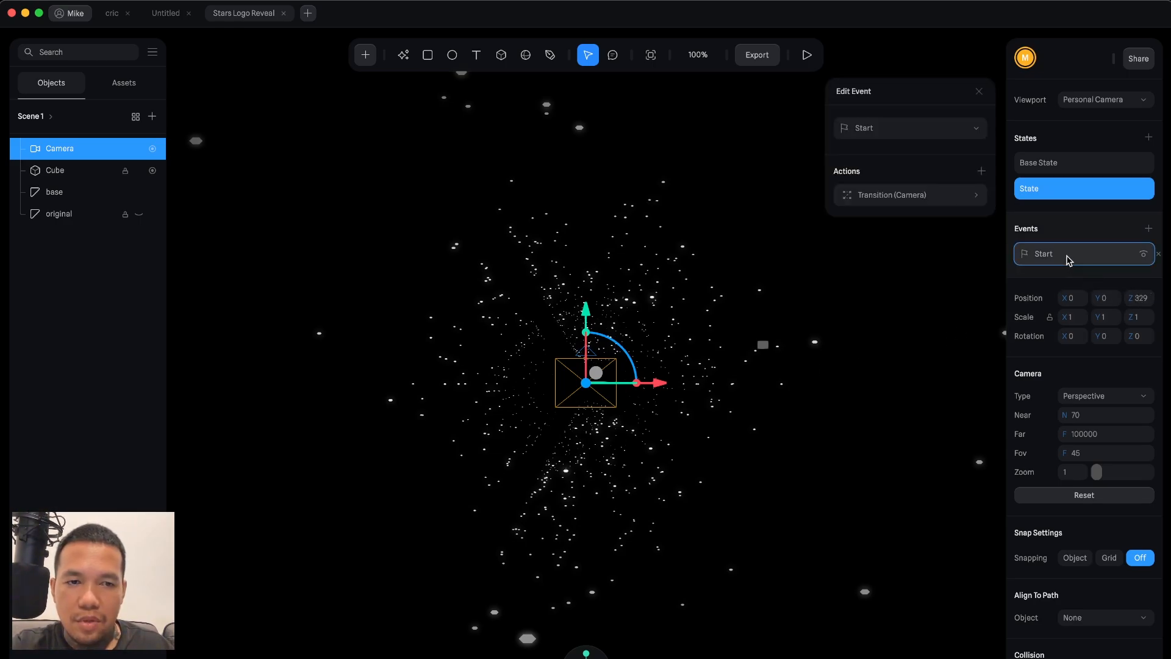
{"action": "left_click", "coordinate": [922, 195]}
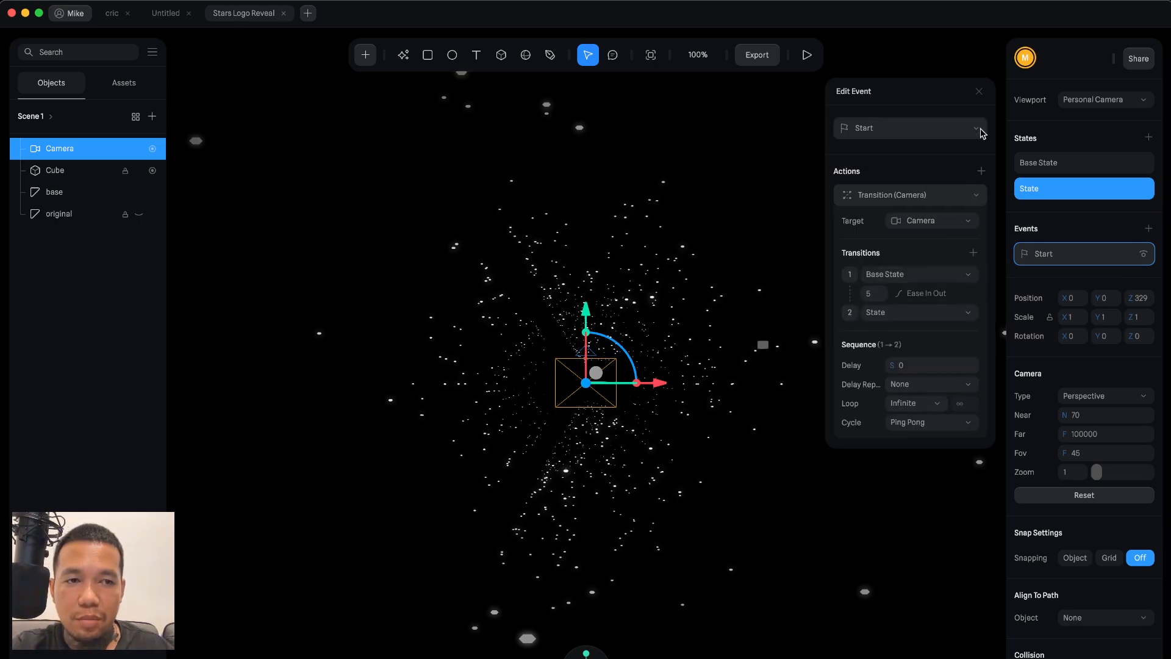
{"action": "left_click", "coordinate": [979, 92]}
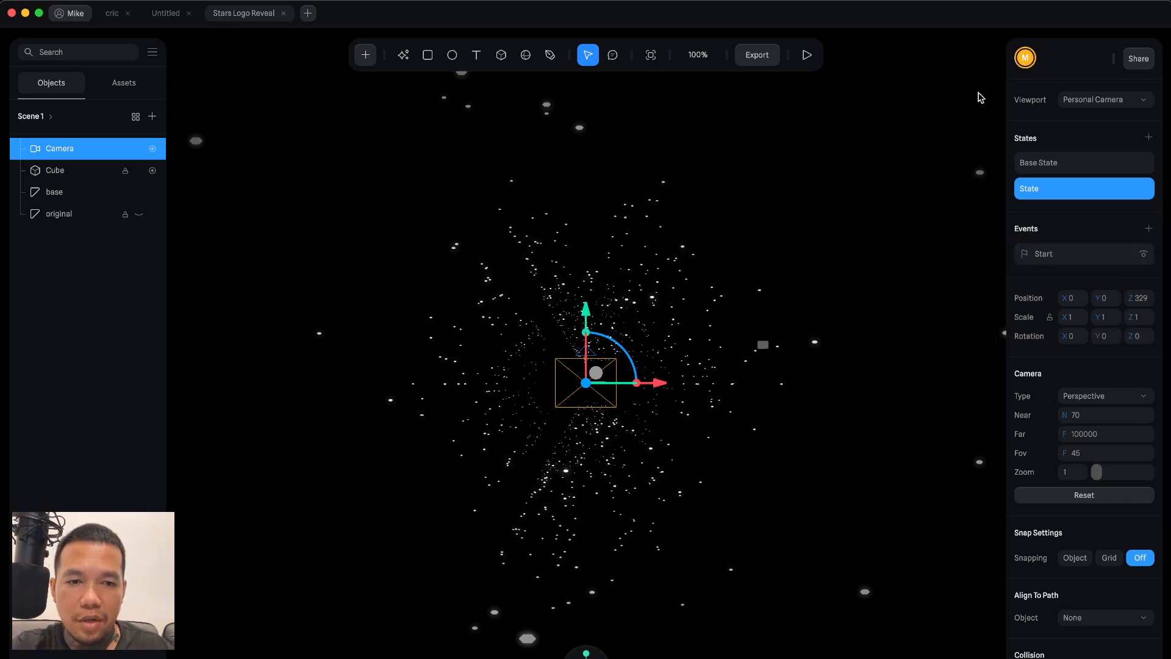
{"action": "left_click", "coordinate": [807, 56]}
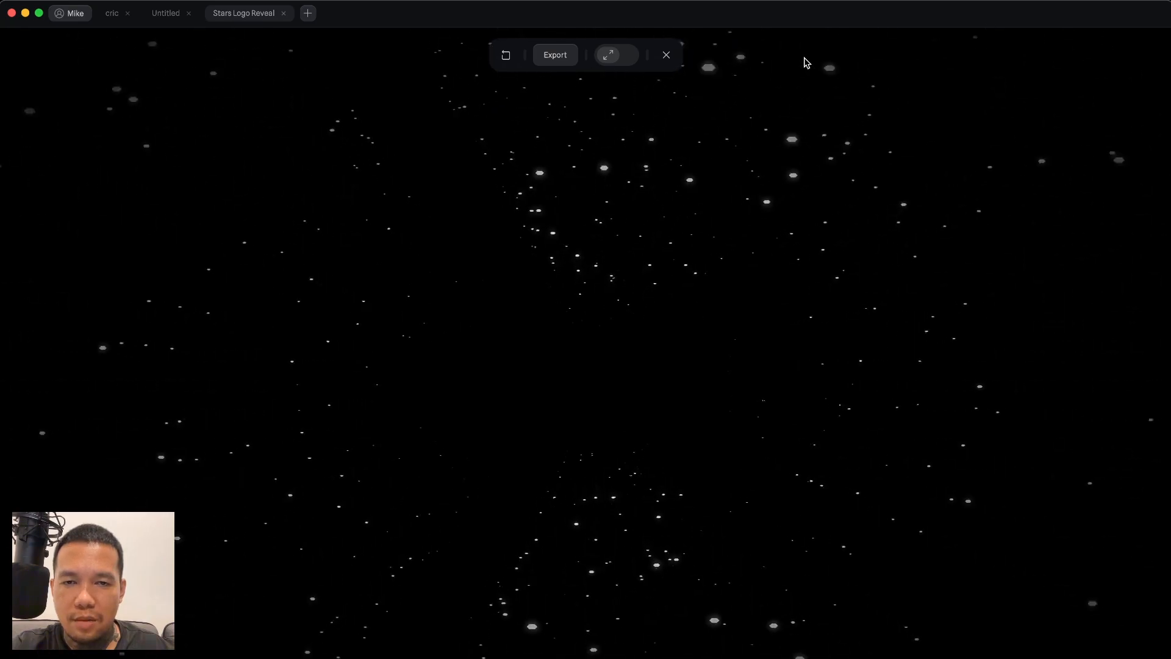
{"action": "left_click", "coordinate": [666, 55]}
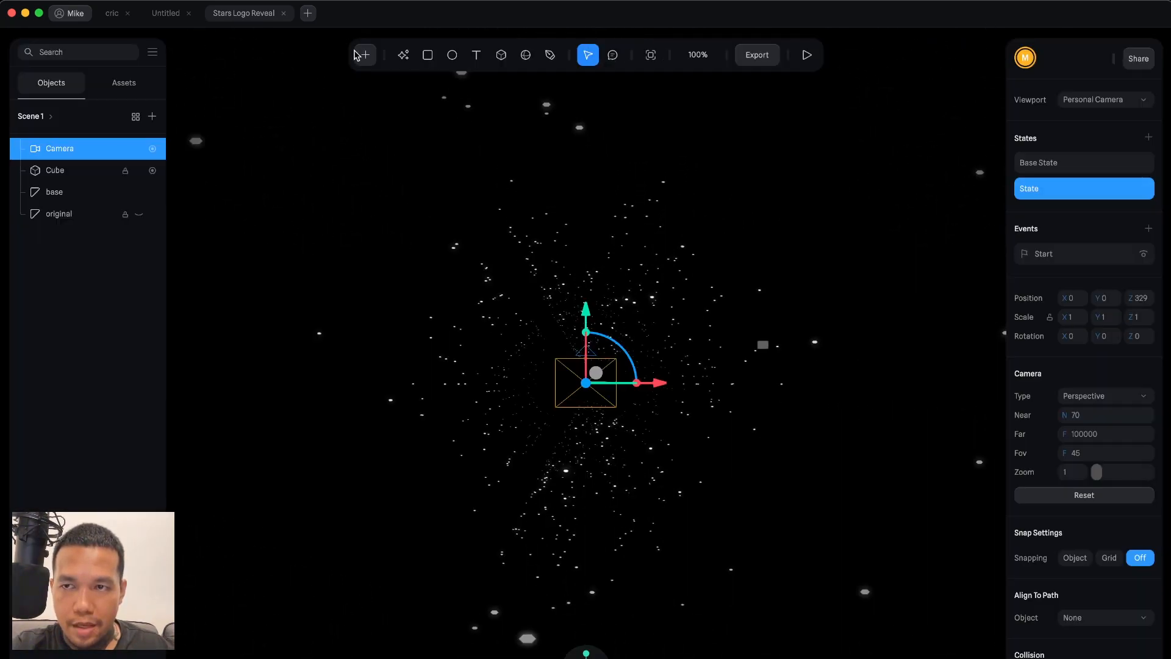
Back in the Untitled file, set the Cube's cloner Base to Hide.
{"action": "left_click", "coordinate": [166, 12]}
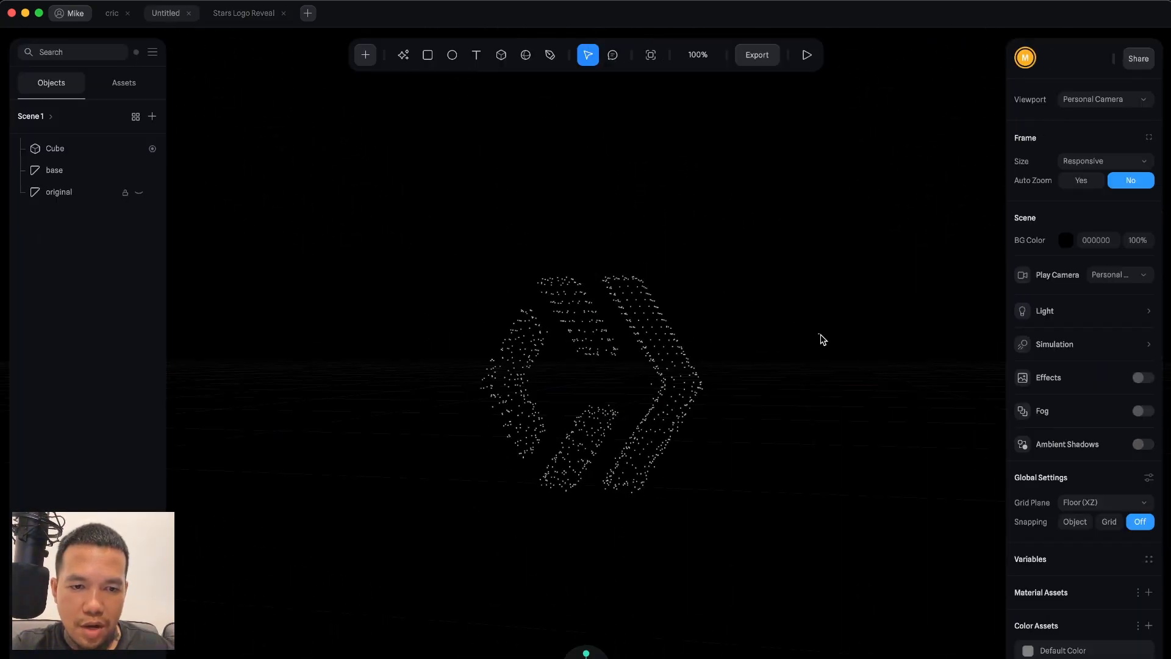
{"action": "left_click", "coordinate": [822, 340]}
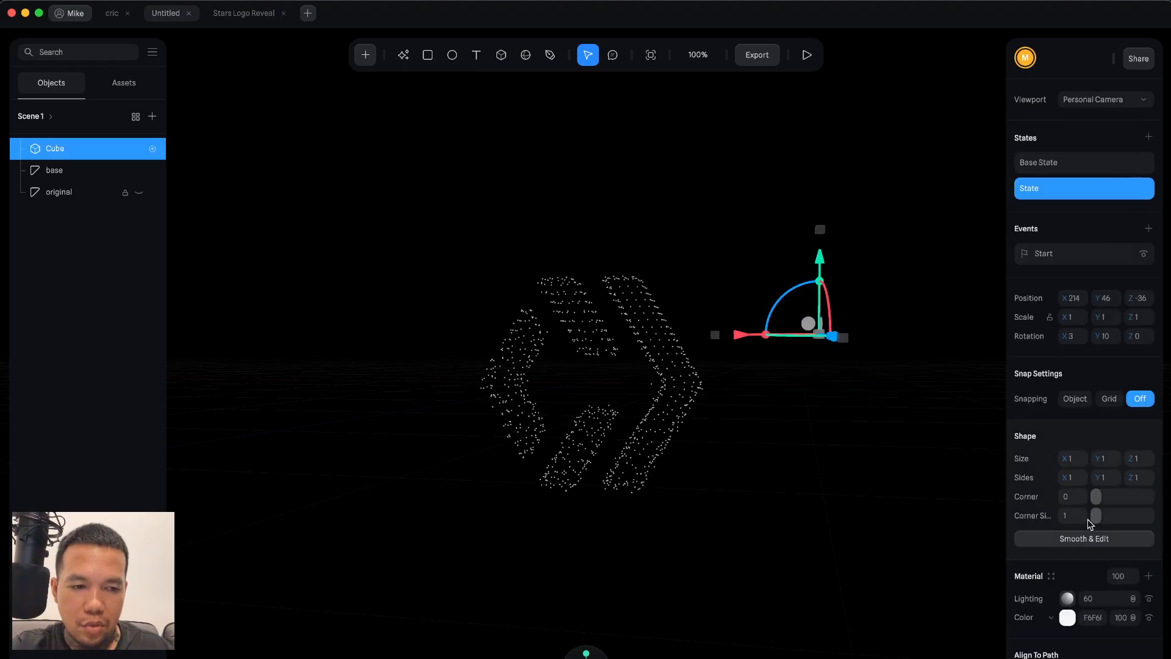
{"action": "scroll", "coordinate": [1091, 517], "scroll_direction": "down", "scroll_amount": 5}
{"action": "scroll", "coordinate": [1089, 524], "scroll_direction": "down", "scroll_amount": 7}
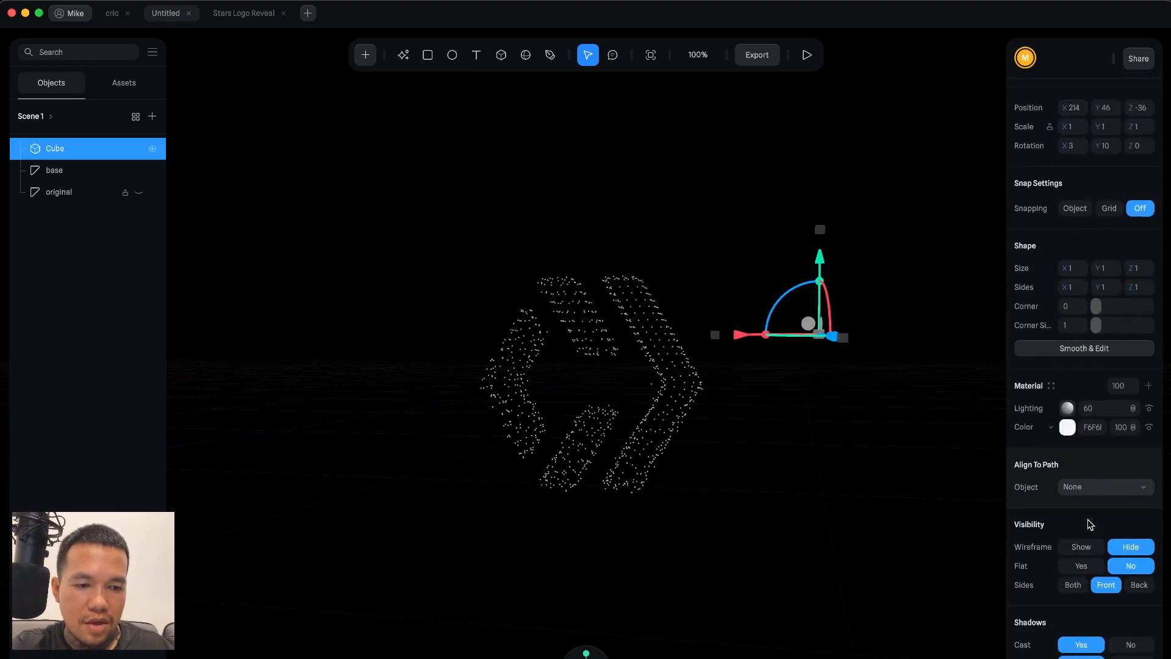
{"action": "scroll", "coordinate": [1090, 523], "scroll_direction": "down", "scroll_amount": 8}
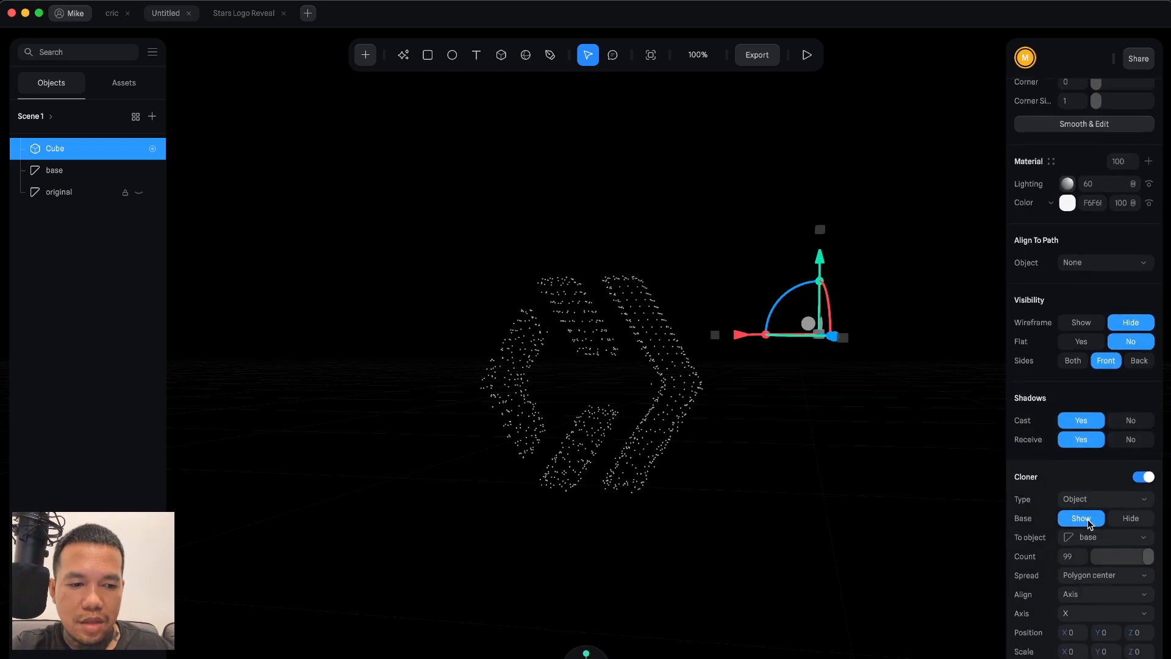
{"action": "scroll", "coordinate": [1090, 523], "scroll_direction": "up", "scroll_amount": 12}
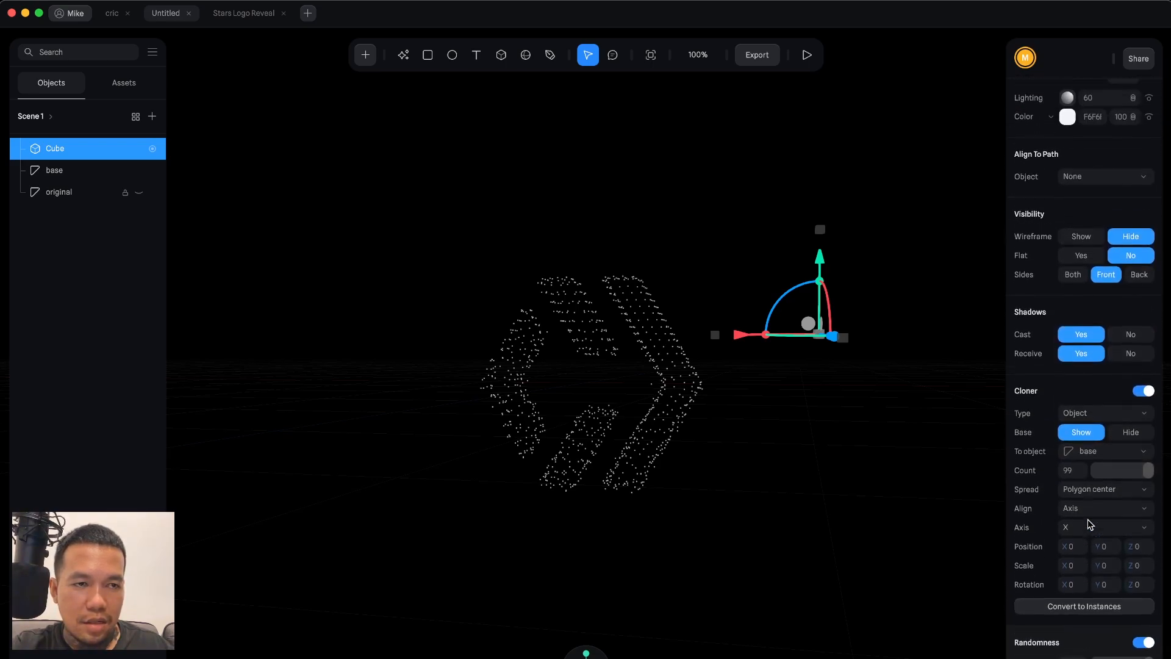
{"action": "scroll", "coordinate": [1091, 406], "scroll_direction": "down", "scroll_amount": 3}
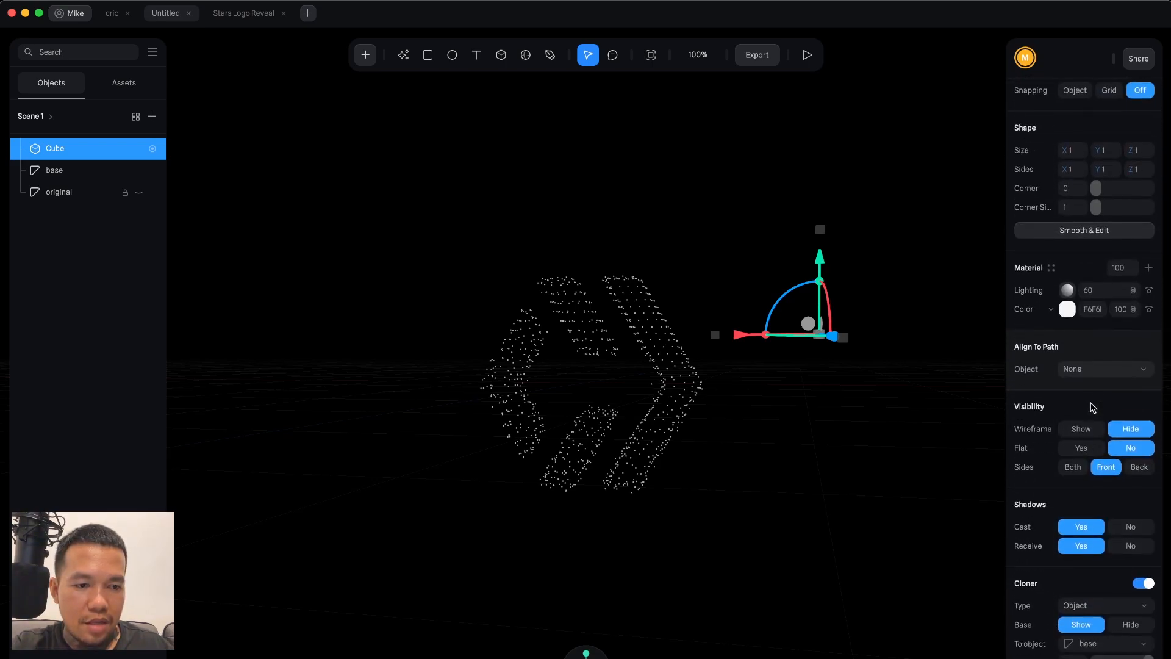
{"action": "scroll", "coordinate": [1092, 407], "scroll_direction": "down", "scroll_amount": 2}
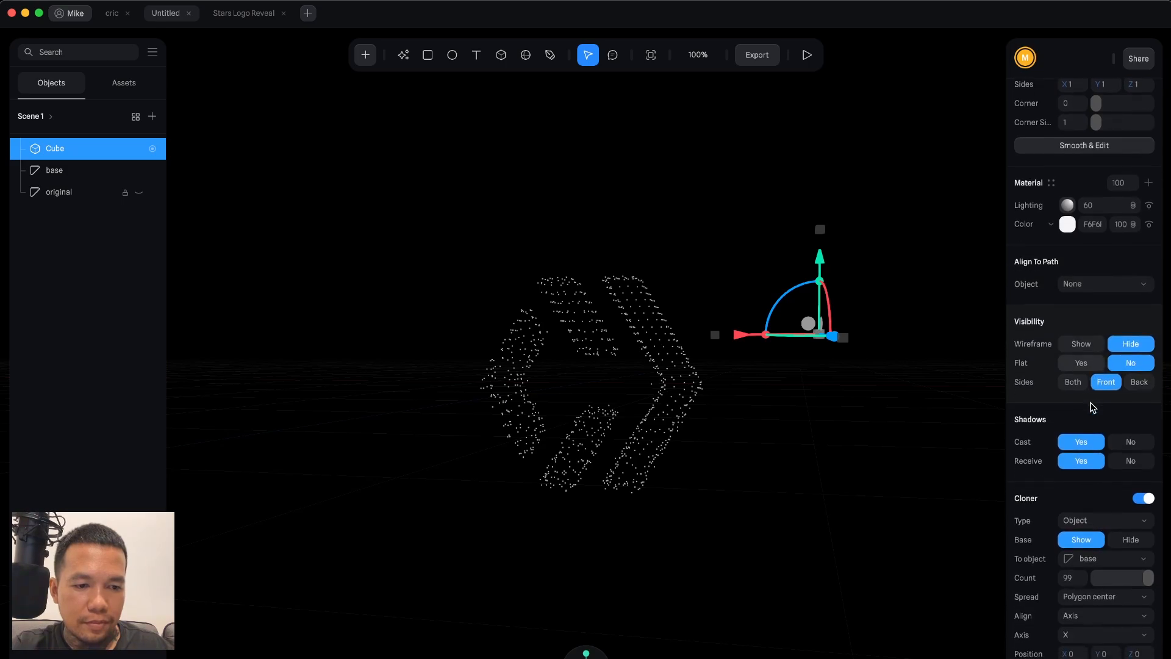
{"action": "scroll", "coordinate": [1092, 407], "scroll_direction": "up", "scroll_amount": 7}
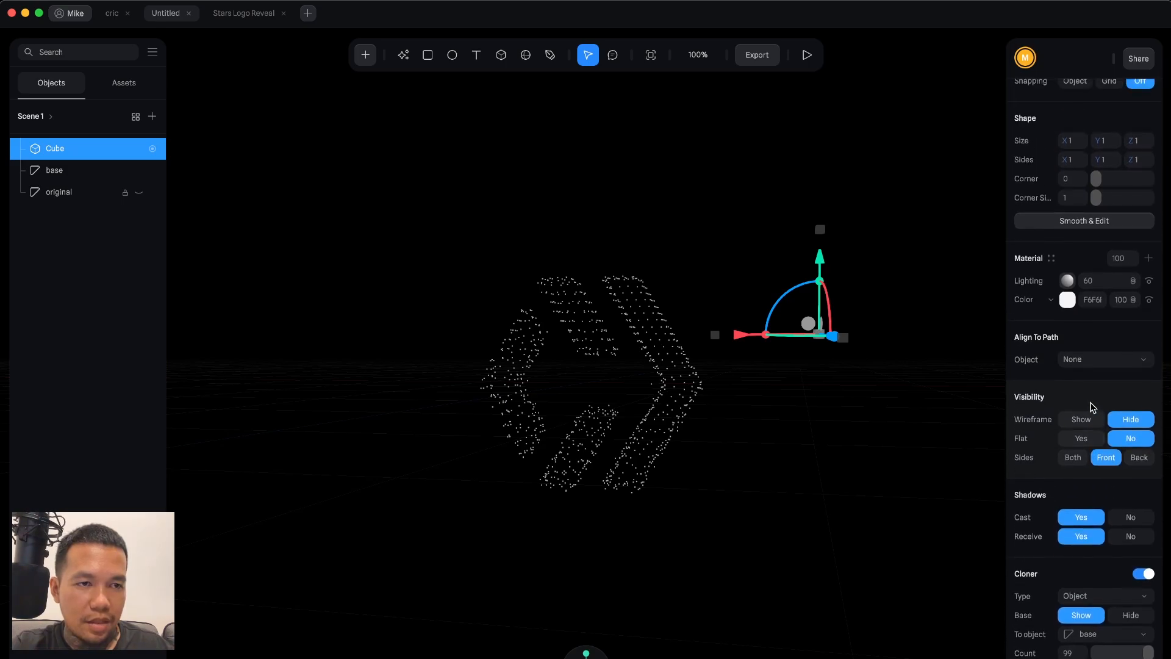
{"action": "scroll", "coordinate": [1092, 406], "scroll_direction": "up", "scroll_amount": 3}
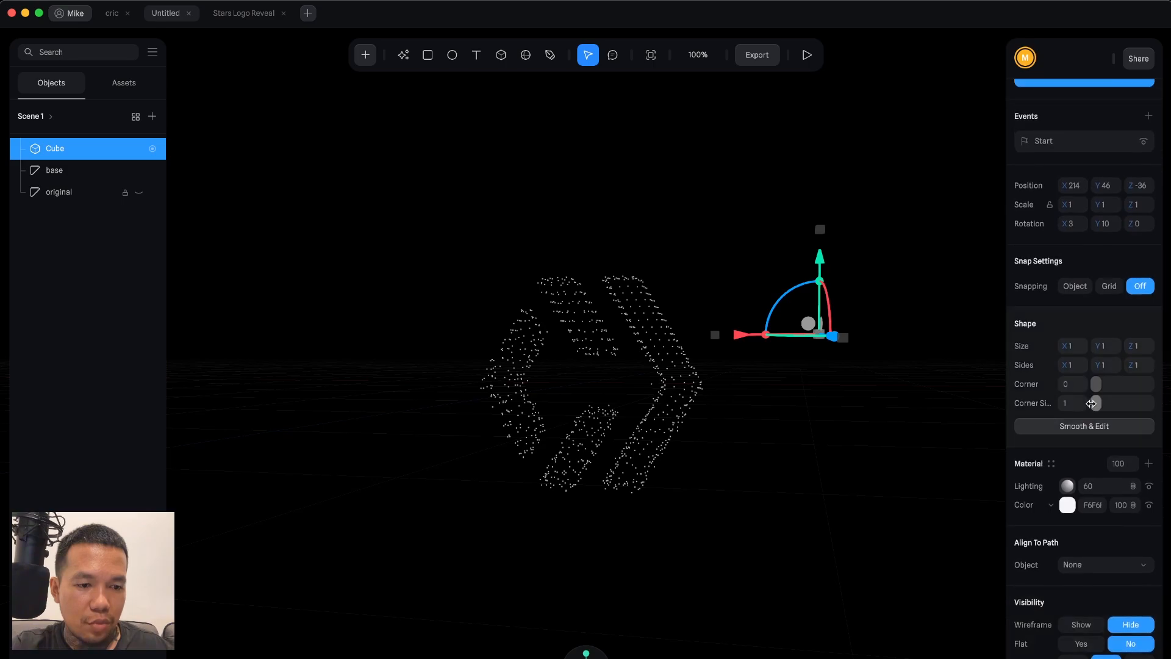
{"action": "scroll", "coordinate": [1092, 403], "scroll_direction": "down", "scroll_amount": 4}
{"action": "scroll", "coordinate": [1091, 404], "scroll_direction": "down", "scroll_amount": 5}
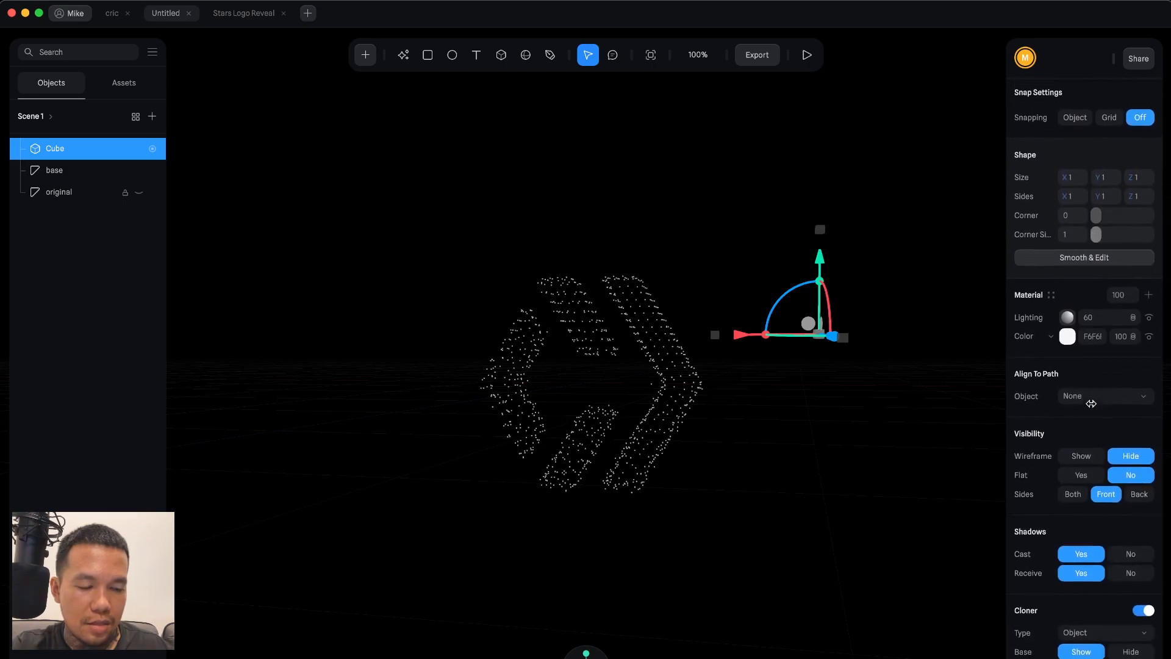
{"action": "scroll", "coordinate": [1091, 403], "scroll_direction": "down", "scroll_amount": 5}
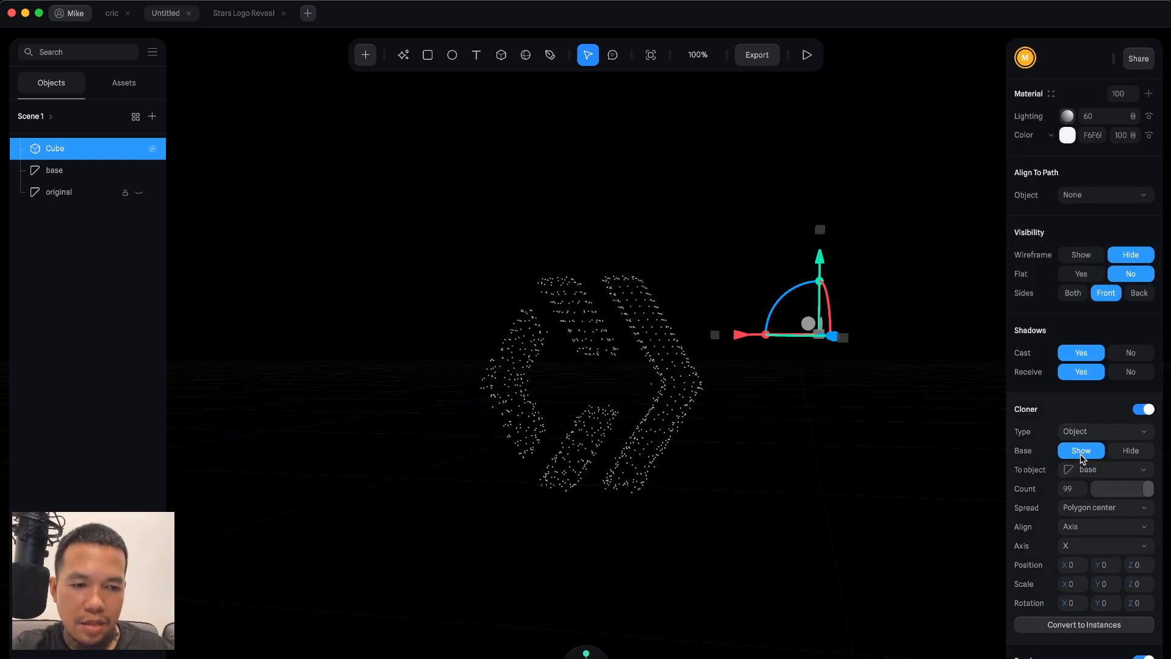
{"action": "left_click", "coordinate": [1131, 451]}
{"action": "left_click", "coordinate": [835, 332]}
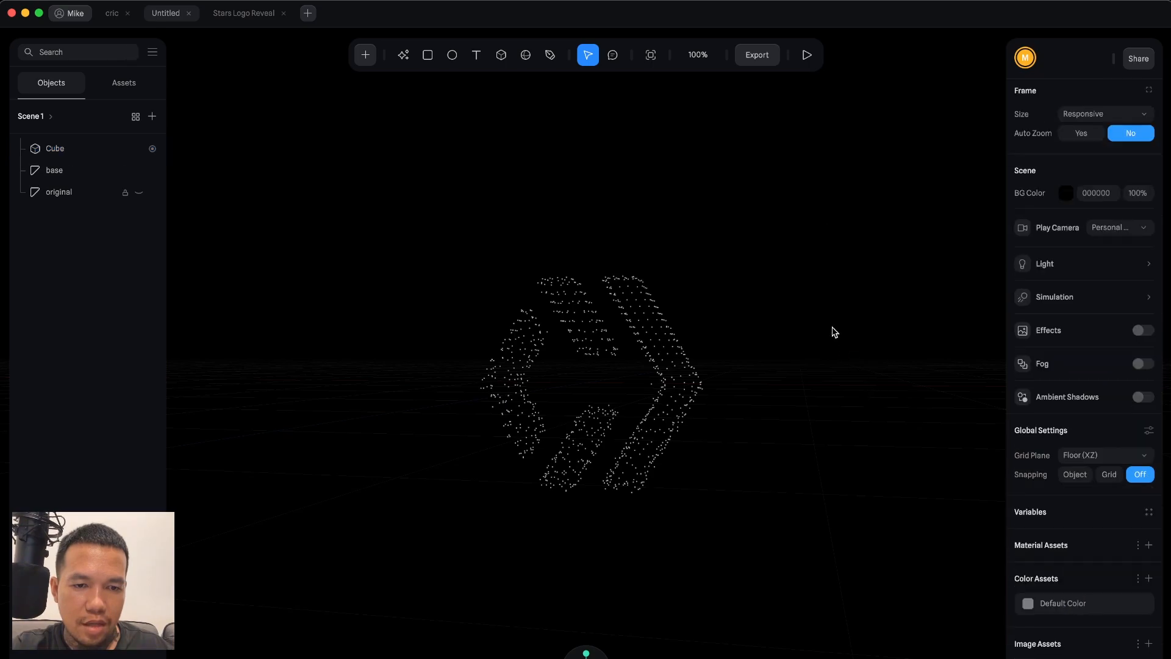
Run the export performance test on the Stars Logo Reveal scene and review its metrics.
{"action": "left_click", "coordinate": [240, 19]}
{"action": "left_click", "coordinate": [809, 60]}
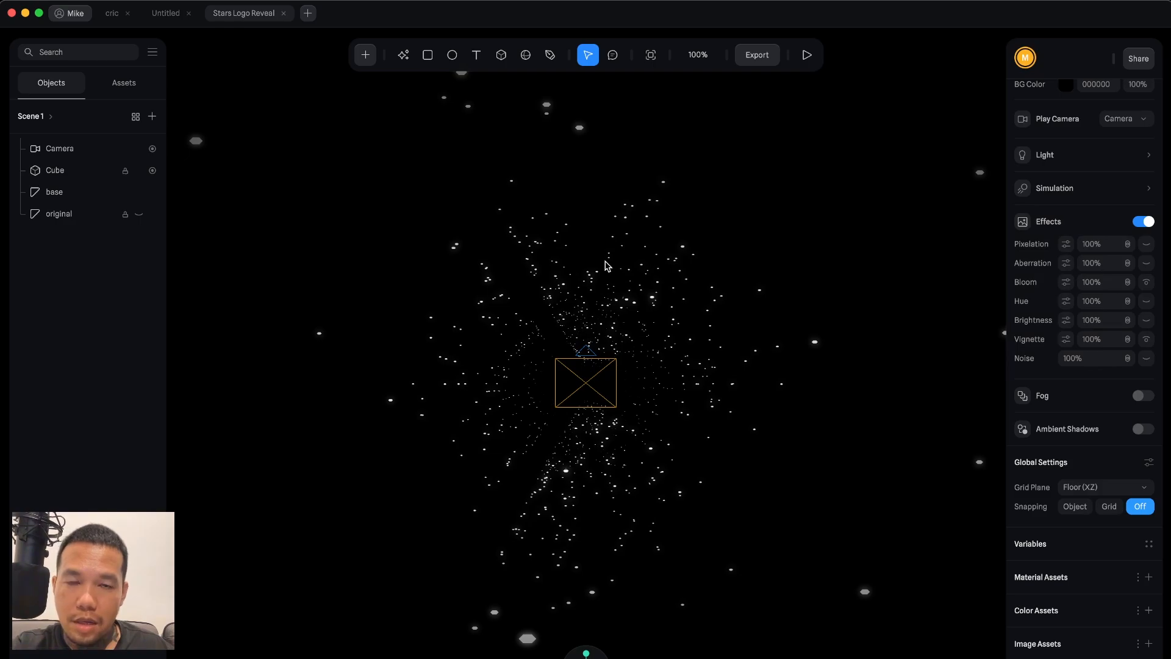
{"action": "left_click", "coordinate": [757, 56]}
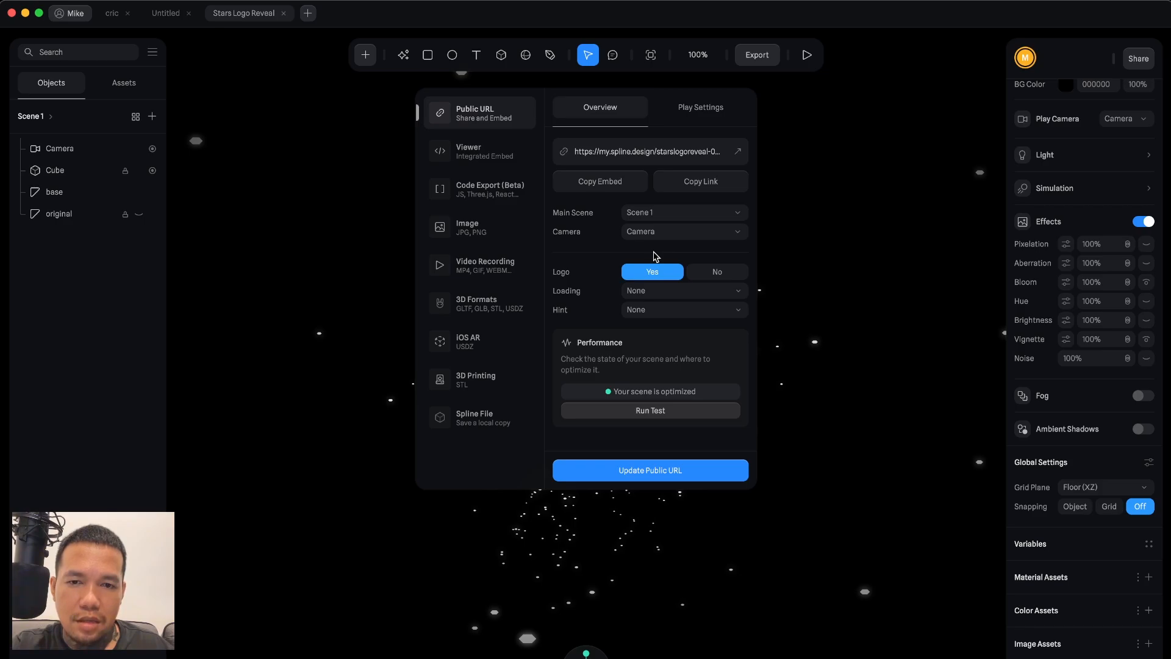
{"action": "left_click", "coordinate": [643, 409]}
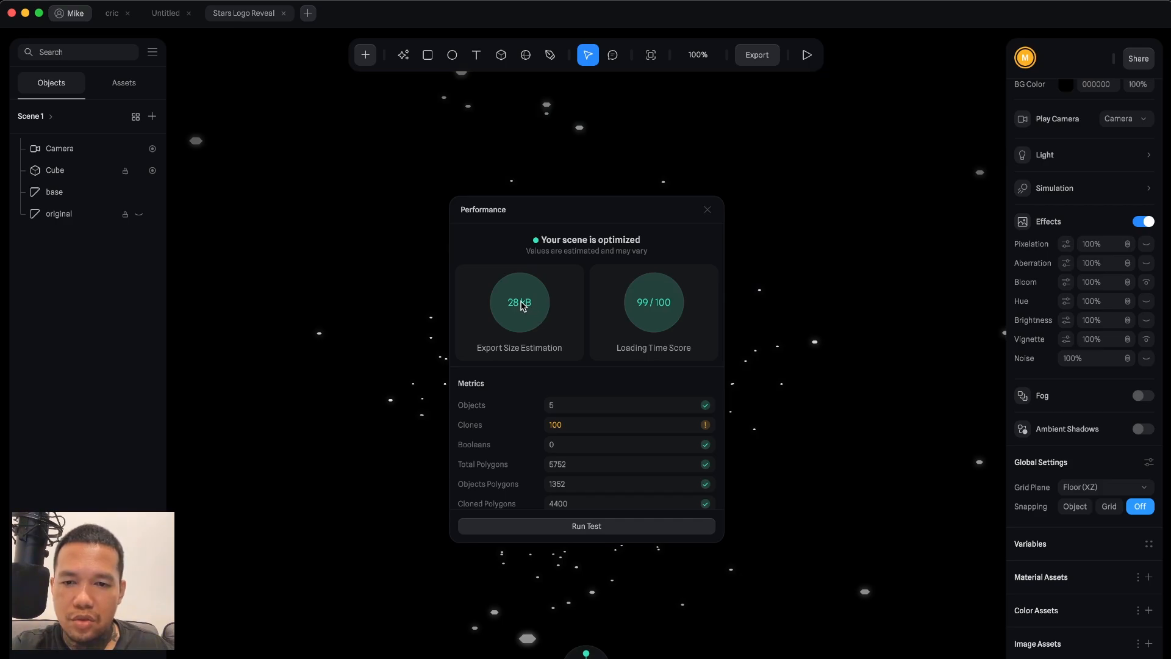
{"action": "scroll", "coordinate": [621, 390], "scroll_direction": "down", "scroll_amount": 4}
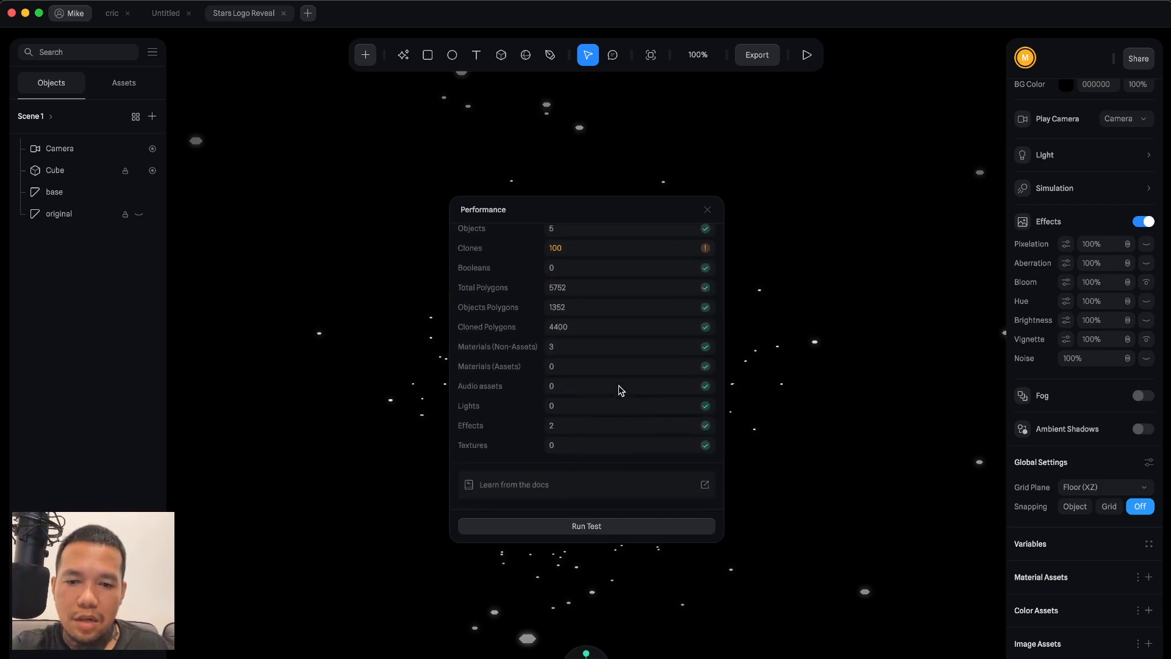
{"action": "scroll", "coordinate": [567, 366], "scroll_direction": "up", "scroll_amount": 4}
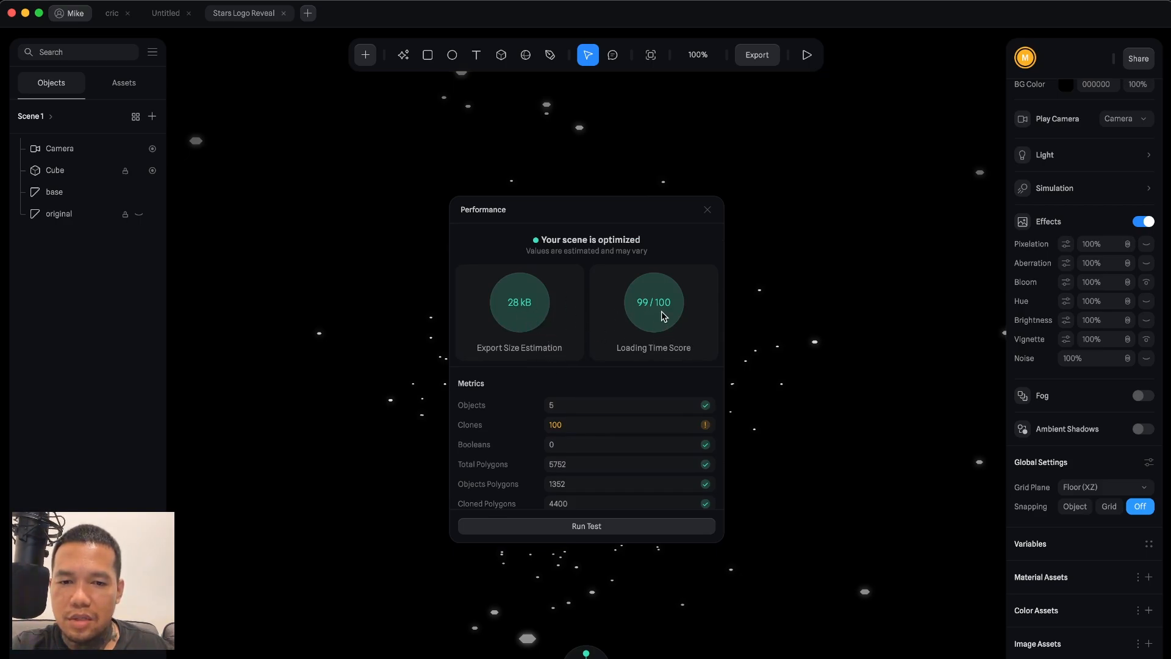
{"action": "scroll", "coordinate": [661, 313], "scroll_direction": "down", "scroll_amount": 4}
{"action": "scroll", "coordinate": [660, 312], "scroll_direction": "up", "scroll_amount": 4}
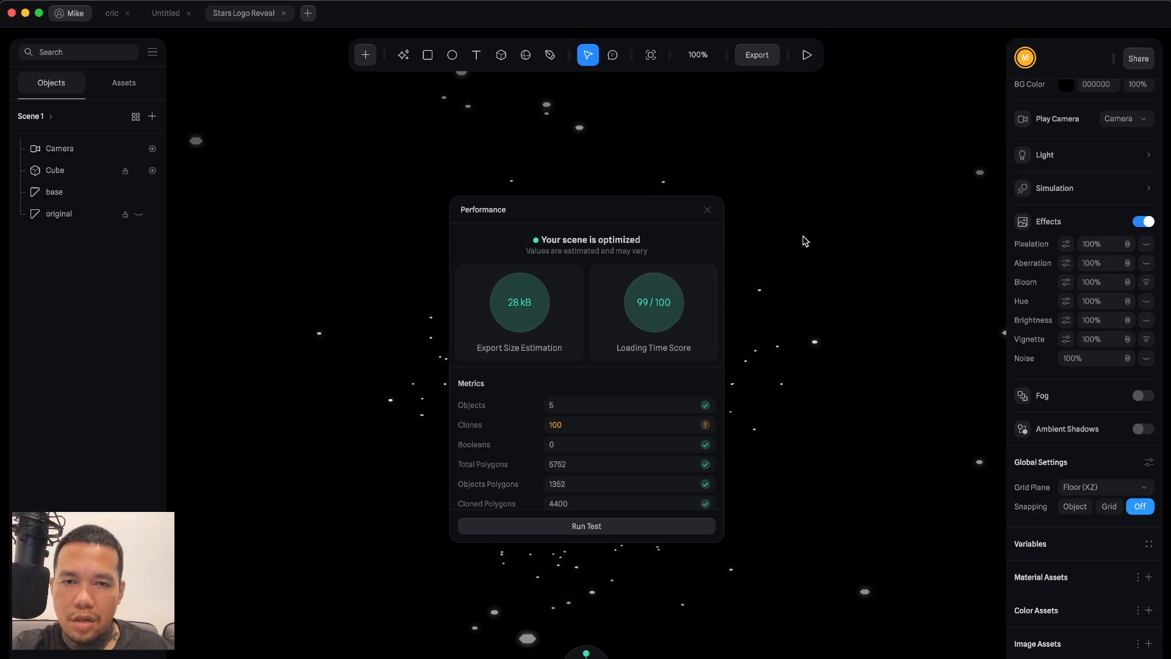
{"action": "left_click", "coordinate": [708, 211]}
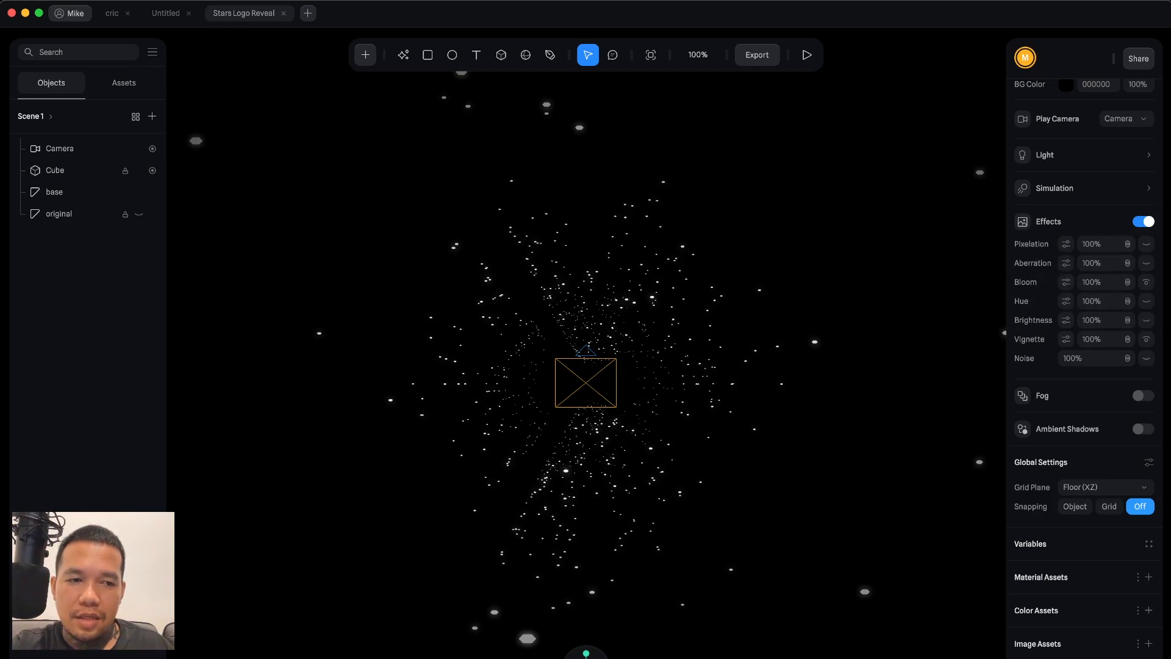
Switch to the Arc browser and scroll through the Criclabs website to view the star background in use.
{"action": "mouse_move", "coordinate": [1168, 341]}
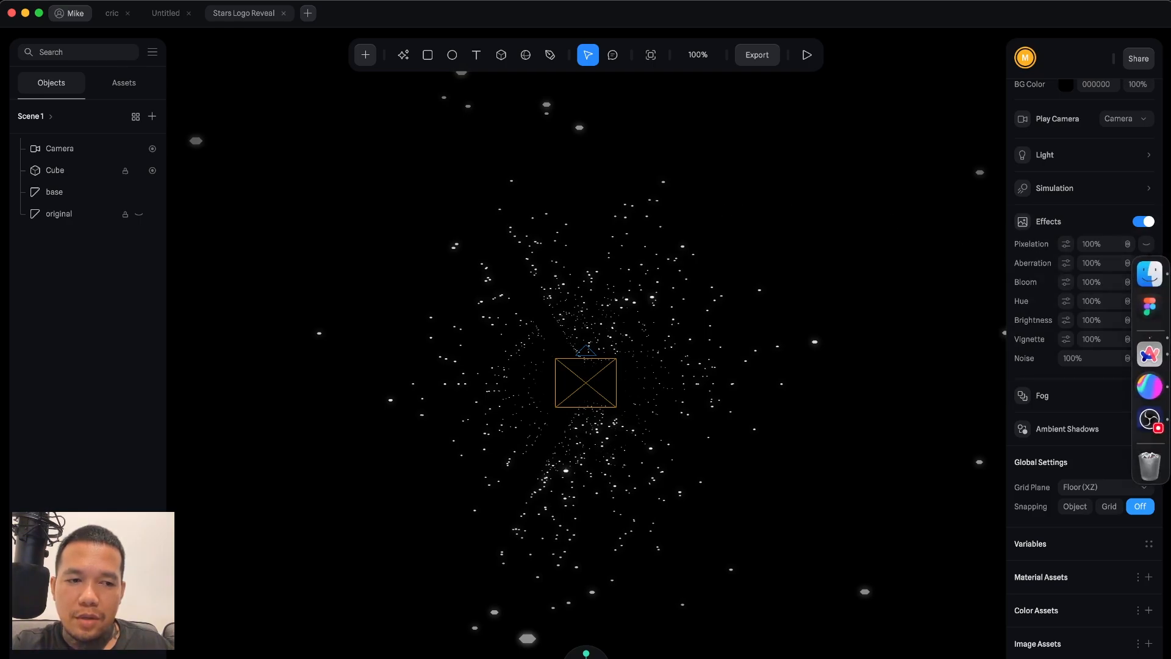
{"action": "left_click", "coordinate": [1159, 352]}
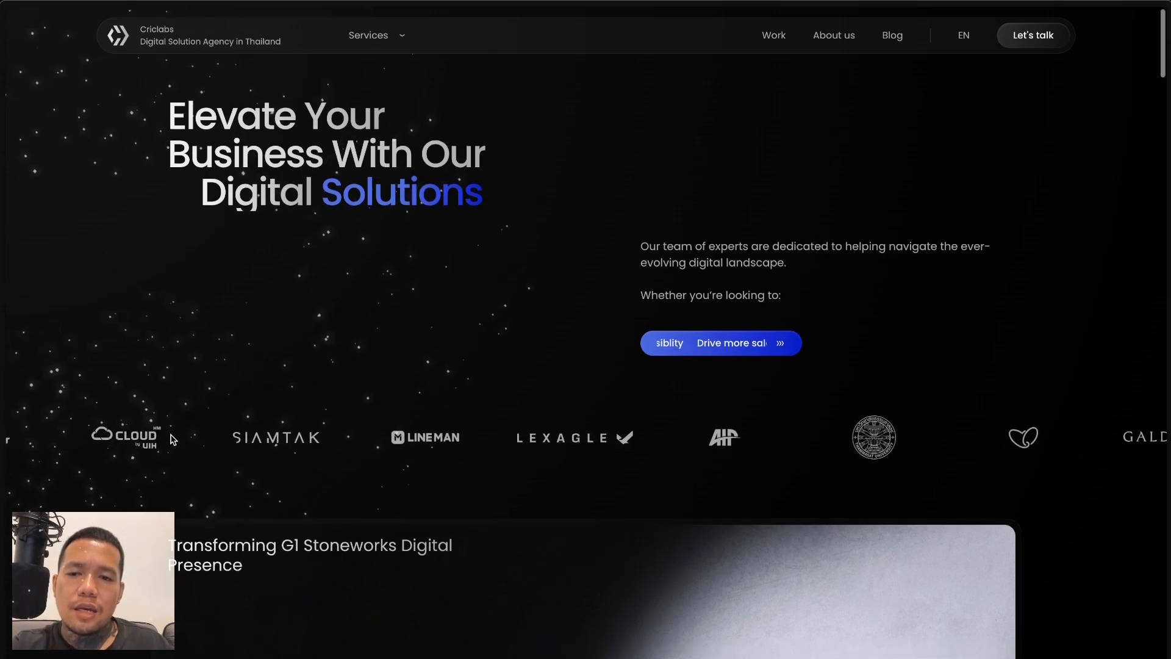
{"action": "scroll", "coordinate": [171, 438], "scroll_direction": "down", "scroll_amount": 6}
{"action": "scroll", "coordinate": [172, 440], "scroll_direction": "down", "scroll_amount": 20}
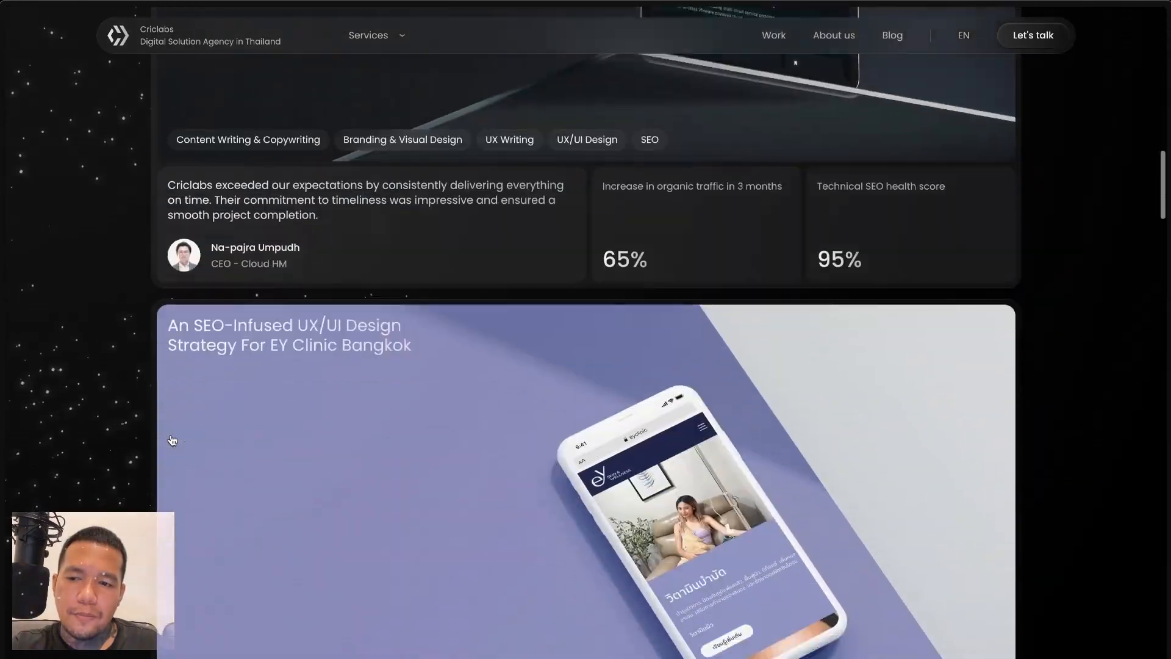
{"action": "scroll", "coordinate": [171, 436], "scroll_direction": "down", "scroll_amount": 20}
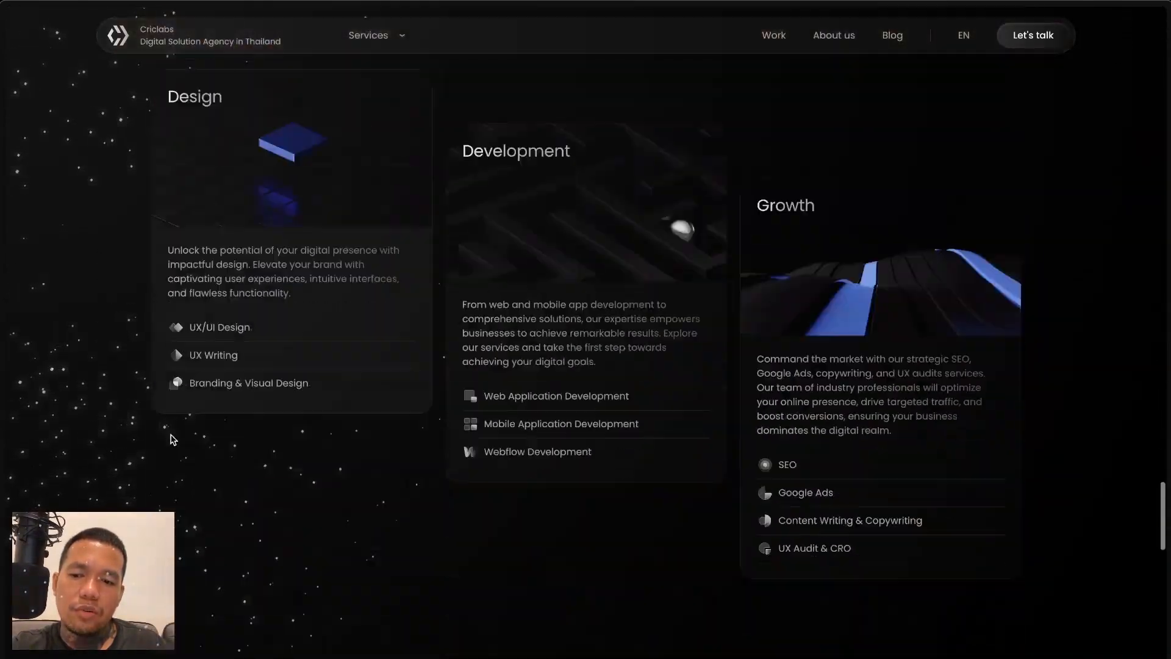
{"action": "scroll", "coordinate": [173, 440], "scroll_direction": "down", "scroll_amount": 1}
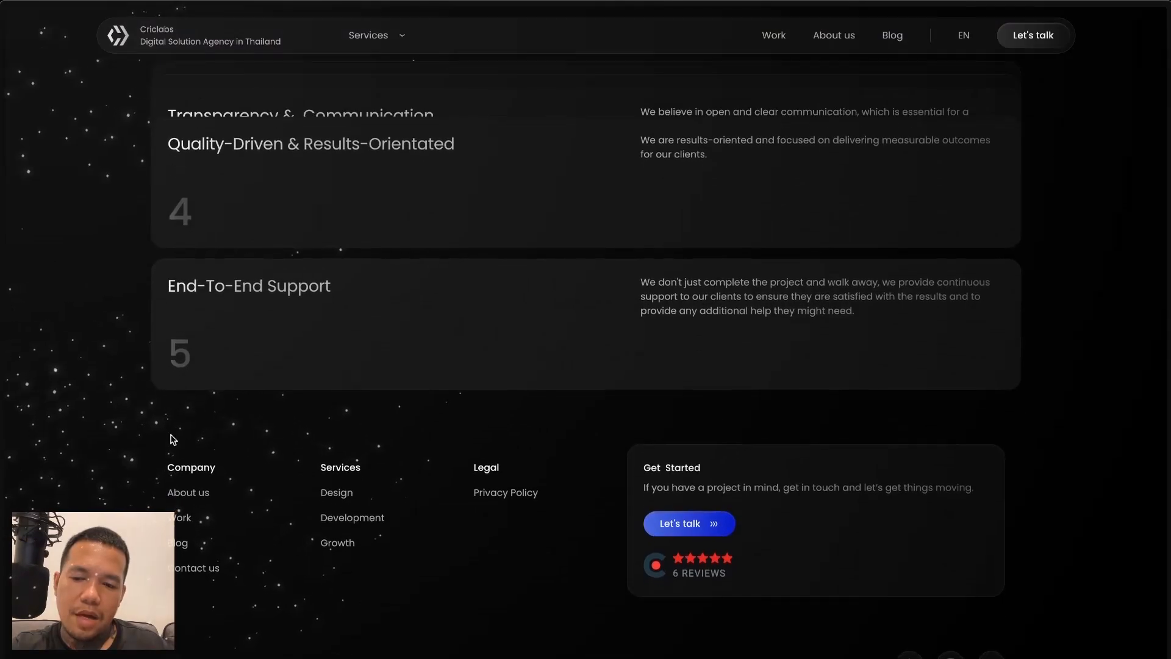
{"action": "scroll", "coordinate": [173, 440], "scroll_direction": "up", "scroll_amount": 20}
{"action": "scroll", "coordinate": [172, 439], "scroll_direction": "up", "scroll_amount": 20}
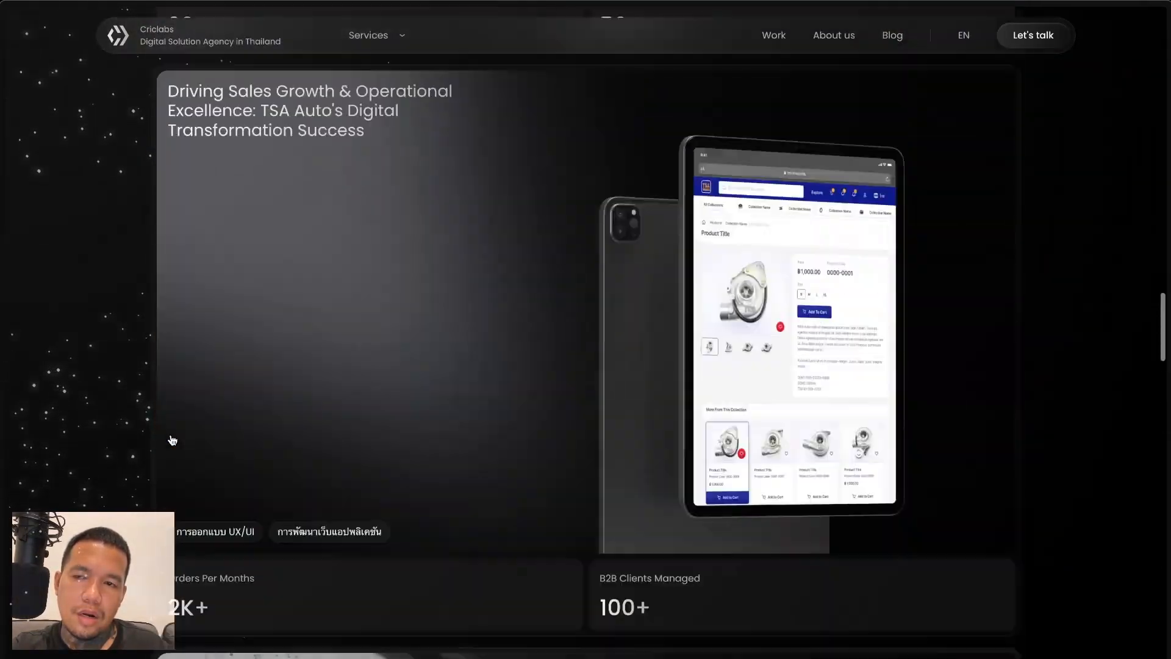
{"action": "scroll", "coordinate": [173, 440], "scroll_direction": "up", "scroll_amount": 6}
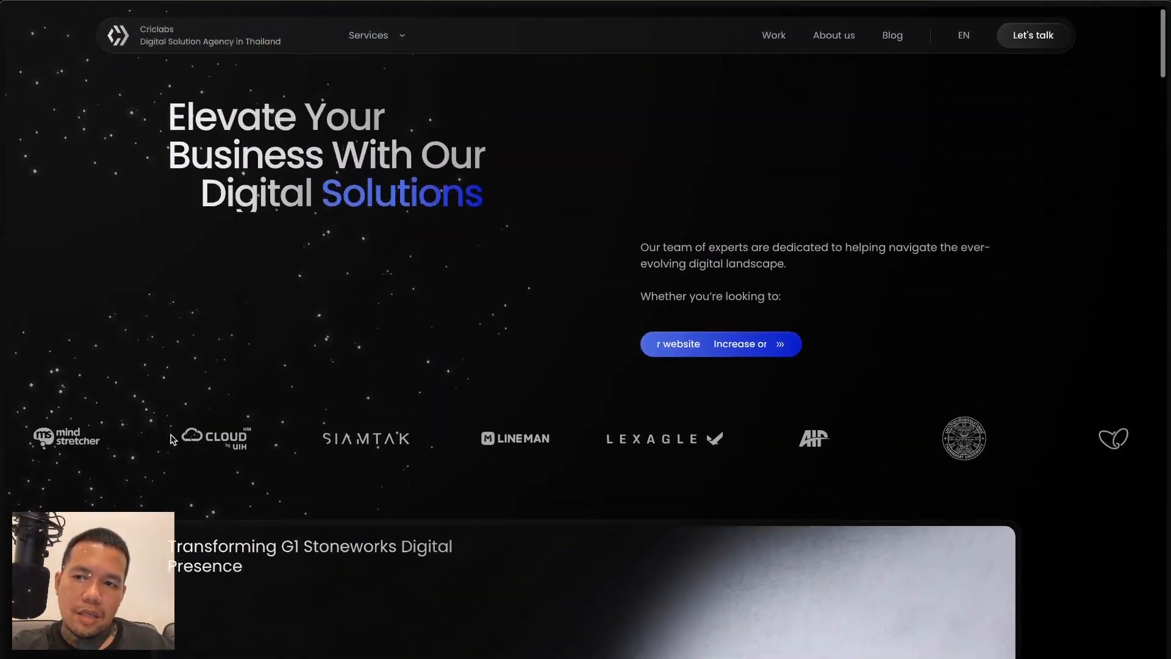